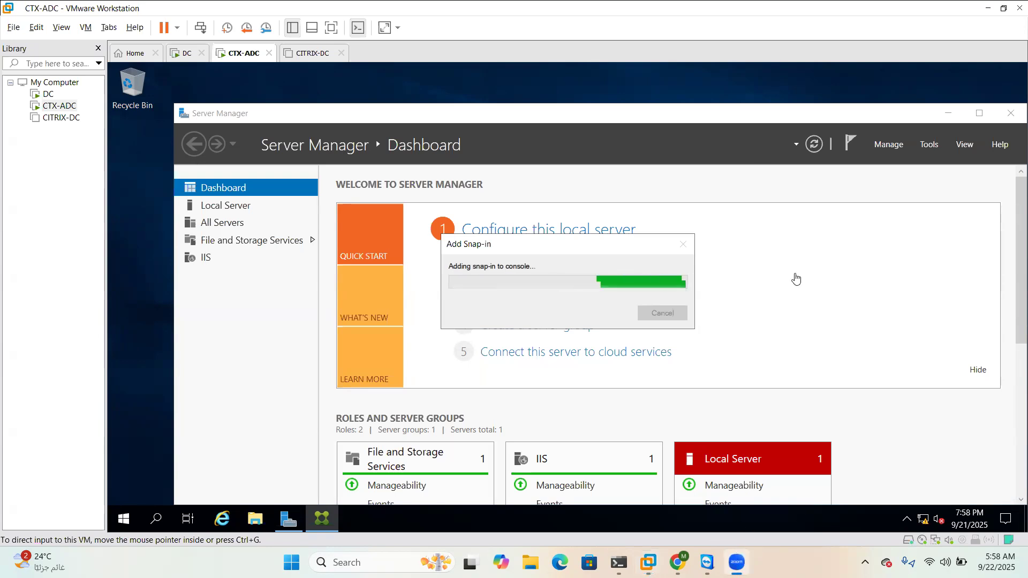
# Minimize the VMware Workstation window to reveal Zoom's post-attendee page in Chrome
pyautogui.click(990, 7)
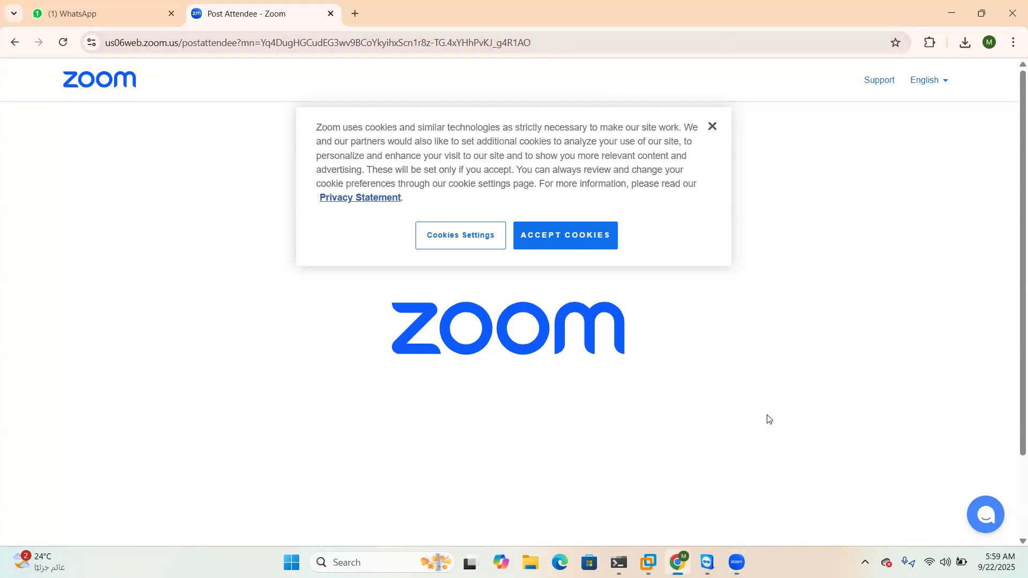
# Minimize Chrome and restore the CTX-ADC virtual machine from the taskbar
pyautogui.click(951, 15)
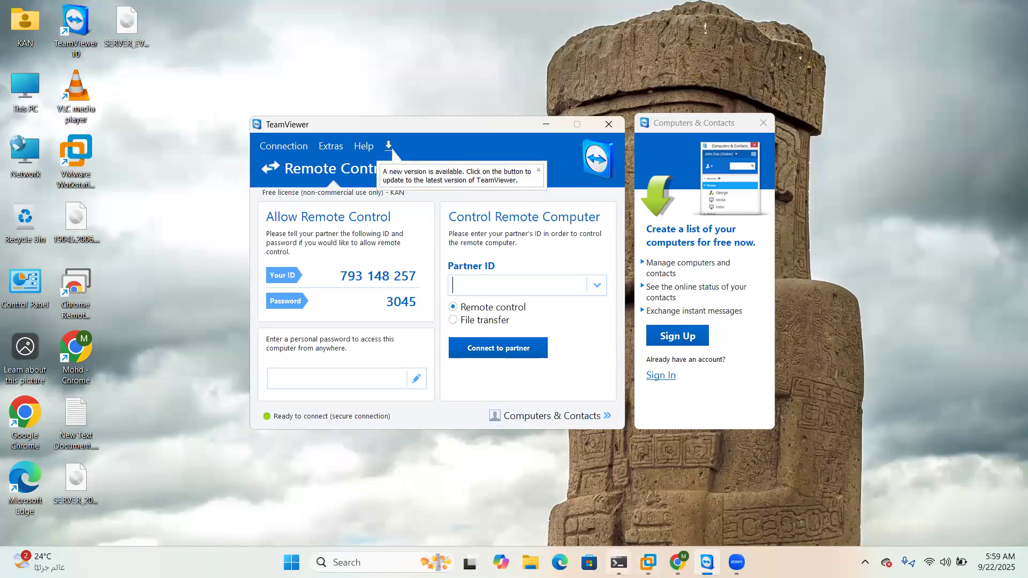
pyautogui.click(677, 562)
pyautogui.click(648, 562)
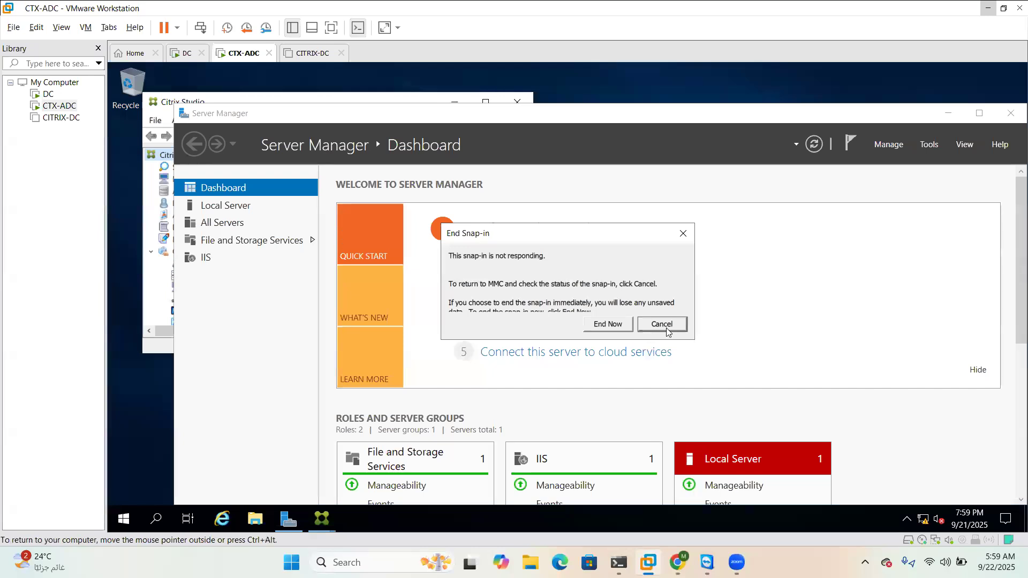
# Cancel the End Snap-in warning, maximize Citrix Studio, and select Machine Catalogs
pyautogui.click(667, 329)
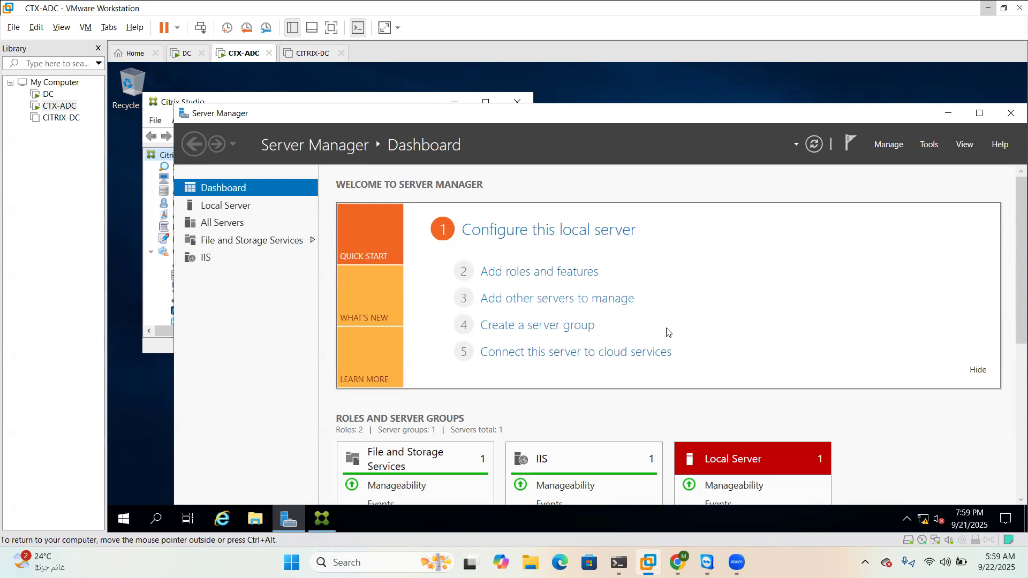
pyautogui.click(322, 519)
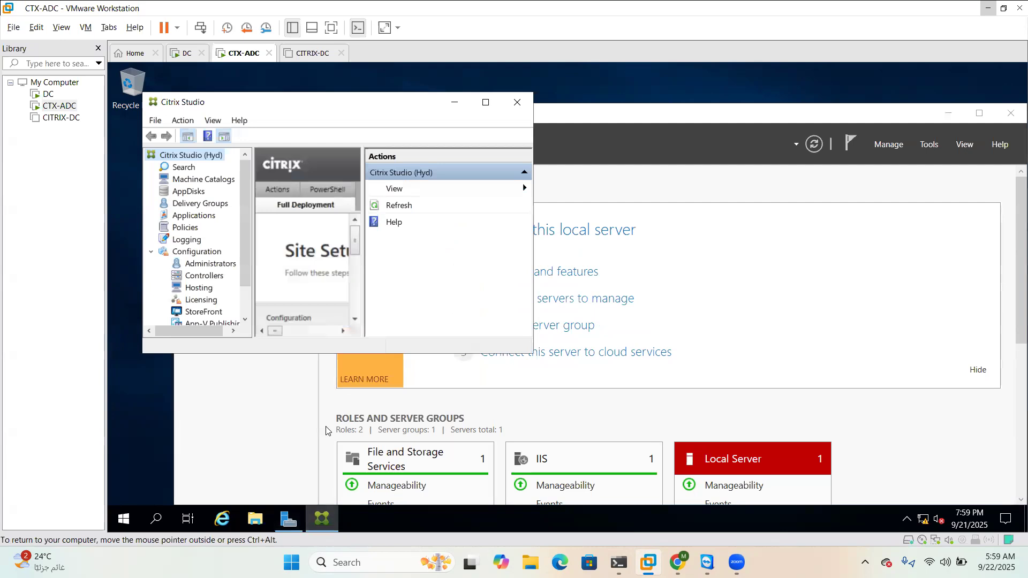
pyautogui.click(486, 101)
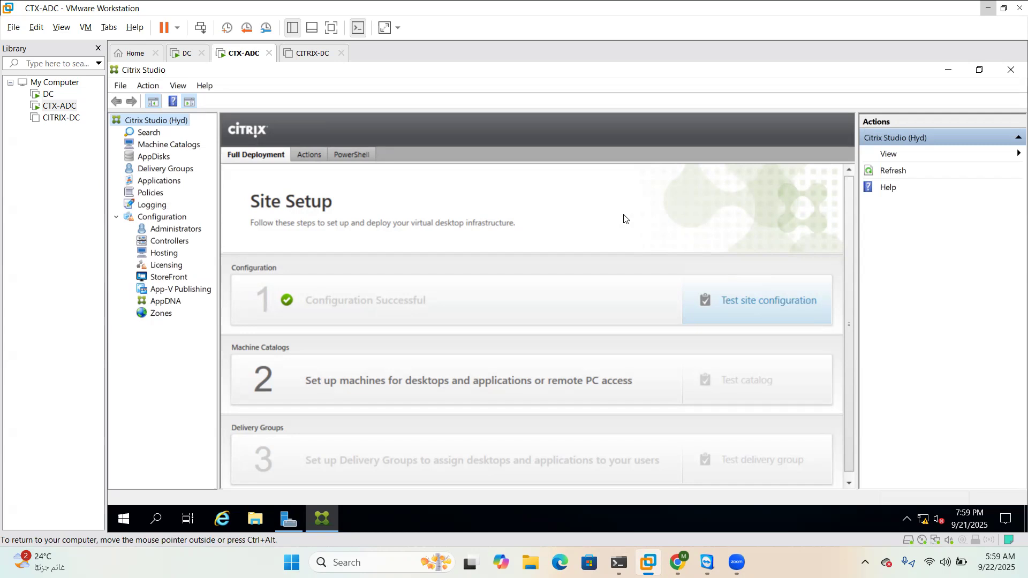
pyautogui.click(178, 145)
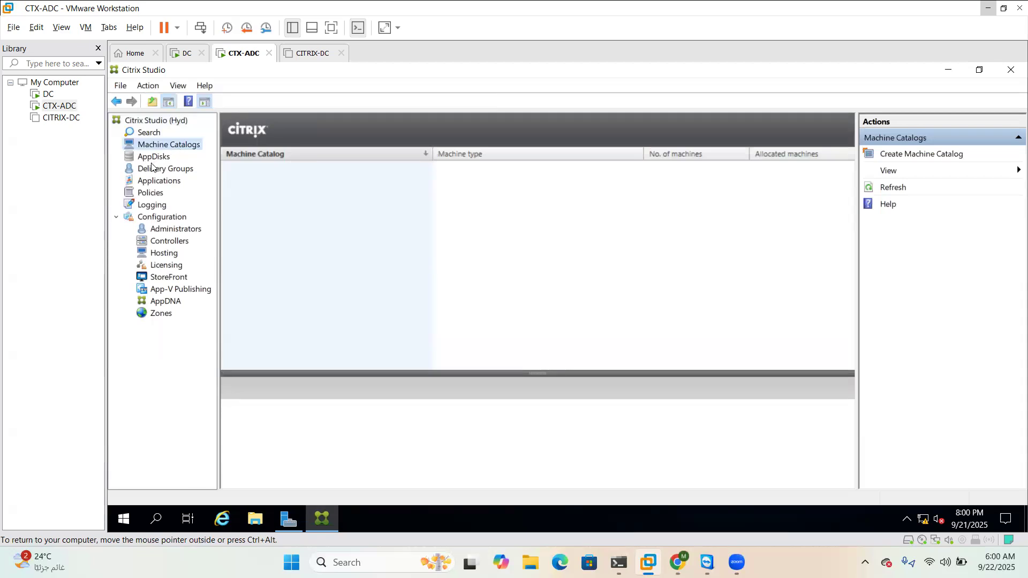
# Check Delivery Groups and AppDisks, ending on the empty Delivery Groups list
pyautogui.click(156, 168)
pyautogui.click(158, 157)
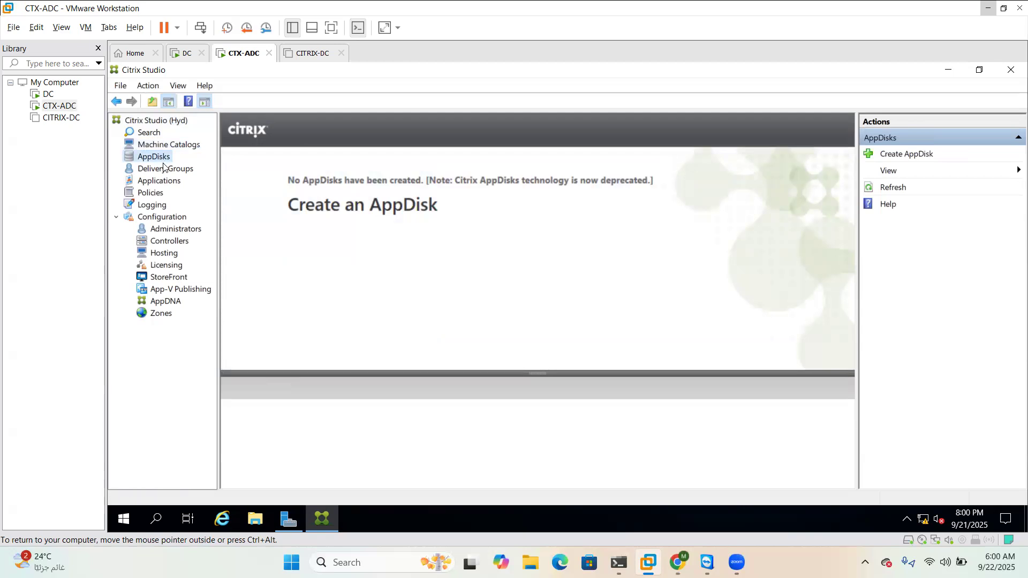
pyautogui.click(163, 168)
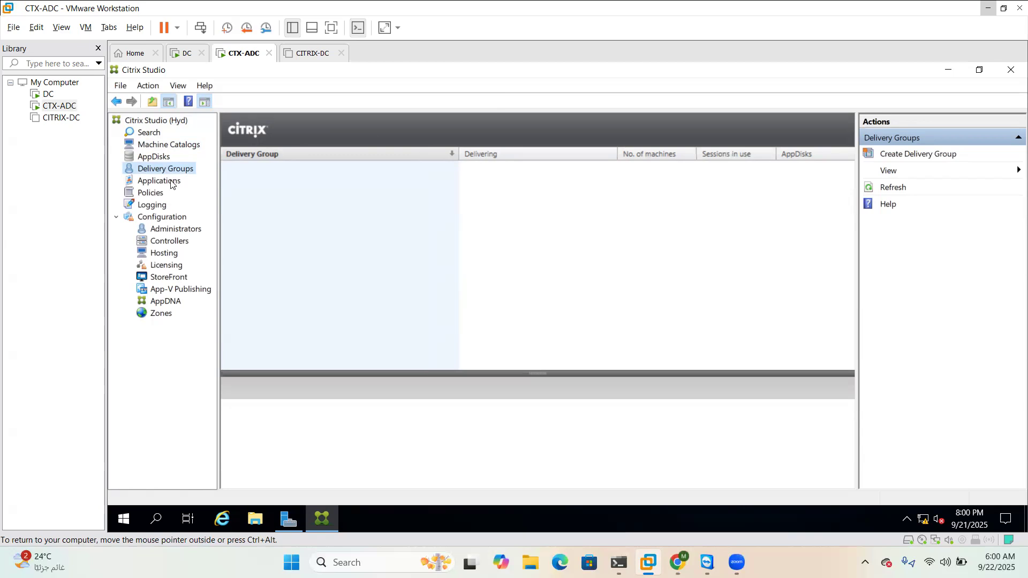
pyautogui.click(943, 155)
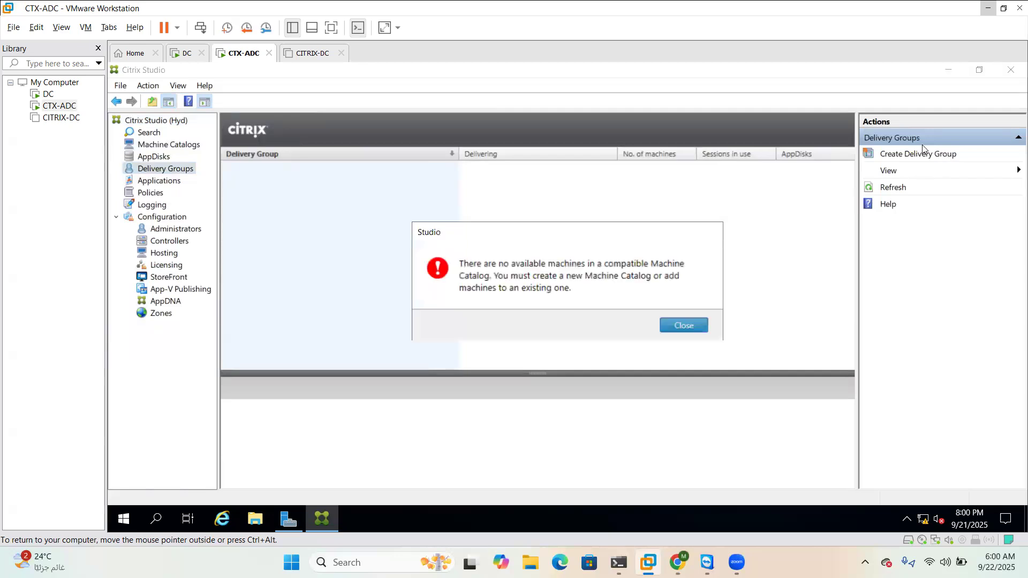
pyautogui.click(673, 327)
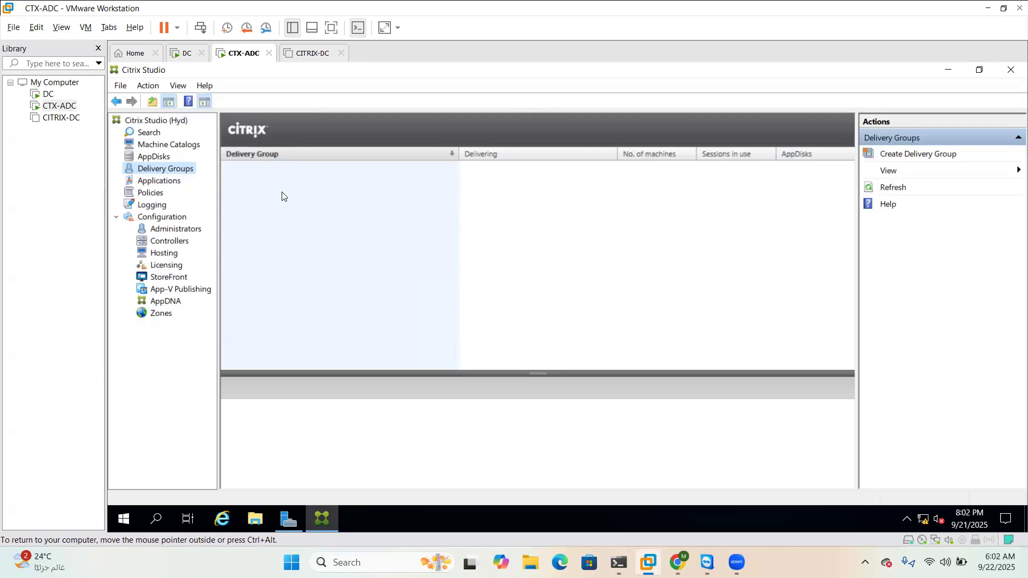
pyautogui.click(153, 193)
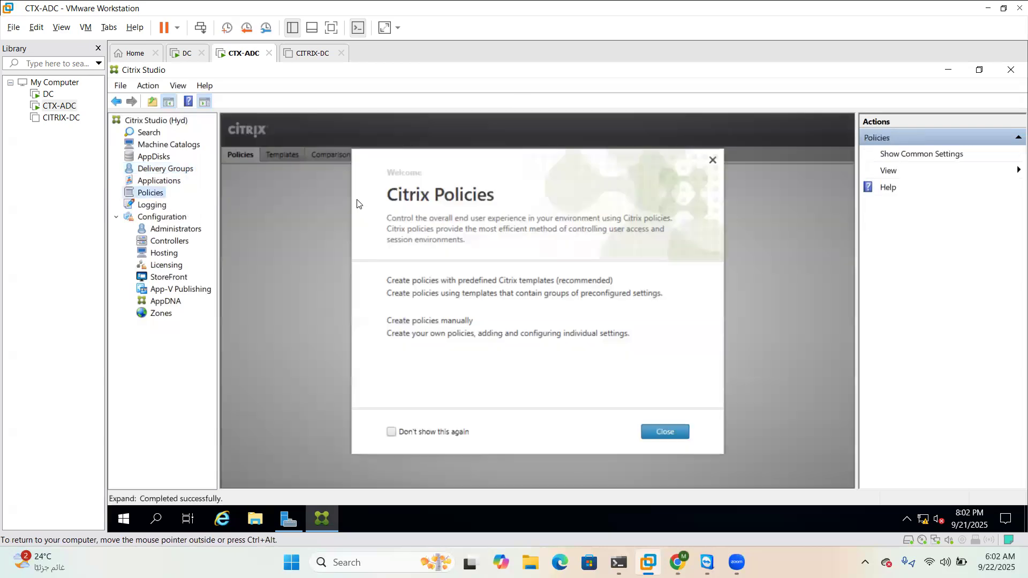
# Permanently dismiss the Policies welcome screen to show the Unfiltered policy, then select Logging
pyautogui.click(392, 432)
pyautogui.click(665, 438)
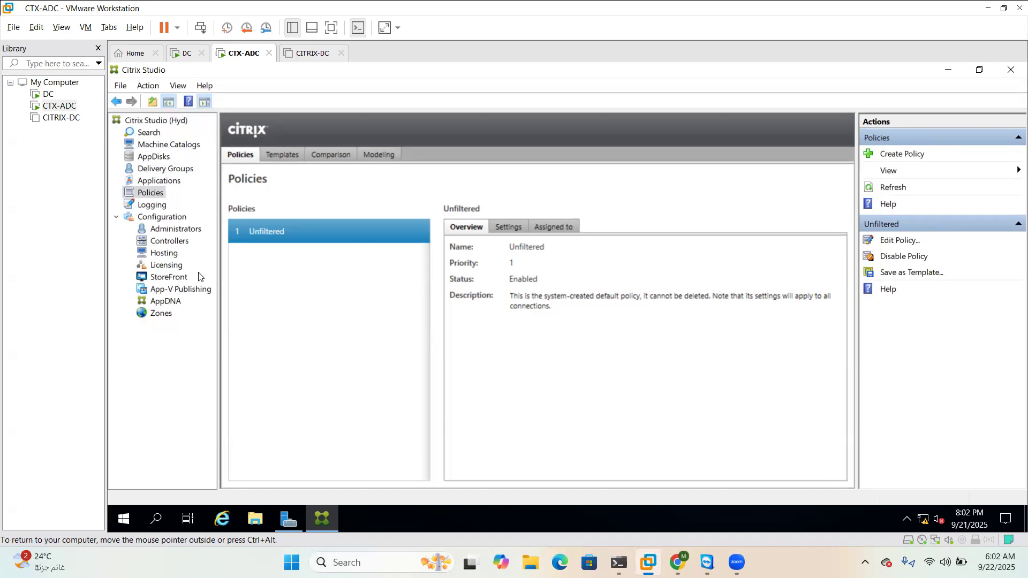
pyautogui.click(150, 206)
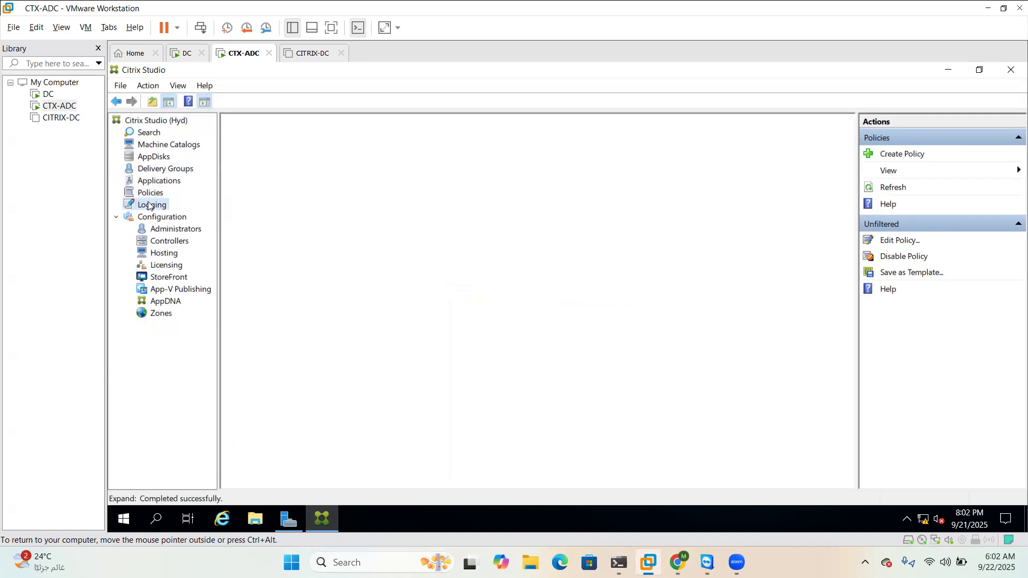
# Permanently dismiss the Configuration Logging welcome, review the log entries, then select Administrators
pyautogui.click(390, 432)
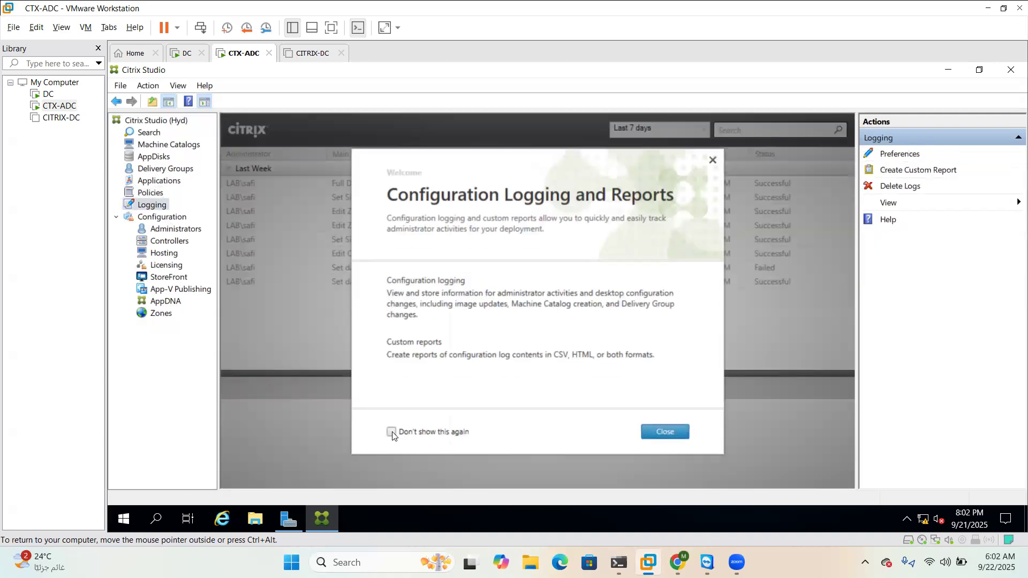
pyautogui.click(662, 433)
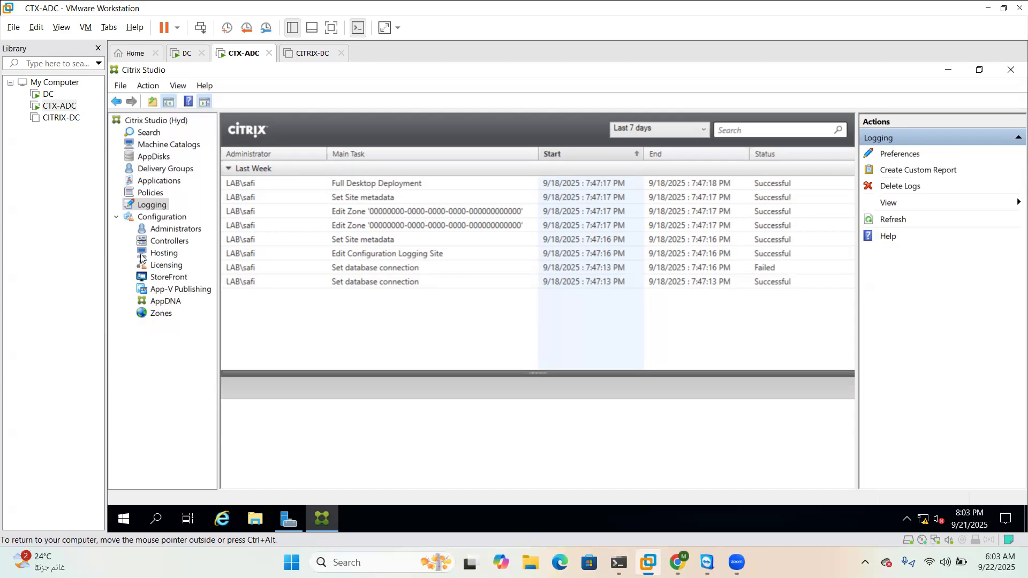
pyautogui.click(184, 231)
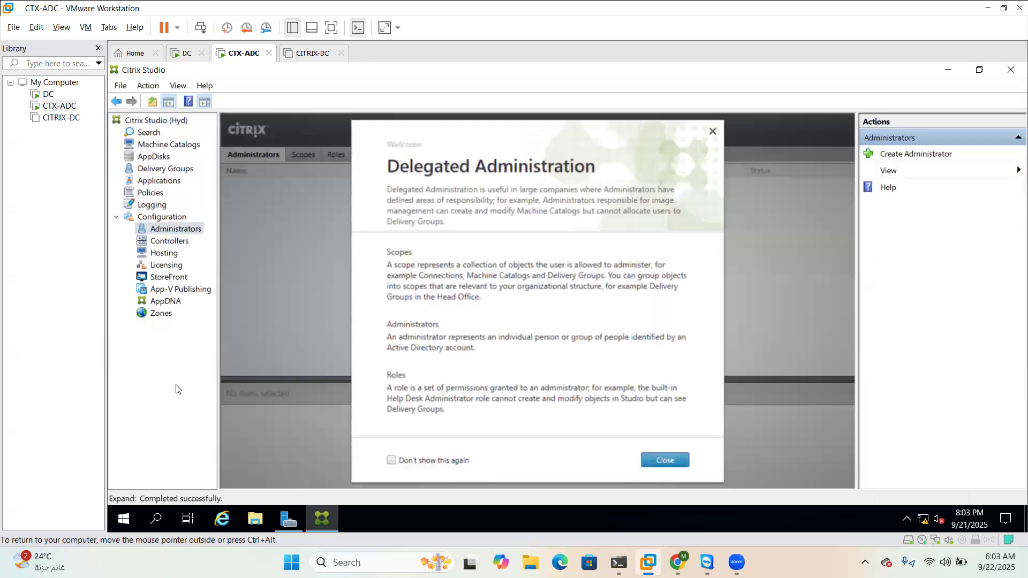
# Permanently dismiss the Delegated Administration welcome to see the Full Administrator, then select Controllers
pyautogui.click(393, 461)
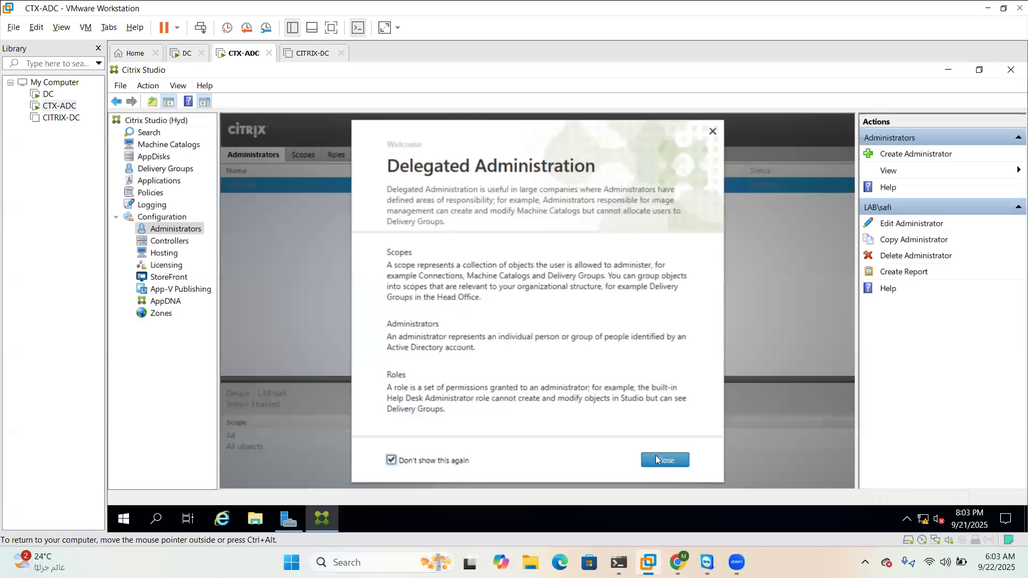
pyautogui.click(659, 460)
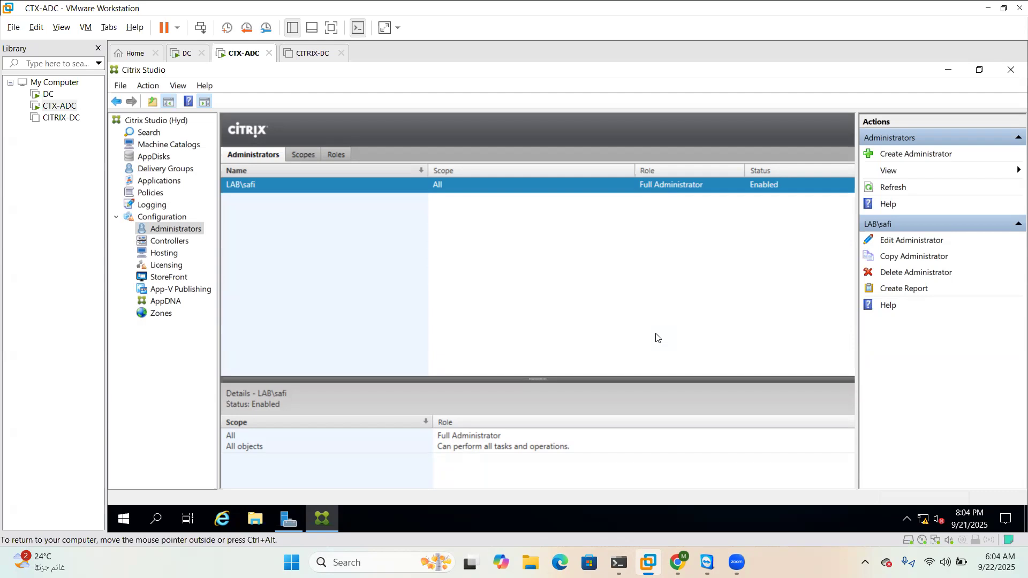
pyautogui.click(180, 242)
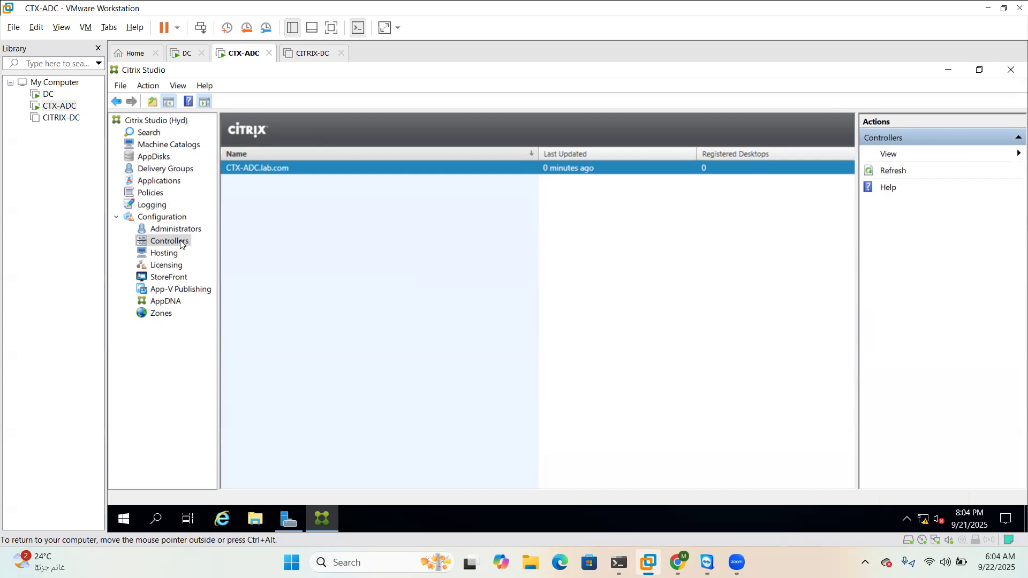
# After confirming controller CTX-ADC.lab.com with 0 registered desktops, move to the Hosting node
pyautogui.click(170, 256)
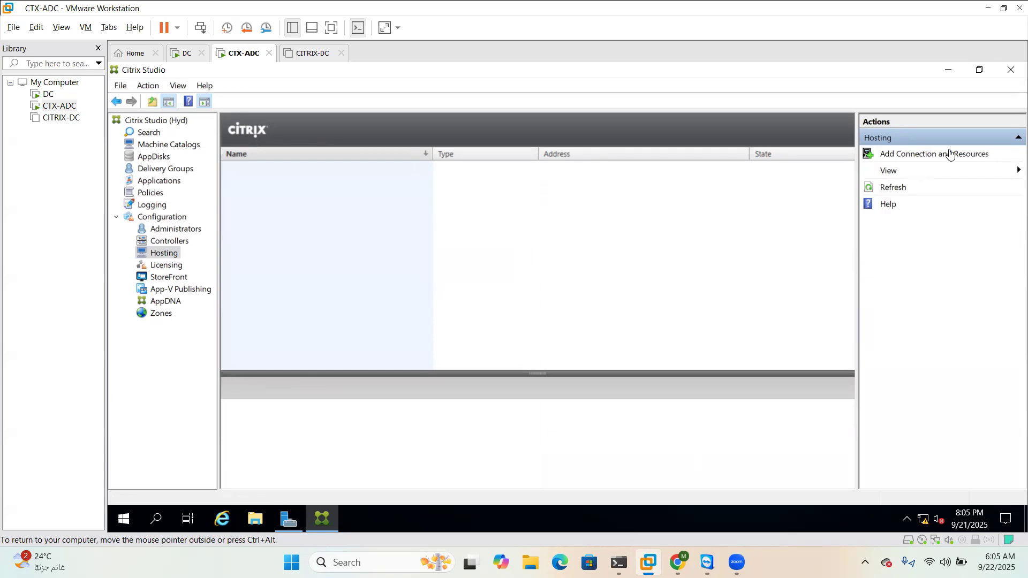
# Start Add Connection and Resources, review connection types keeping Citrix Hypervisor, then cancel the wizard
pyautogui.click(909, 153)
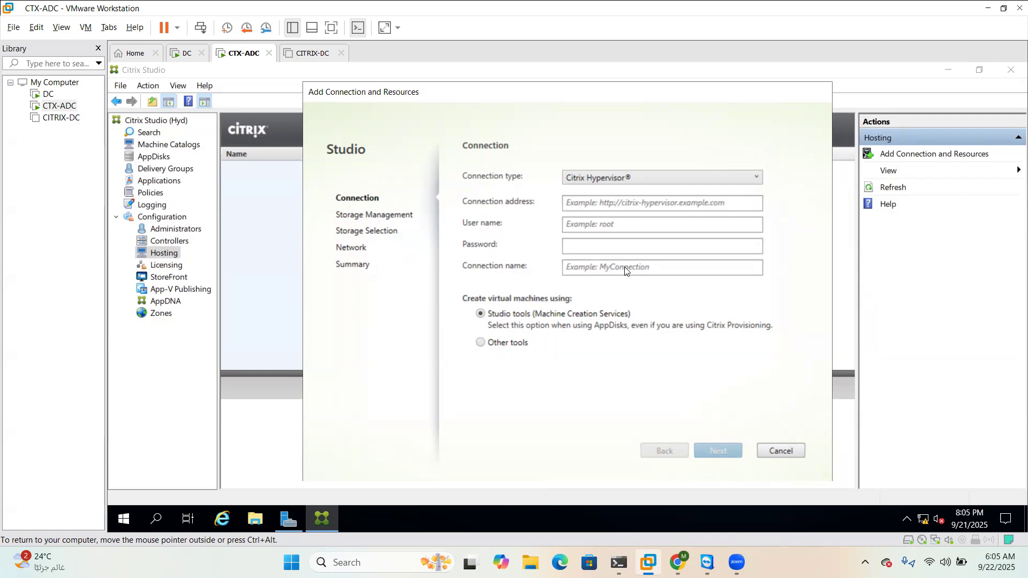
pyautogui.click(755, 178)
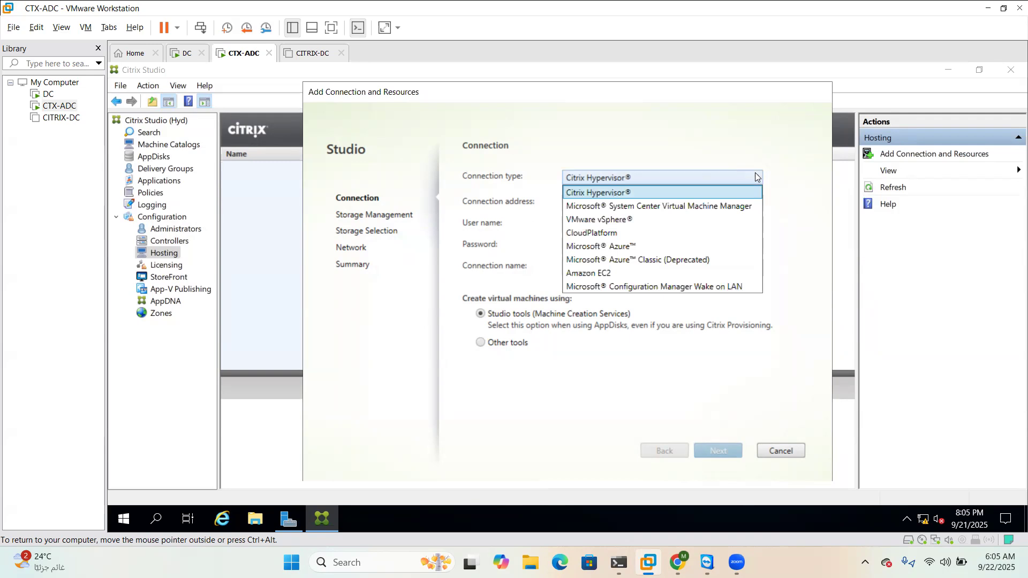
pyautogui.click(756, 177)
pyautogui.click(756, 177)
pyautogui.click(745, 144)
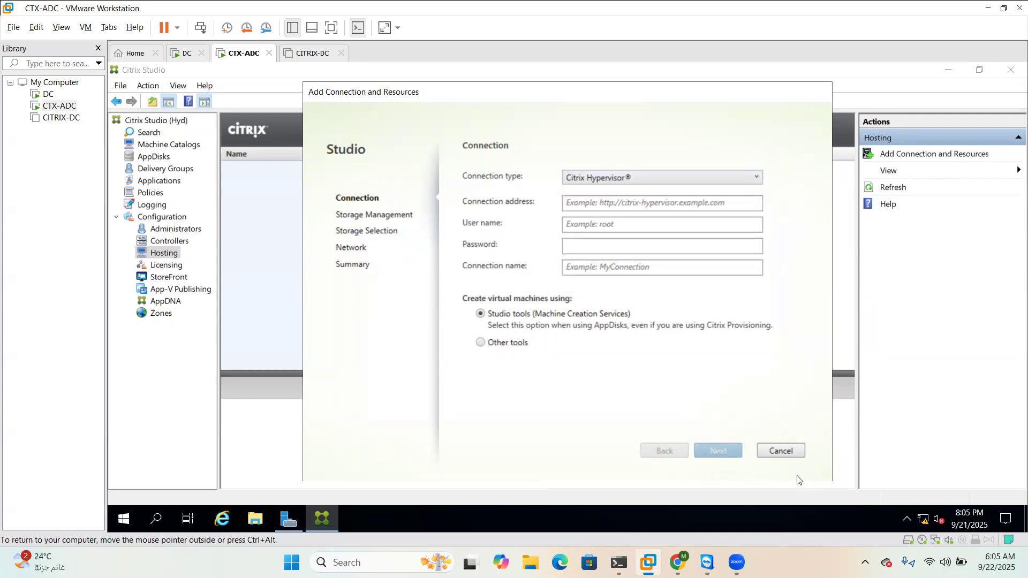
pyautogui.click(781, 449)
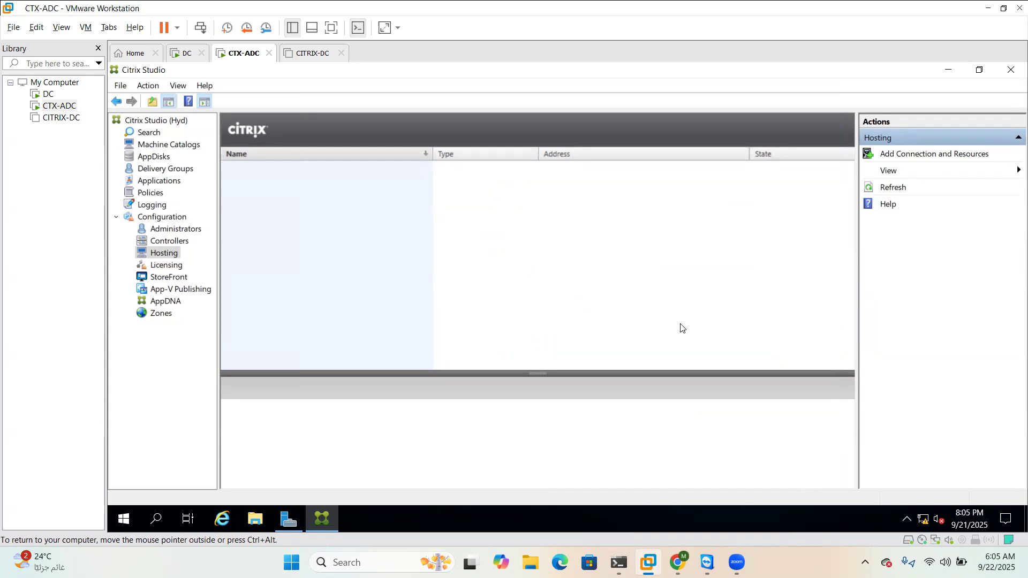
# Review Licensing, then open StoreFront and permanently dismiss its welcome notice
pyautogui.click(168, 265)
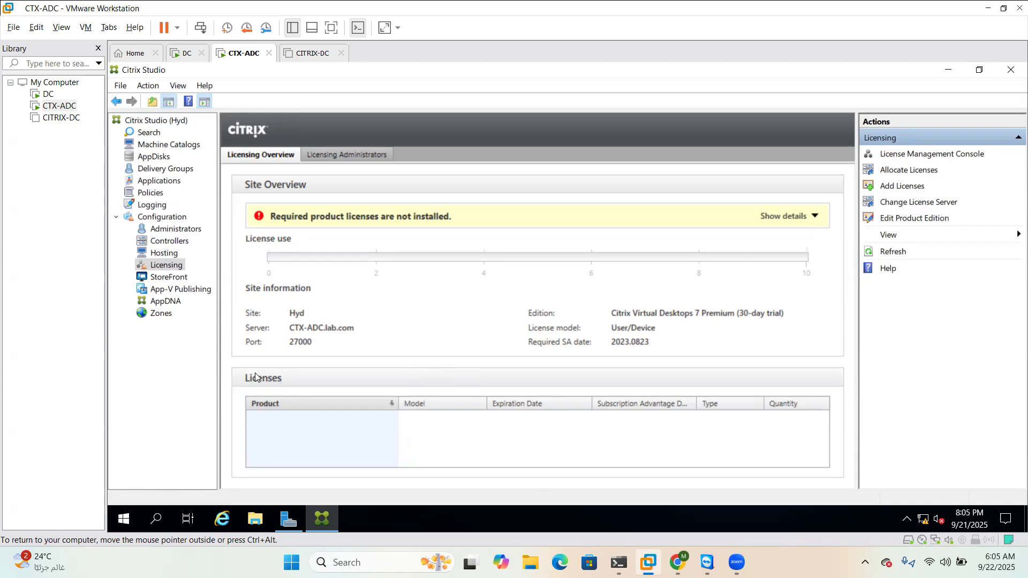
pyautogui.click(169, 278)
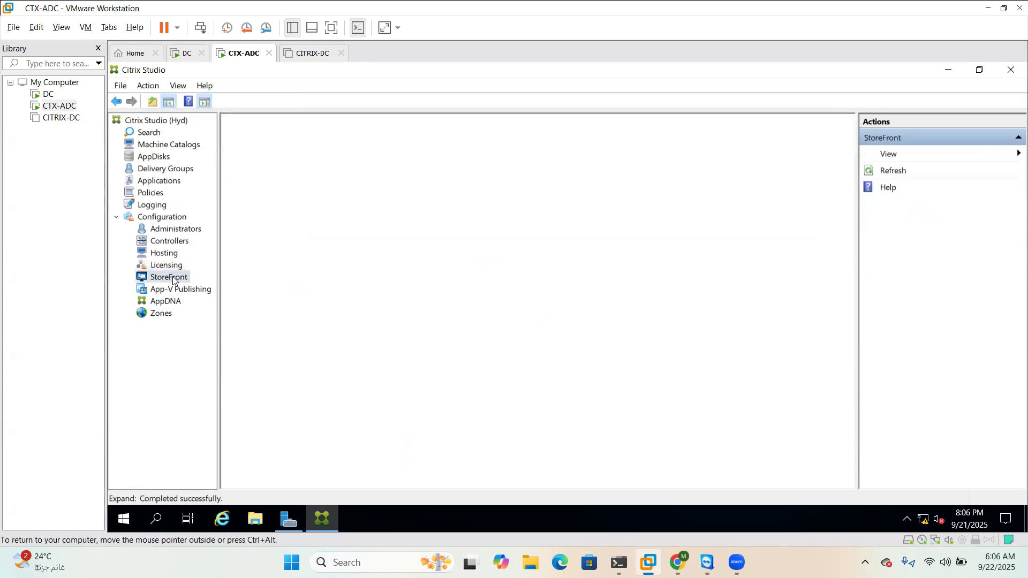
pyautogui.click(391, 433)
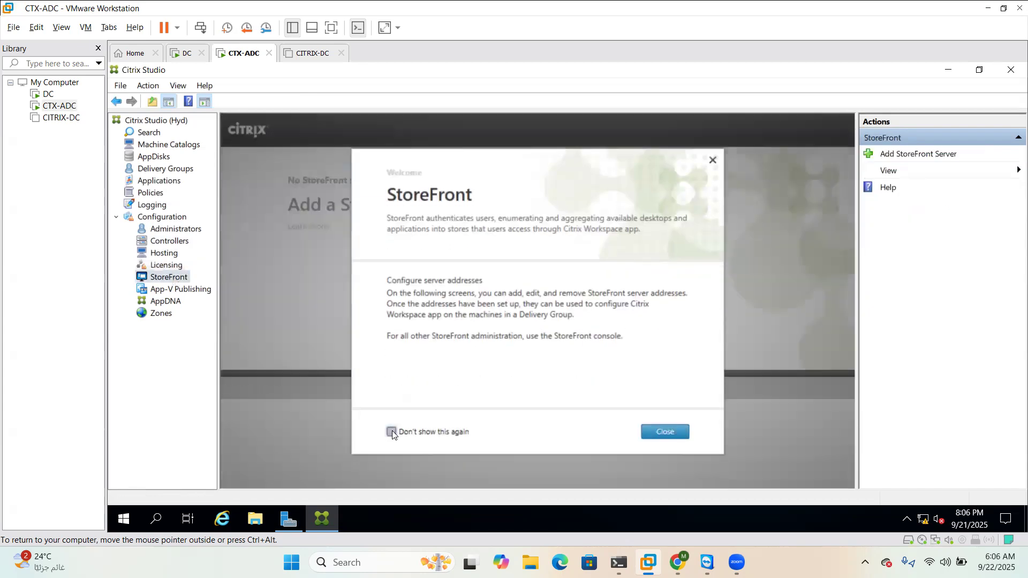
pyautogui.click(659, 433)
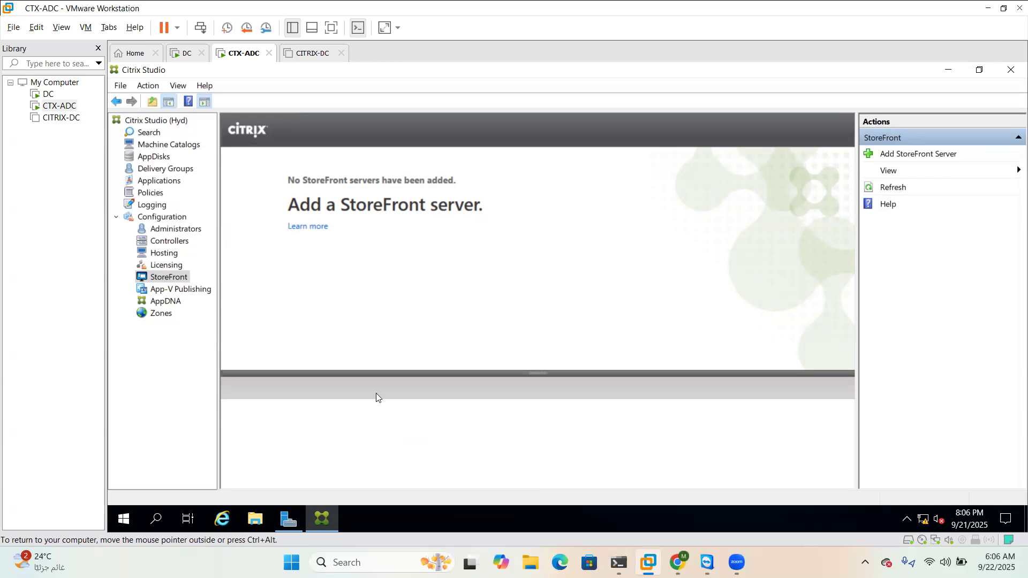
# Open App-V Publishing and silence its welcome notice with 'Don't show this again'
pyautogui.click(201, 293)
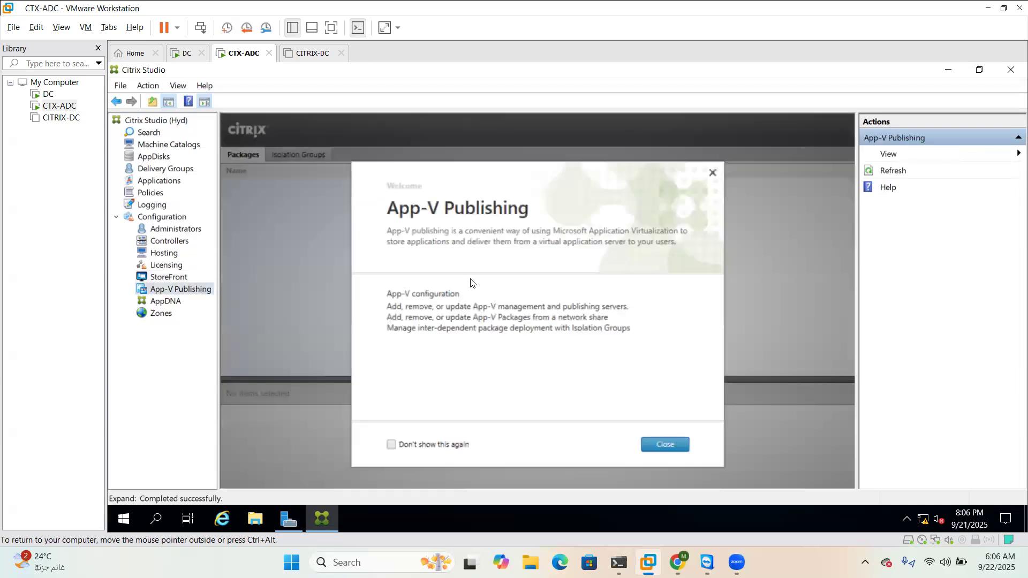
pyautogui.click(395, 434)
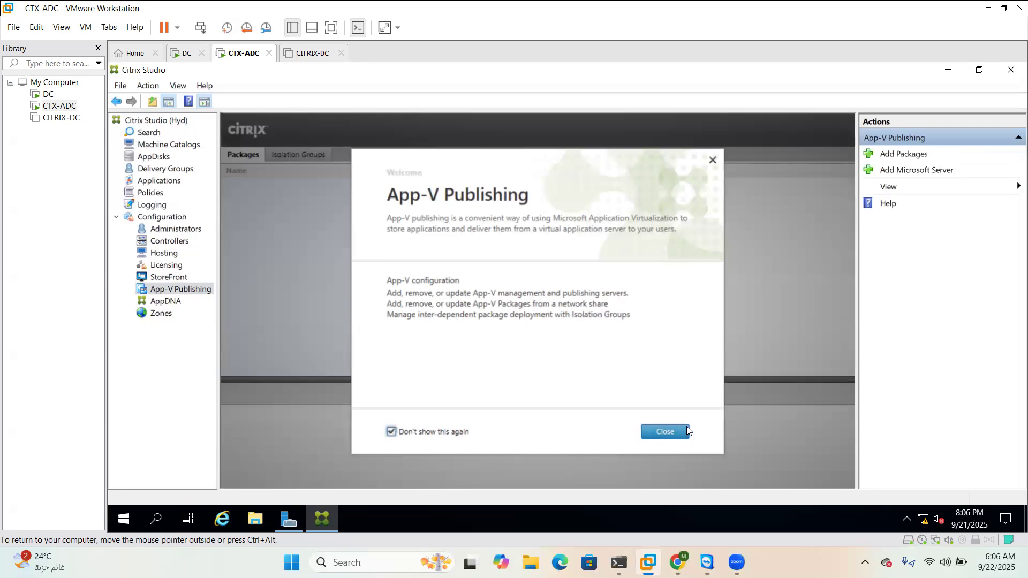
pyautogui.click(674, 425)
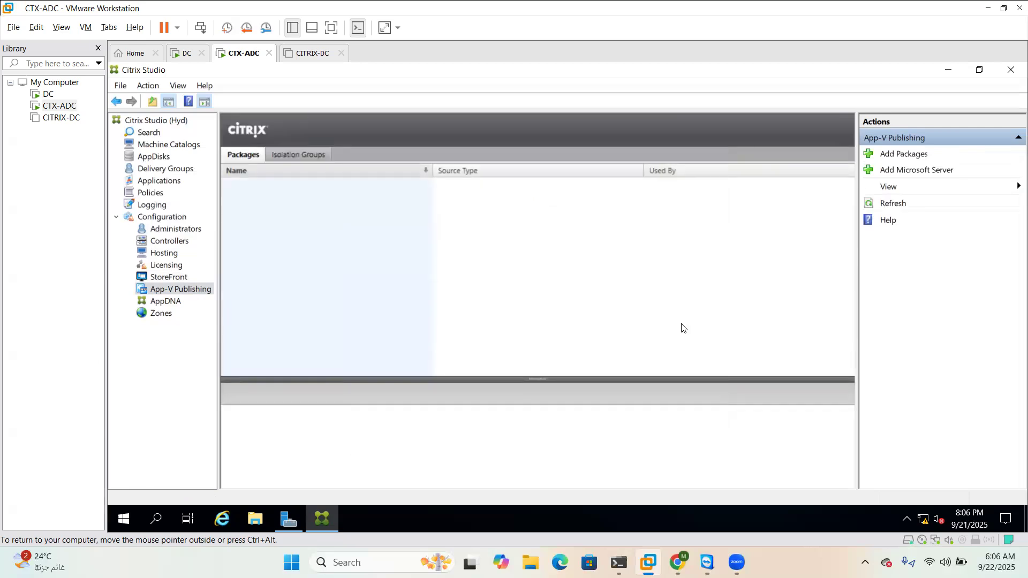
# Check AppDNA, silence the Zones welcome, confirm CTX-ADC is in Primary, then minimize Studio
pyautogui.click(172, 303)
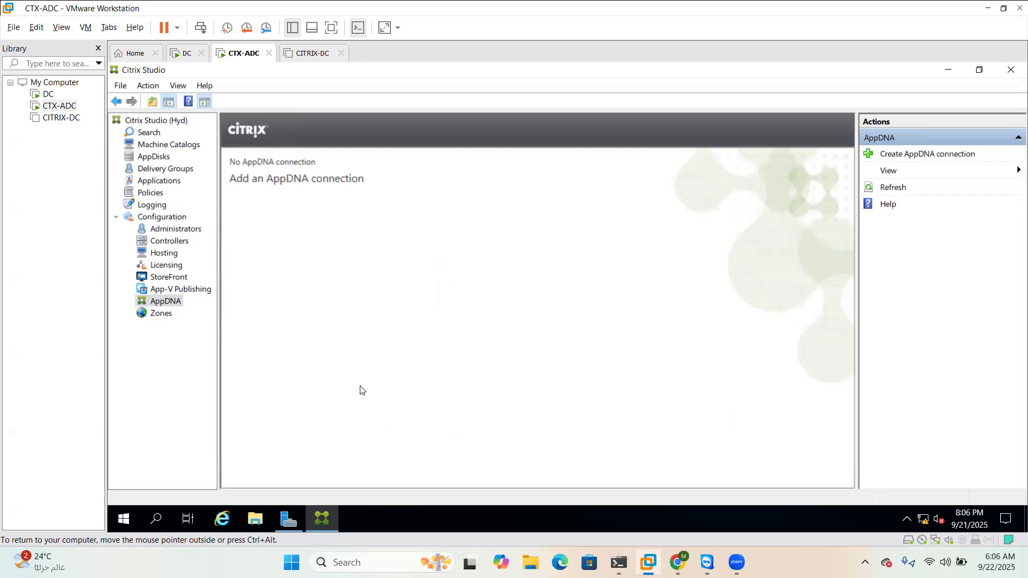
pyautogui.click(163, 314)
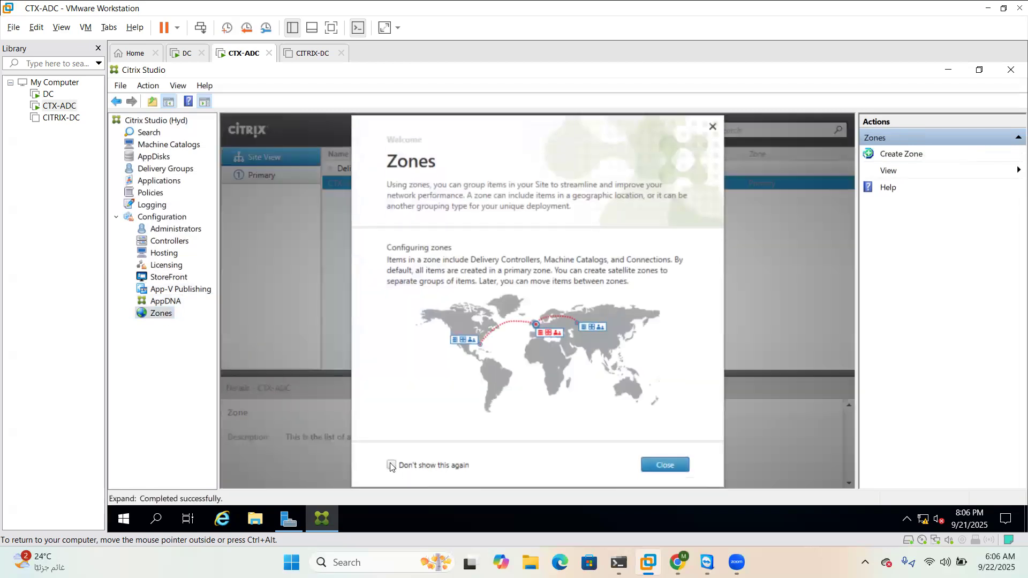
pyautogui.click(390, 465)
pyautogui.click(653, 465)
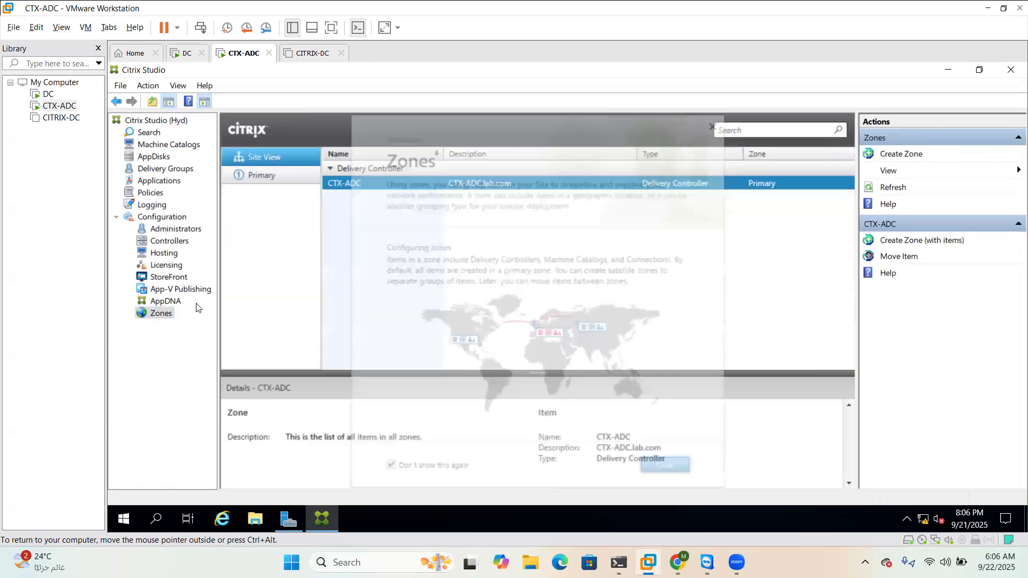
pyautogui.click(155, 303)
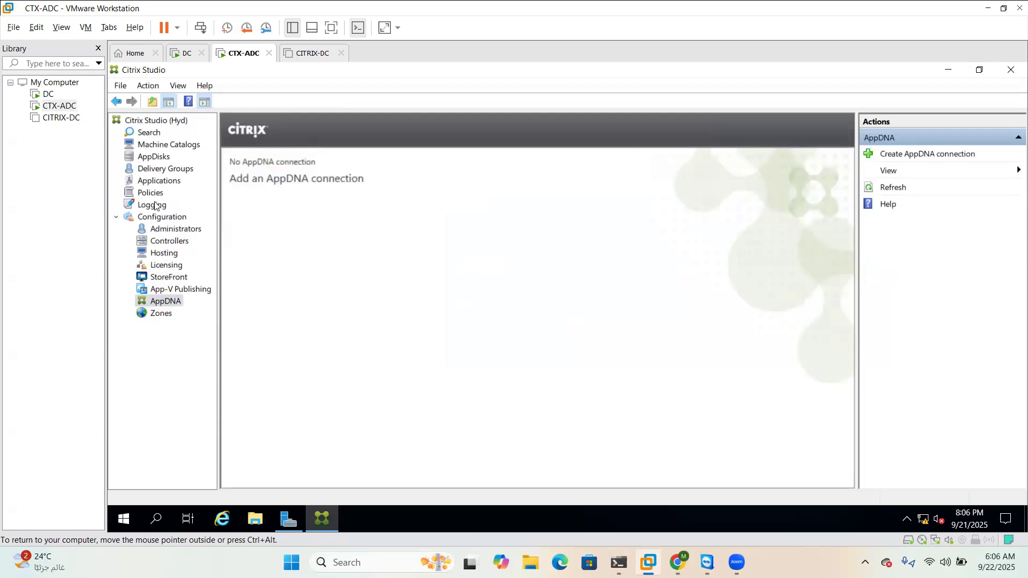
pyautogui.click(162, 314)
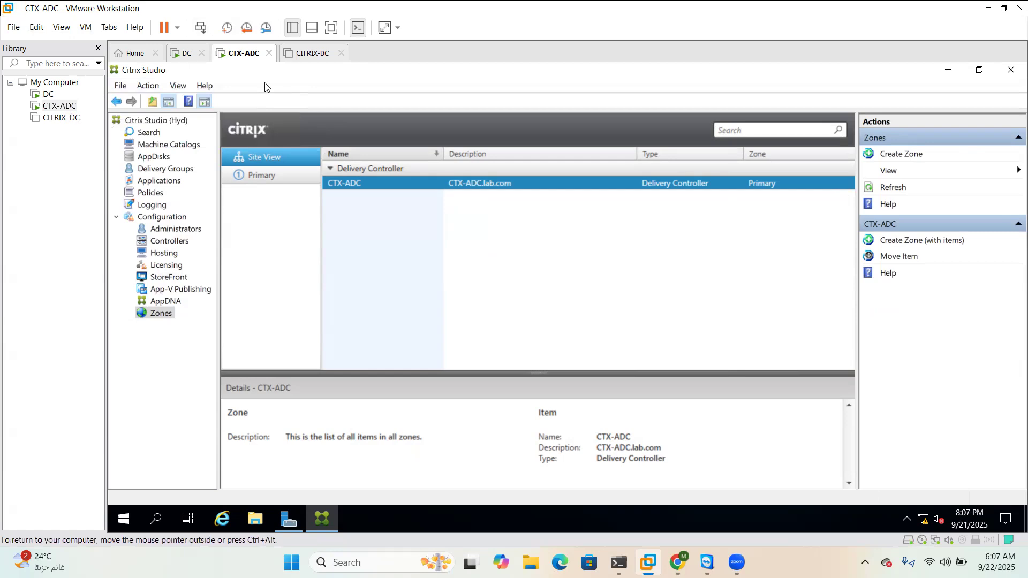
pyautogui.click(947, 69)
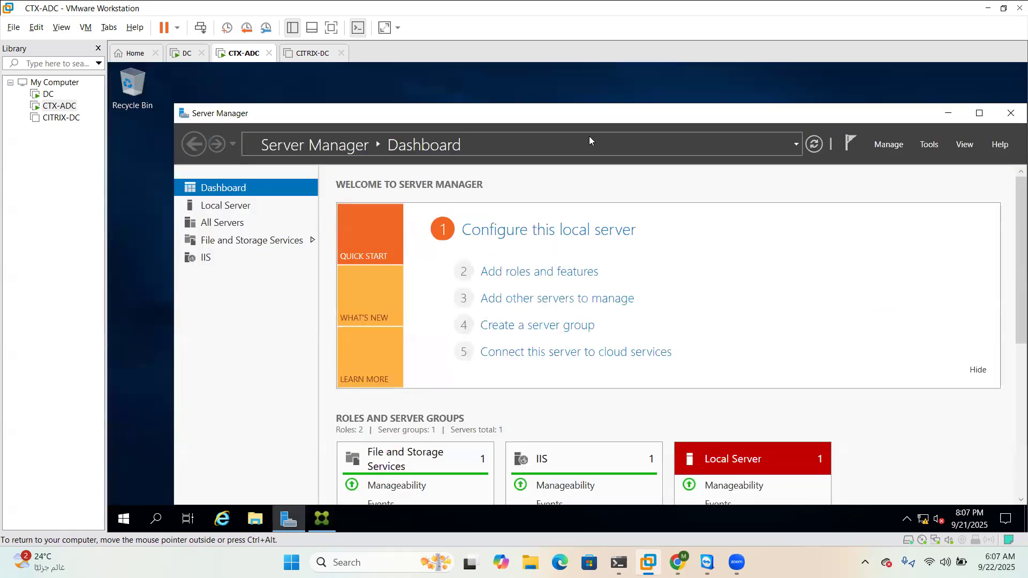
# Point CTX-ADC's CD/DVD (SATA) drive at the Citrix Virtual Apps and Desktops ISO from Downloads
pyautogui.rightClick(238, 58)
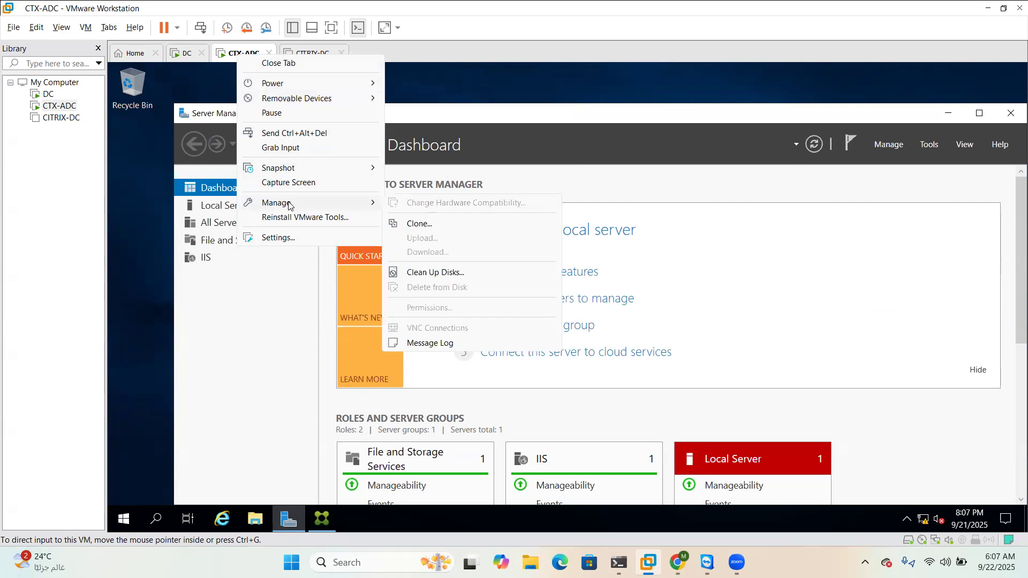
pyautogui.click(278, 237)
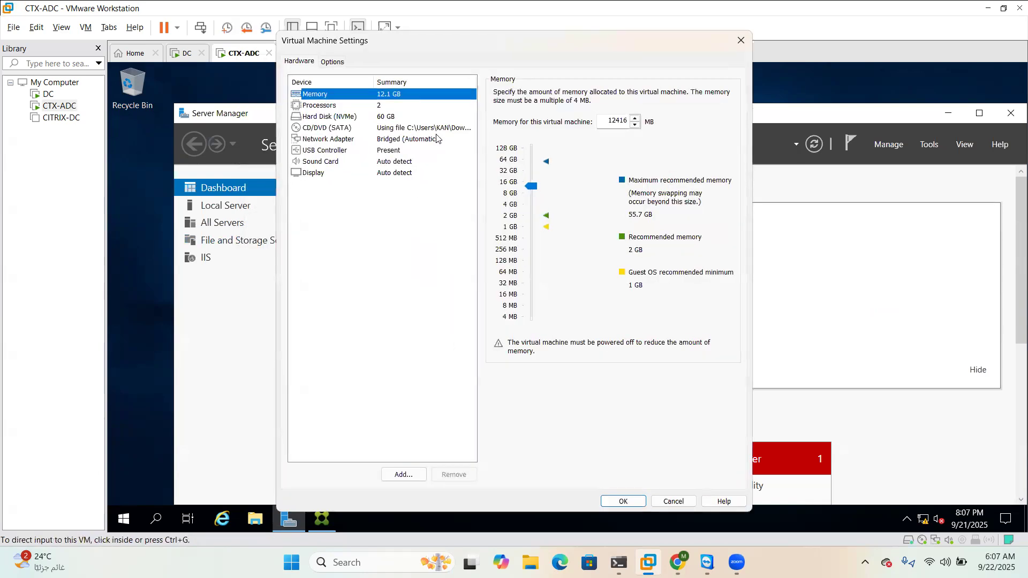
pyautogui.click(443, 129)
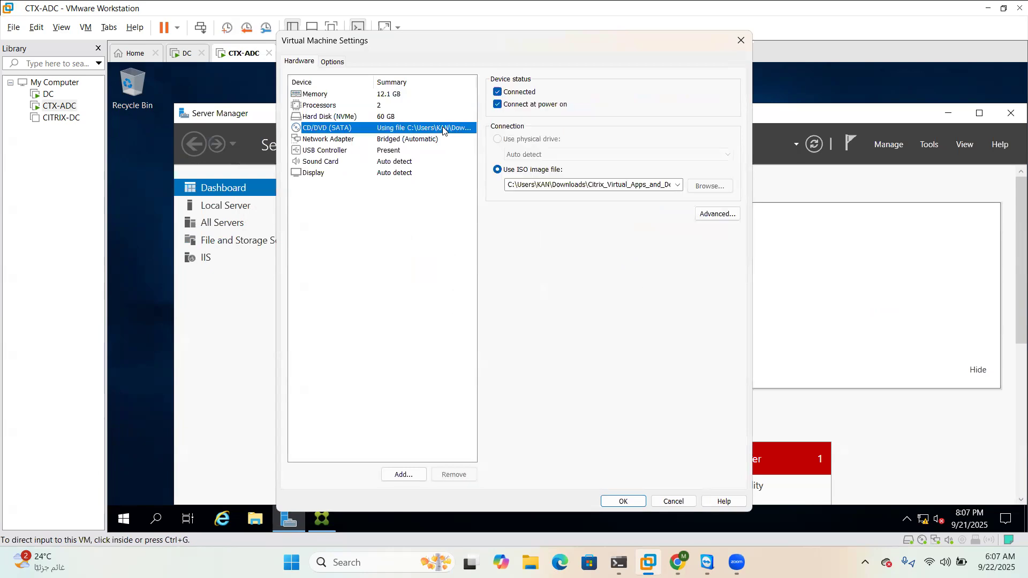
pyautogui.click(709, 187)
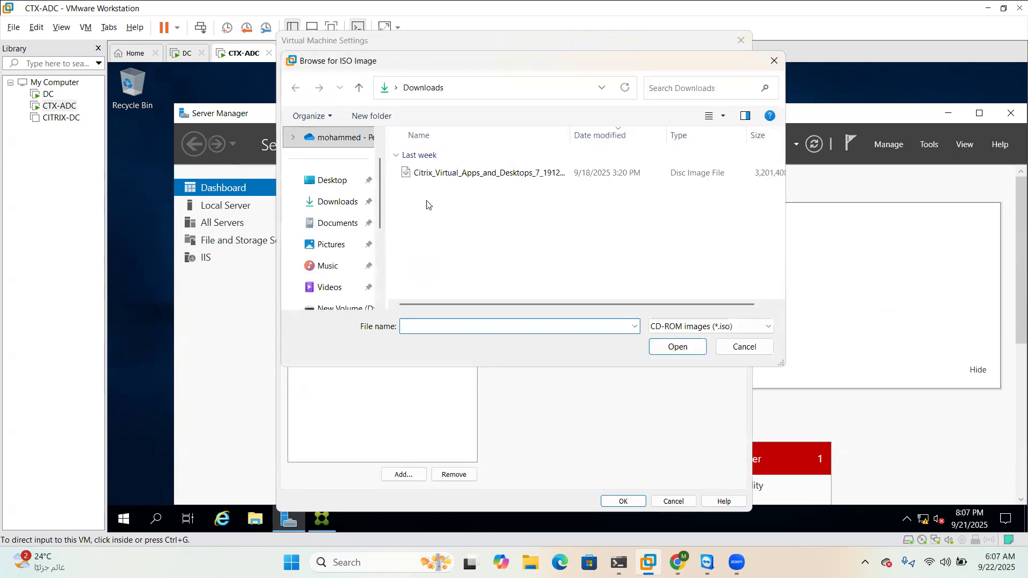
pyautogui.doubleClick(461, 176)
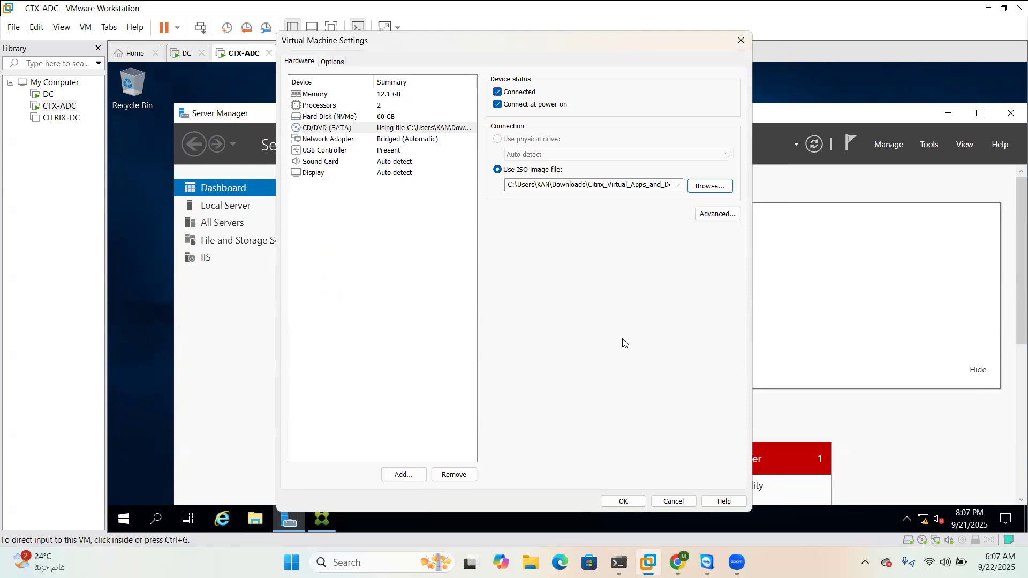
pyautogui.click(626, 502)
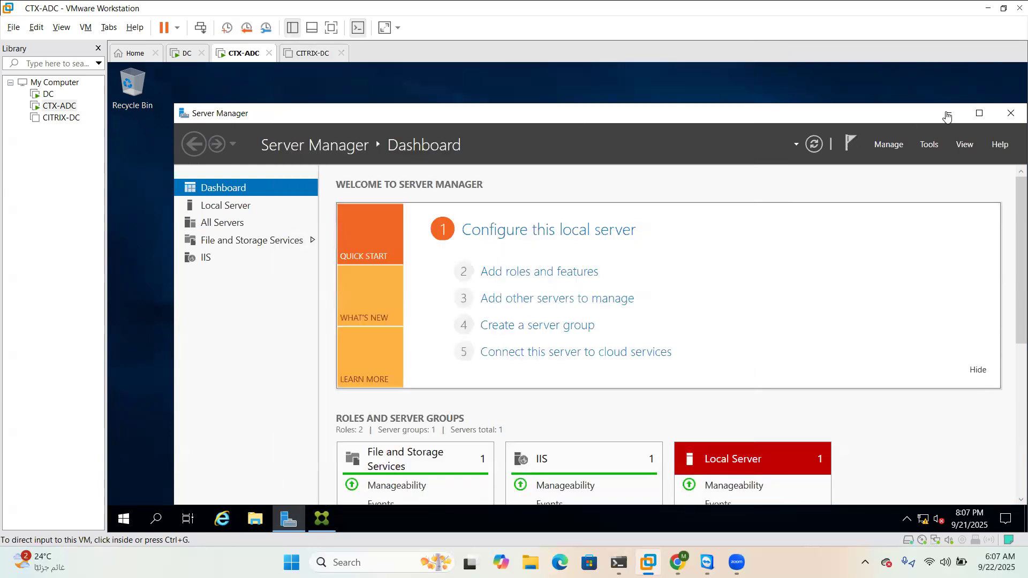
pyautogui.click(947, 114)
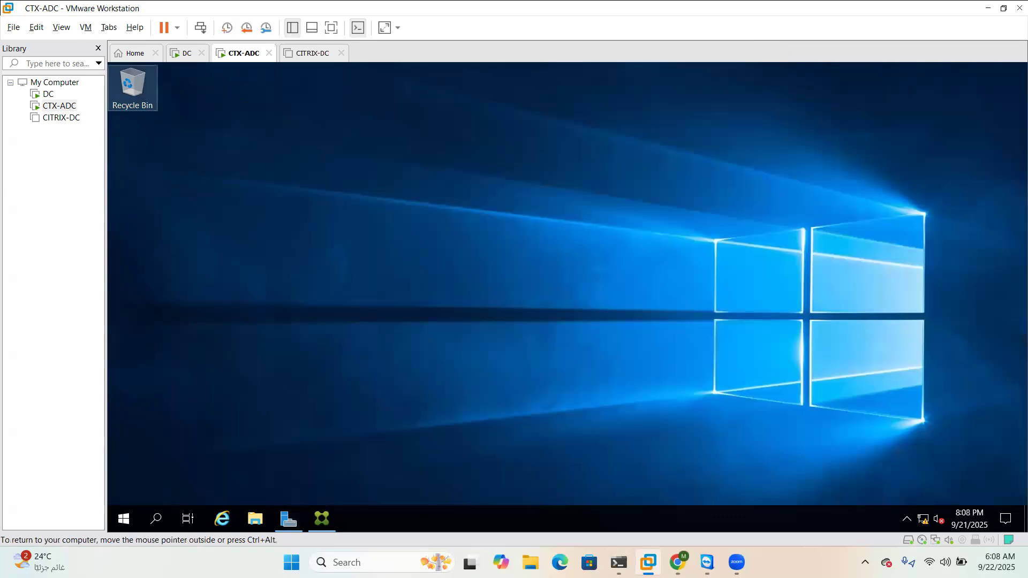
# Run AutoSelect from the CVAD 1912_8000 DVD drive (D:) and approve the UAC prompt
pyautogui.press('super+e')
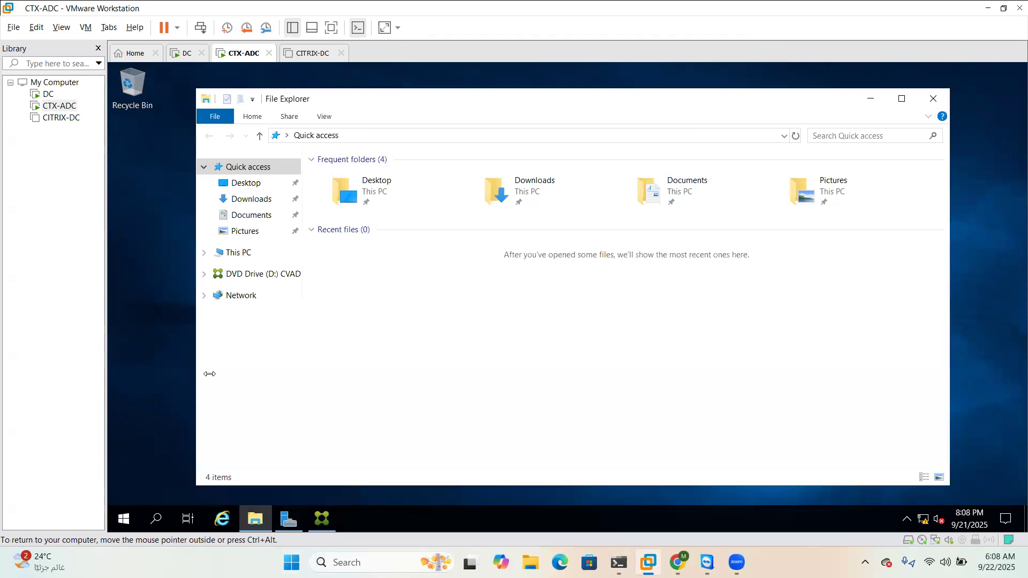
pyautogui.click(239, 252)
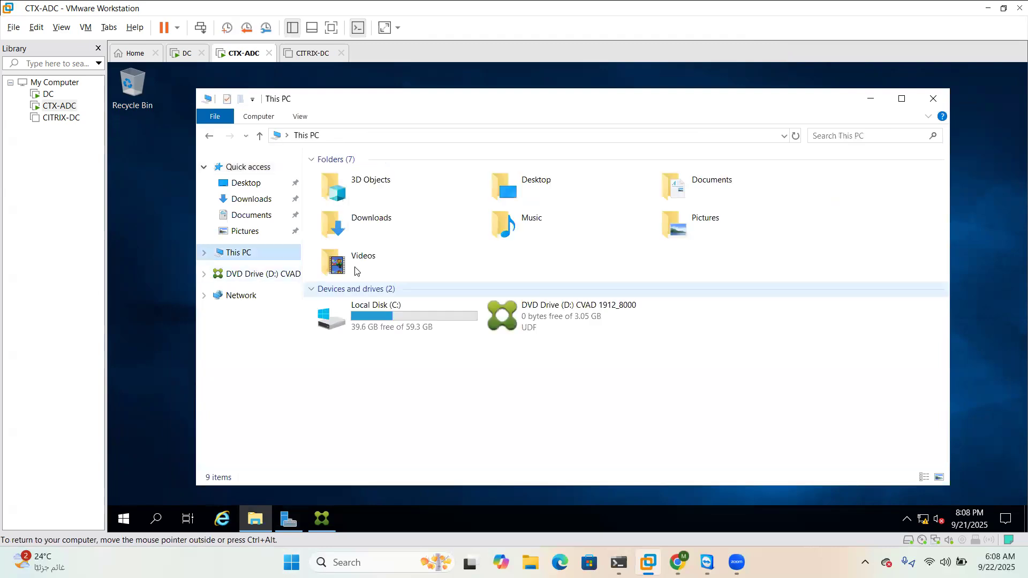
pyautogui.doubleClick(517, 322)
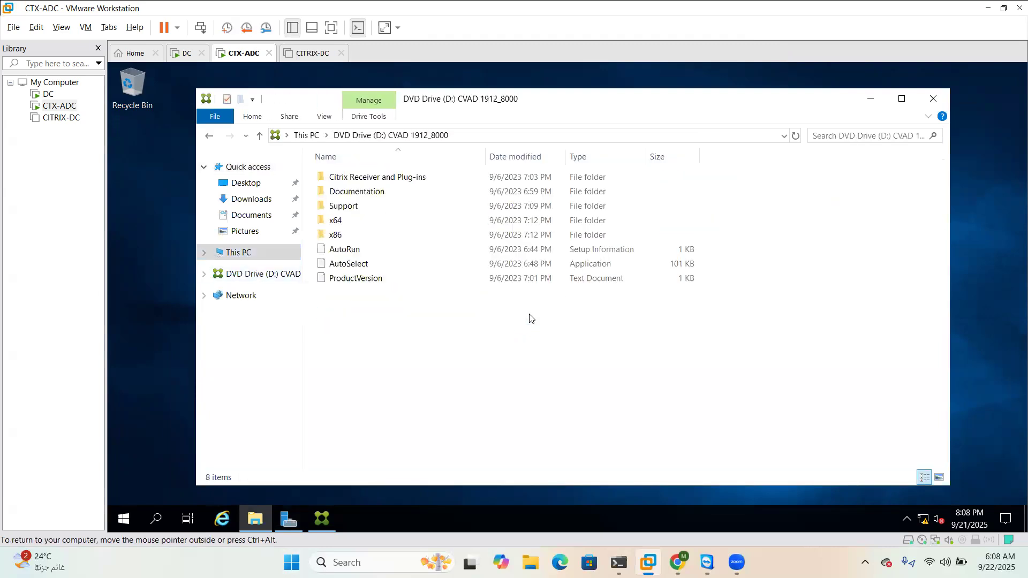
pyautogui.doubleClick(368, 264)
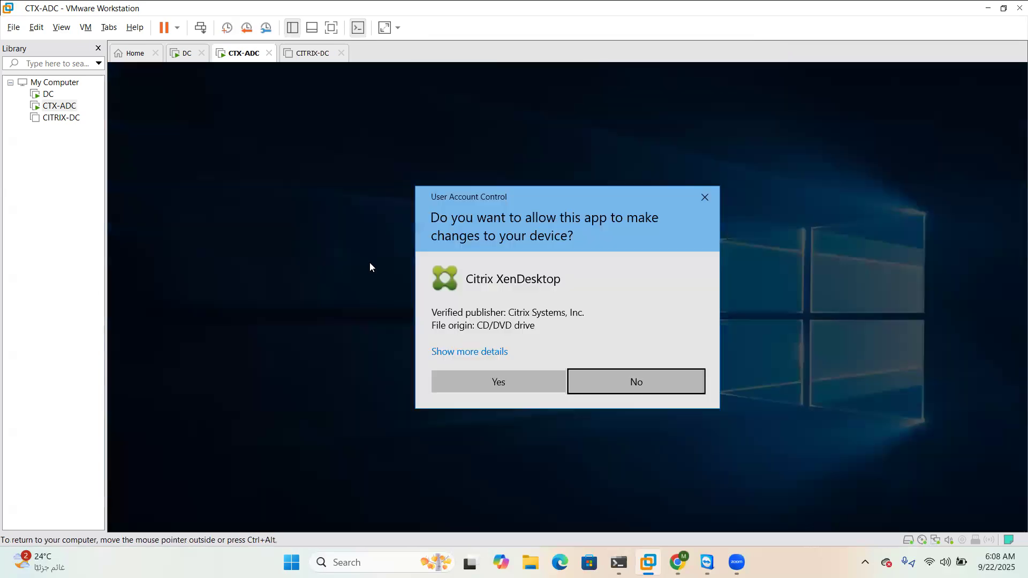
pyautogui.click(528, 380)
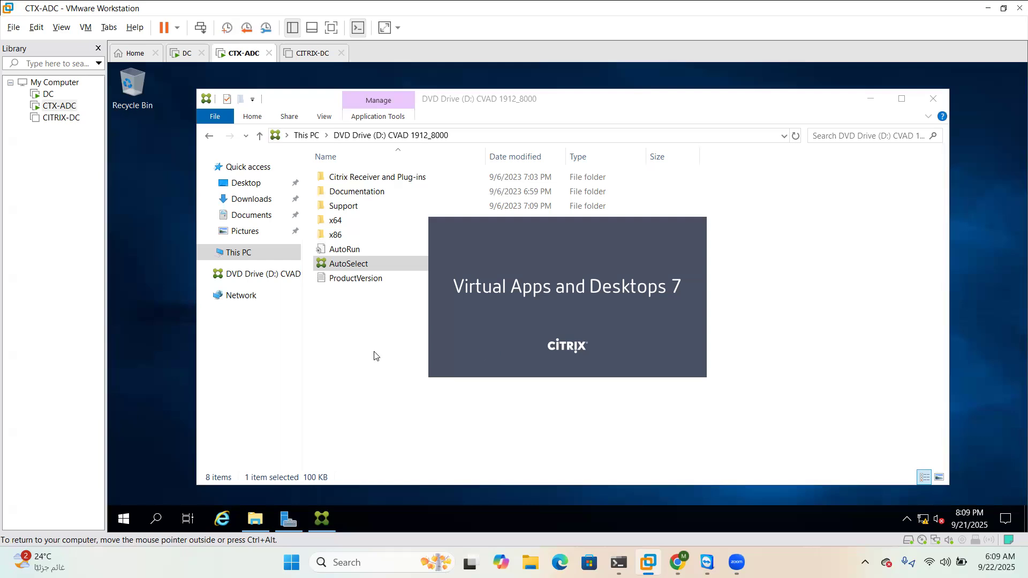
# Run AutoSelect from Downloads\CITRIX-App, approve UAC, and minimize File Explorer
pyautogui.click(249, 205)
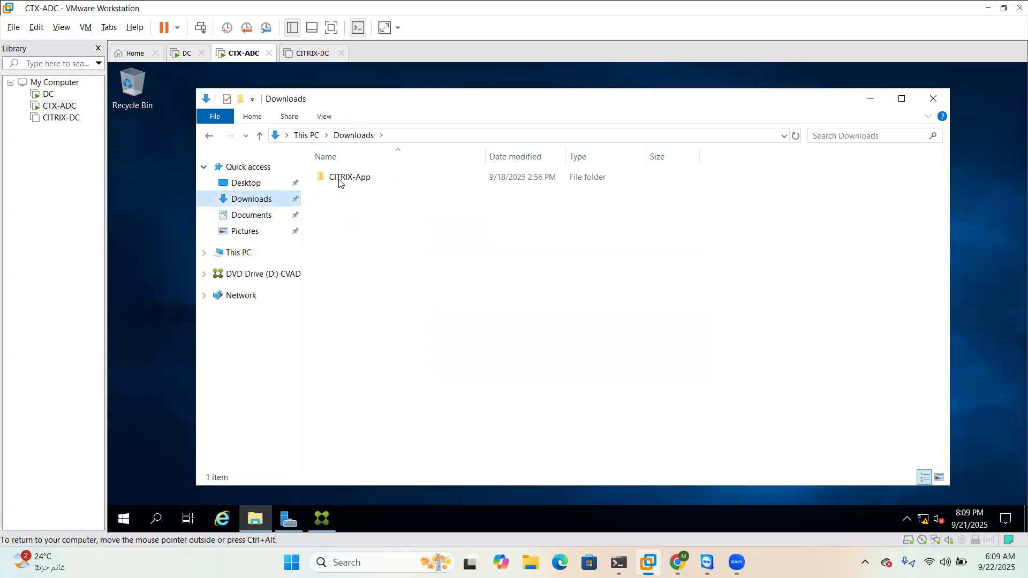
pyautogui.doubleClick(339, 181)
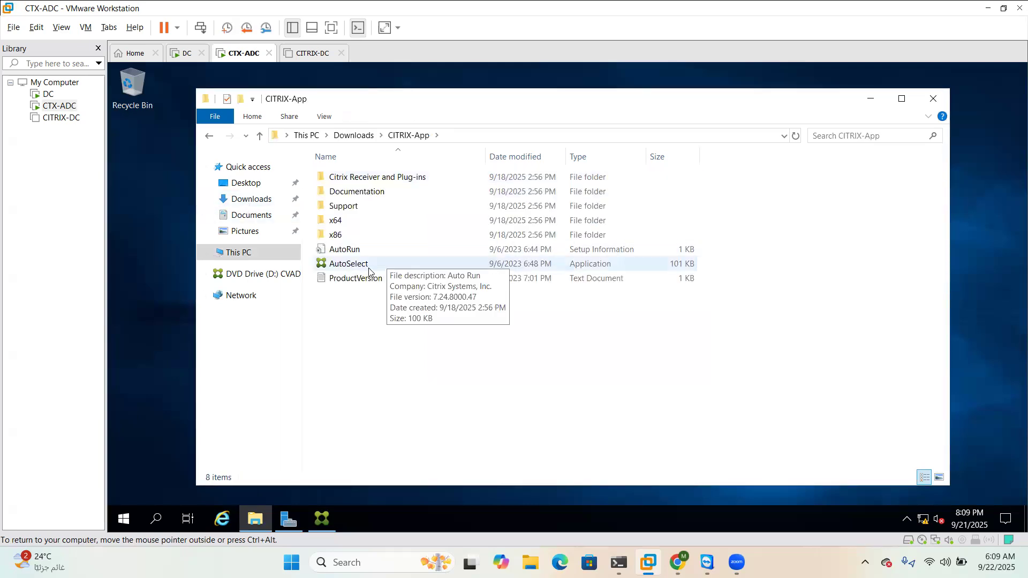
pyautogui.doubleClick(368, 265)
pyautogui.click(528, 384)
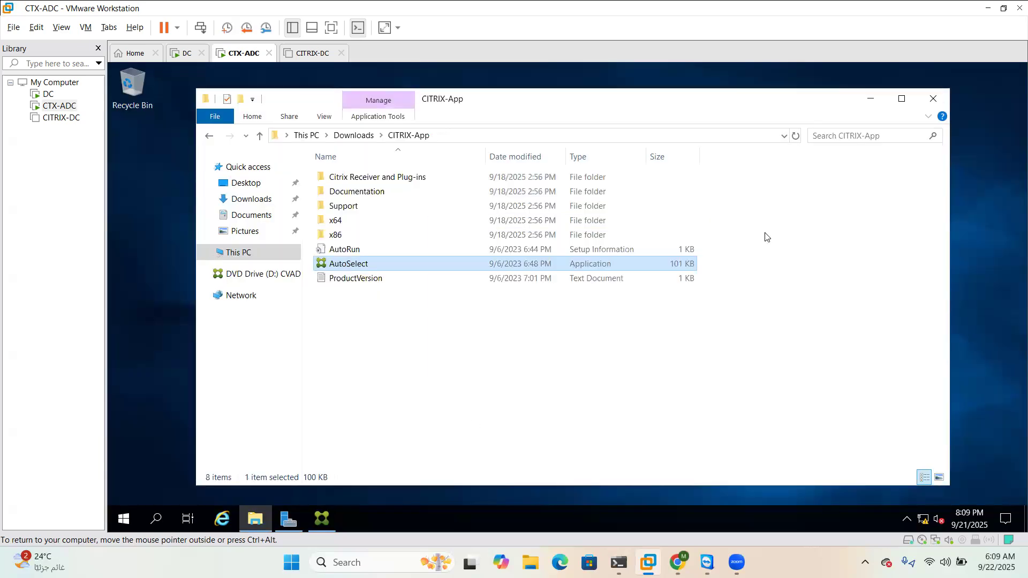
pyautogui.click(874, 100)
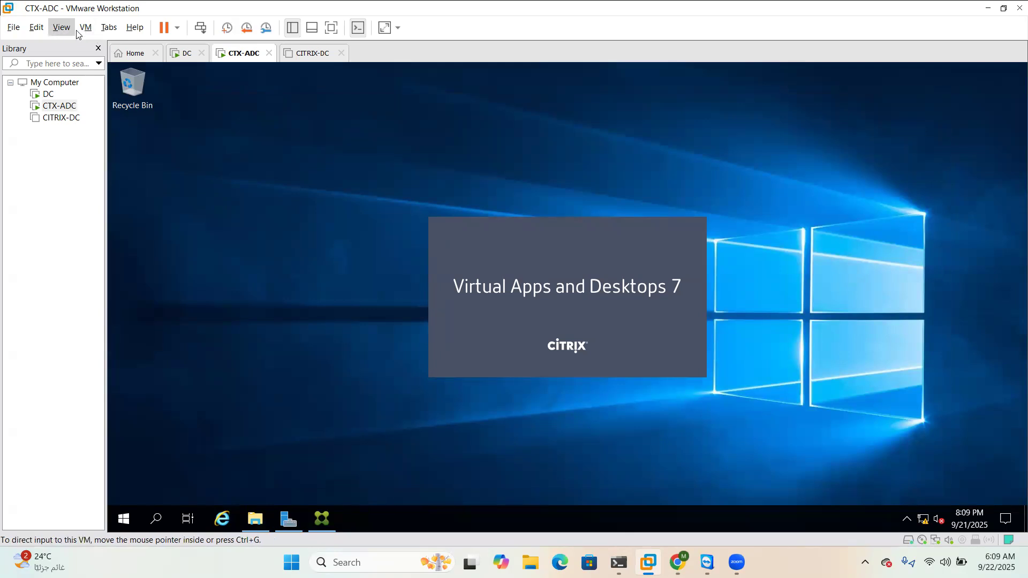
# Wait in the CTX-ADC VM until the Citrix 1912 LTSR CU8 installer menu loads
pyautogui.click(108, 29)
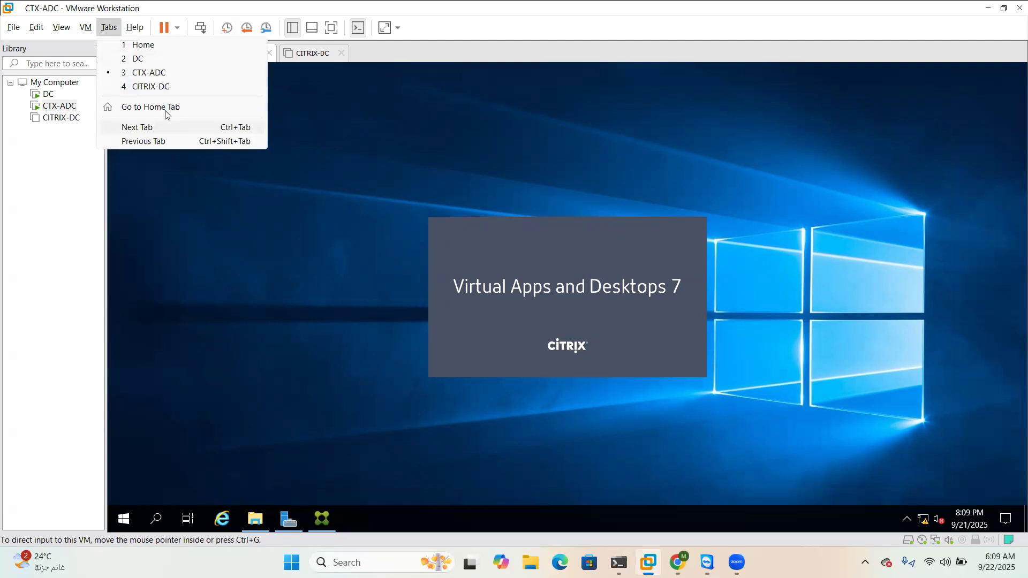
pyautogui.moveTo(137, 33)
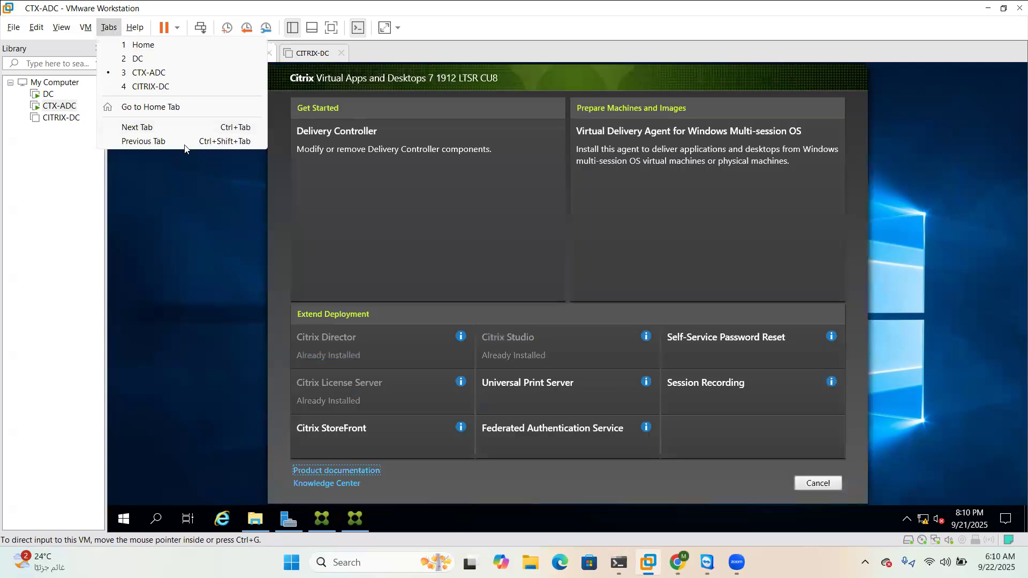
pyautogui.click(564, 312)
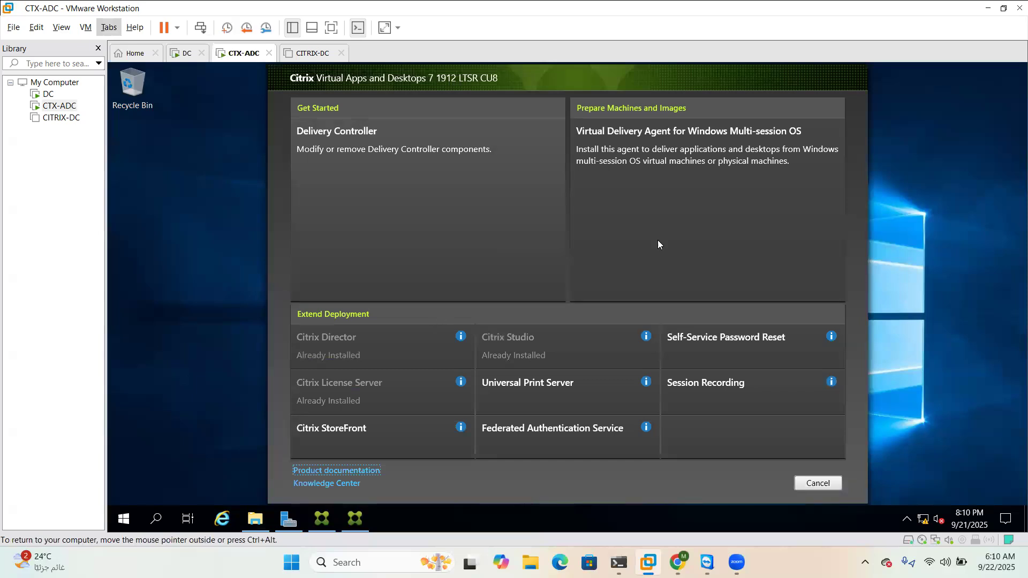
# Start the VDA for Windows Multi-session OS and choose Enable Brokered Connections to a Server
pyautogui.click(684, 171)
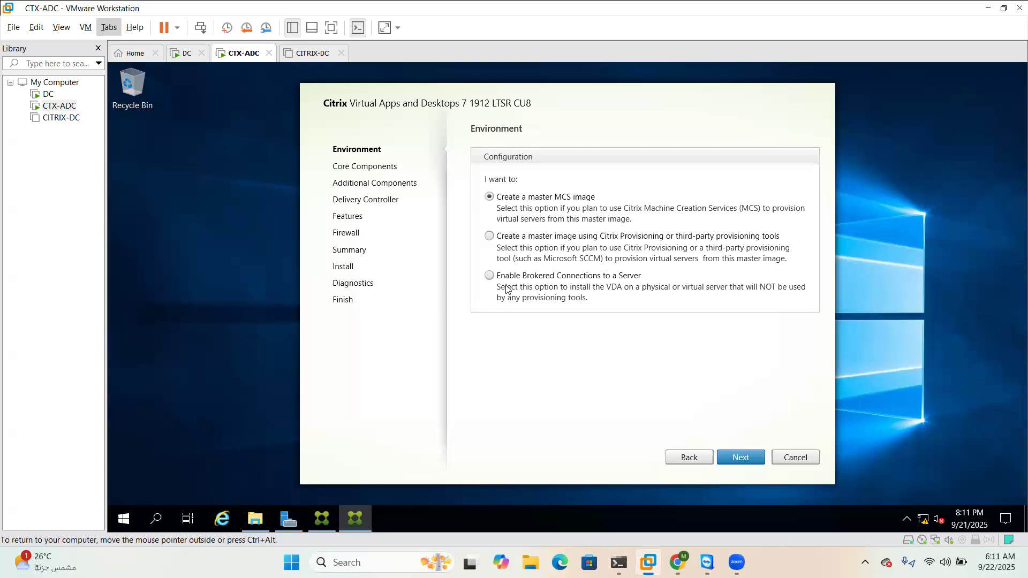
pyautogui.click(490, 275)
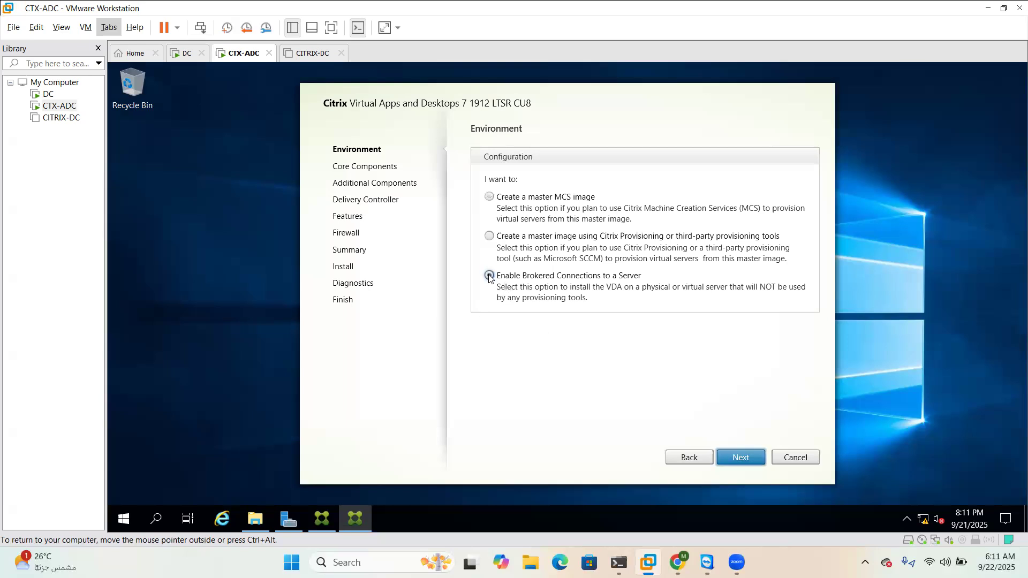
# Advance past Environment, Core Components and Additional Components, then switch to the DC VM
pyautogui.click(744, 464)
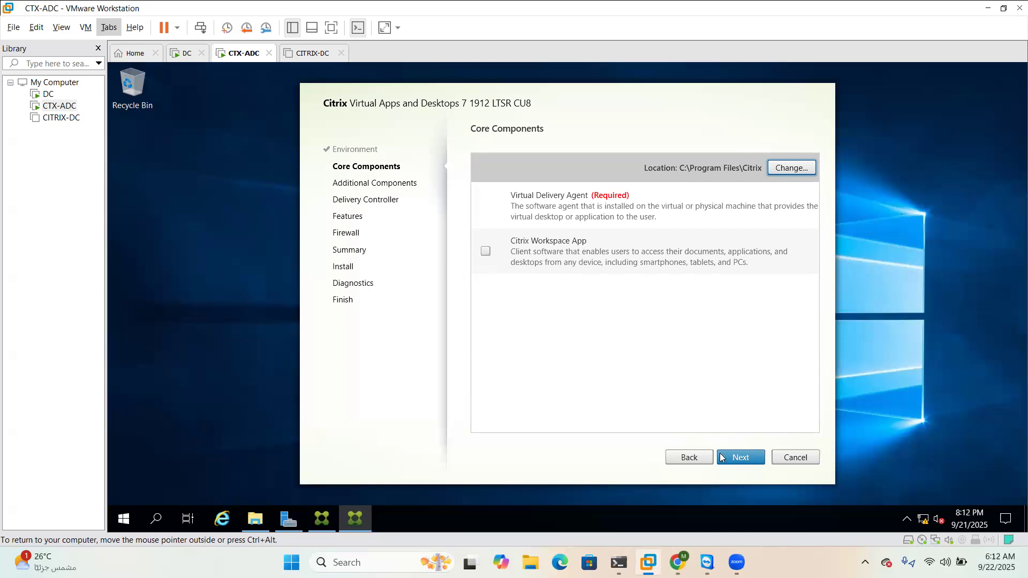
pyautogui.click(742, 458)
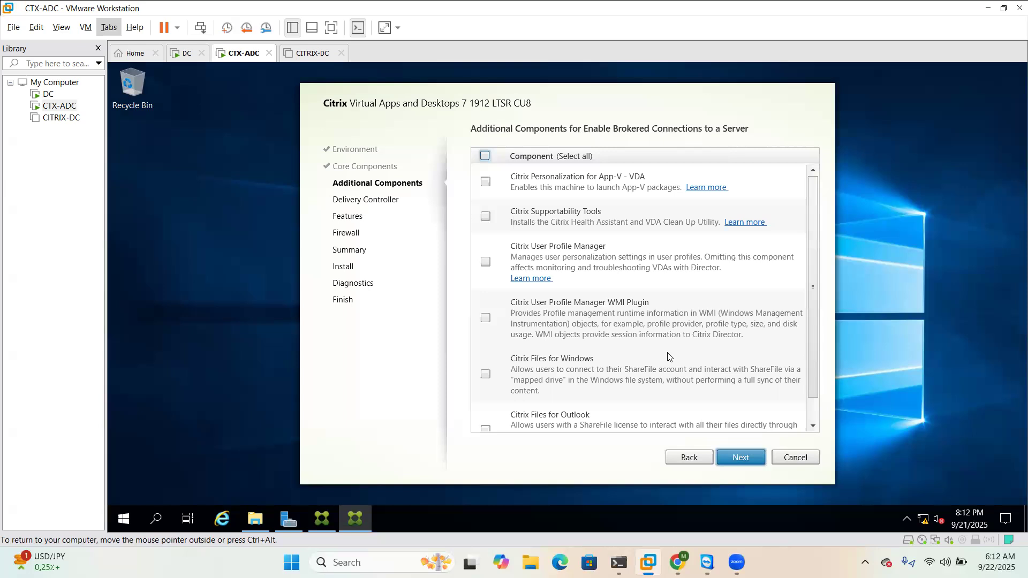
pyautogui.click(745, 458)
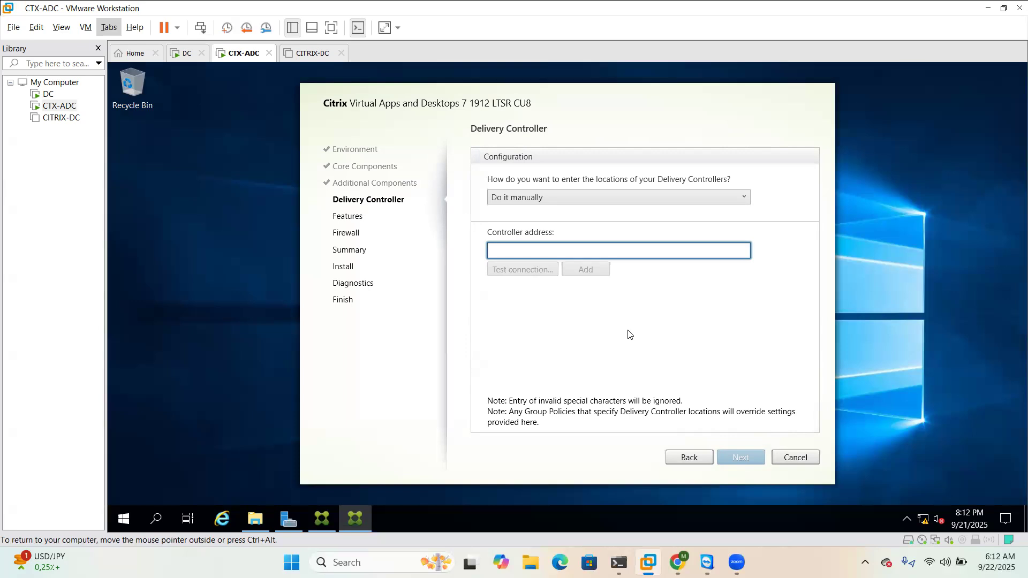
pyautogui.click(184, 56)
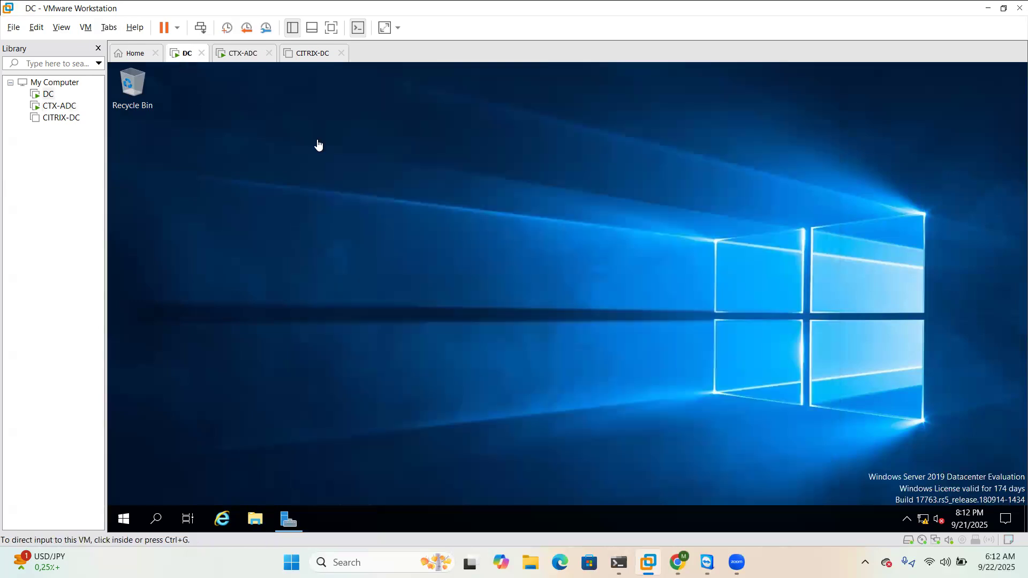
# Look up CTX-ADC's full computer name, CTX-ADC.lab.com, in its Local Server system properties
pyautogui.click(288, 520)
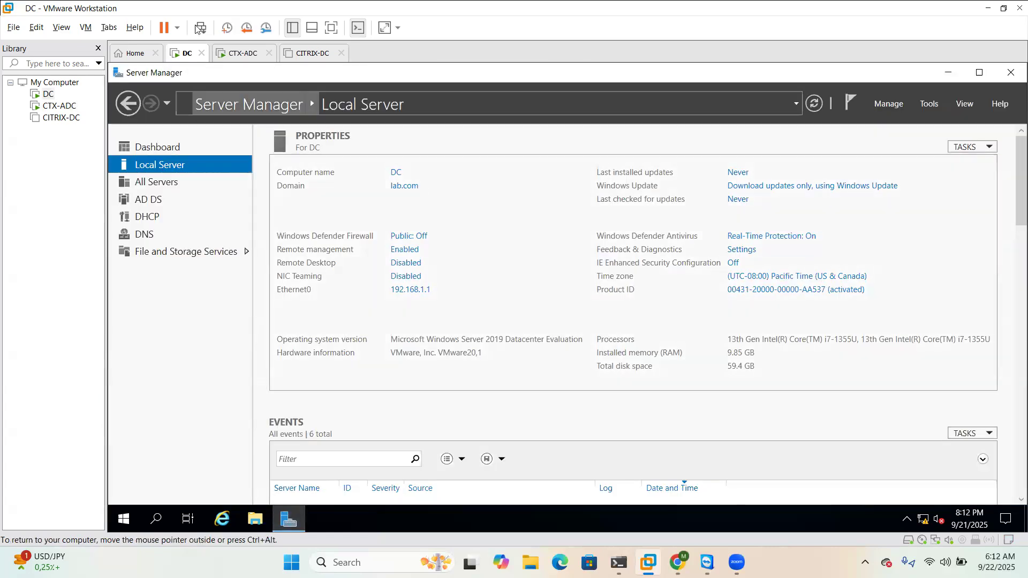
pyautogui.click(246, 60)
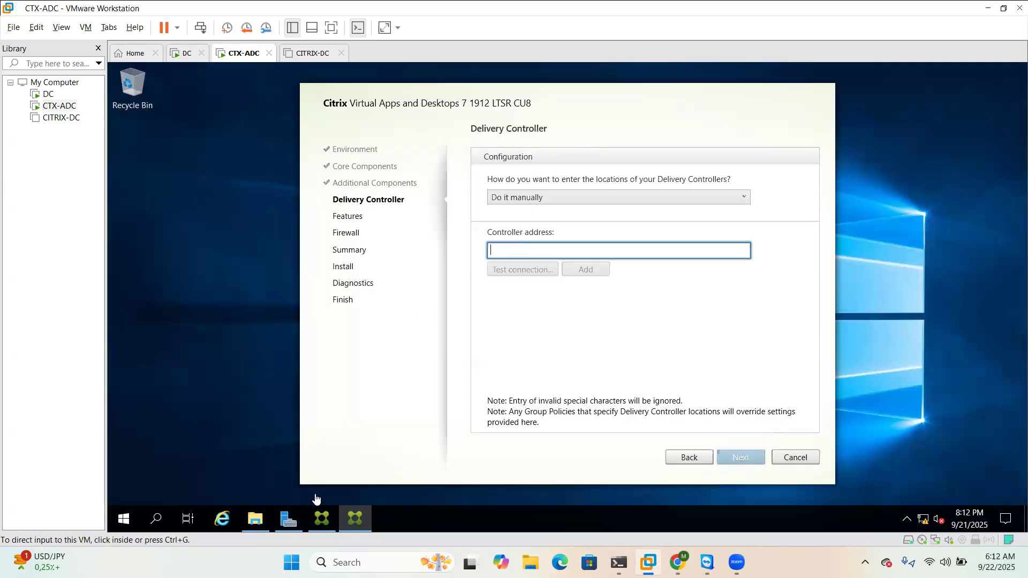
pyautogui.click(285, 523)
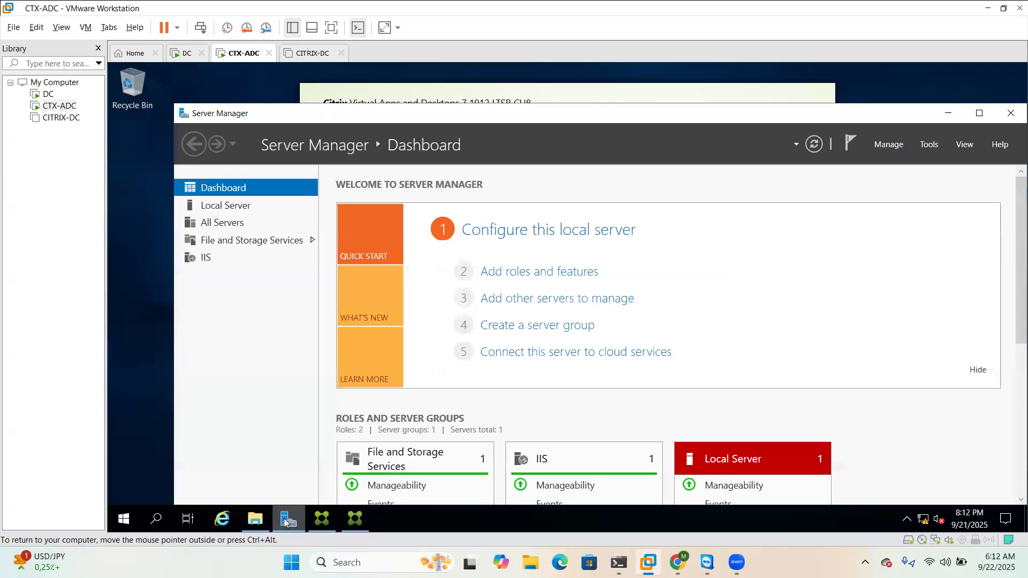
pyautogui.click(235, 207)
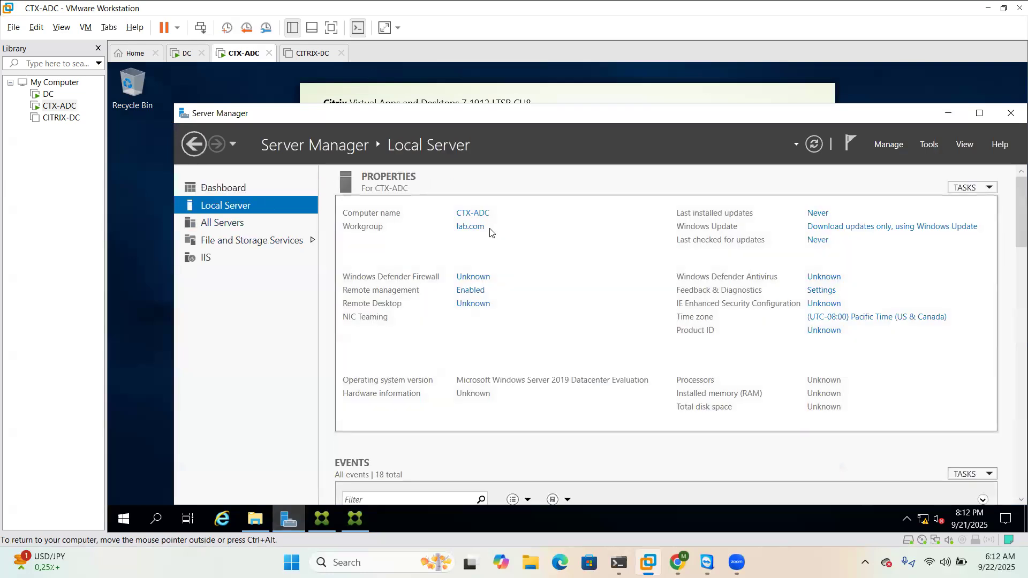
pyautogui.click(473, 213)
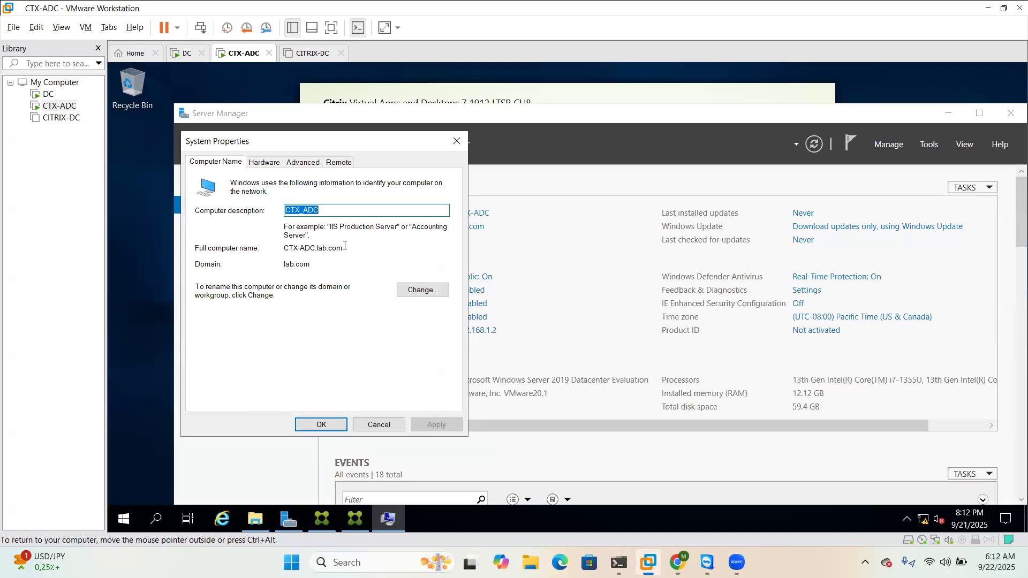
pyautogui.moveTo(344, 247); pyautogui.dragTo(277, 250)
pyautogui.hotkey('ctrl', 'c')
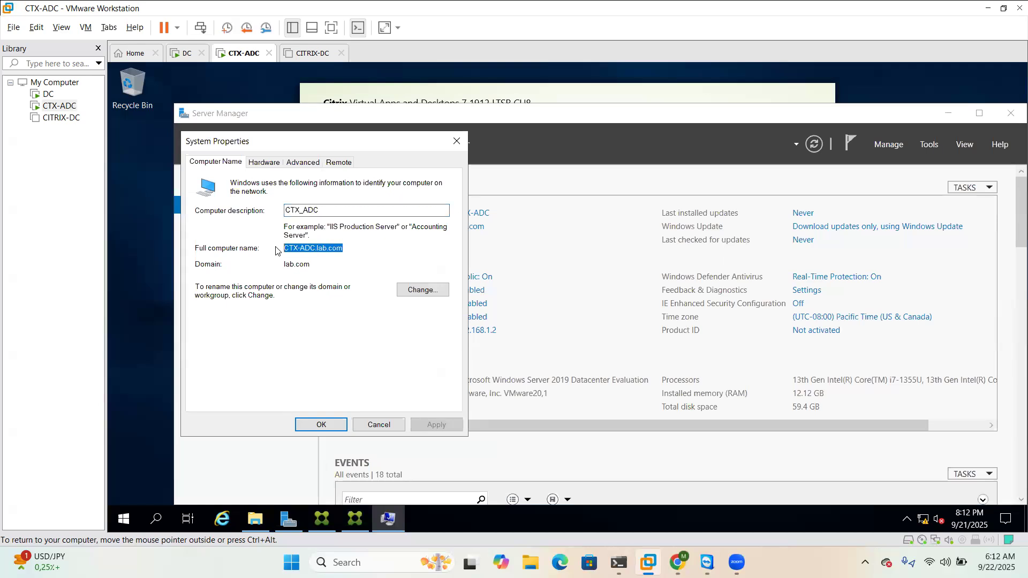
pyautogui.hotkey('alt', 'Tab')
pyautogui.hotkey('alt', 'Tab')
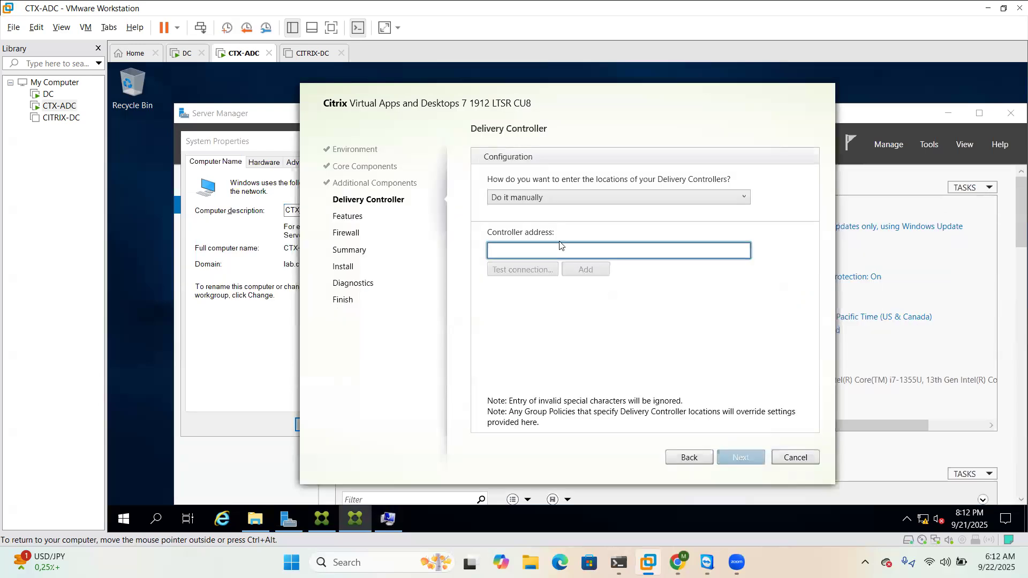
# Enter CTX-ADC.lab.com as Controller address, test the connection, add it, and continue
pyautogui.hotkey('ctrl', 'v')
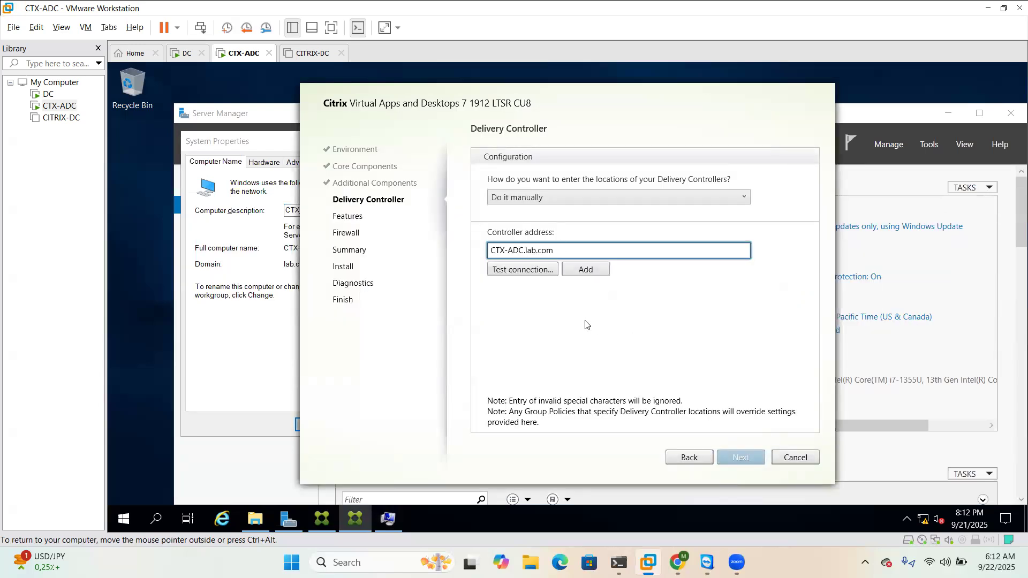
pyautogui.click(534, 271)
pyautogui.click(596, 272)
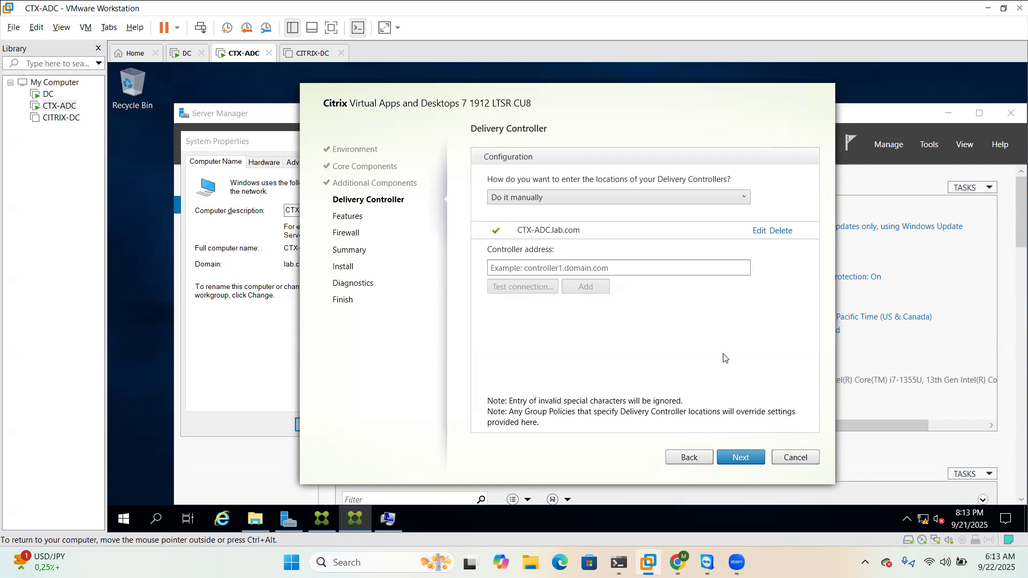
pyautogui.click(741, 458)
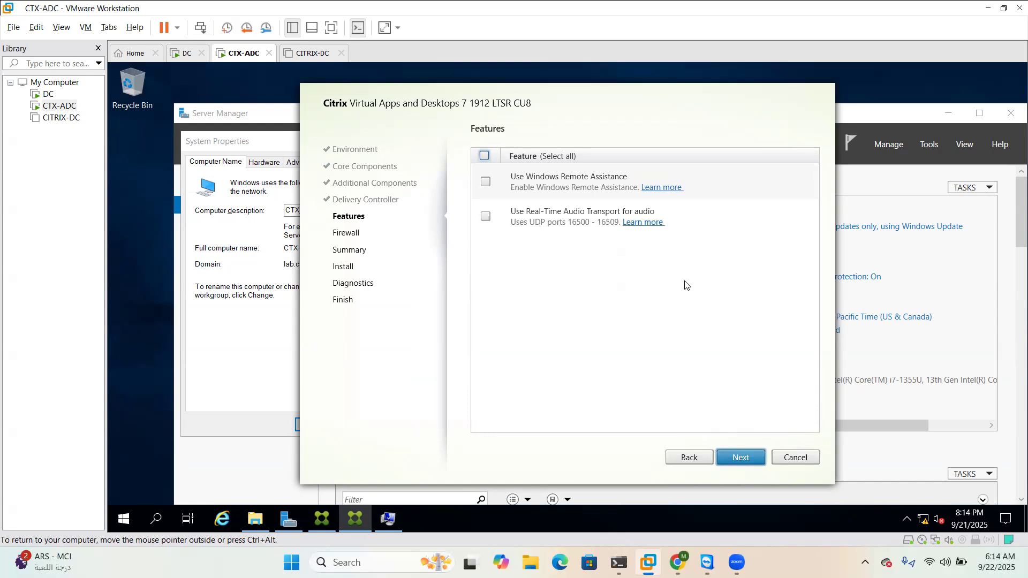
# Keep default features and automatic firewall rules, then install from the Summary page
pyautogui.click(742, 457)
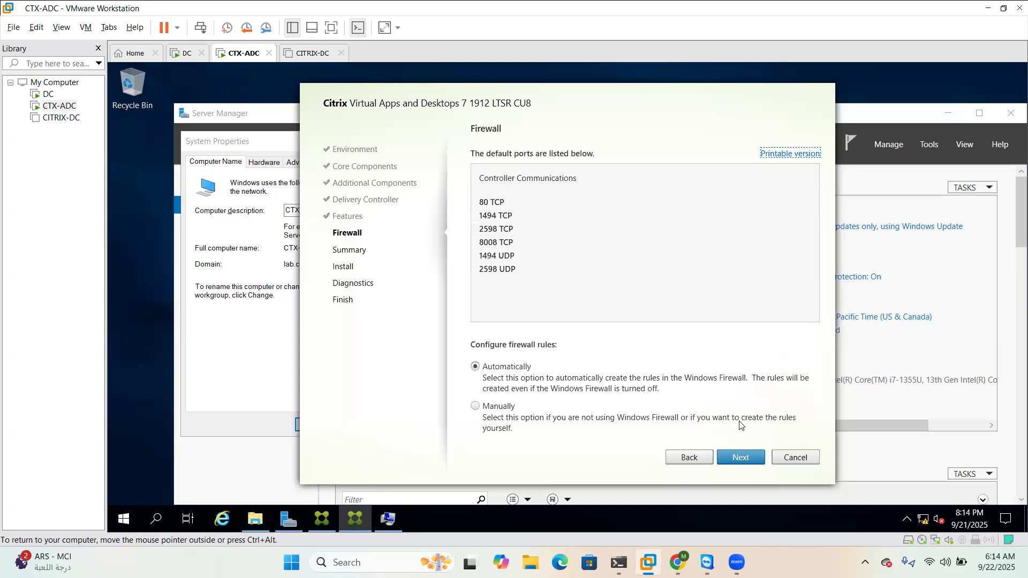
pyautogui.click(740, 459)
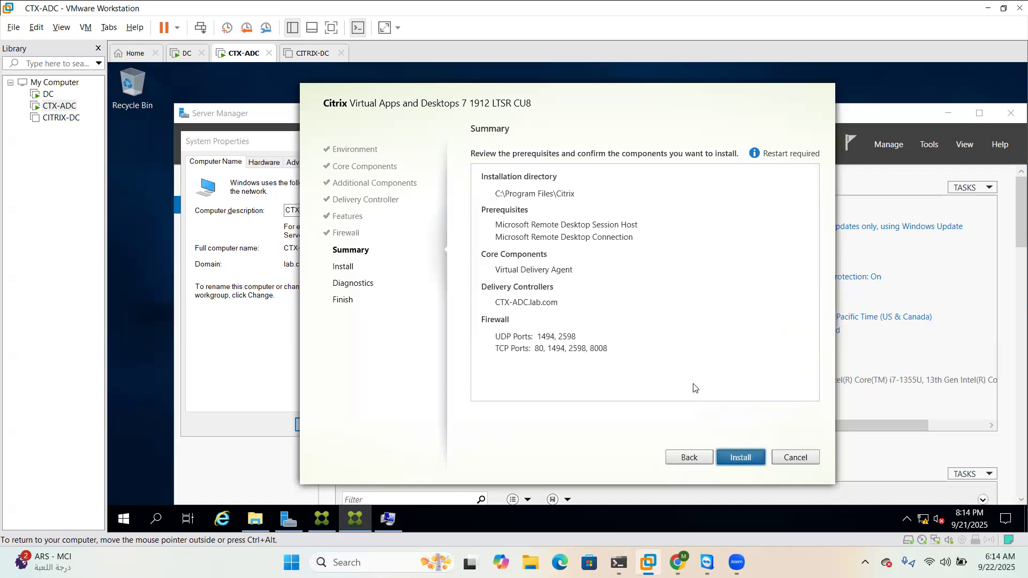
pyautogui.press('Return')
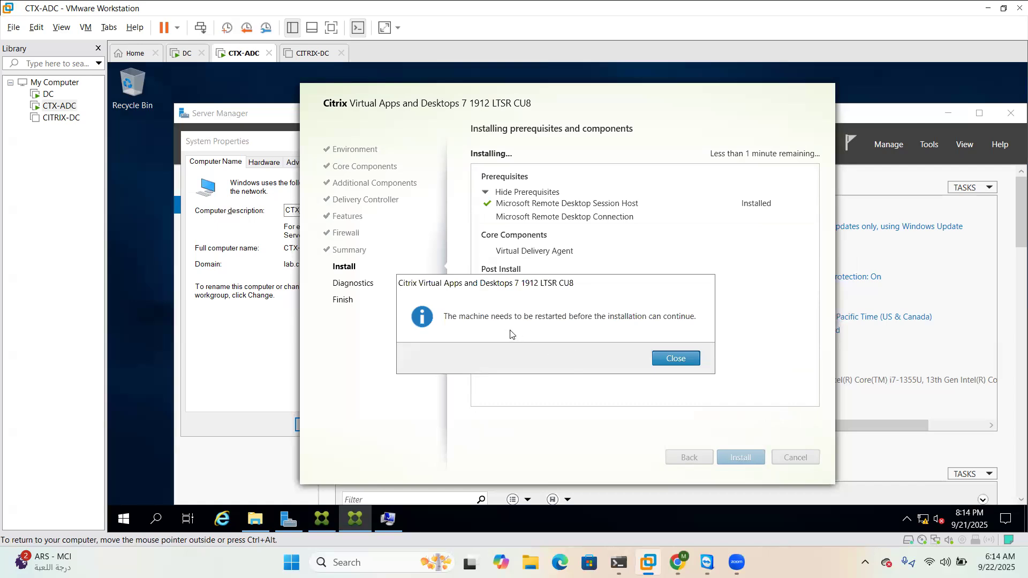
# Close the restart-required message so the CTX-ADC VM reboots to its Windows lock screen
pyautogui.click(675, 359)
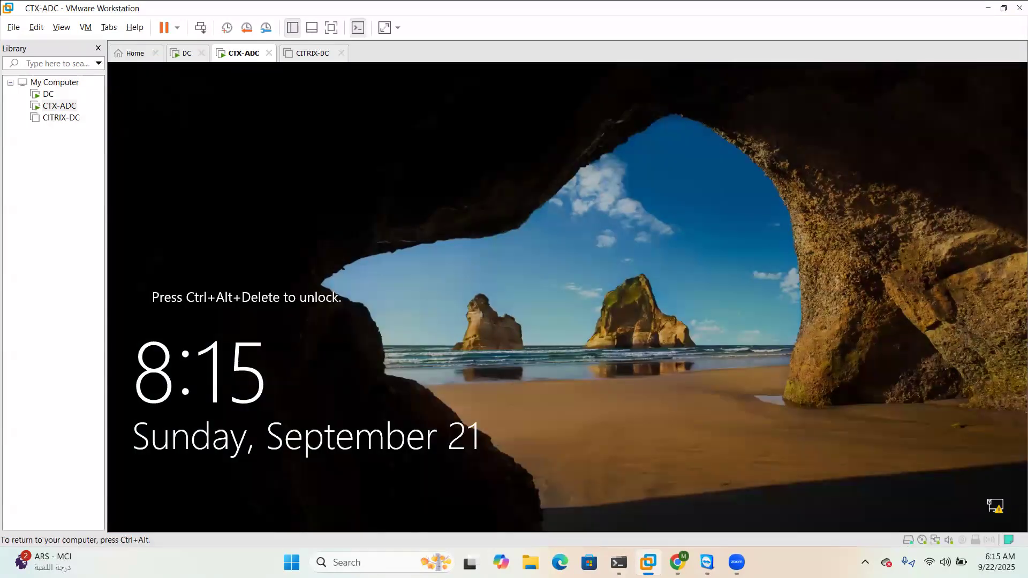
# Sign in to CTX-ADC with the LAB domain user name and password, correcting a mistyped user name
pyautogui.hotkey('ctrl', 'alt')
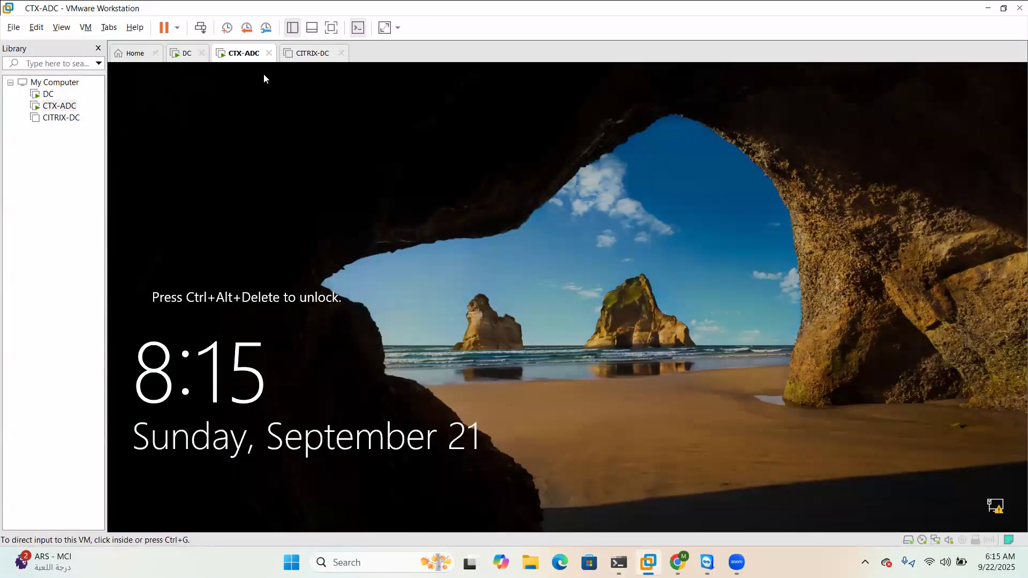
pyautogui.click(201, 28)
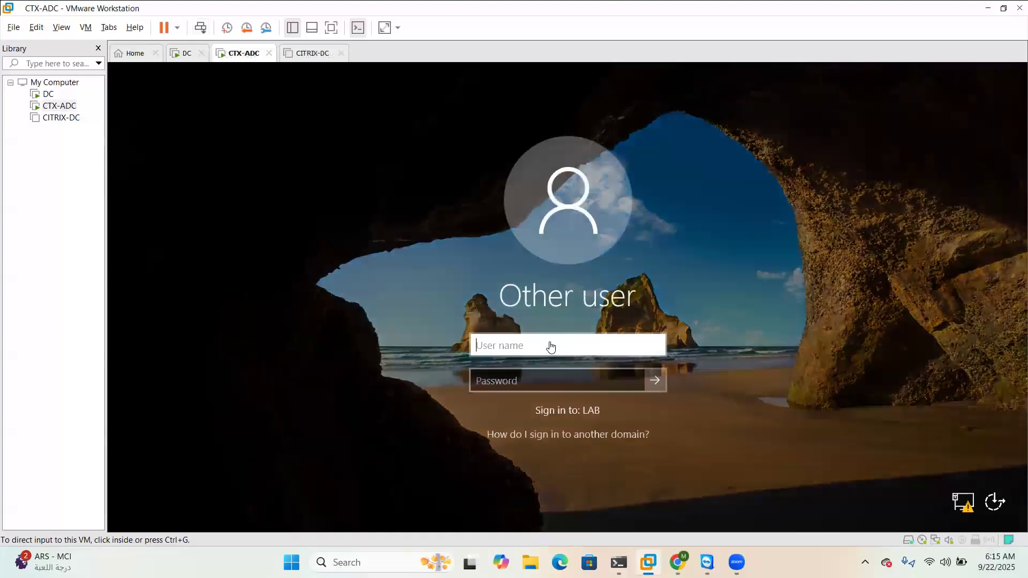
pyautogui.click(550, 341)
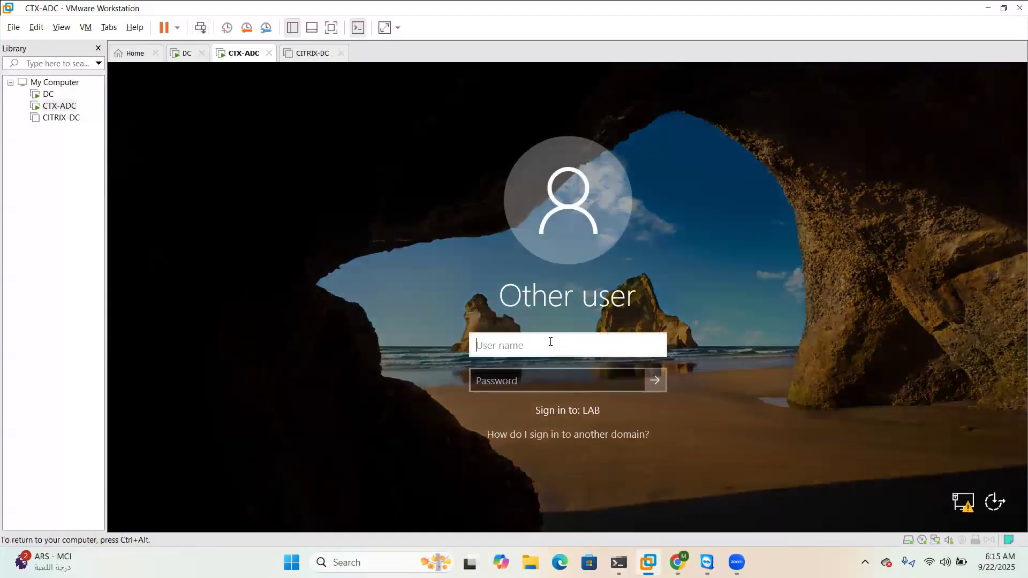
pyautogui.write('afi')
pyautogui.press('Tab')
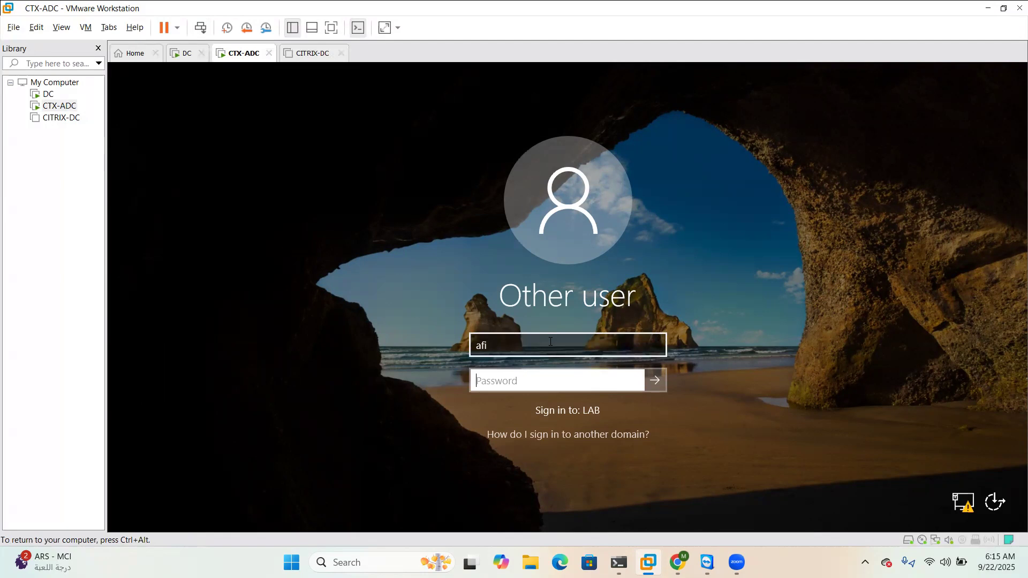
pyautogui.click(551, 342)
pyautogui.press('BackSpace')
pyautogui.press('BackSpace')
pyautogui.press('BackSpace')
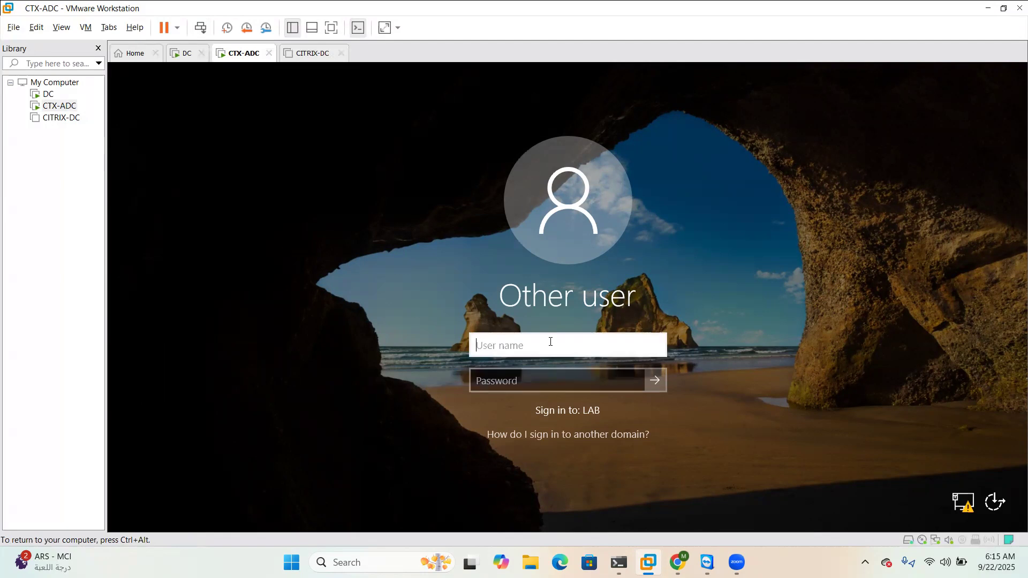
pyautogui.write('safi')
pyautogui.press('Tab')
pyautogui.write('••••••••••••')
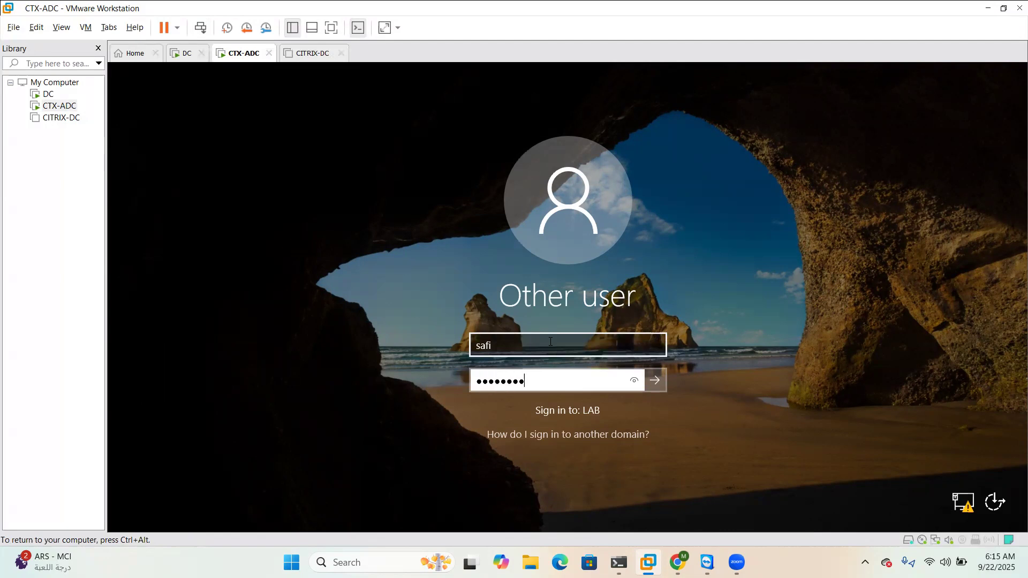
pyautogui.press('Return')
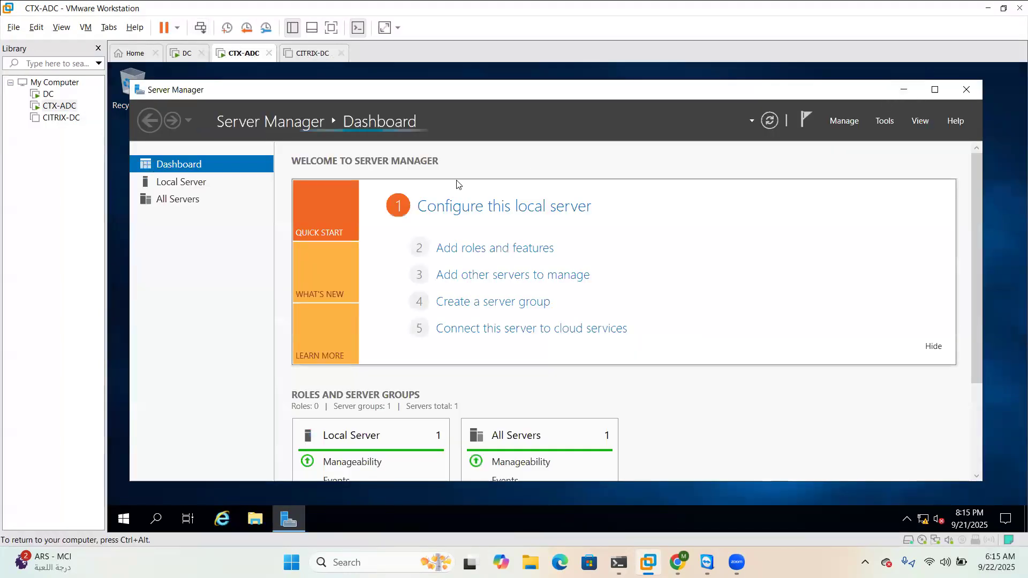
# View the Local Server properties in Server Manager, then minimize Server Manager to the taskbar
pyautogui.click(182, 182)
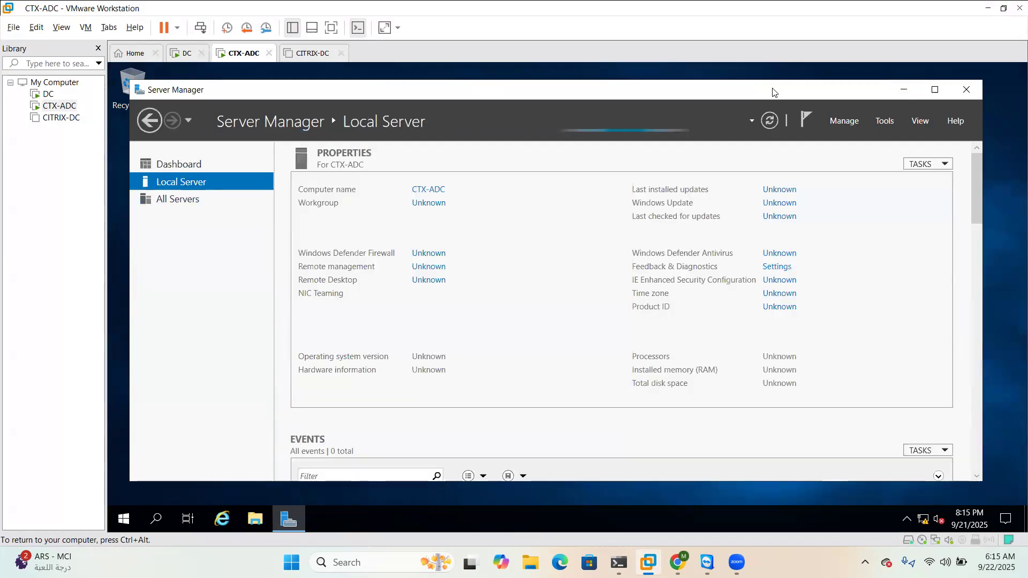
pyautogui.click(906, 95)
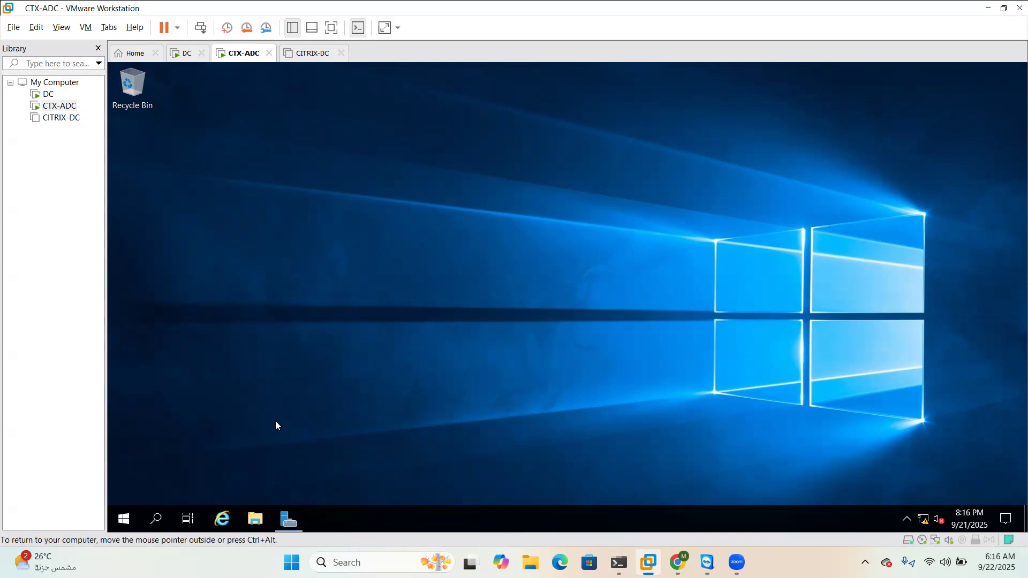
# Check the resumed VDA installer behind Server Manager, then hide the Library sidebar to widen the CTX-ADC console
pyautogui.click(298, 520)
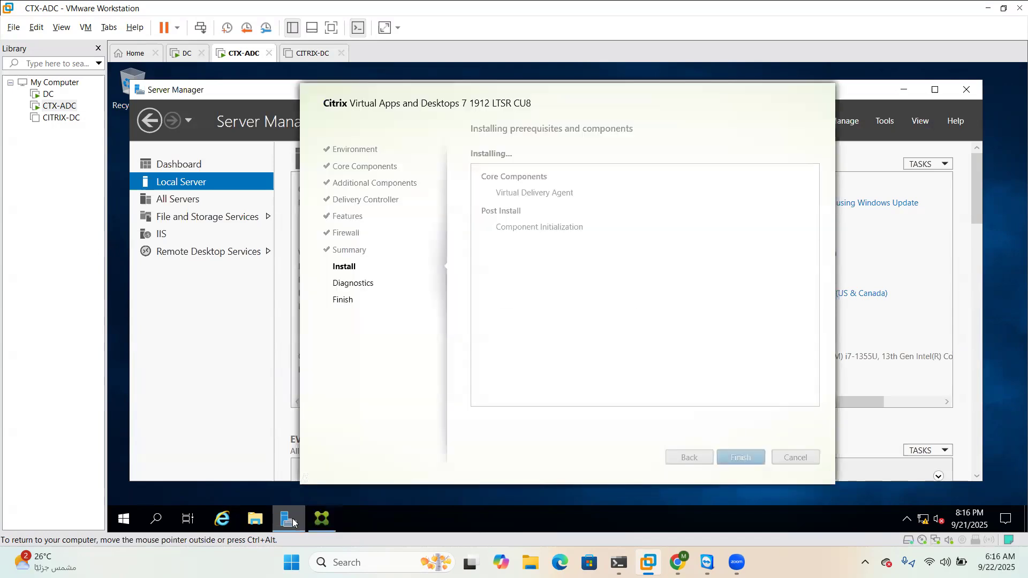
pyautogui.click(292, 519)
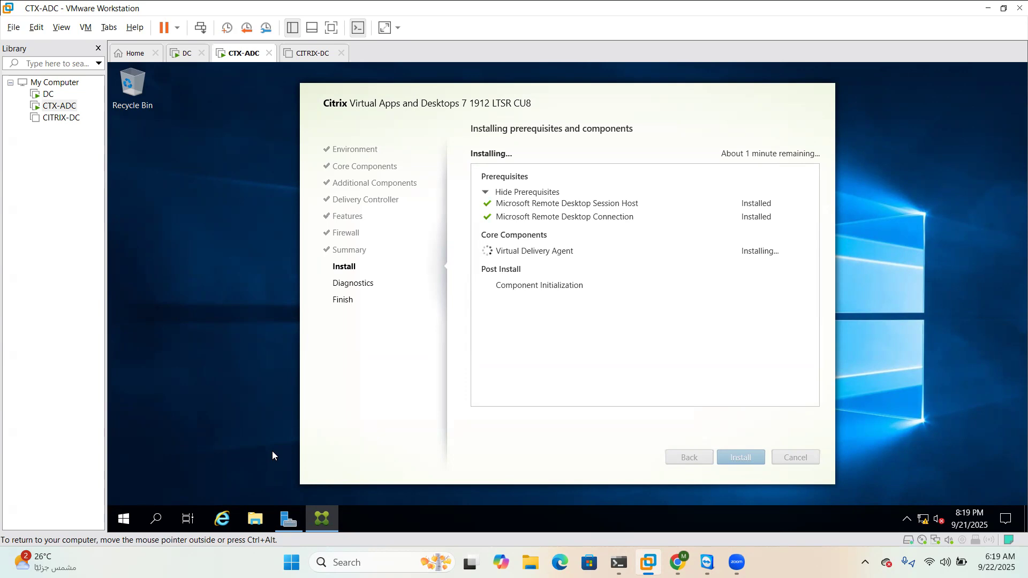
pyautogui.click(98, 48)
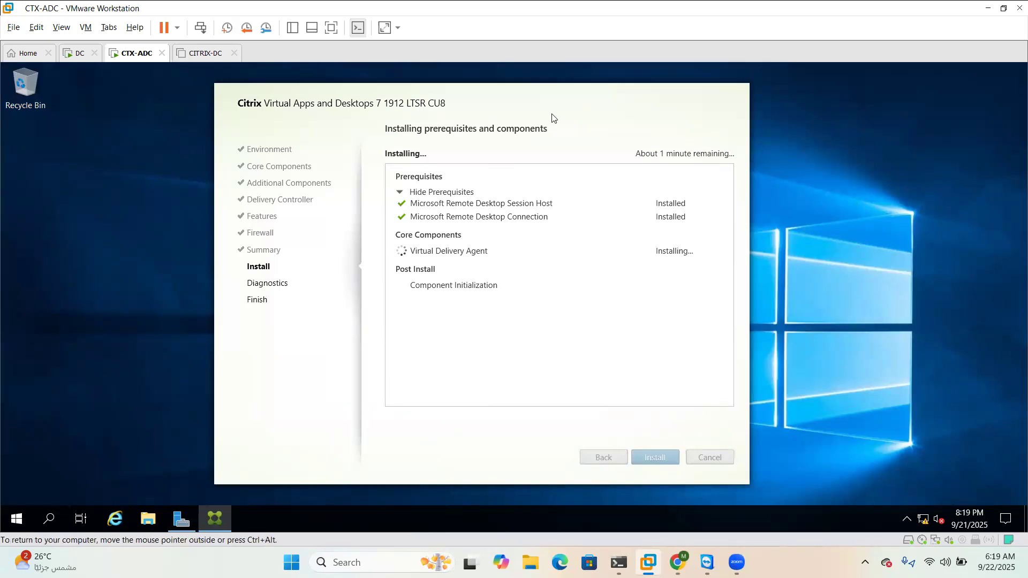
pyautogui.click(333, 29)
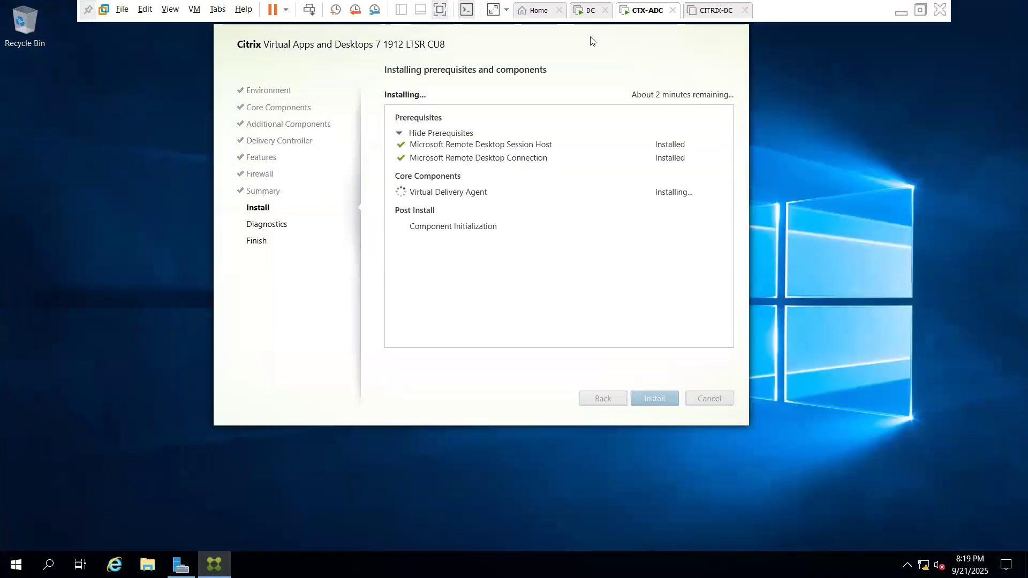
# Drag the Citrix VDA installer dialog toward the centre of the full-screen guest desktop
pyautogui.moveTo(591, 41); pyautogui.dragTo(654, 104)
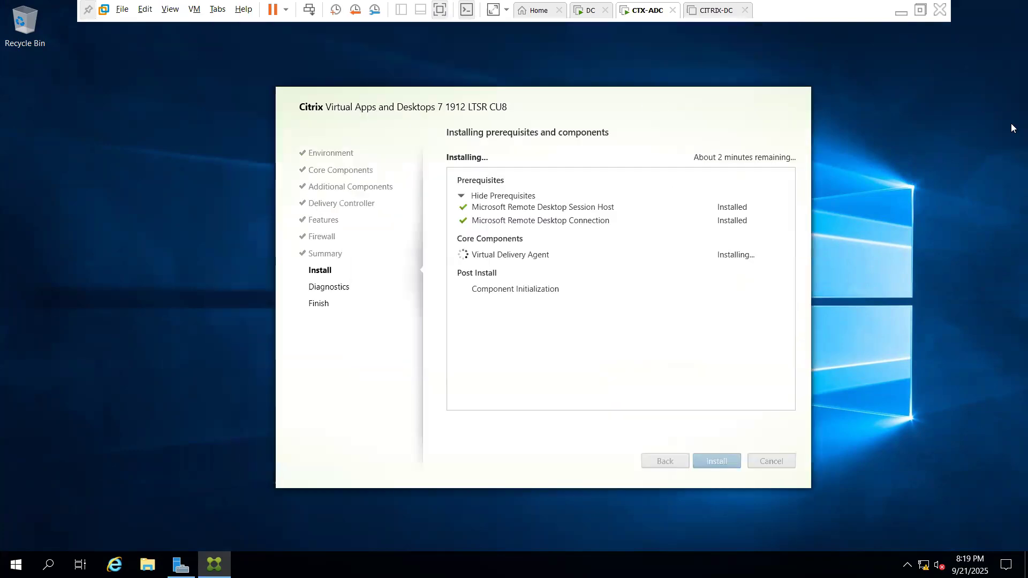
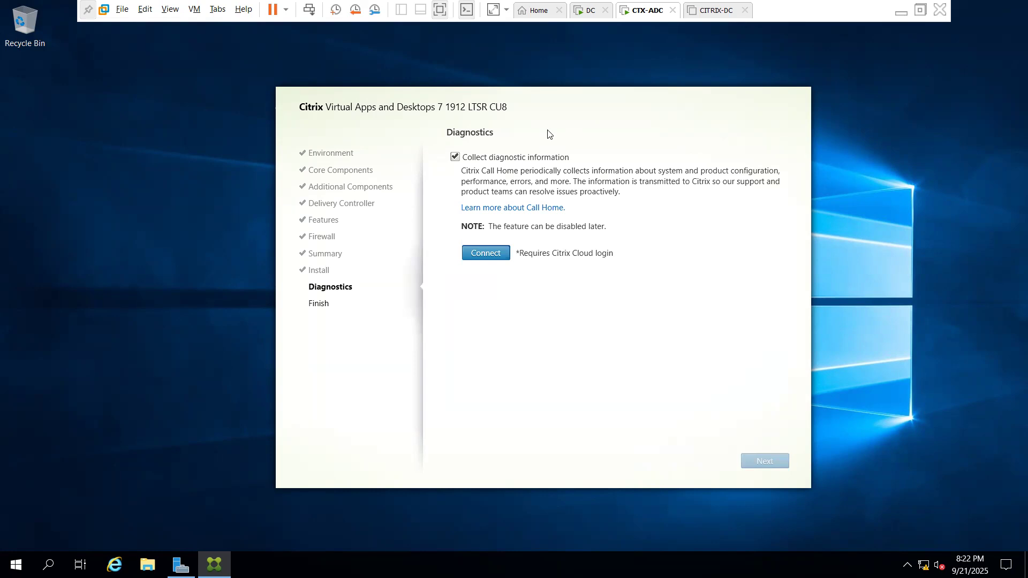
# Turn off diagnostic collection, finish the VDA installation and let CTX-ADC restart
pyautogui.click(455, 157)
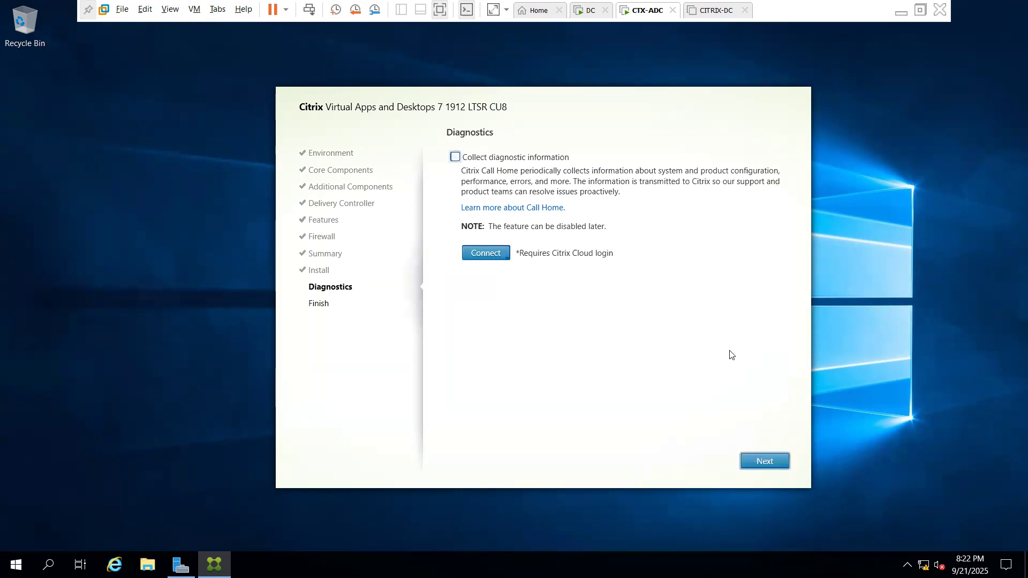
pyautogui.click(758, 467)
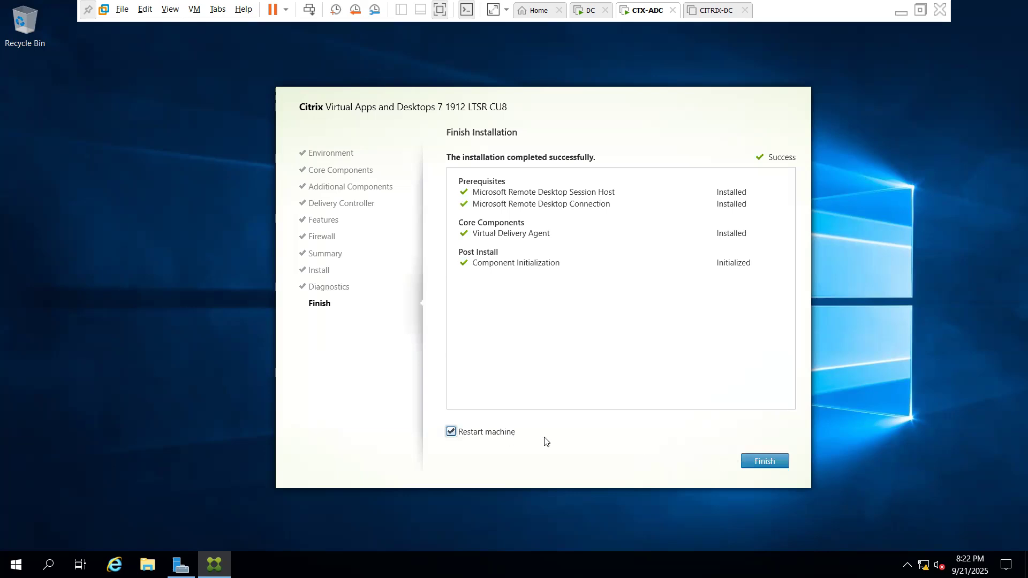
pyautogui.click(751, 464)
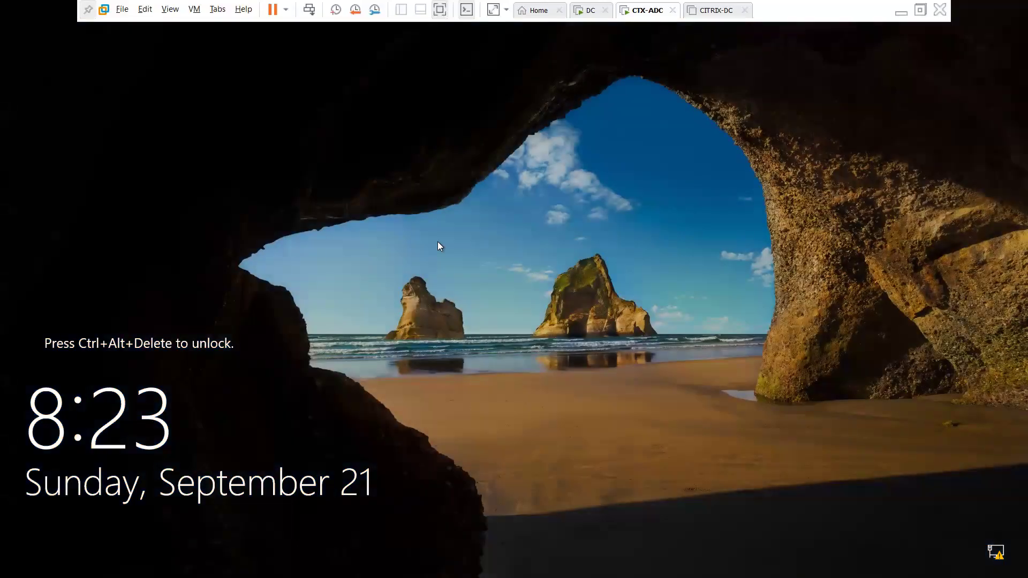
# Sign in to the restarted CTX-ADC with the LAB domain user name and password
pyautogui.click(309, 15)
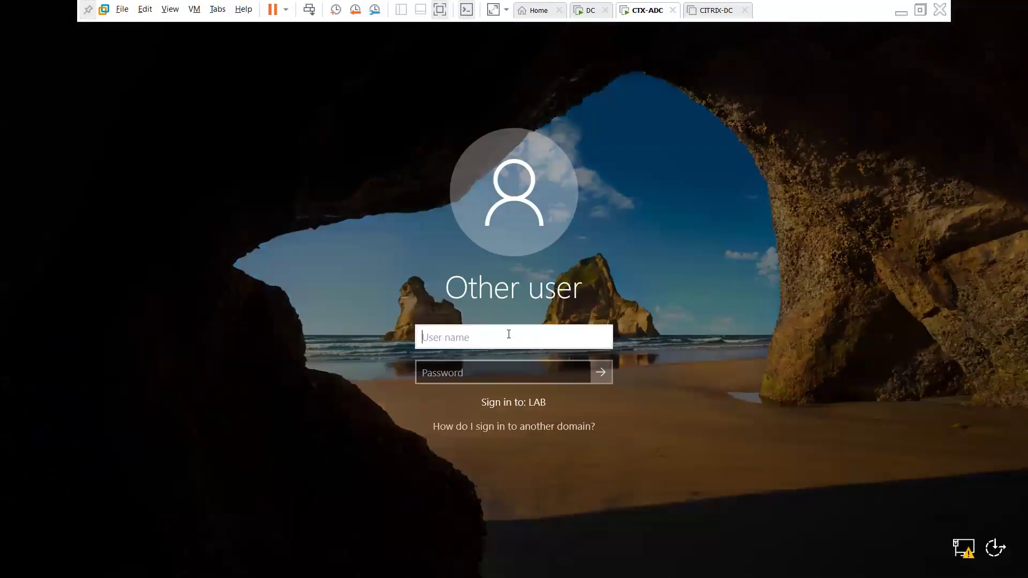
pyautogui.write('safi')
pyautogui.press('Tab')
pyautogui.write('P●●●●●●●●●●')
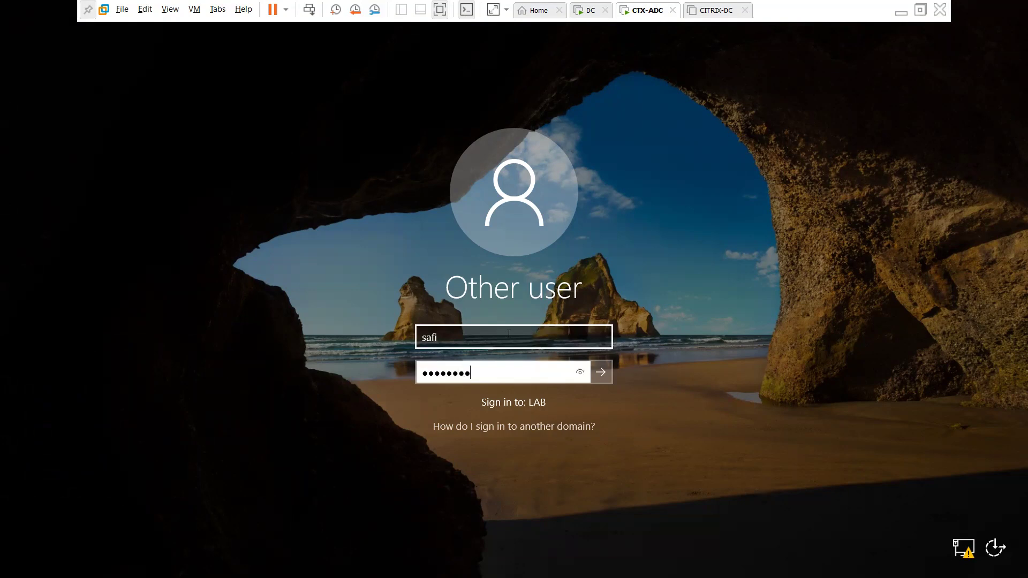
pyautogui.press('Return')
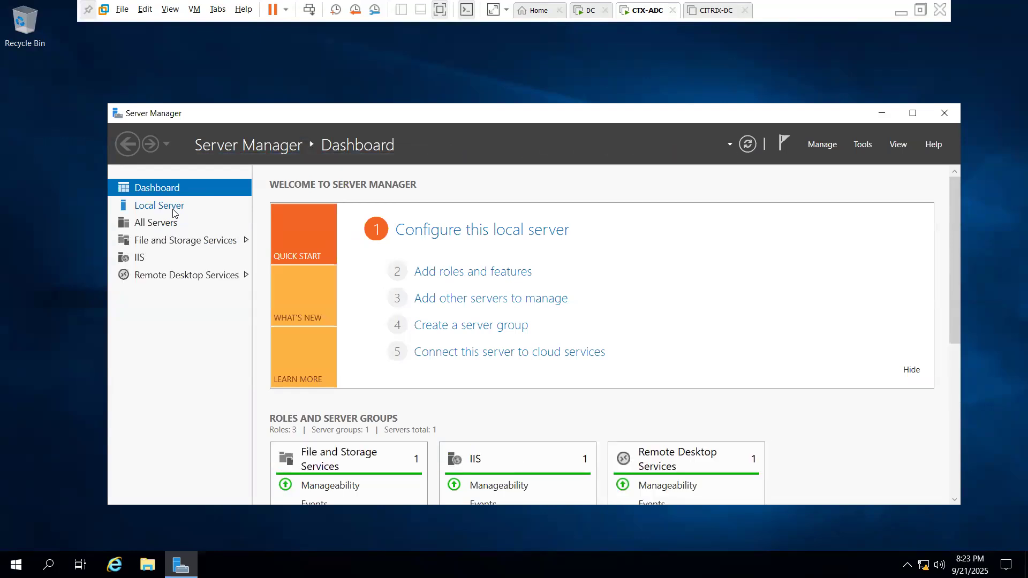
# View the Local Server properties, then minimize Server Manager to reveal the desktop
pyautogui.click(173, 212)
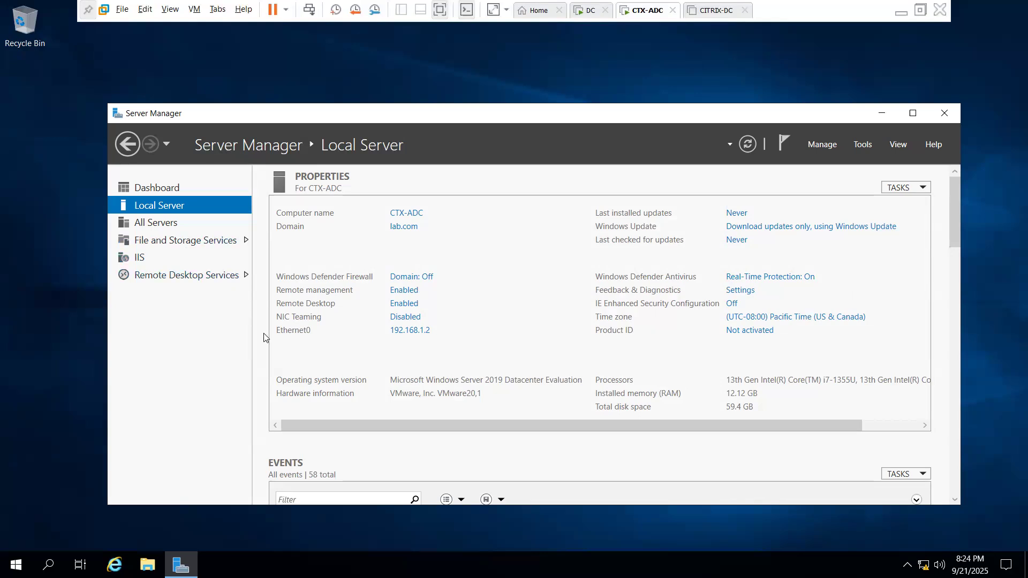
pyautogui.click(883, 116)
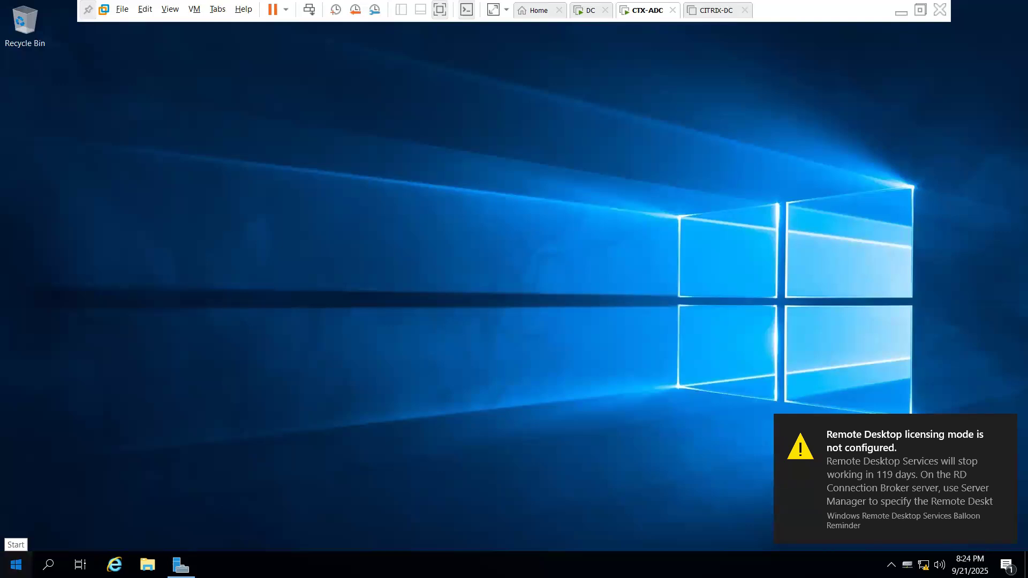
# Try launching Citrix Studio from Start but decline its elevation prompt
pyautogui.click(16, 565)
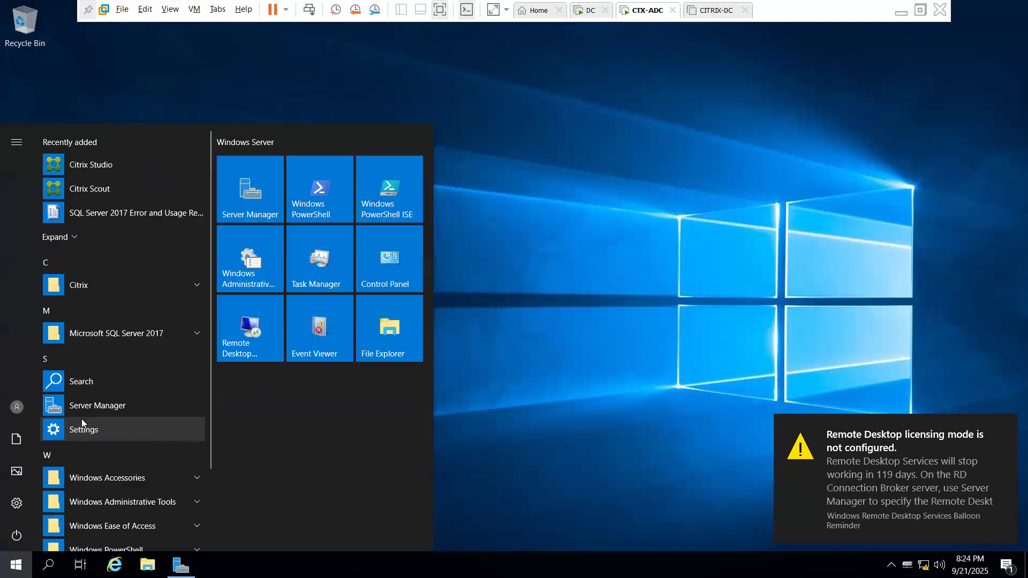
pyautogui.click(122, 171)
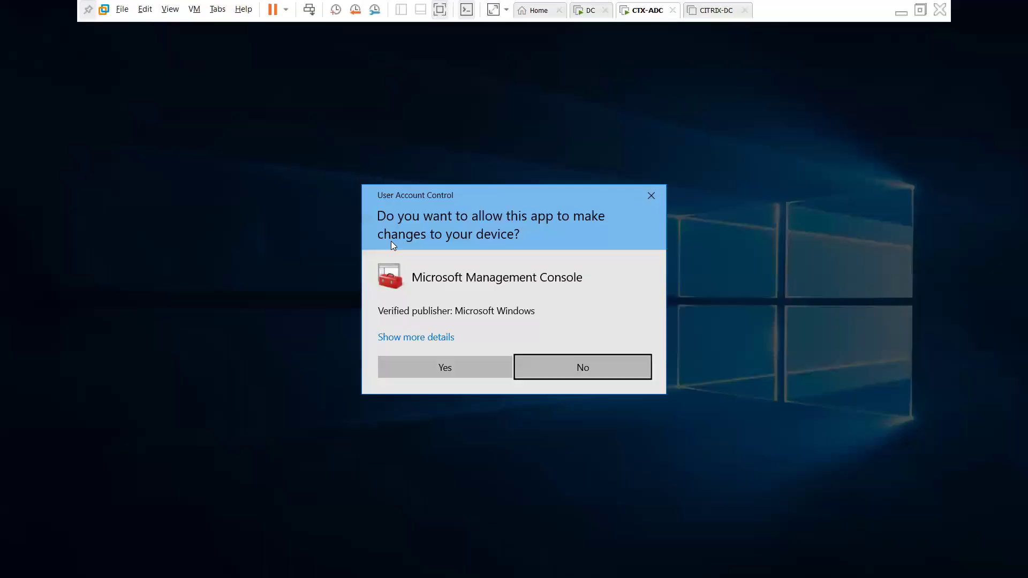
pyautogui.click(589, 371)
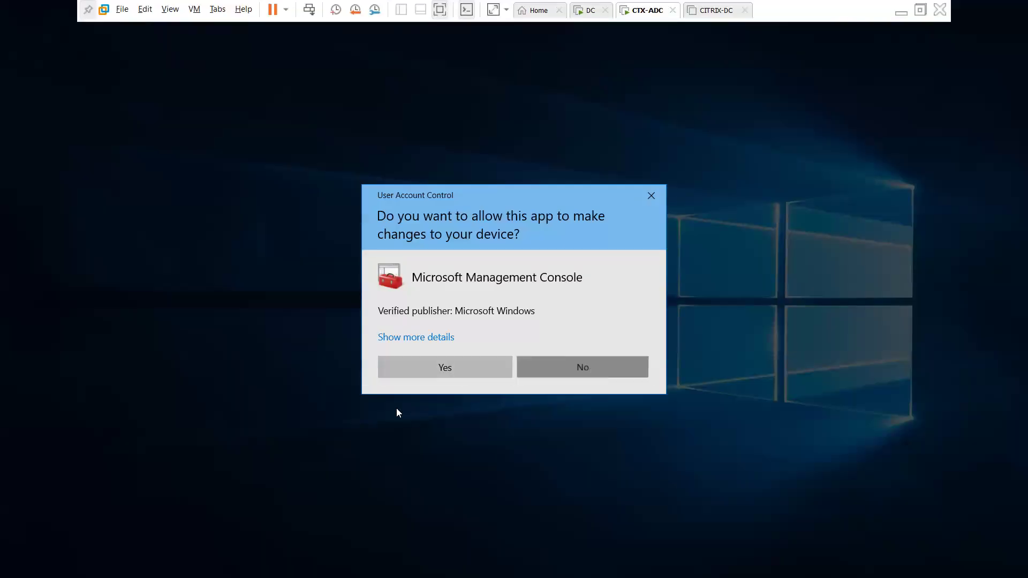
pyautogui.click(16, 565)
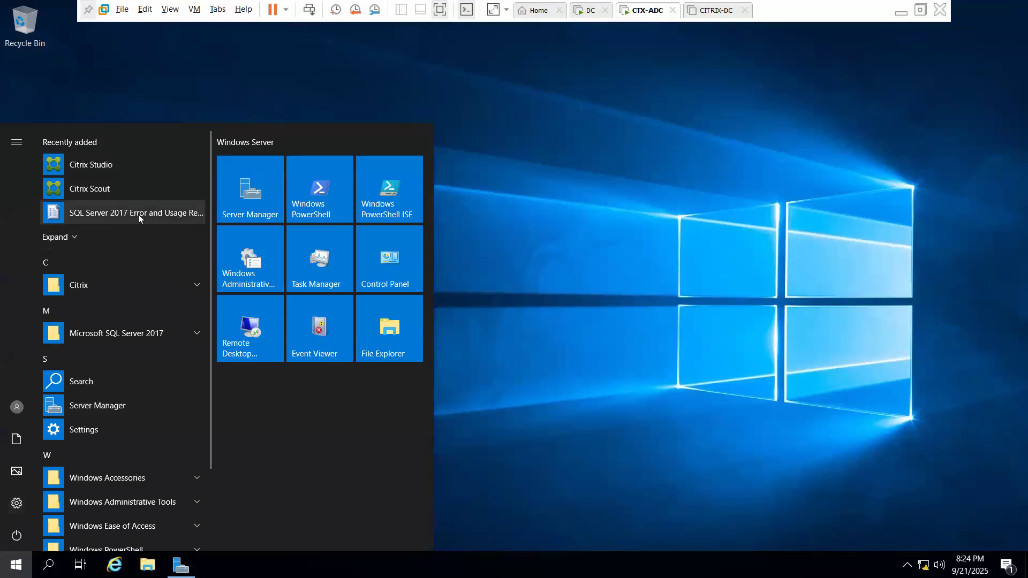
pyautogui.click(644, 215)
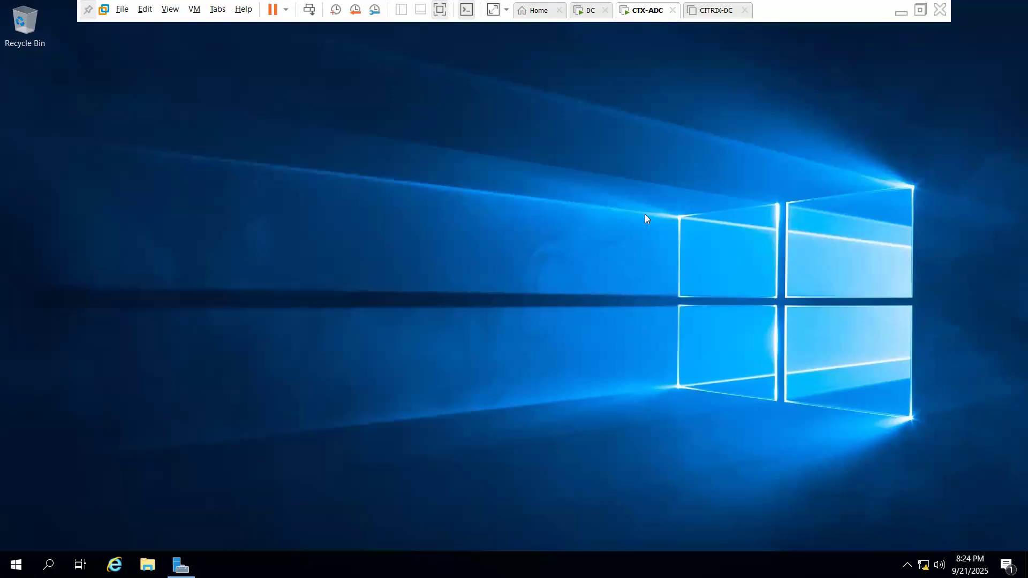
# Open Event Viewer full-screen and display the Windows Application log
pyautogui.press('super')
pyautogui.write('even')
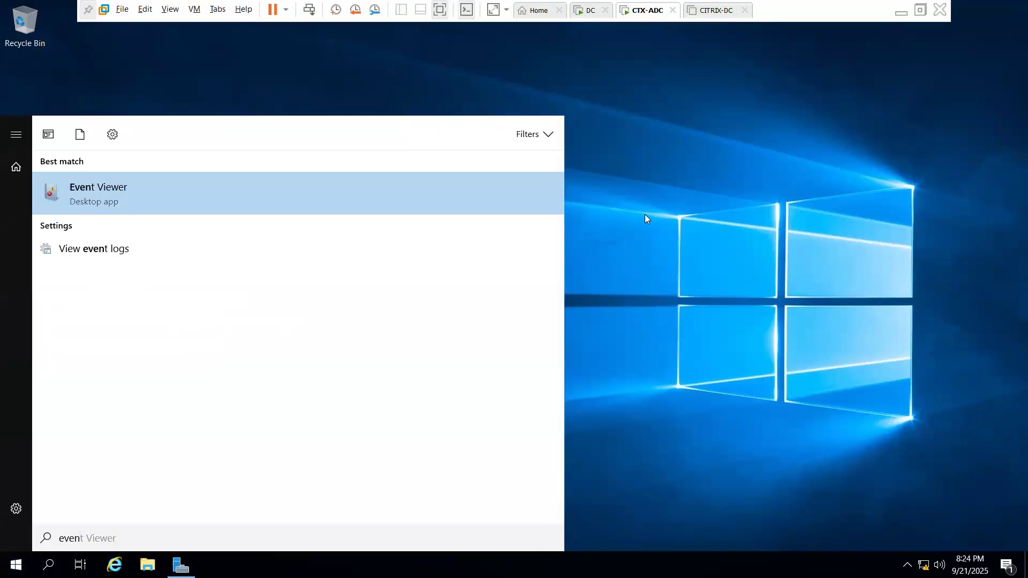
pyautogui.press('Return')
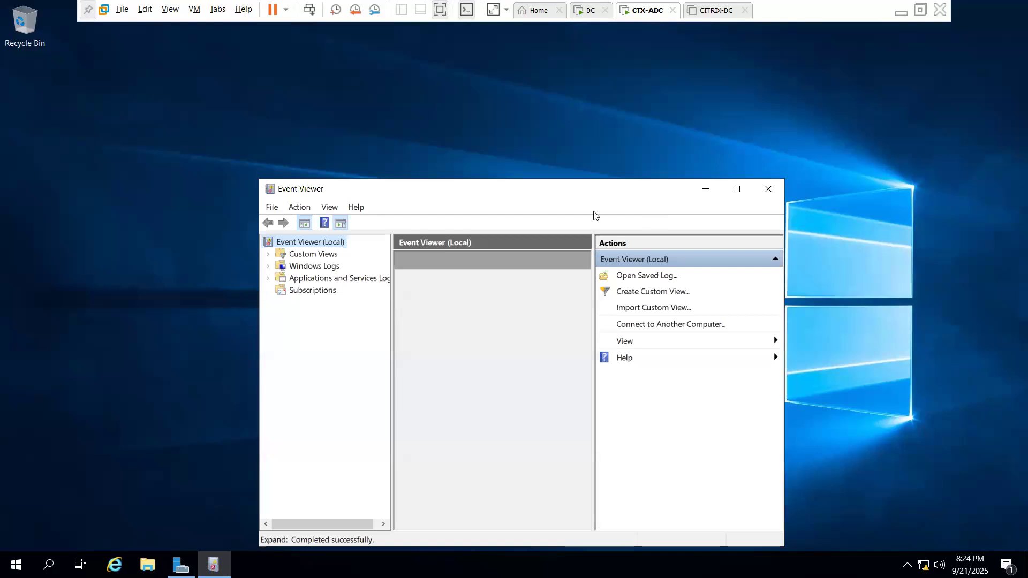
pyautogui.doubleClick(573, 193)
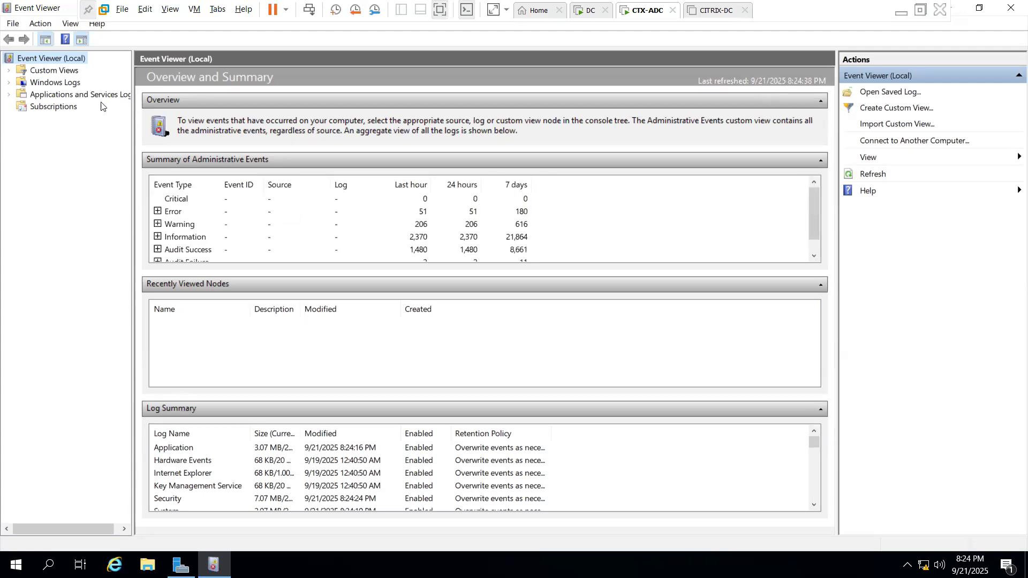
pyautogui.click(55, 82)
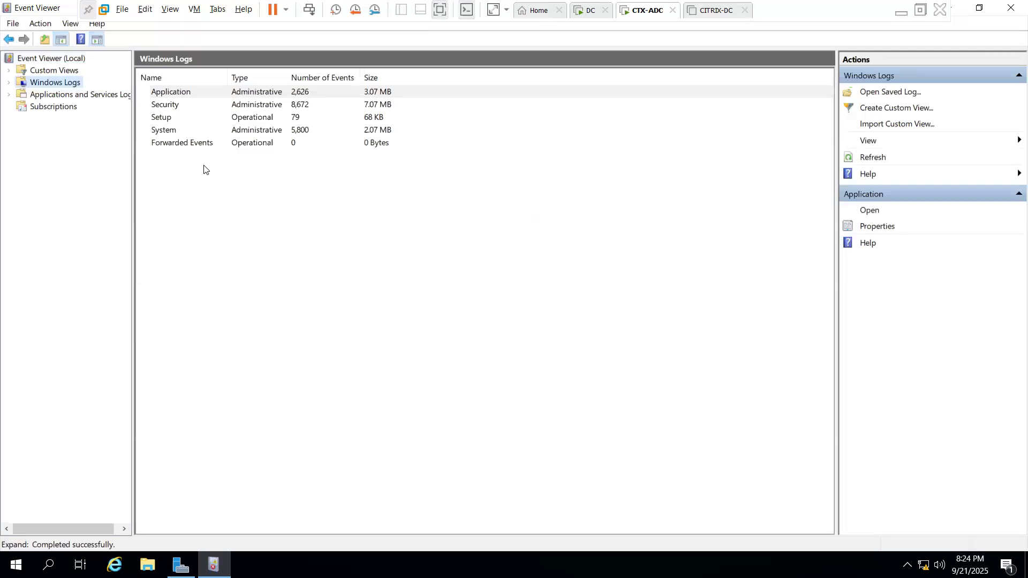
pyautogui.click(176, 94)
pyautogui.doubleClick(176, 94)
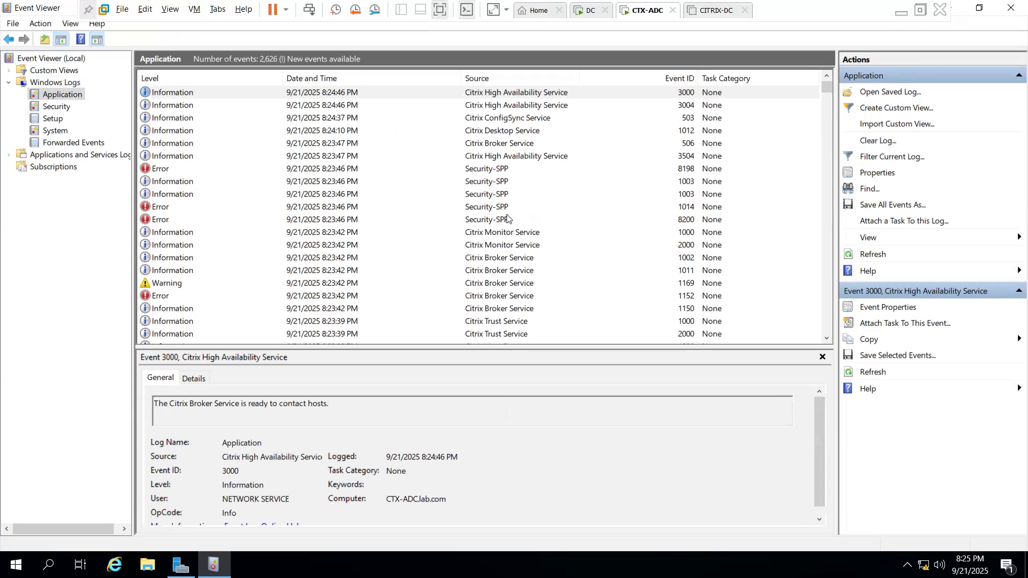
# Select Citrix Desktop Service event 1012 to confirm registration with CTX-ADC.lab.com
pyautogui.click(507, 135)
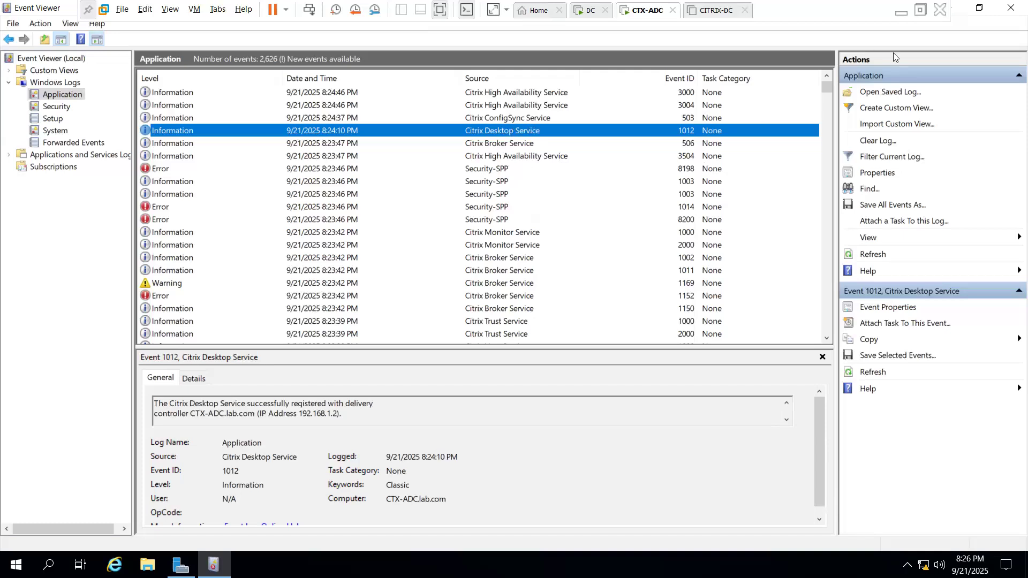
# Minimize Event Viewer, launch Citrix Studio with administrator approval, and open File Explorer
pyautogui.click(958, 11)
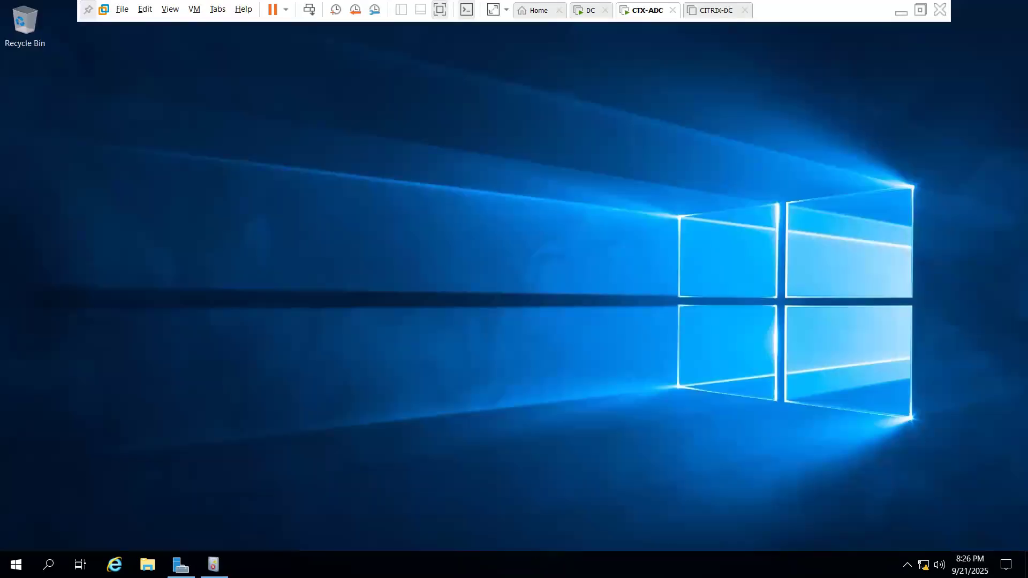
pyautogui.click(16, 565)
pyautogui.click(130, 163)
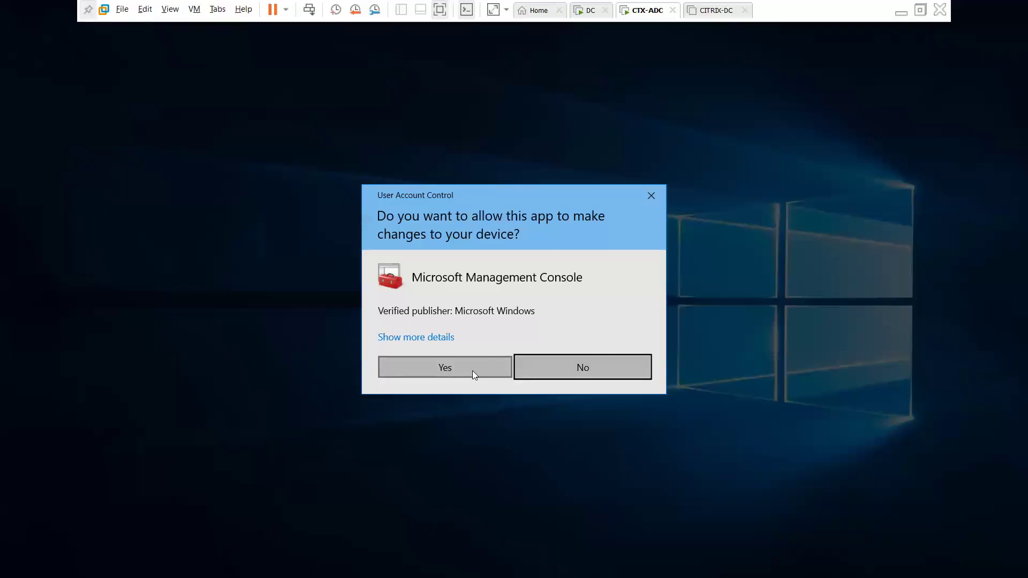
pyautogui.click(466, 357)
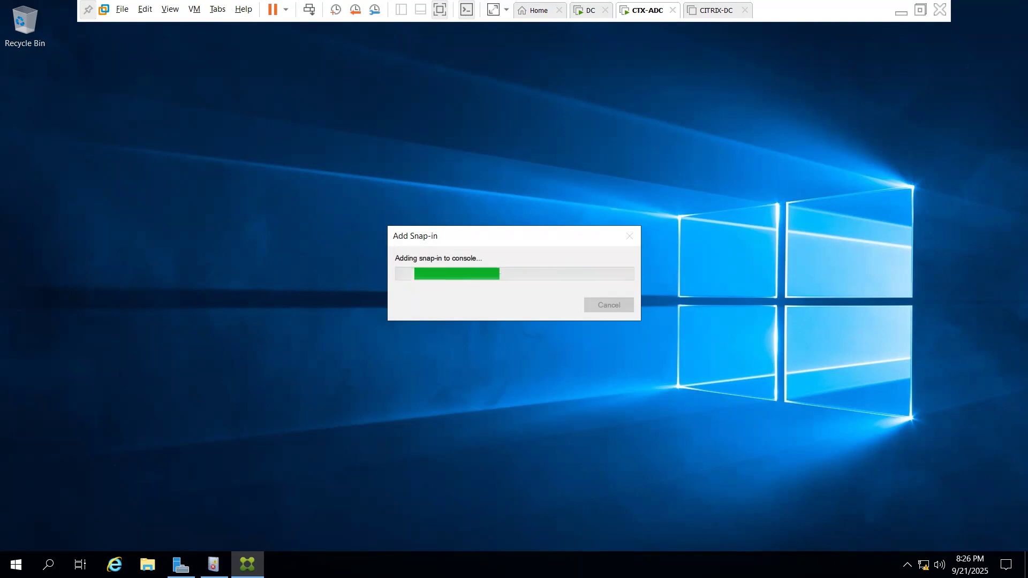
pyautogui.click(148, 565)
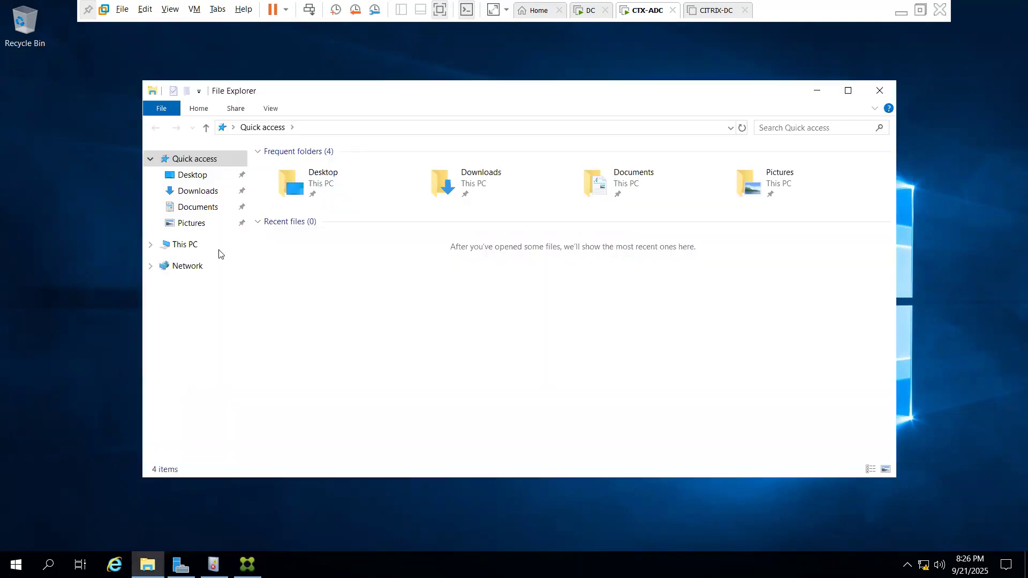
# View This PC in File Explorer, then close the Explorer window
pyautogui.click(185, 246)
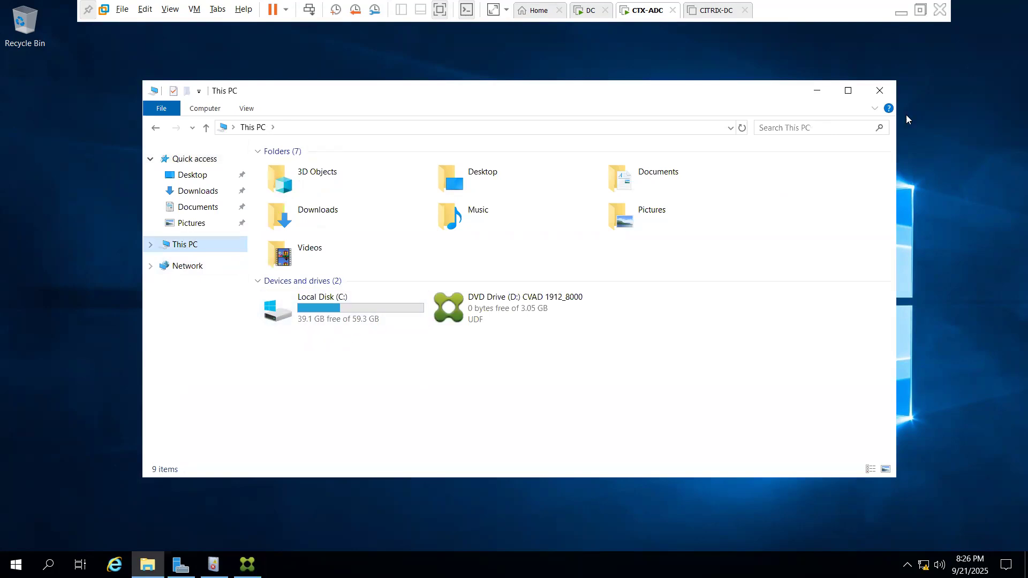
pyautogui.click(879, 97)
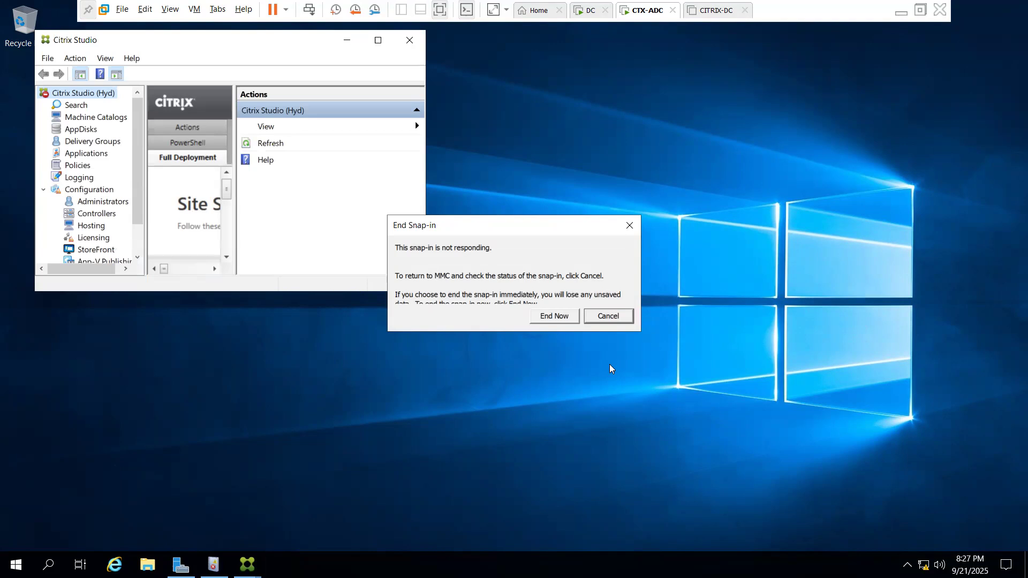
# Cancel the End Snap-in prompt, maximize Citrix Studio and show the empty Machine Catalogs
pyautogui.click(609, 316)
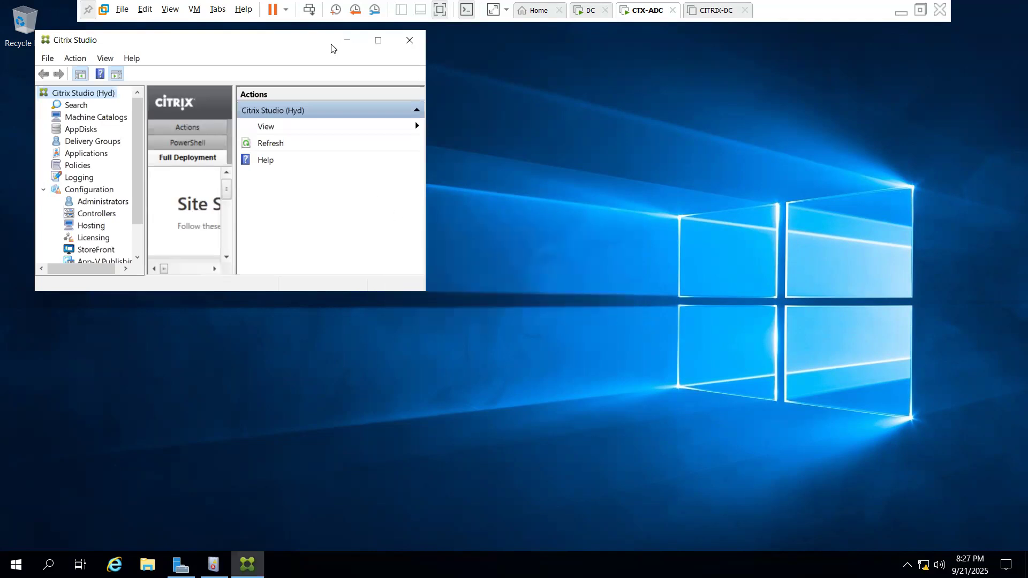
pyautogui.click(377, 41)
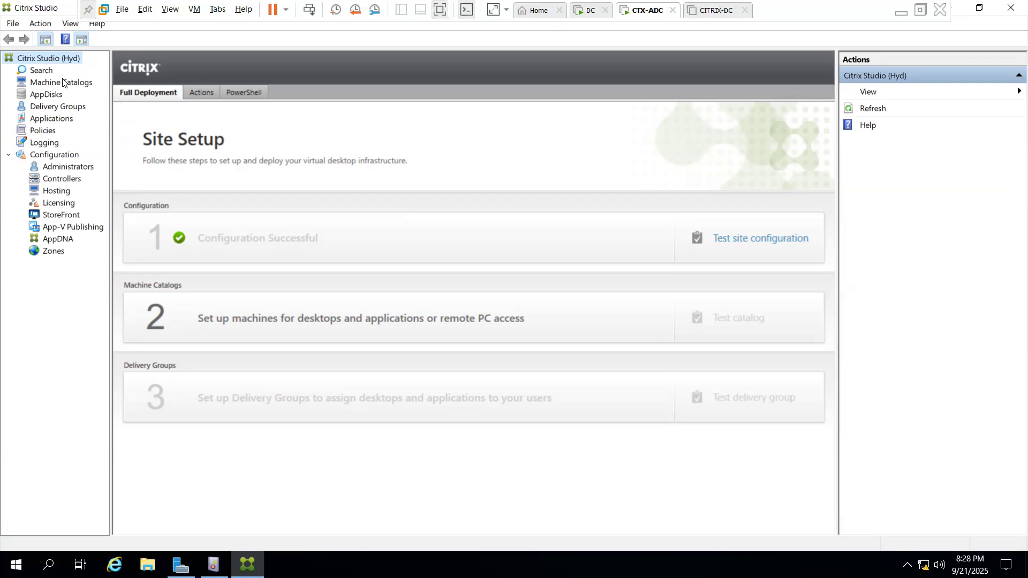
pyautogui.click(45, 72)
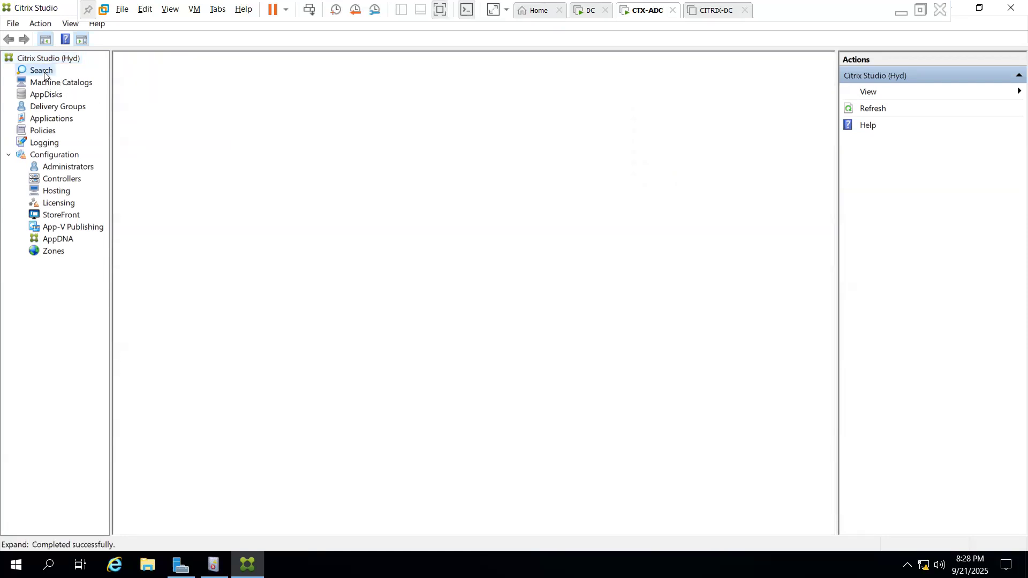
pyautogui.click(73, 84)
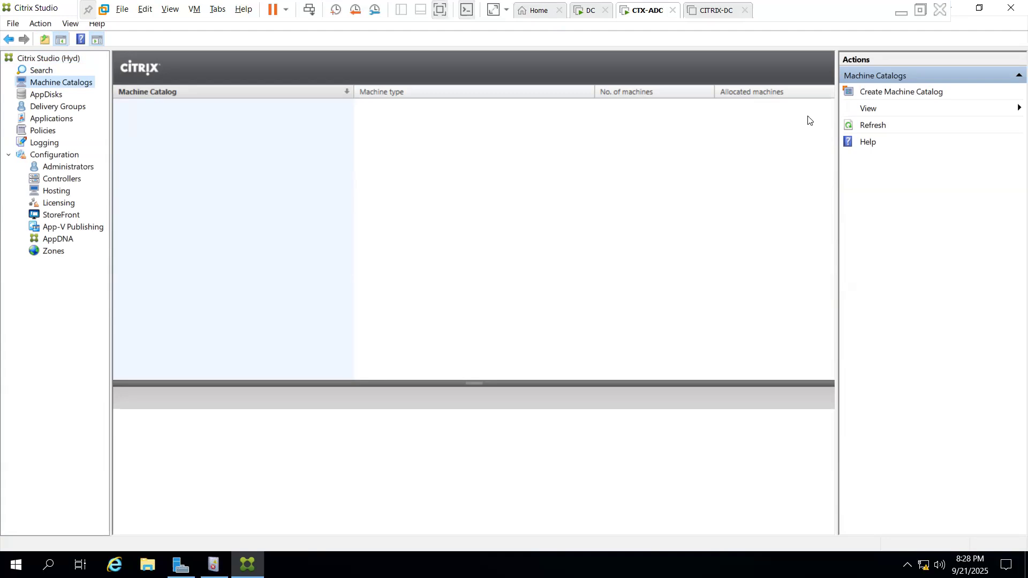
# Create a Multi-session OS machine catalog for non-power-managed machines, advancing to Machines
pyautogui.click(916, 92)
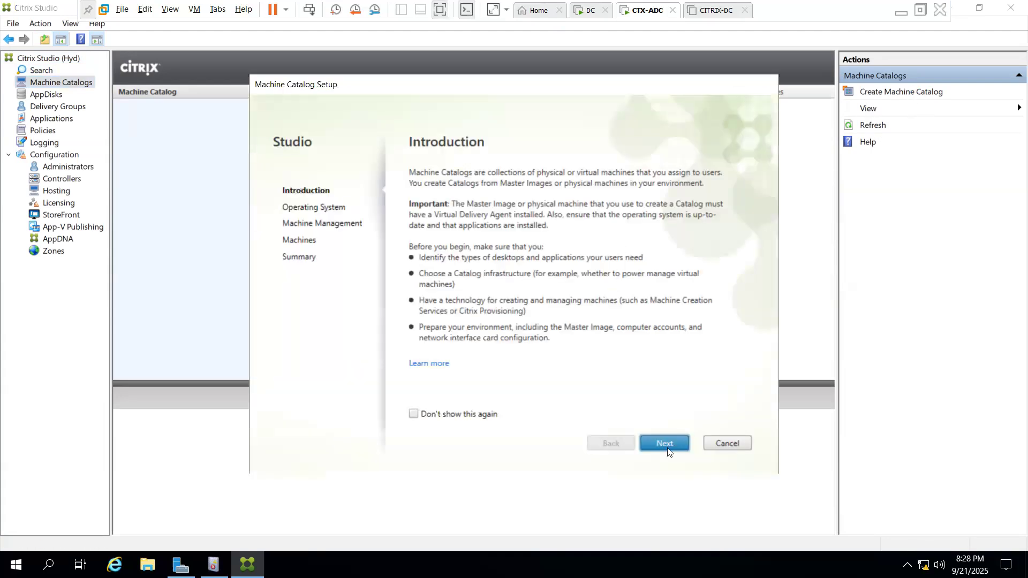
pyautogui.click(667, 453)
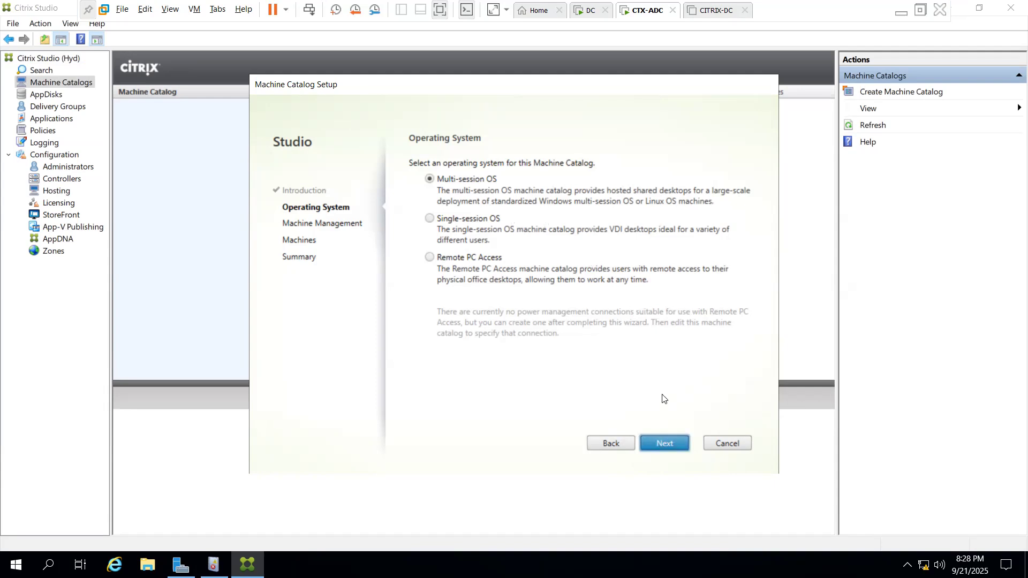
pyautogui.click(672, 444)
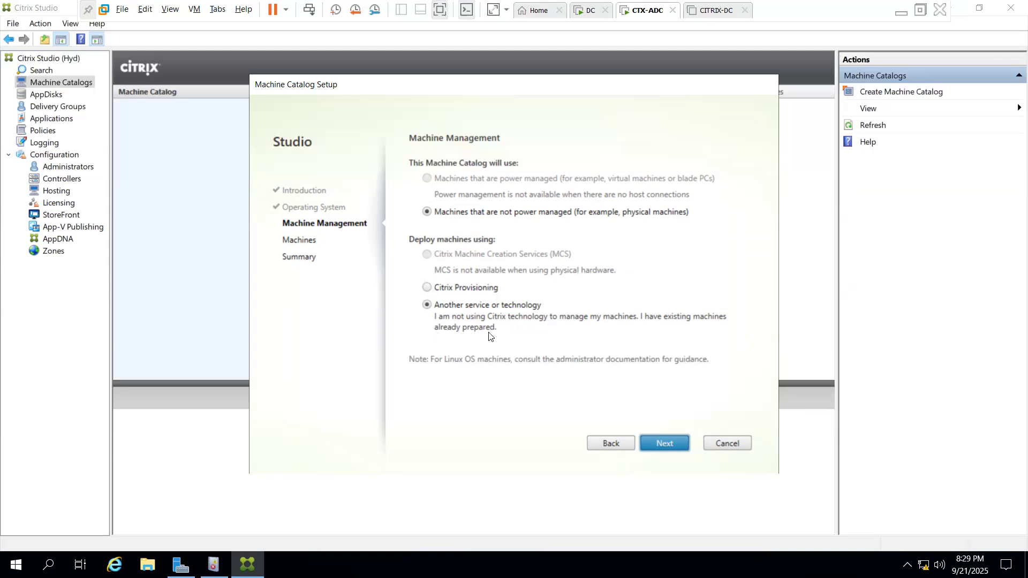
pyautogui.click(664, 444)
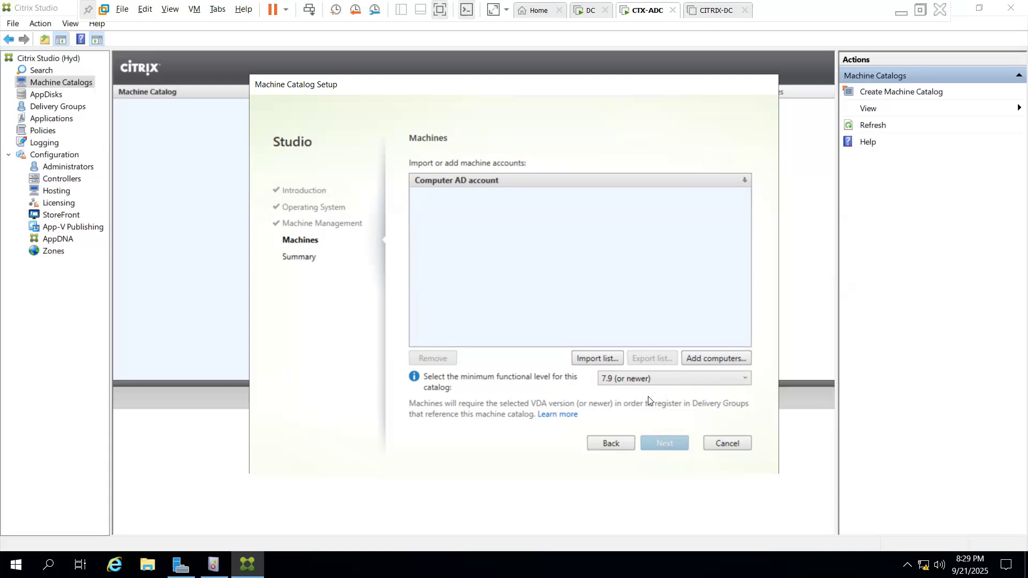
# Open the Select Computers picker with Computers as the searched object type
pyautogui.click(723, 356)
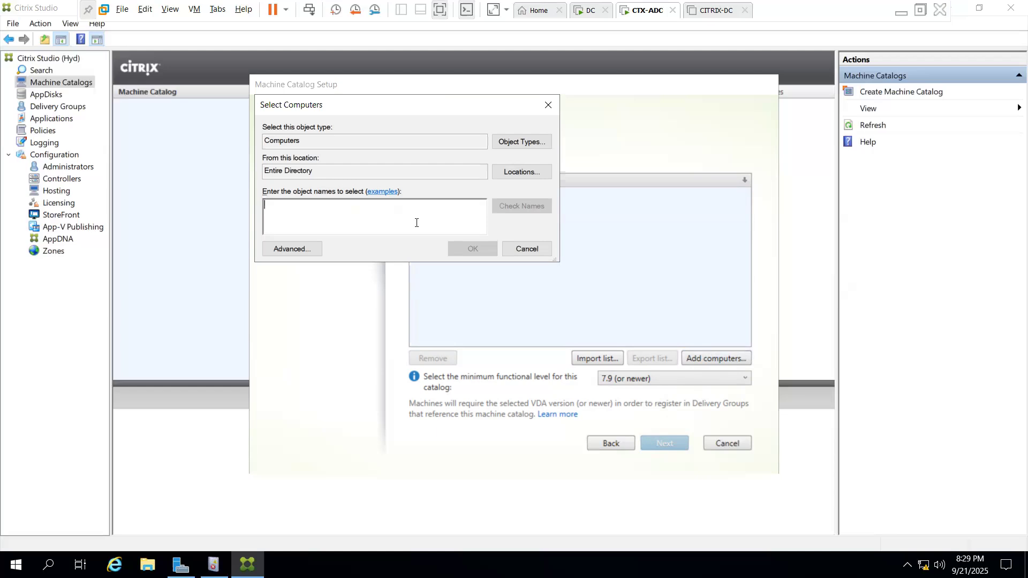
pyautogui.click(531, 142)
pyautogui.click(503, 294)
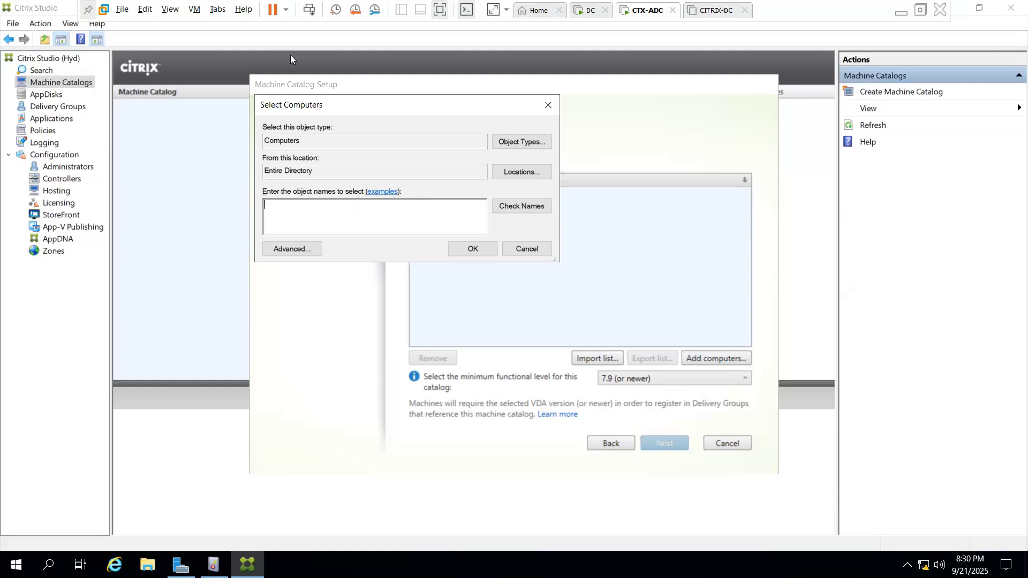
pyautogui.moveTo(191, 560)
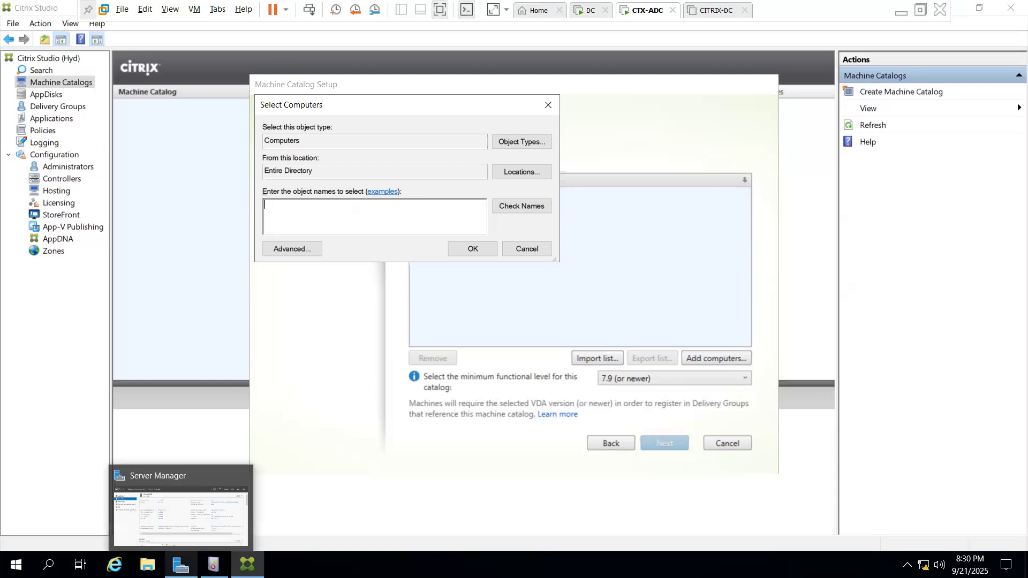
# Copy the server description CTX_ADC from System Properties and go back to the Select Computers dialog
pyautogui.click(183, 563)
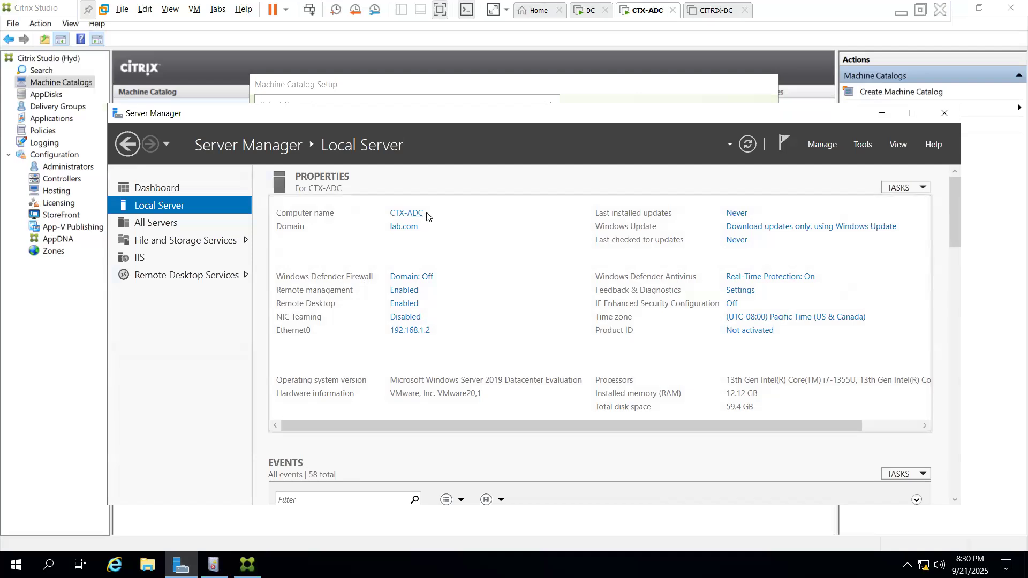
pyautogui.click(405, 215)
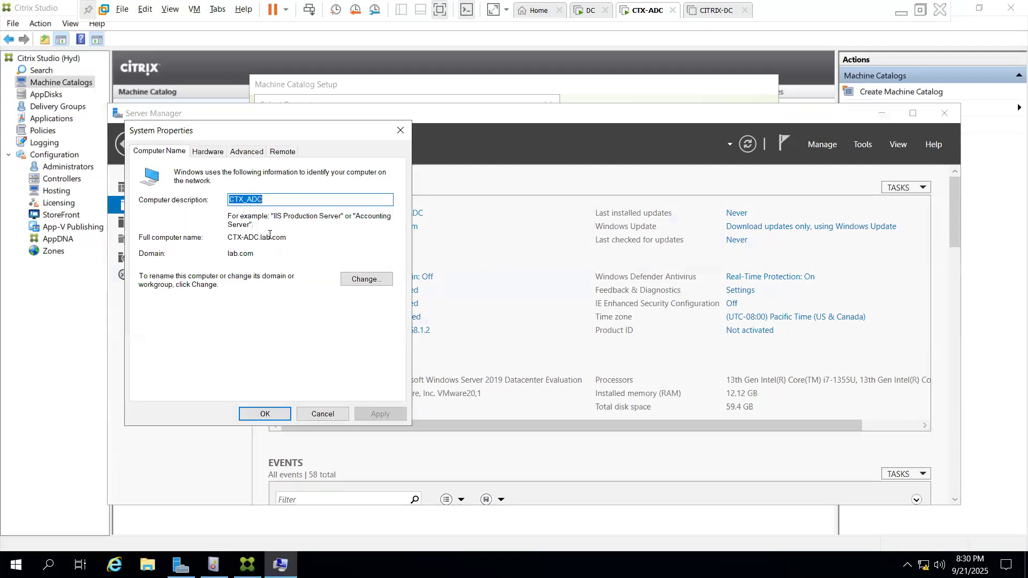
pyautogui.click(269, 199)
pyautogui.moveTo(277, 201); pyautogui.dragTo(217, 207)
pyautogui.hotkey('ctrl', 'c')
pyautogui.press('Escape')
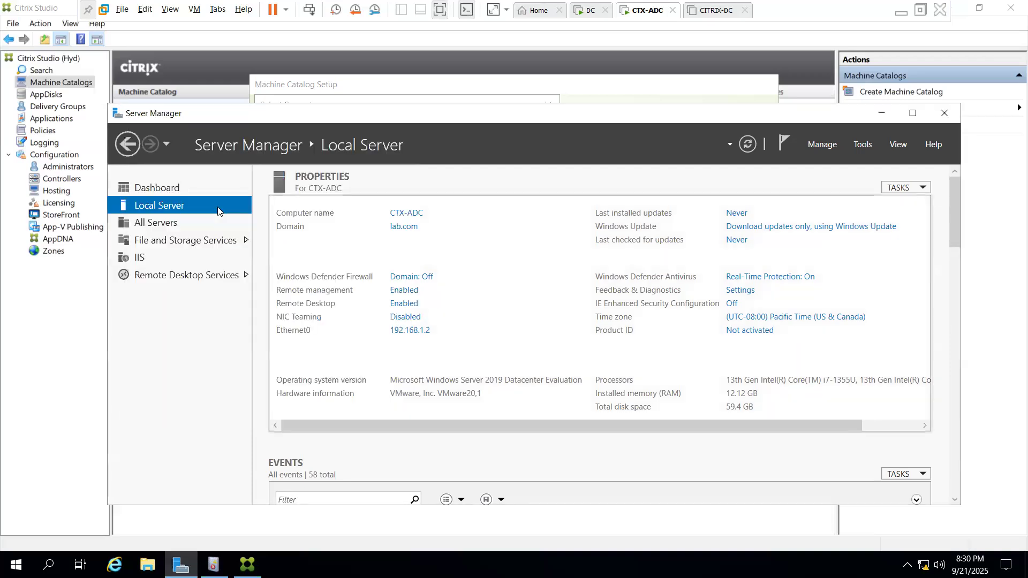
pyautogui.click(465, 84)
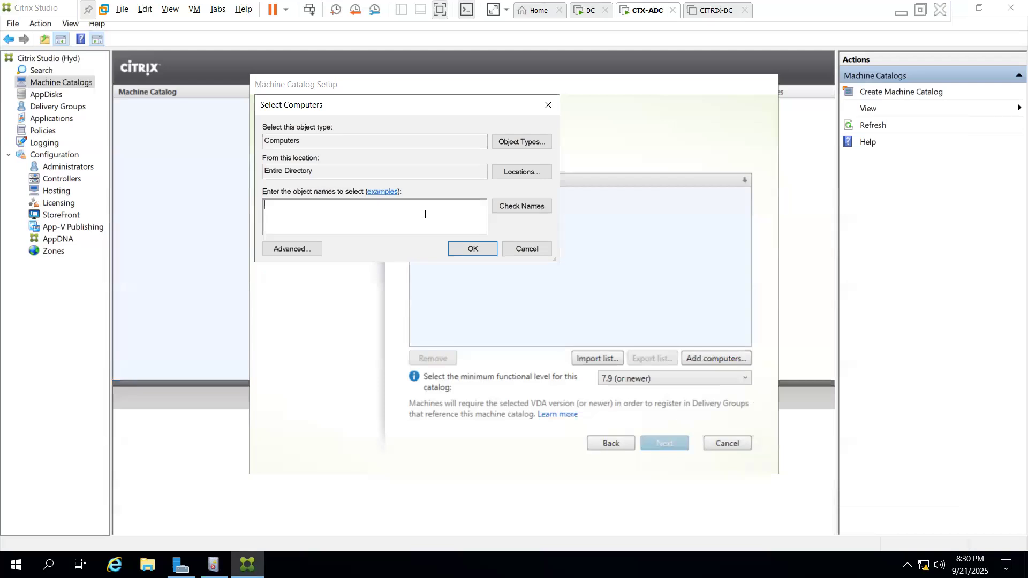
# Paste CTX_ADC, check the name, and restrict the search location to lab.com's Computers container
pyautogui.hotkey('ctrl', 'v')
pyautogui.click(520, 207)
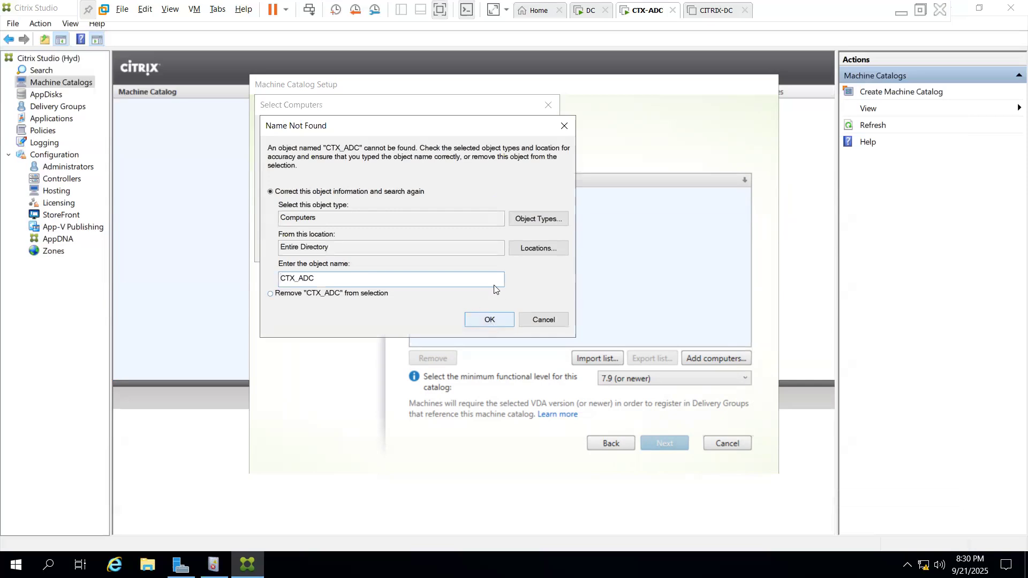
pyautogui.click(537, 249)
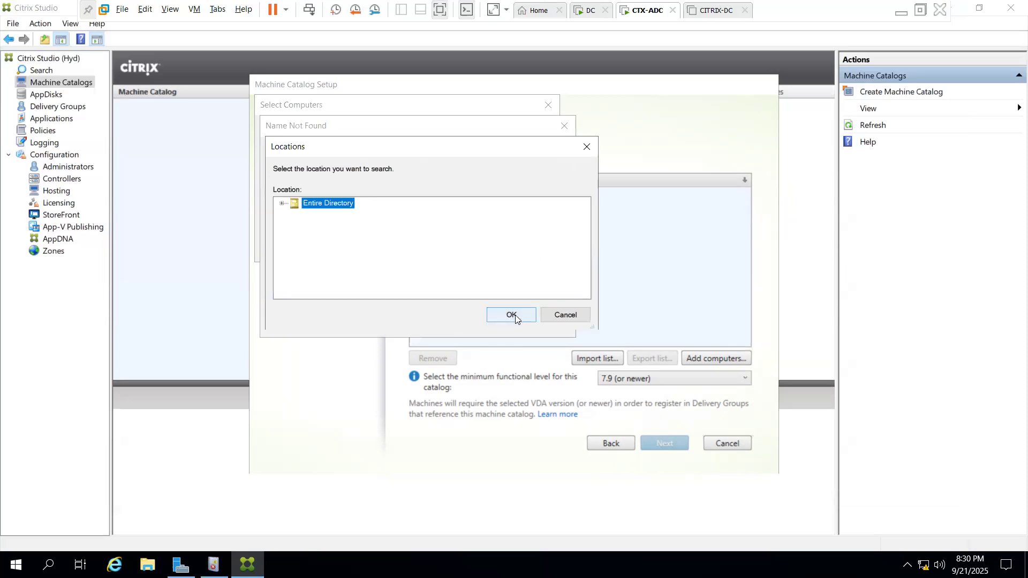
pyautogui.click(281, 203)
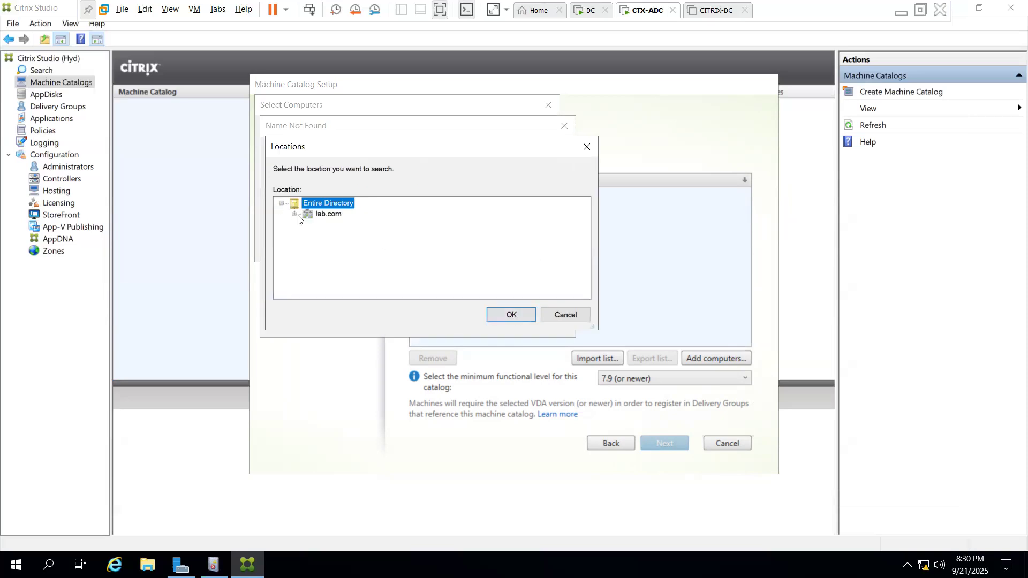
pyautogui.click(302, 215)
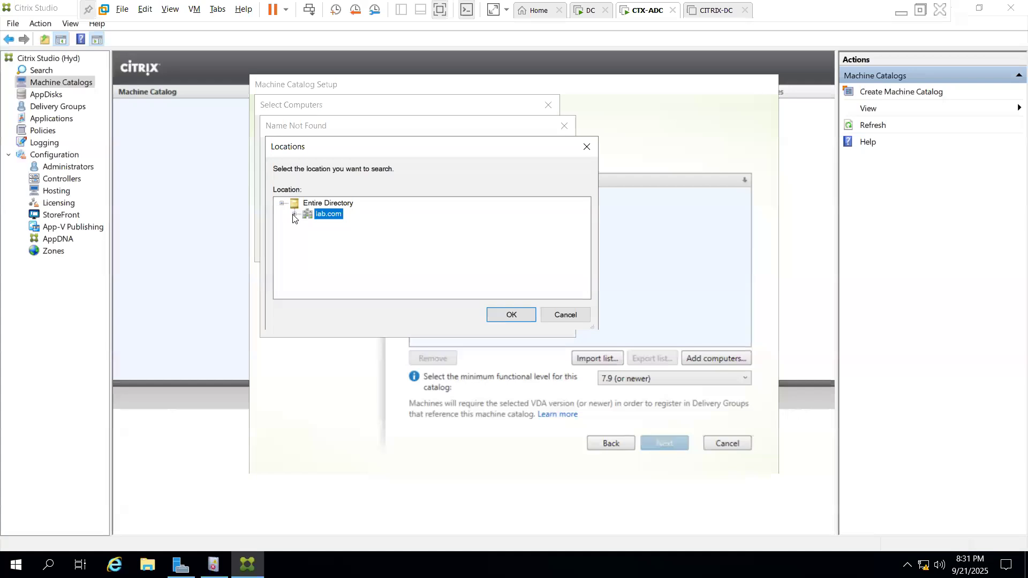
pyautogui.click(295, 214)
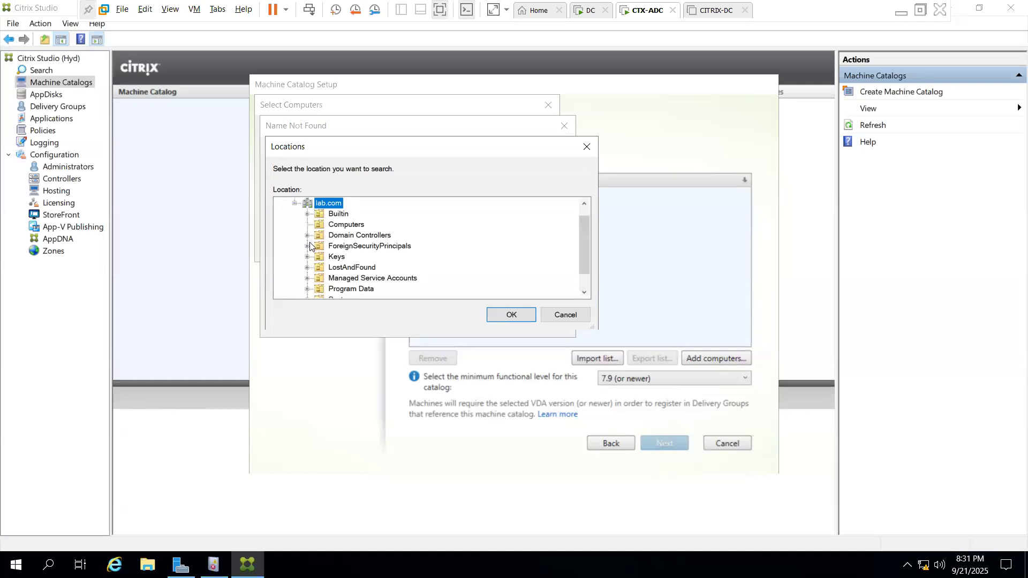
pyautogui.click(330, 226)
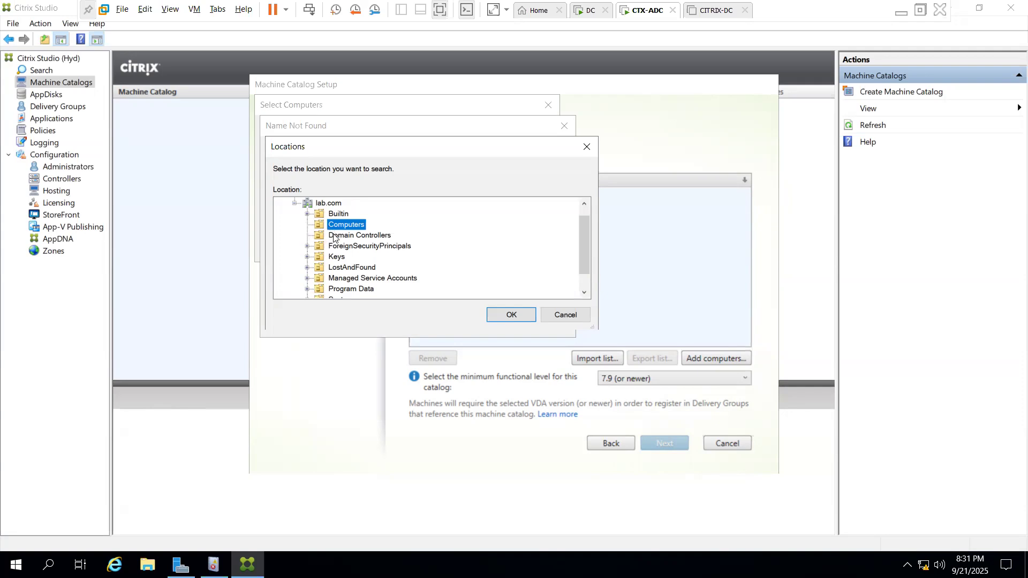
pyautogui.click(509, 315)
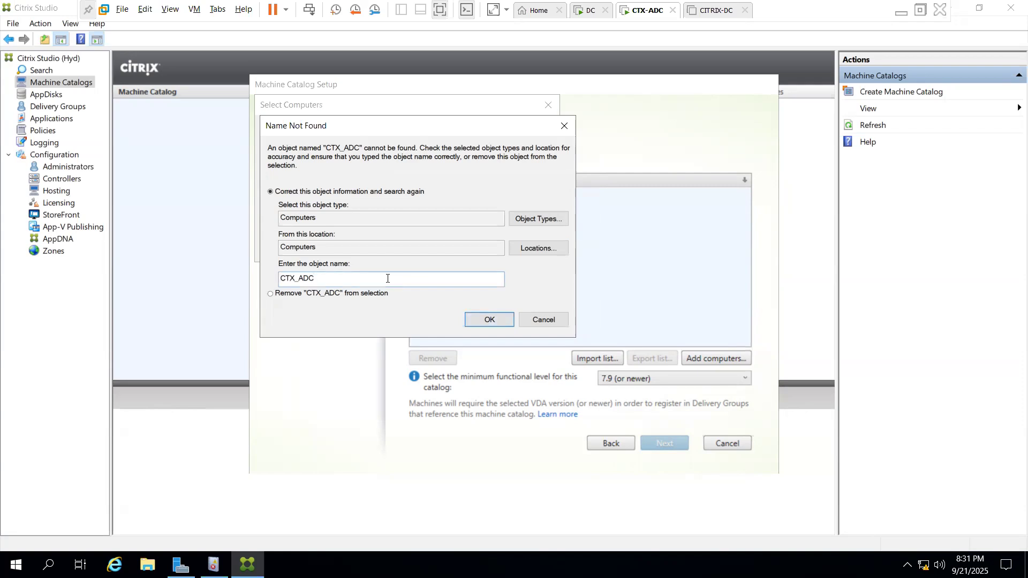
pyautogui.click(180, 565)
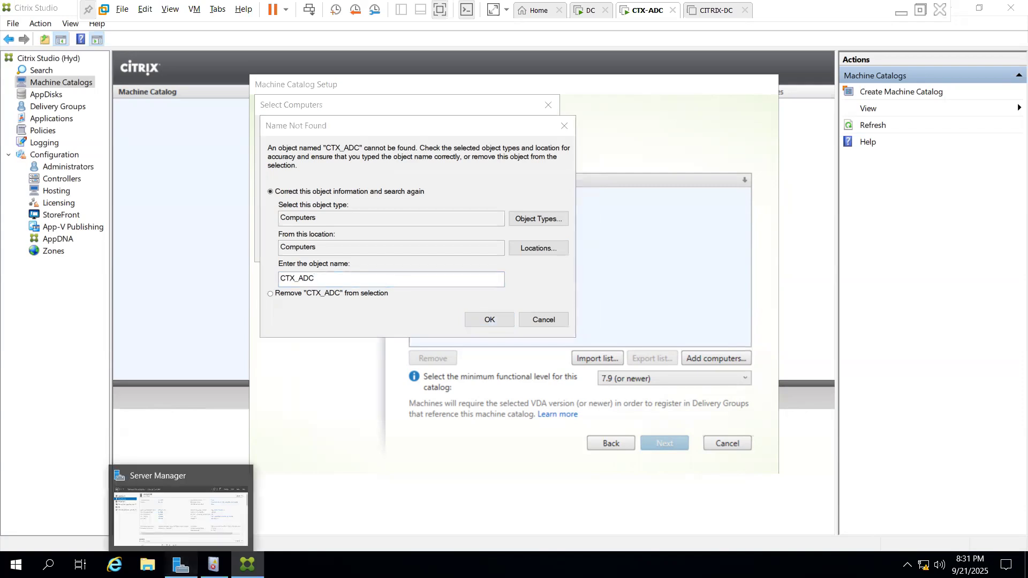
# Look up the full computer name CTX-ADC.lab.com in Server Manager's System Properties
pyautogui.click(181, 487)
pyautogui.click(408, 217)
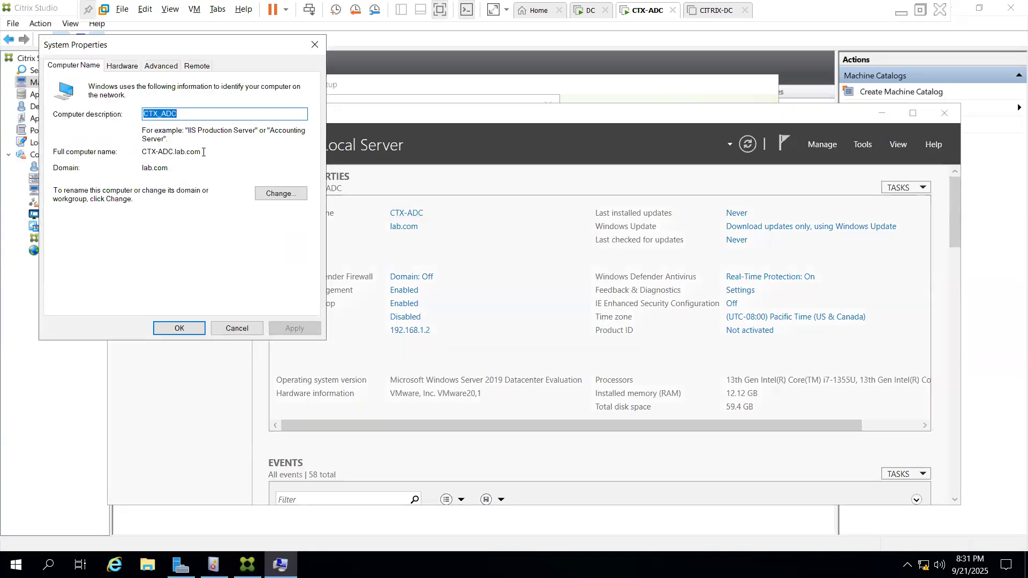
pyautogui.moveTo(204, 152); pyautogui.dragTo(140, 156)
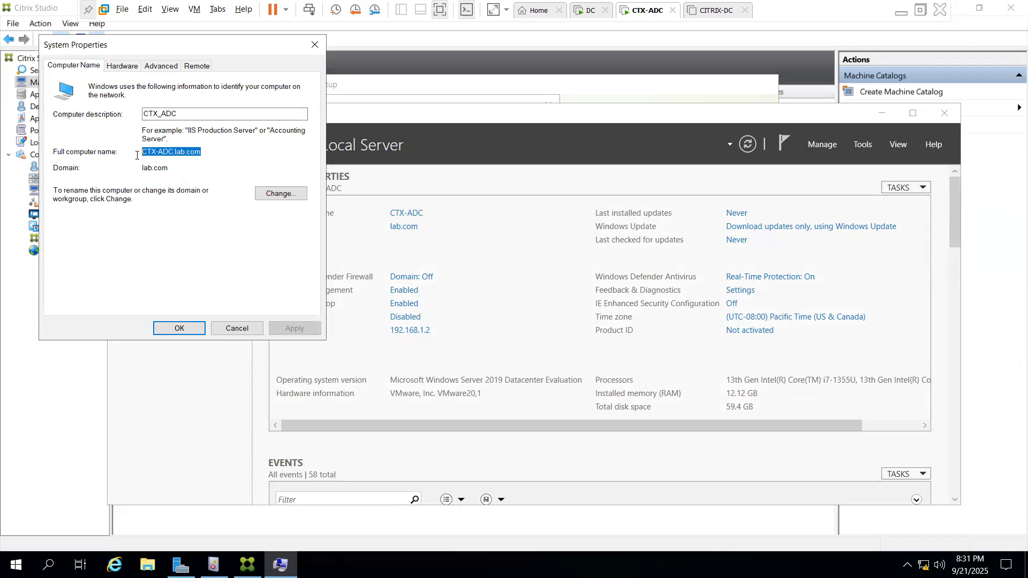
pyautogui.click(314, 44)
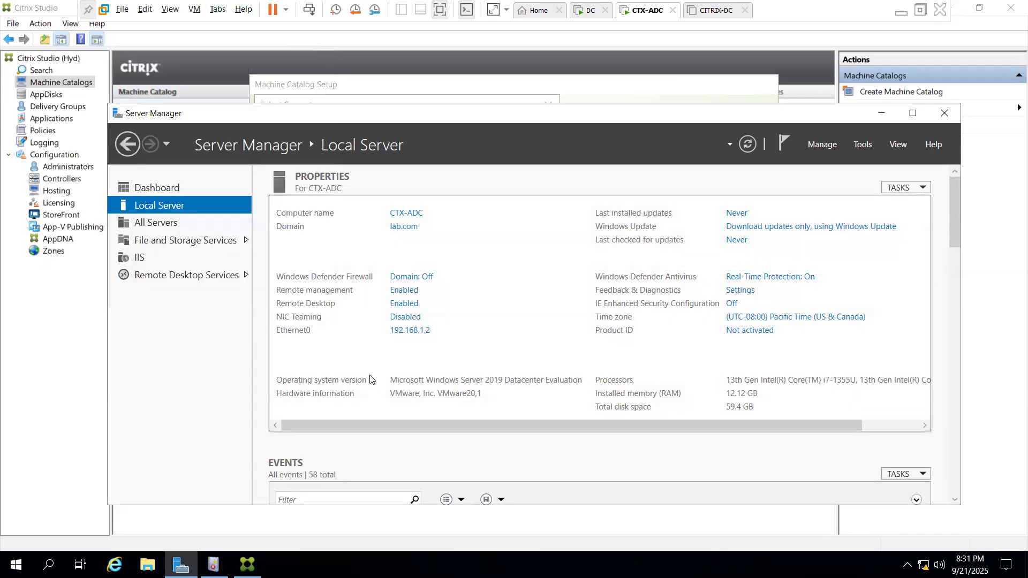
pyautogui.hotkey('alt', 'Tab')
pyautogui.press('Tab')
# Dismiss the not-found error and add CTX-ADC to the catalog through an advanced Find Now search
pyautogui.hotkey('alt', 'shift', 'Tab')
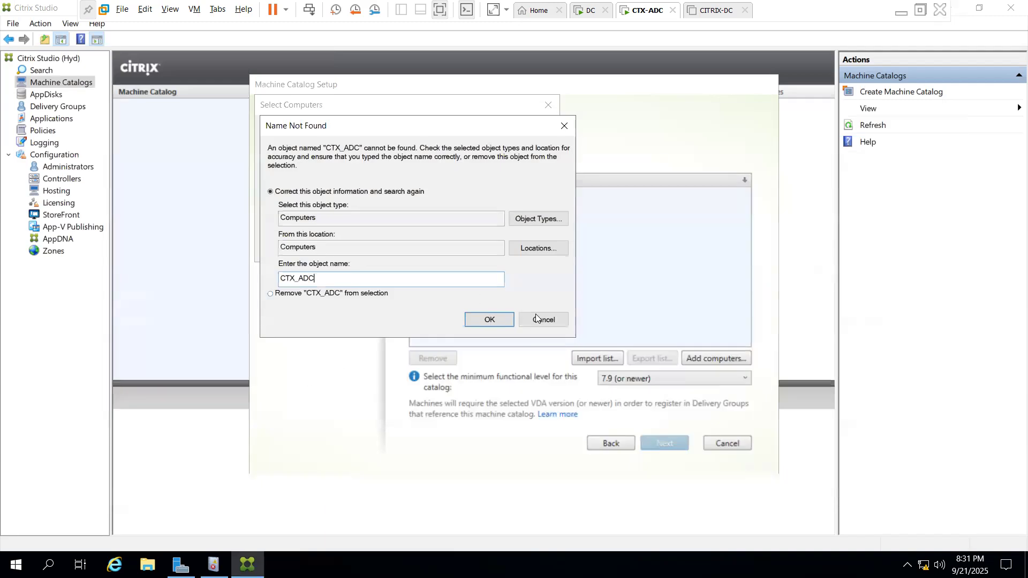
pyautogui.click(541, 320)
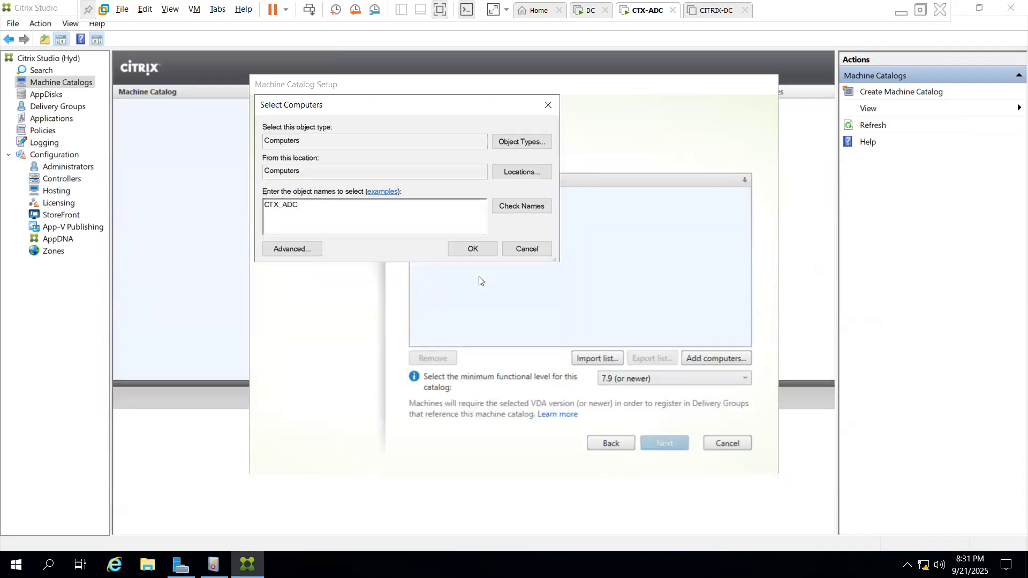
pyautogui.click(536, 249)
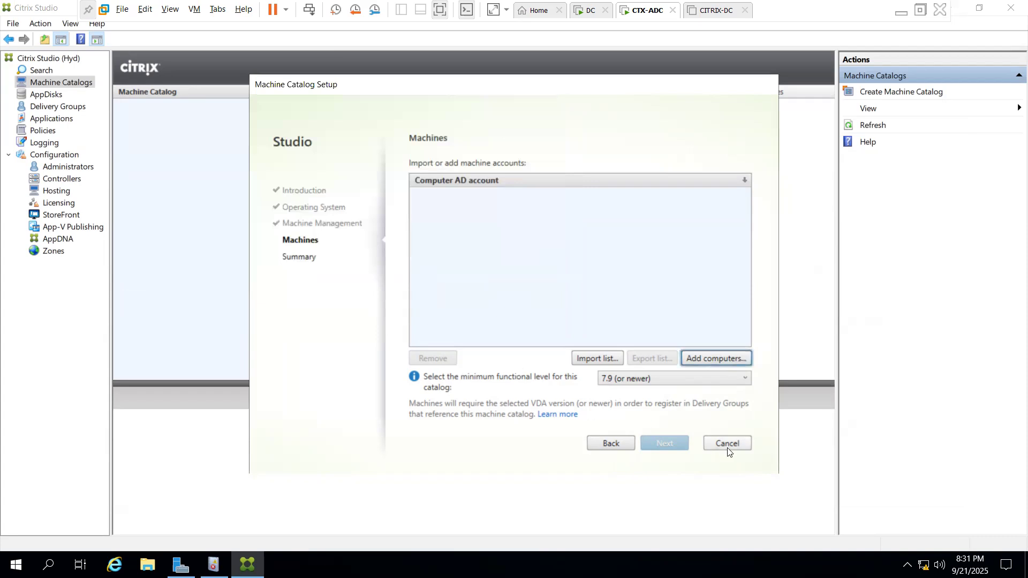
pyautogui.click(724, 358)
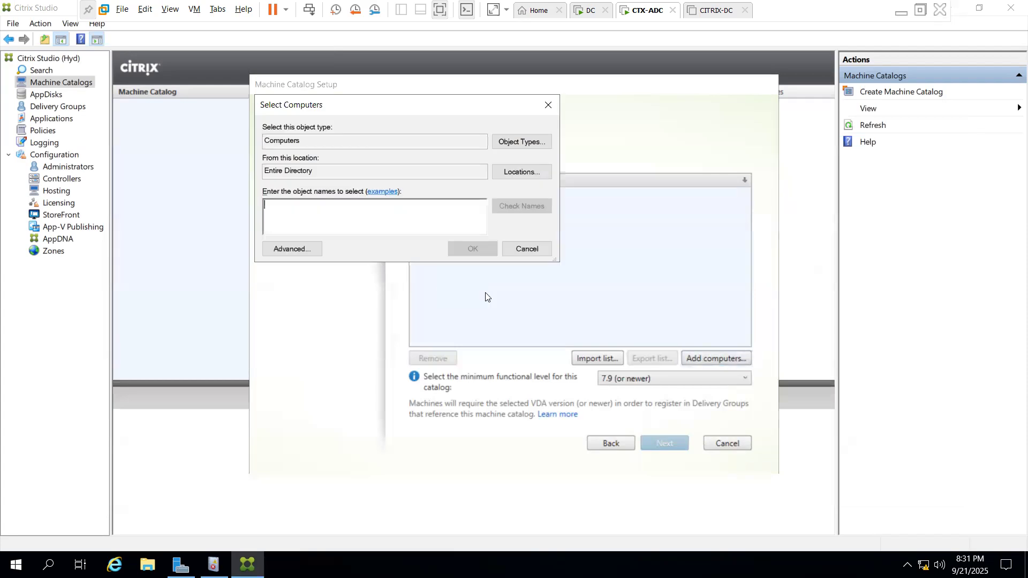
pyautogui.click(298, 250)
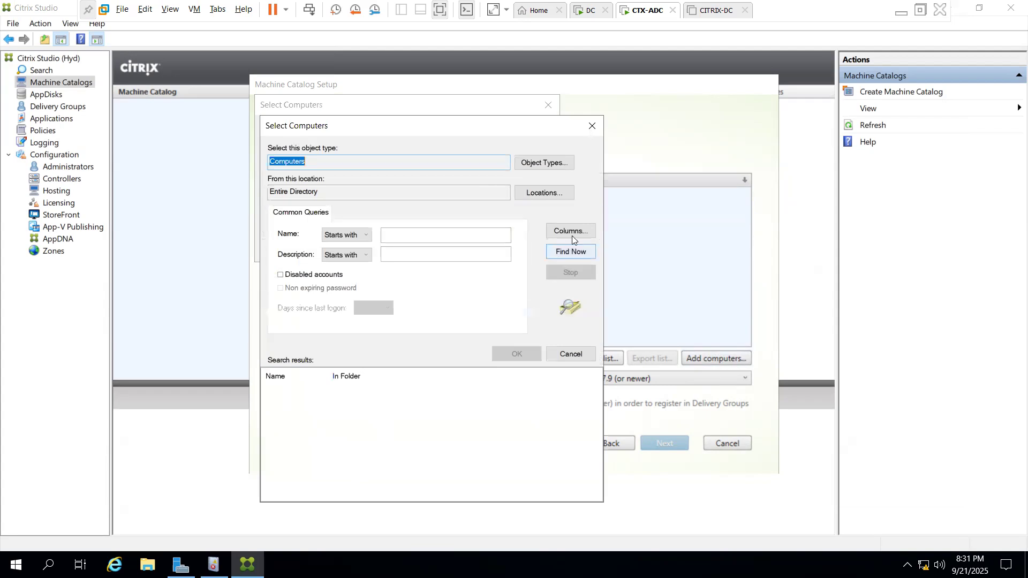
pyautogui.click(571, 252)
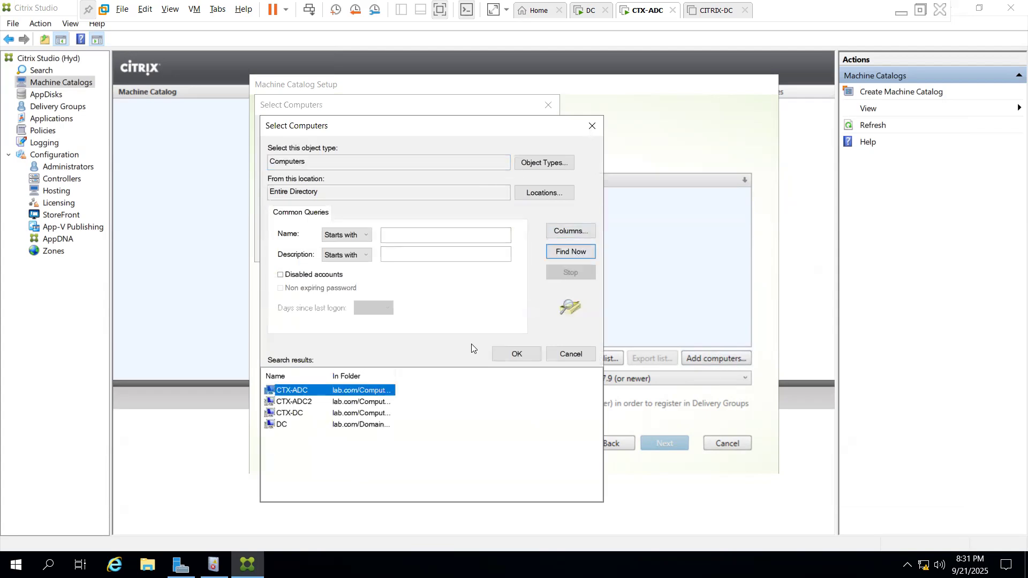
pyautogui.doubleClick(300, 395)
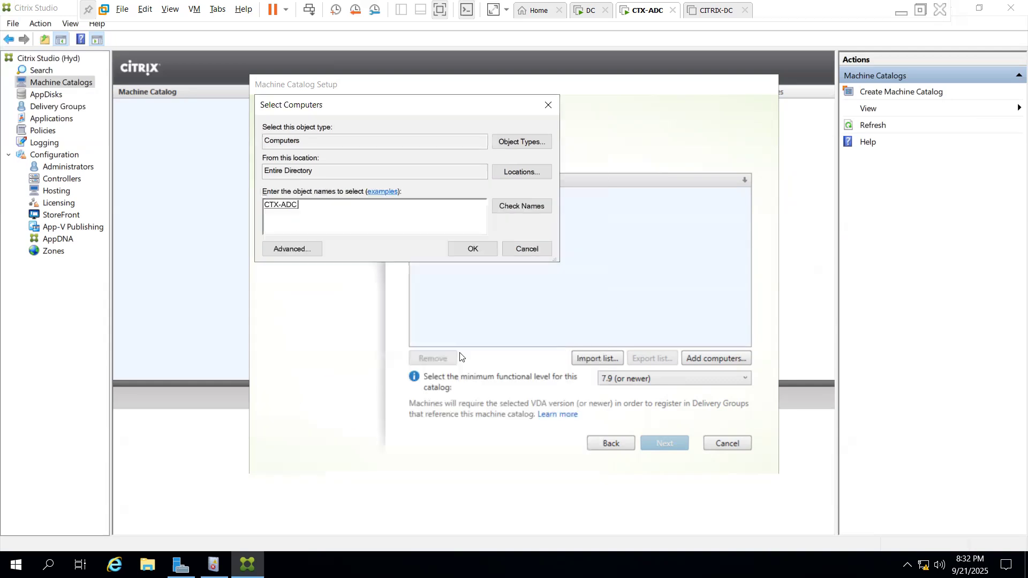
pyautogui.click(471, 254)
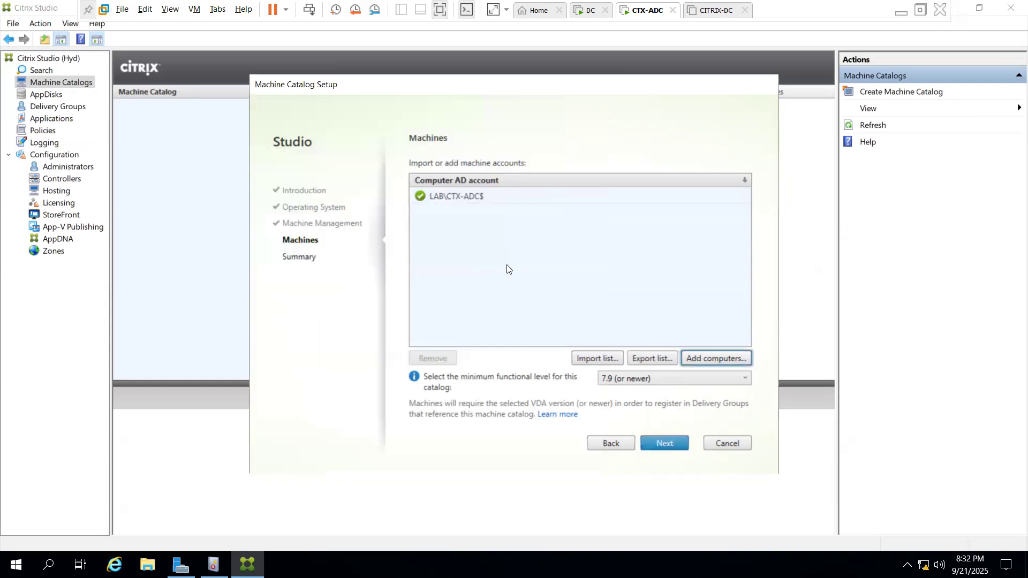
# Advance to the Summary step and name the machine catalog WindowsServer-MC
pyautogui.click(667, 440)
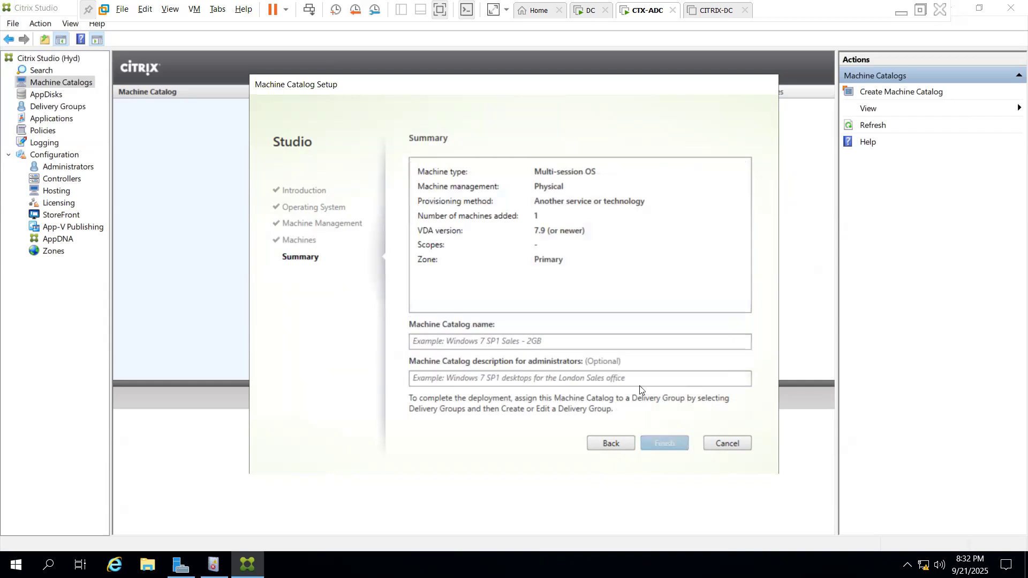
pyautogui.click(571, 338)
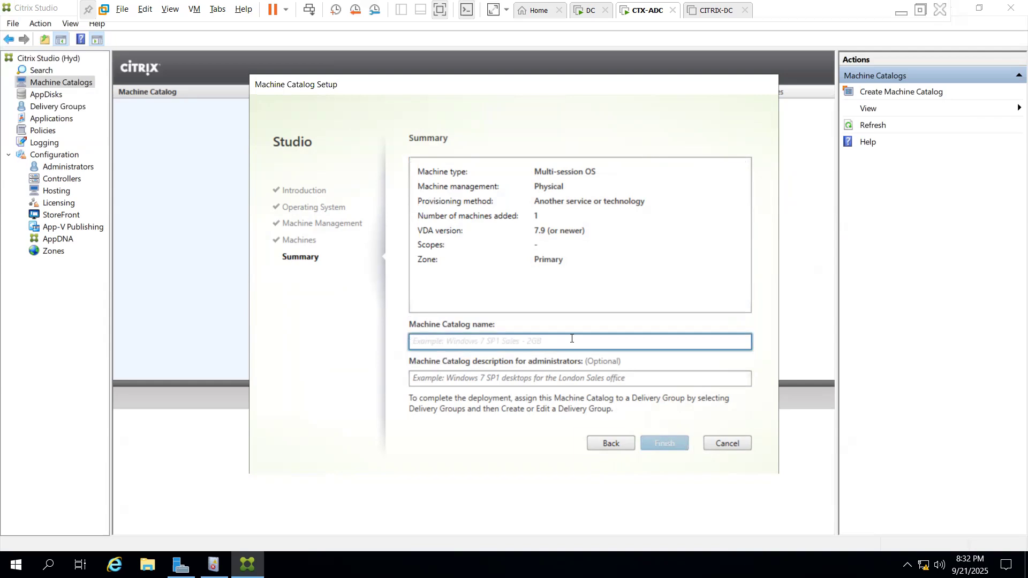
pyautogui.write('Win')
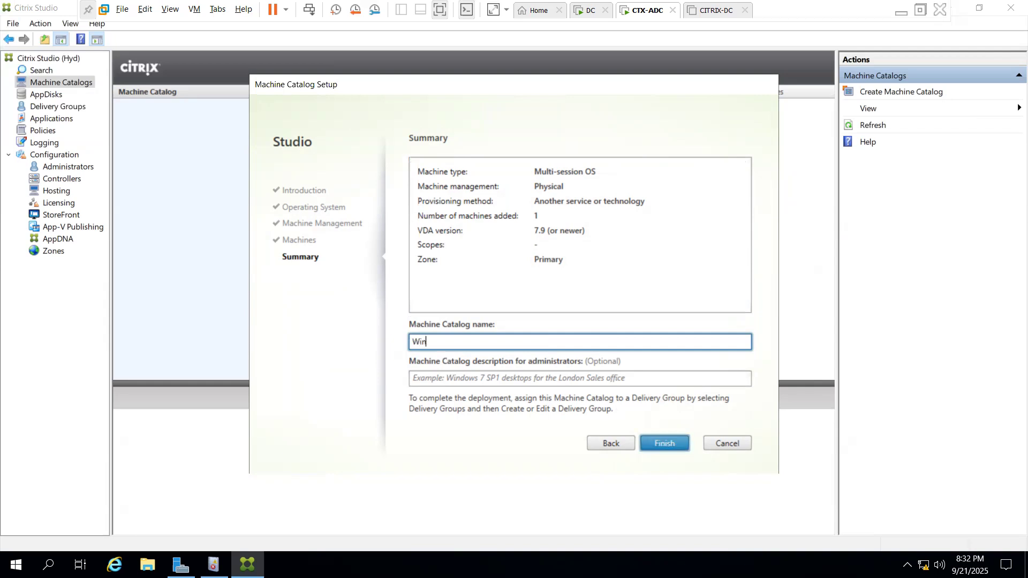
pyautogui.write('ows')
pyautogui.press('BackSpace')
pyautogui.press('BackSpace')
pyautogui.press('BackSpace')
pyautogui.press('BackSpace')
pyautogui.write('ndows')
pyautogui.write('Ser')
pyautogui.write('ver')
pyautogui.write('-')
pyautogui.write('ma')
pyautogui.press('BackSpace')
pyautogui.press('BackSpace')
pyautogui.write('SC')
pyautogui.press('BackSpace')
pyautogui.press('BackSpace')
pyautogui.write('NC')
pyautogui.press('BackSpace')
pyautogui.press('BackSpace')
pyautogui.write('MC')
pyautogui.click(564, 382)
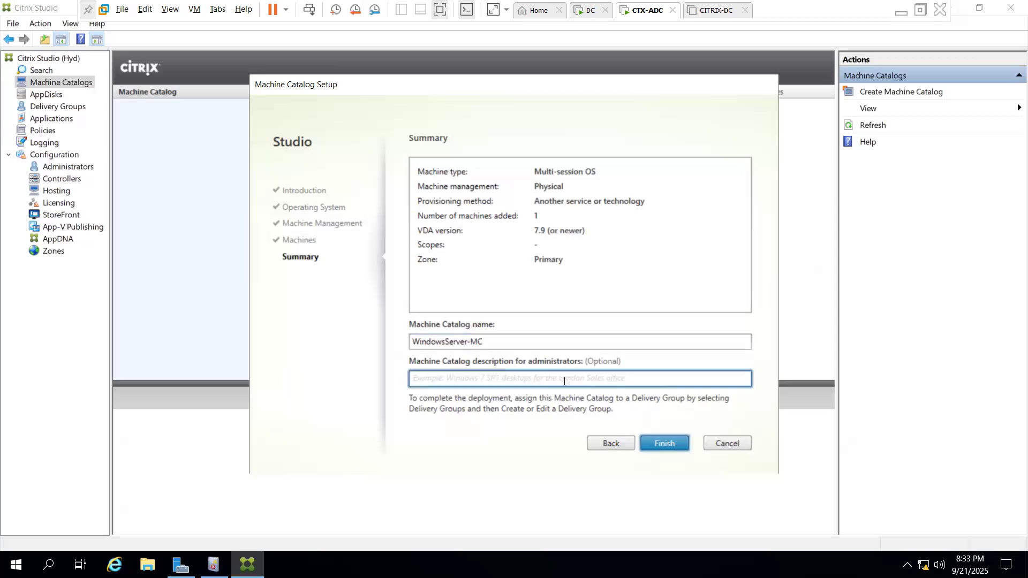
# Enter the catalog description win10-multiSession and finish creating WindowsServer-MC
pyautogui.write('M')
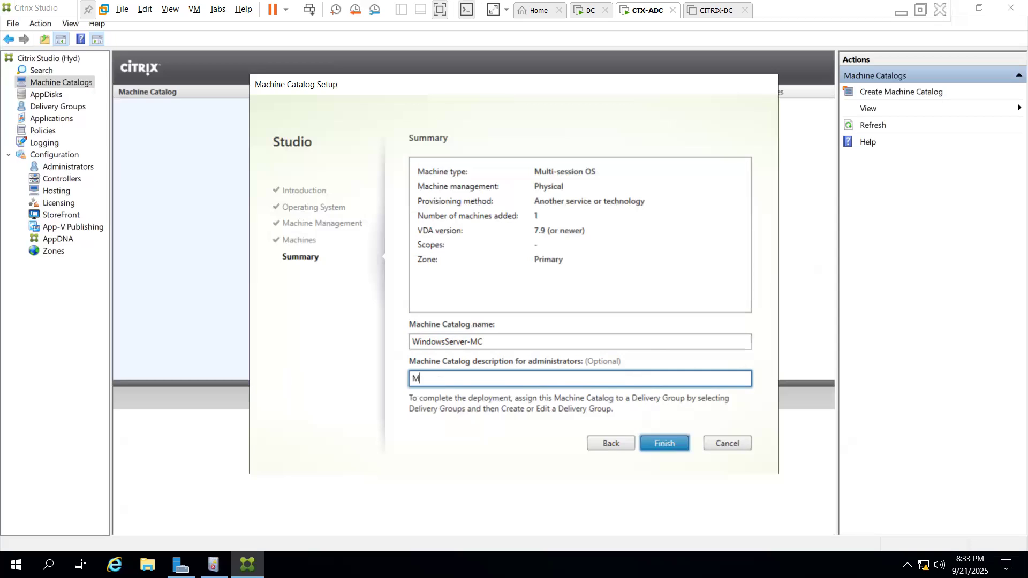
pyautogui.write('ul')
pyautogui.press('BackSpace')
pyautogui.press('BackSpace')
pyautogui.press('BackSpace')
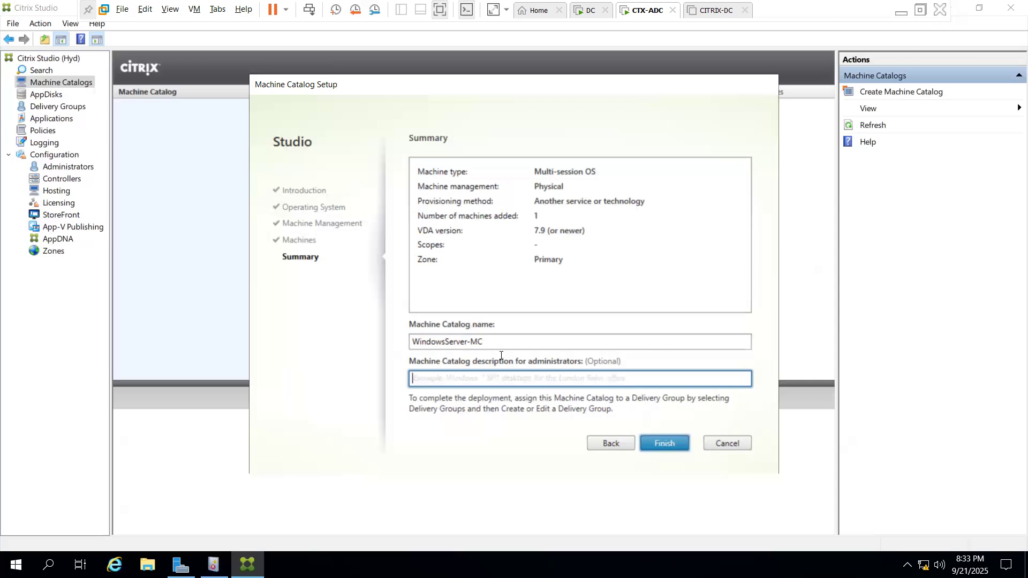
pyautogui.moveTo(471, 341); pyautogui.dragTo(500, 340)
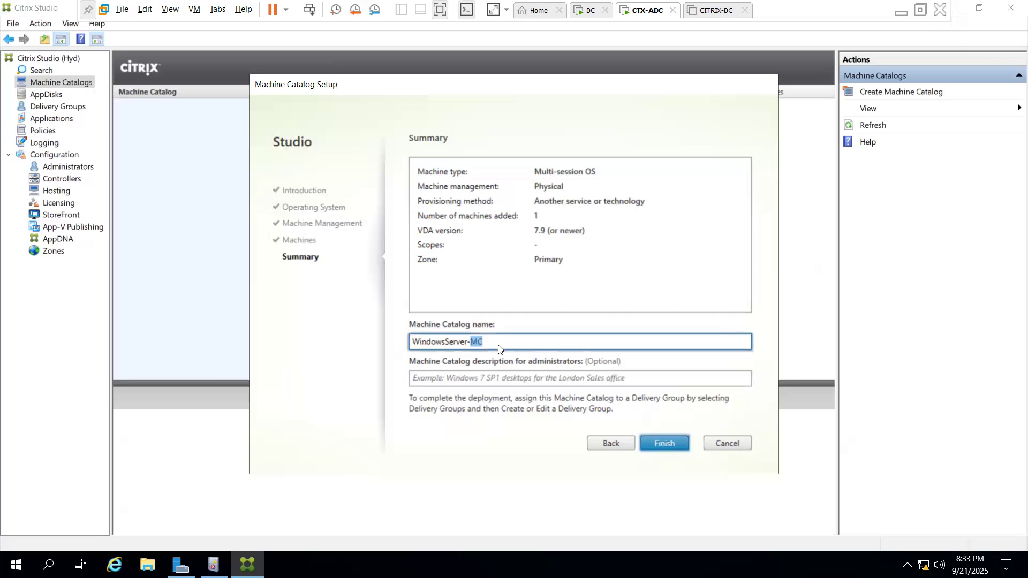
pyautogui.click(463, 381)
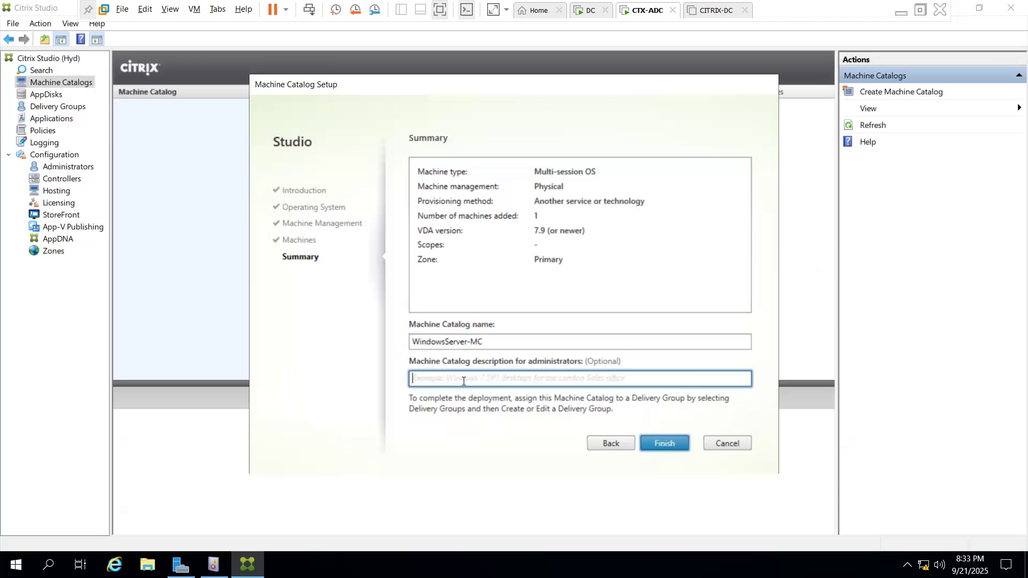
pyautogui.write('m')
pyautogui.press('BackSpace')
pyautogui.write('win10')
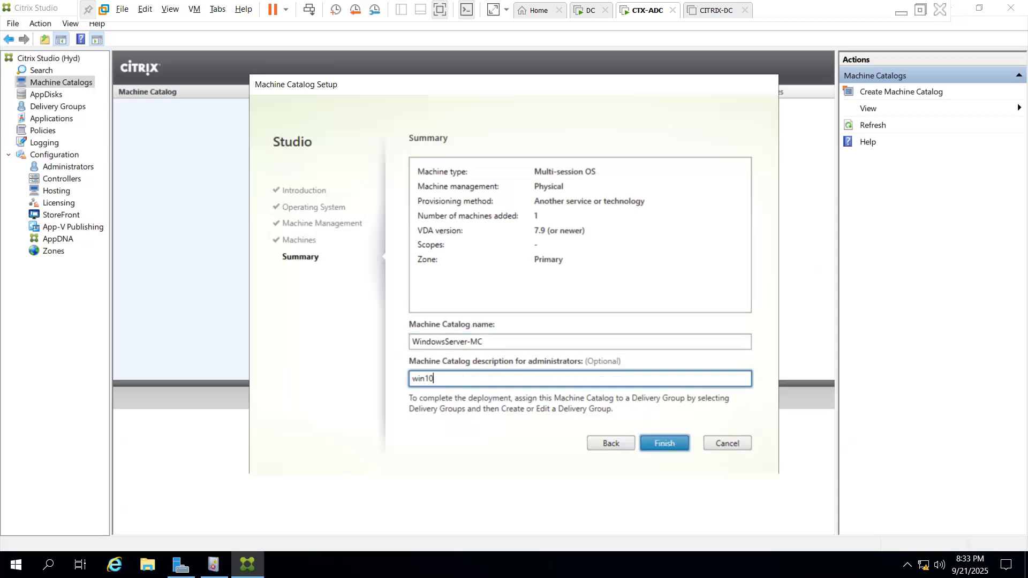
pyautogui.write('-multiSession')
pyautogui.click(668, 445)
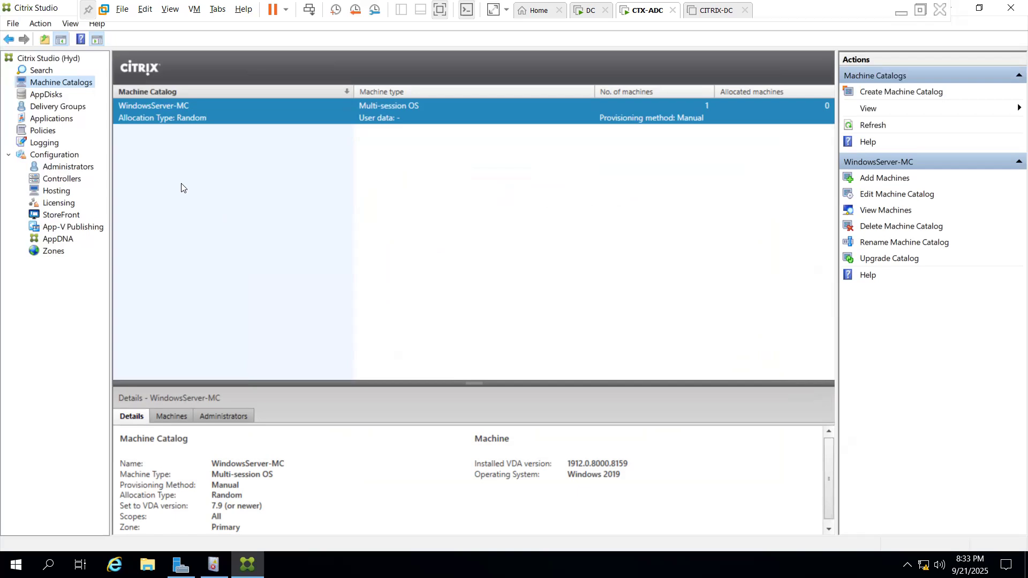
# Switch to the Delivery Groups node in the Citrix Studio navigation tree
pyautogui.click(72, 107)
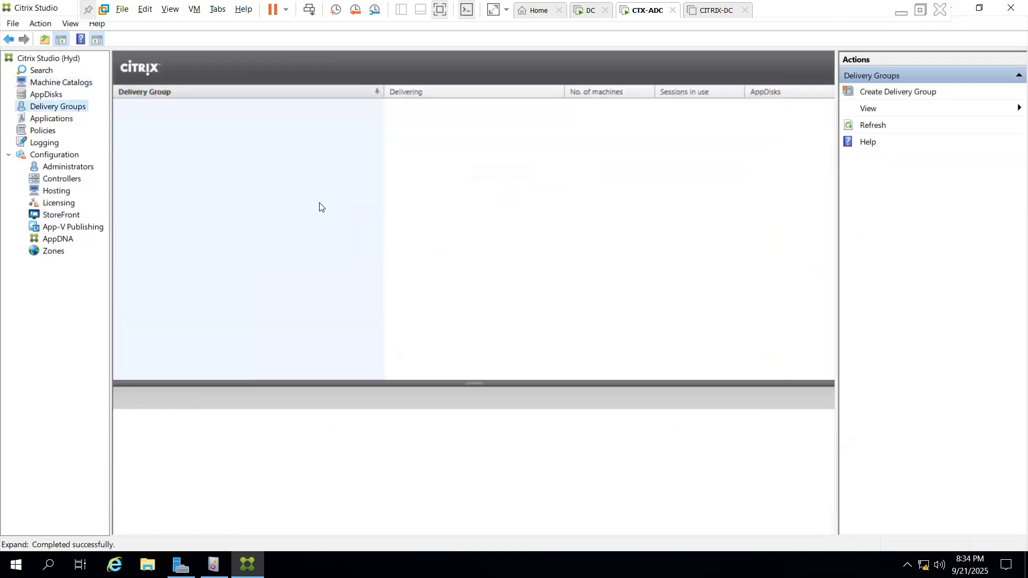
# Create a delivery group from the WindowsServer-MC catalog (1 machine) for any authenticated users
pyautogui.click(926, 94)
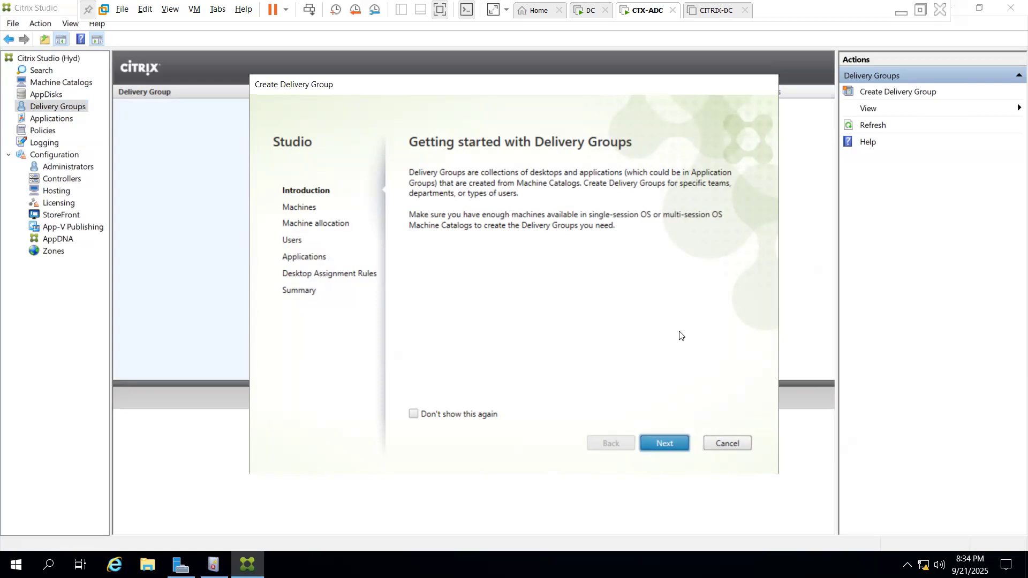
pyautogui.click(673, 445)
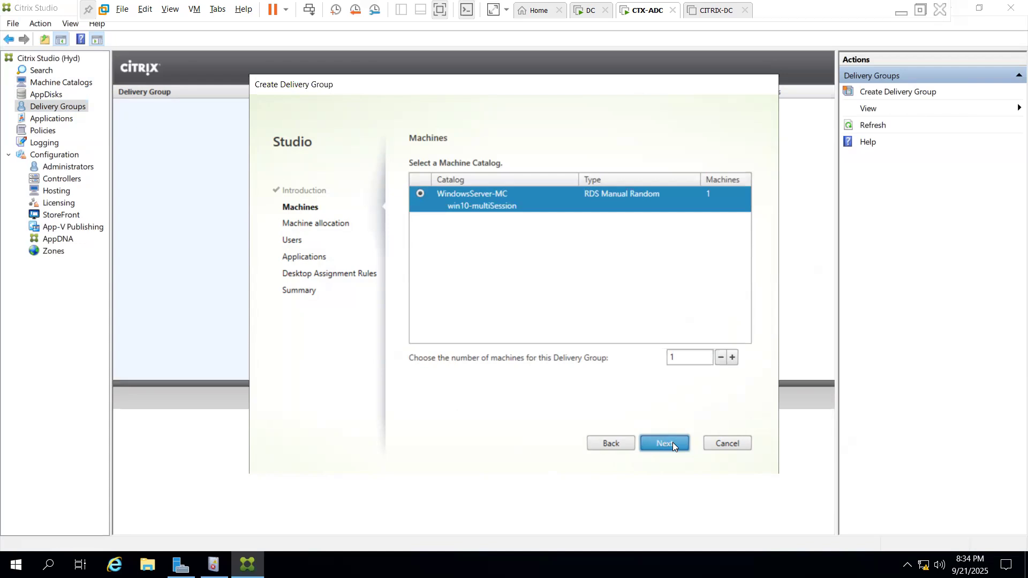
pyautogui.click(672, 442)
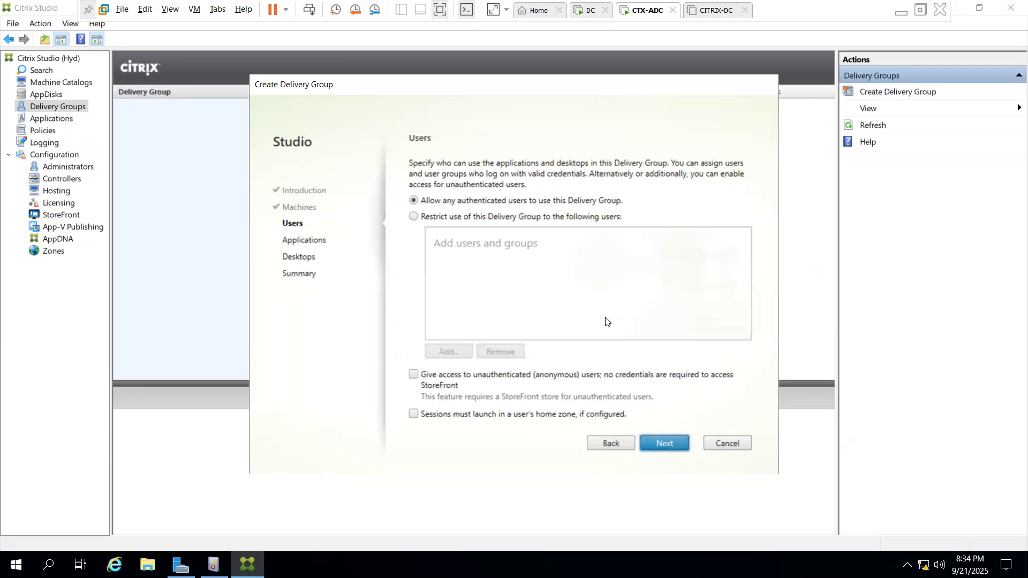
pyautogui.click(669, 443)
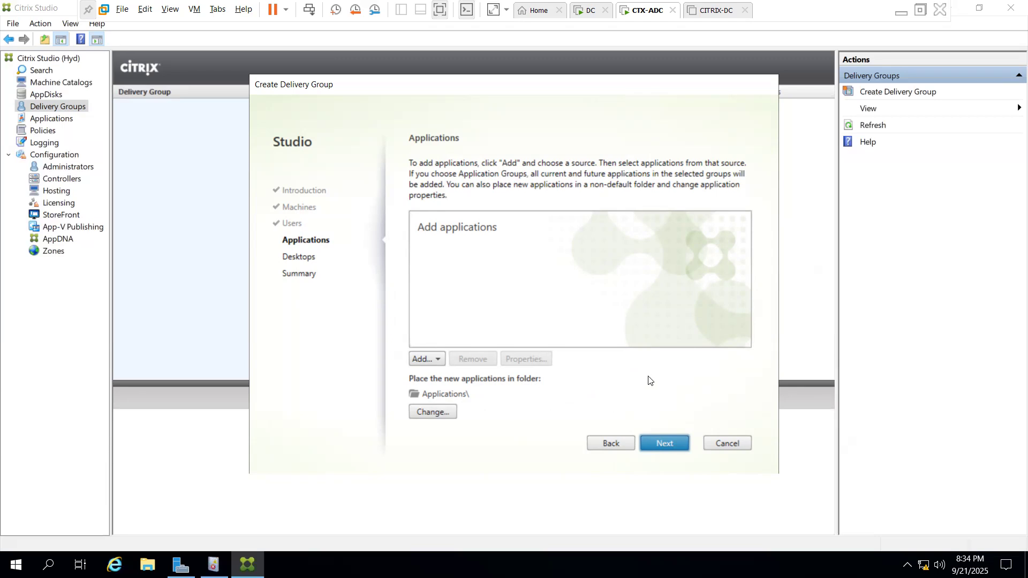
# Add applications from the start menu and tick Calculator in the list
pyautogui.click(422, 358)
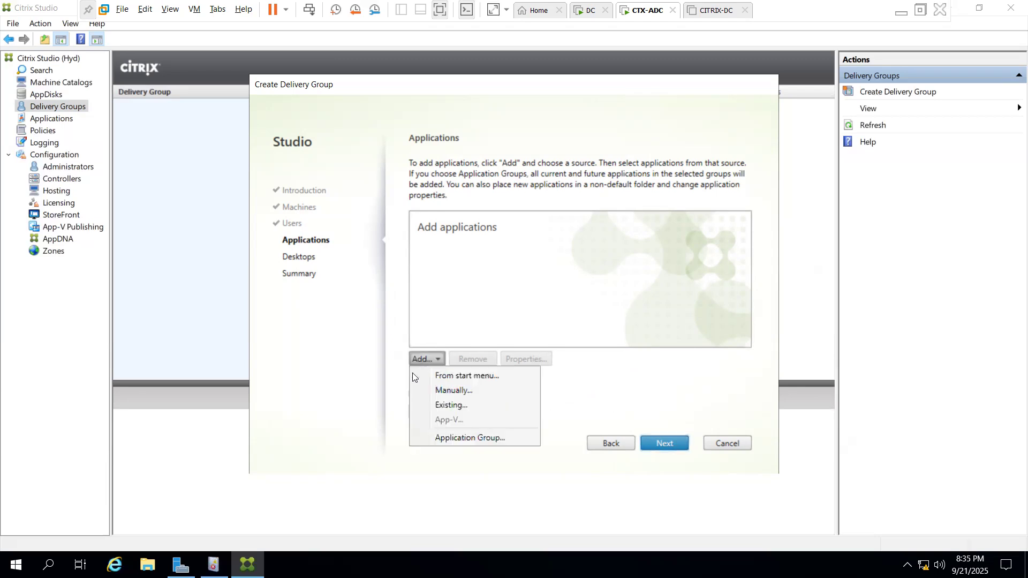
pyautogui.click(416, 375)
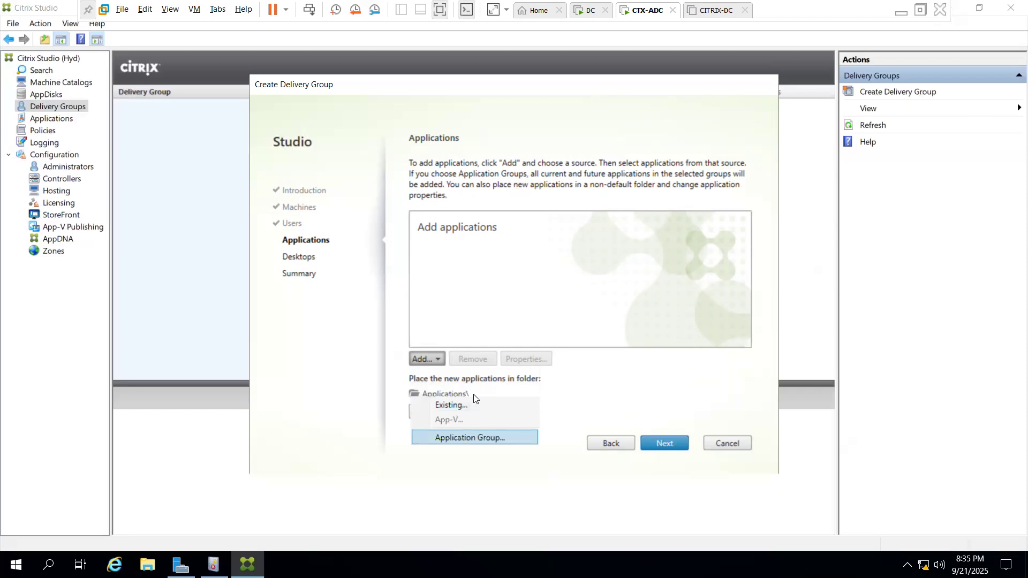
pyautogui.press('Down')
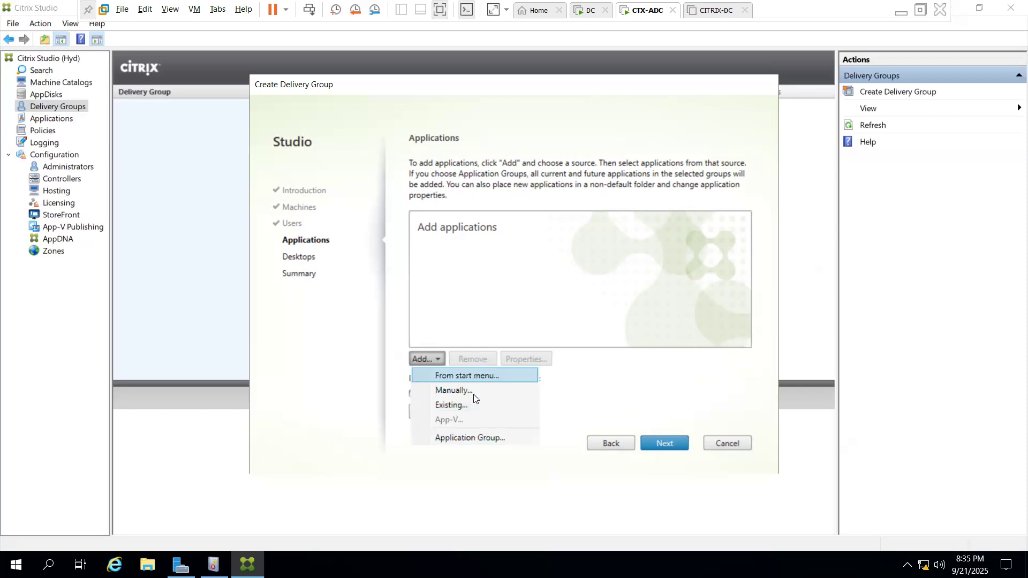
pyautogui.click(513, 405)
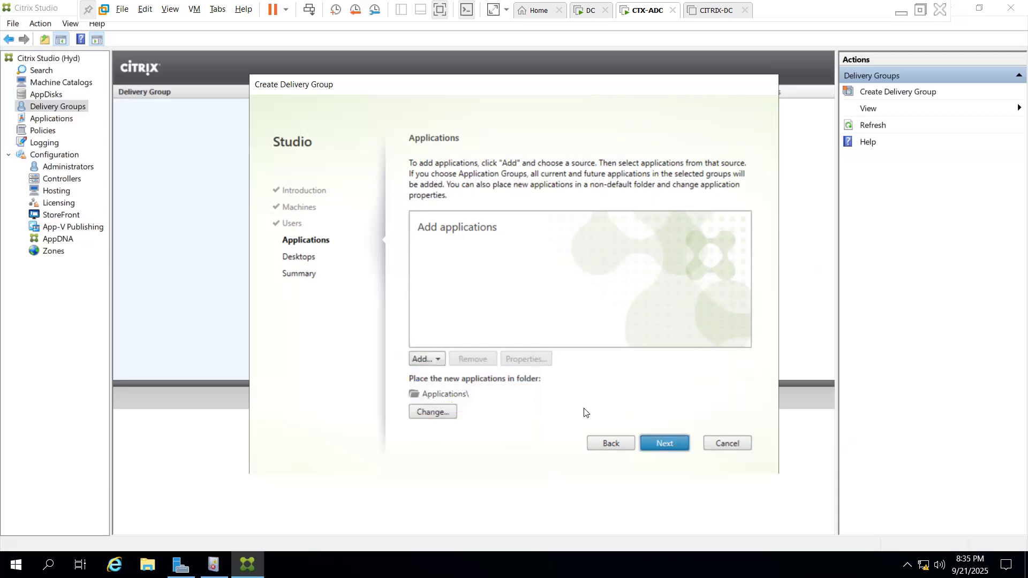
pyautogui.click(422, 358)
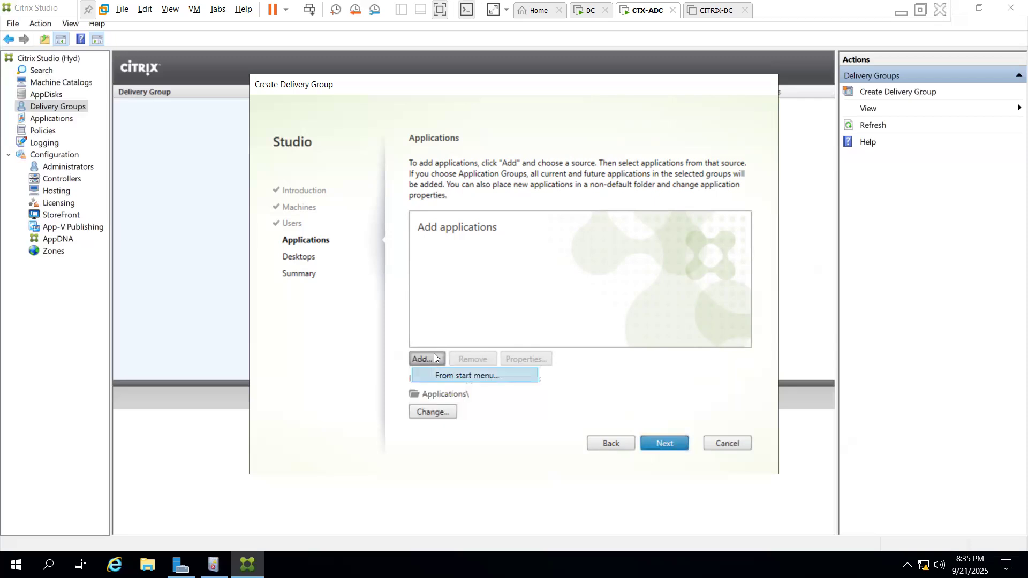
pyautogui.press('Return')
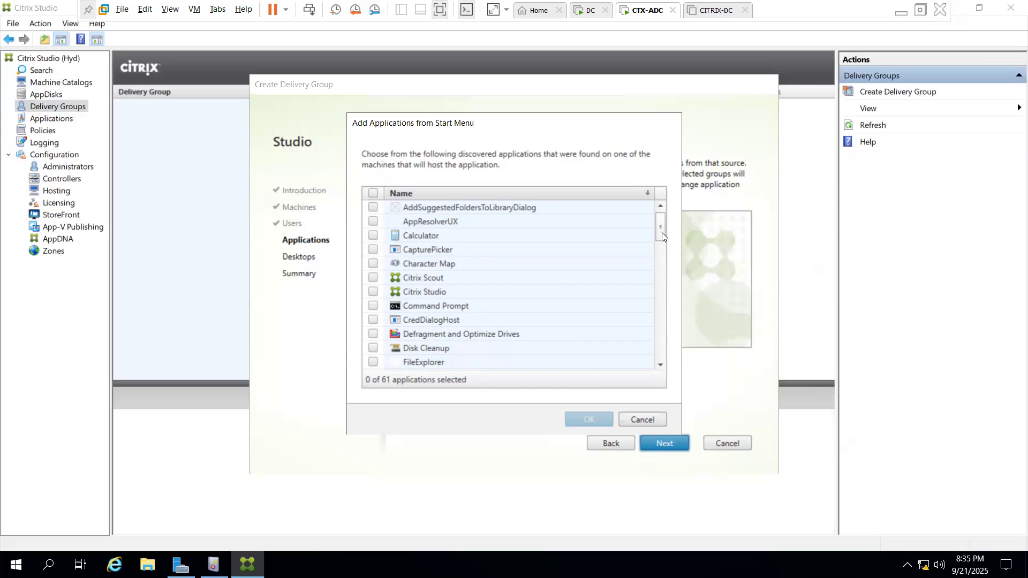
pyautogui.click(373, 236)
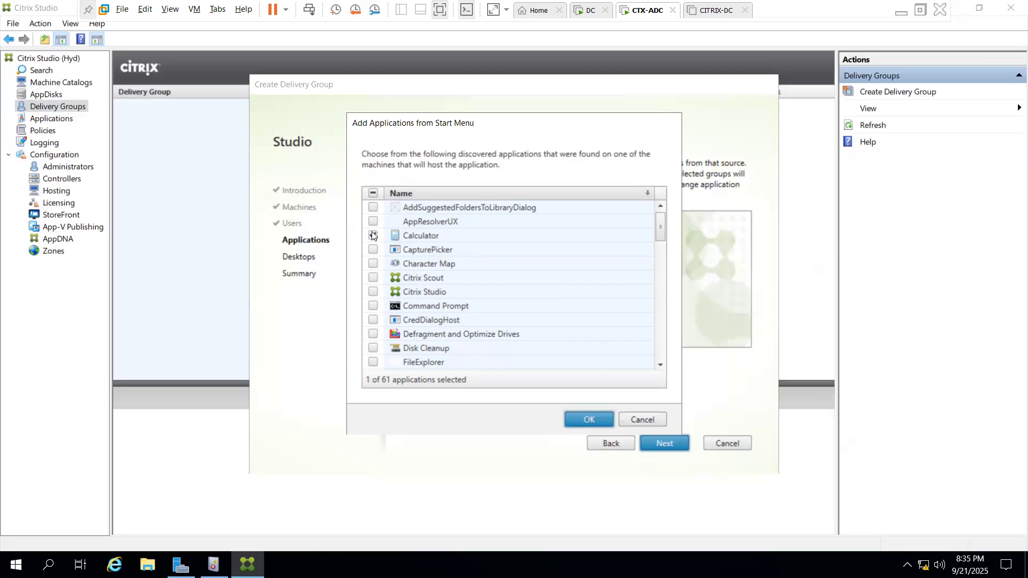
# Scroll through the start-menu application list, then confirm Calculator as the only selected application
pyautogui.click(660, 365)
pyautogui.click(661, 365)
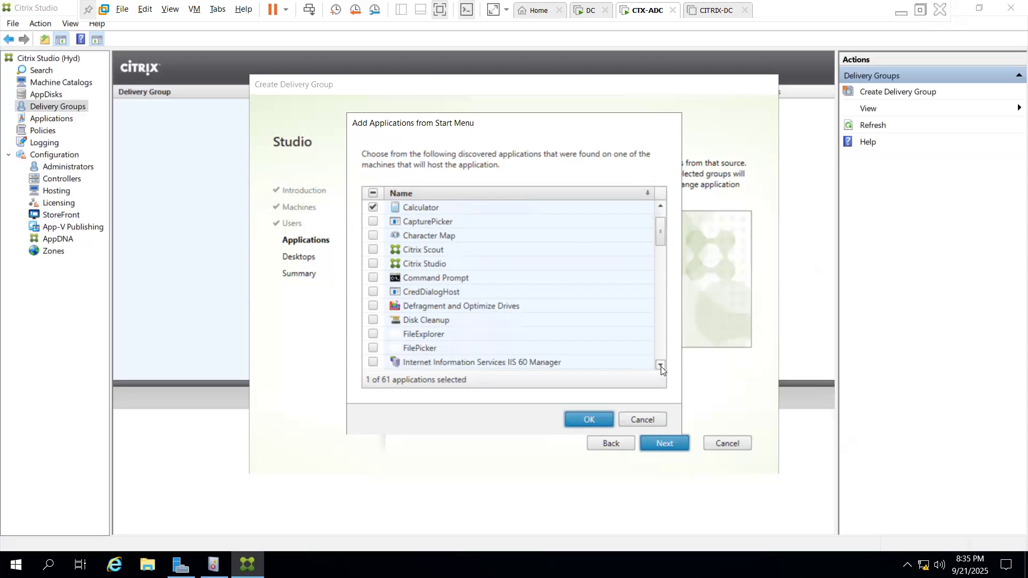
pyautogui.click(661, 365)
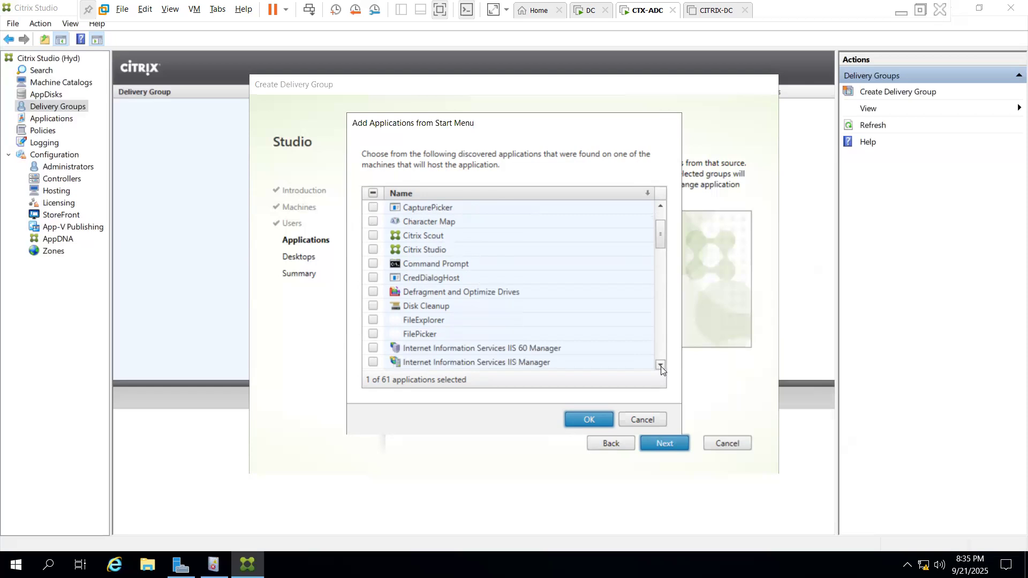
pyautogui.click(661, 365)
pyautogui.click(660, 365)
pyautogui.click(660, 365)
pyautogui.click(660, 365)
pyautogui.click(661, 365)
pyautogui.click(661, 365)
pyautogui.click(660, 365)
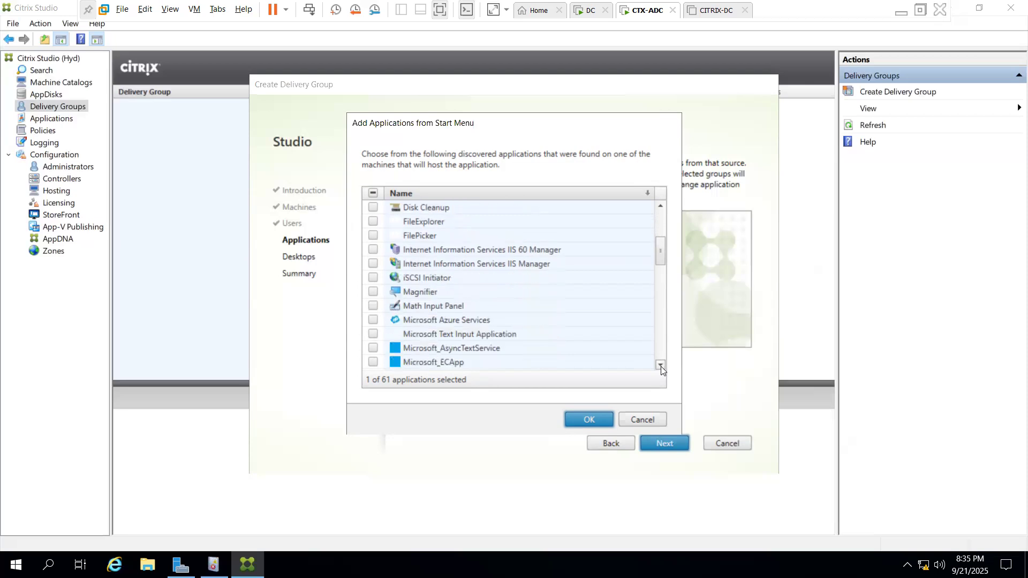
pyautogui.click(660, 365)
pyautogui.click(660, 365)
pyautogui.click(660, 365)
pyautogui.click(660, 365)
pyautogui.click(661, 365)
pyautogui.click(661, 365)
pyautogui.click(660, 365)
pyautogui.click(661, 365)
pyautogui.click(660, 365)
pyautogui.click(660, 365)
pyautogui.click(661, 365)
pyautogui.click(661, 365)
pyautogui.click(660, 365)
pyautogui.click(661, 365)
pyautogui.click(660, 365)
pyautogui.click(660, 365)
pyautogui.click(661, 365)
pyautogui.click(661, 365)
pyautogui.click(661, 365)
pyautogui.click(661, 365)
pyautogui.click(660, 365)
pyautogui.click(661, 365)
pyautogui.click(661, 365)
pyautogui.click(660, 365)
pyautogui.click(661, 365)
pyautogui.click(661, 365)
pyautogui.click(660, 365)
pyautogui.click(661, 365)
pyautogui.click(660, 365)
pyautogui.click(661, 365)
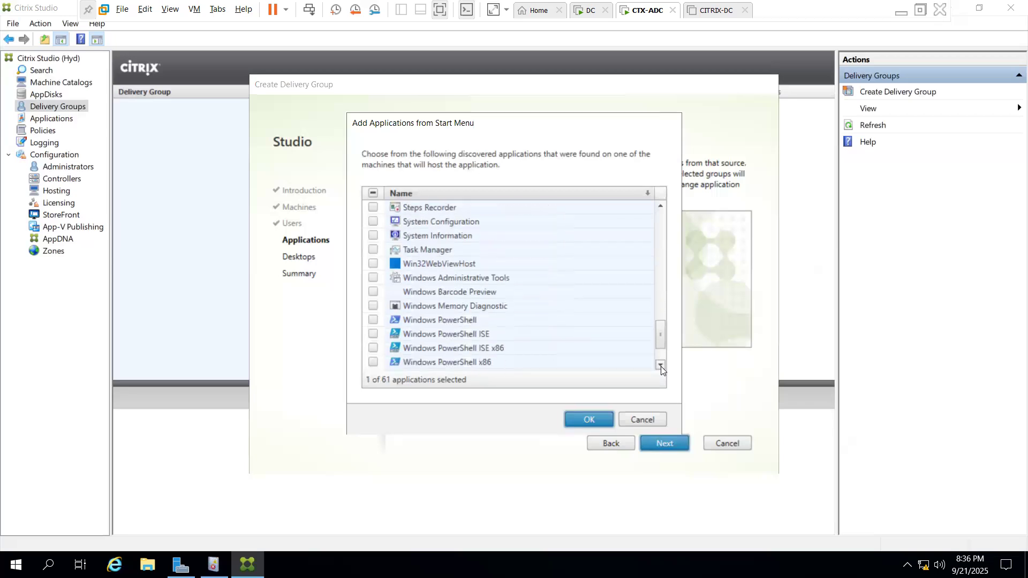
pyautogui.click(660, 365)
pyautogui.click(661, 365)
pyautogui.click(660, 365)
pyautogui.click(660, 365)
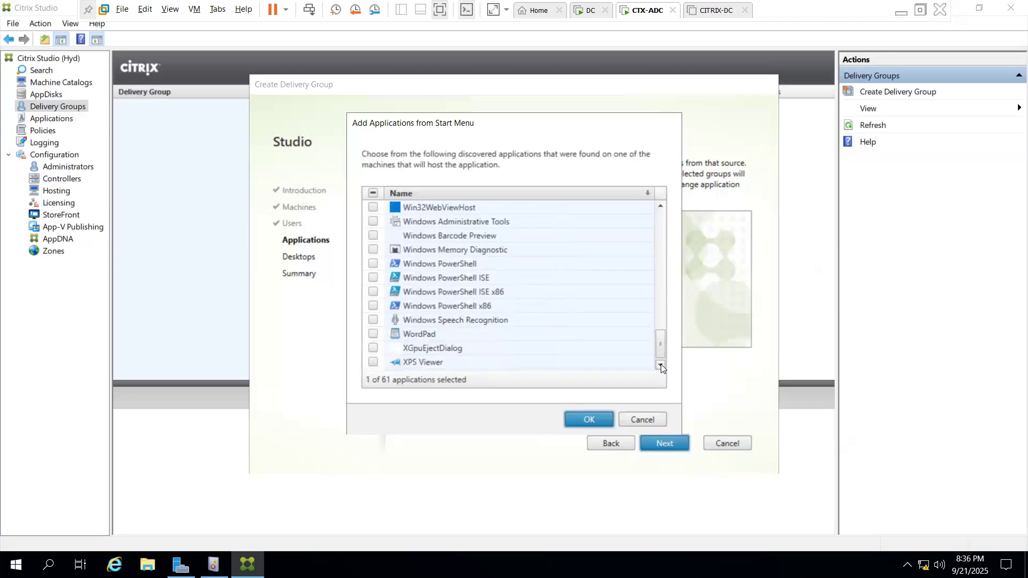
pyautogui.click(587, 420)
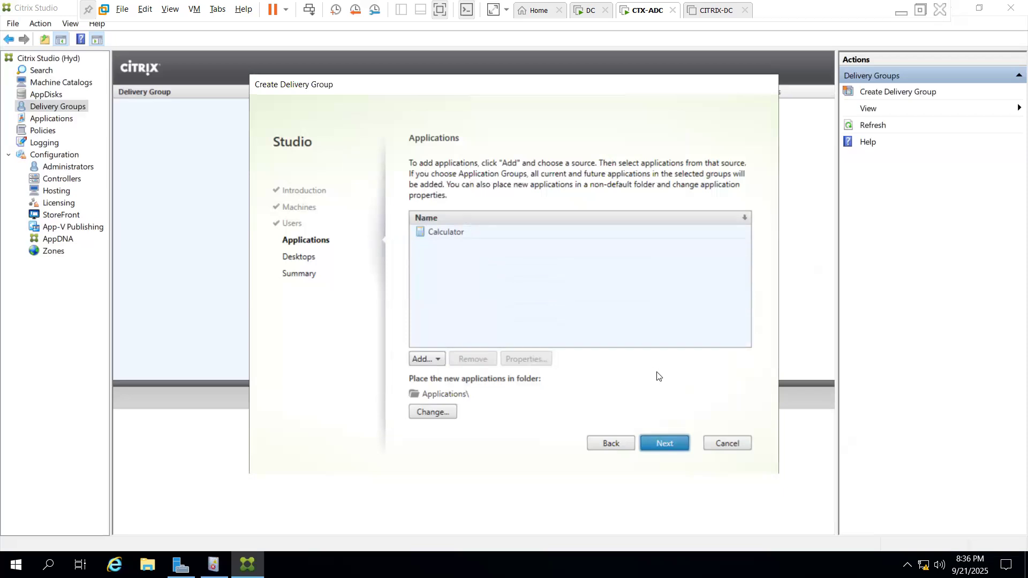
# Advance the delivery group wizard to the Desktops step and open the Add Desktop dialog
pyautogui.click(669, 446)
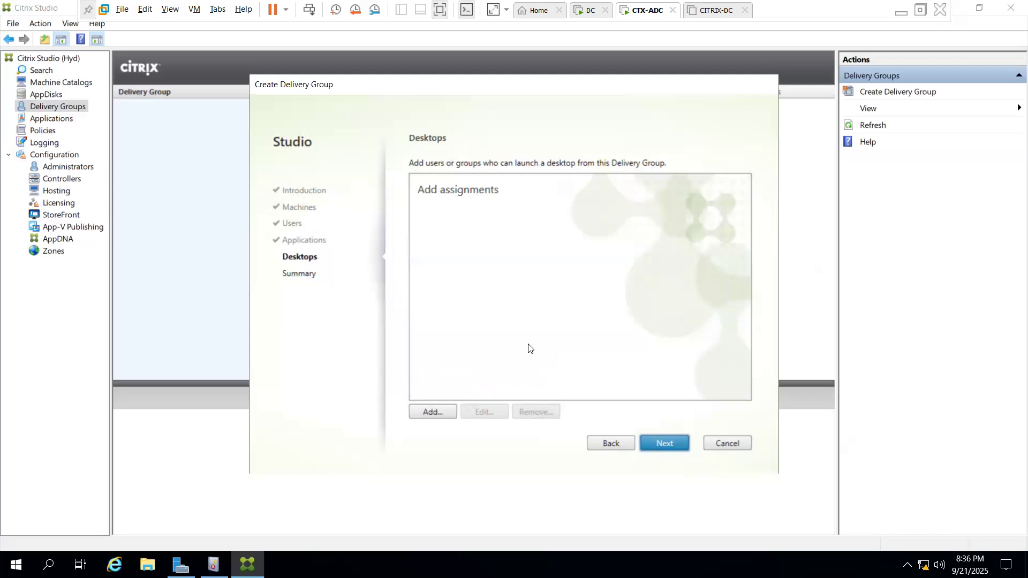
pyautogui.click(441, 412)
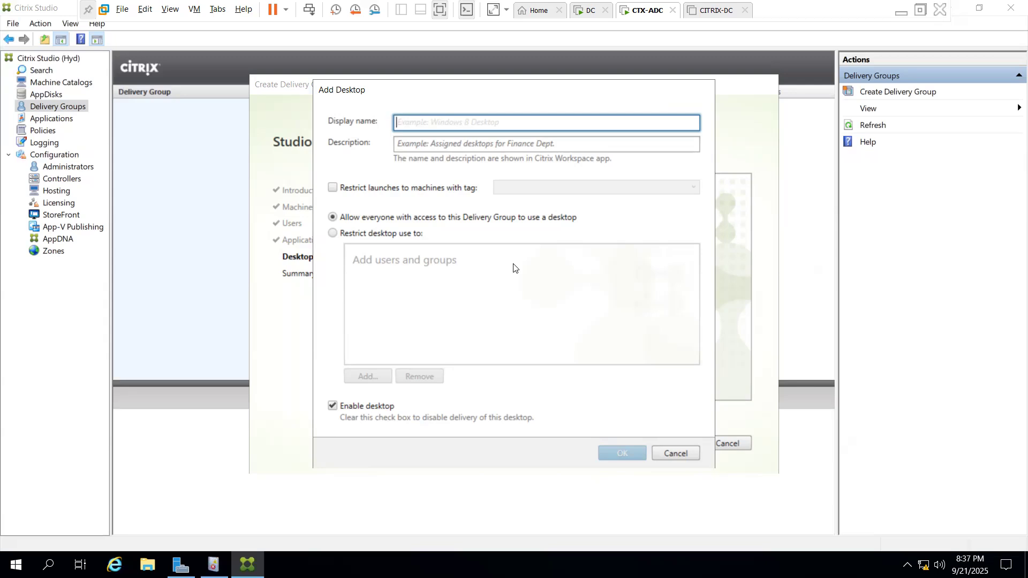
# Enter HR-Group as the desktop's display name and select it for reuse
pyautogui.write('HR')
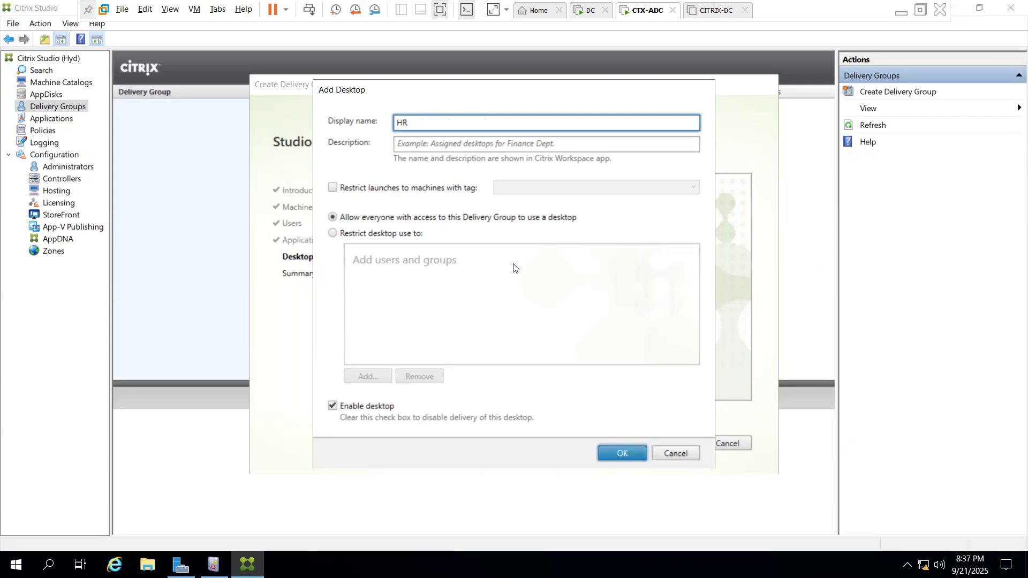
pyautogui.write('-Group')
pyautogui.click(449, 146)
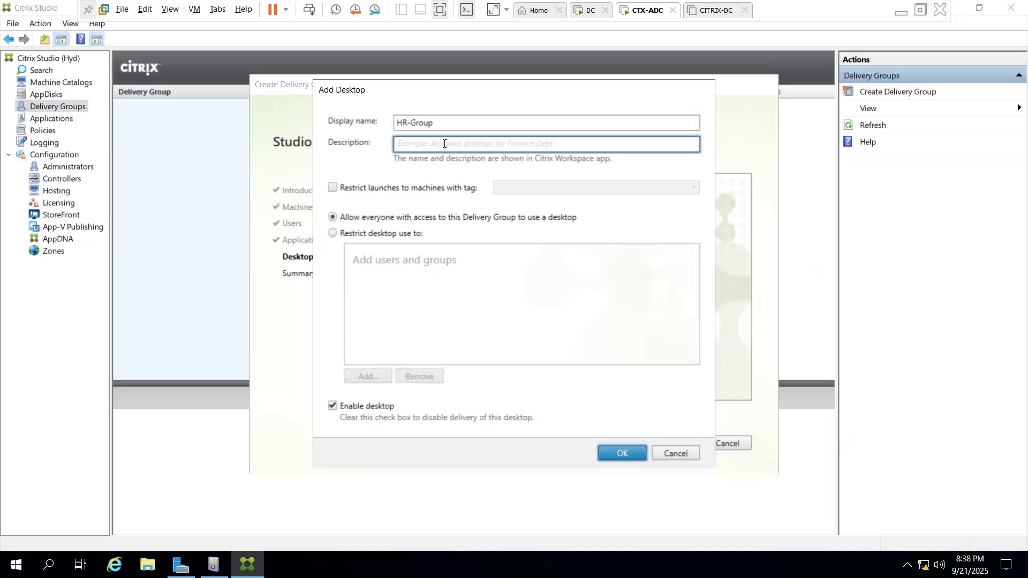
pyautogui.doubleClick(446, 118)
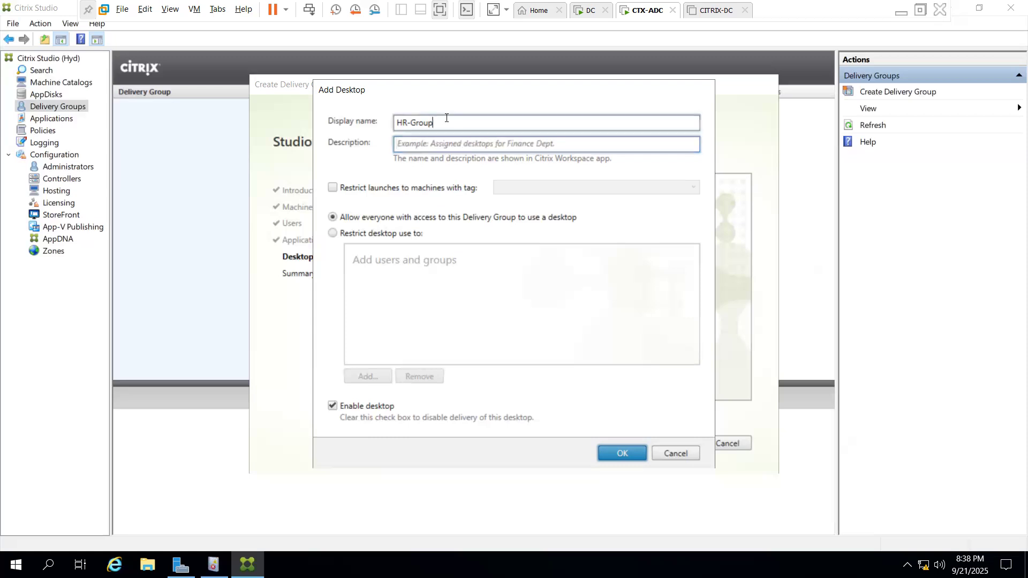
# Paste HR-Group as the desktop description and save the desktop to the list
pyautogui.click(446, 117)
pyautogui.hotkey('ctrl', 'c')
pyautogui.press('Tab')
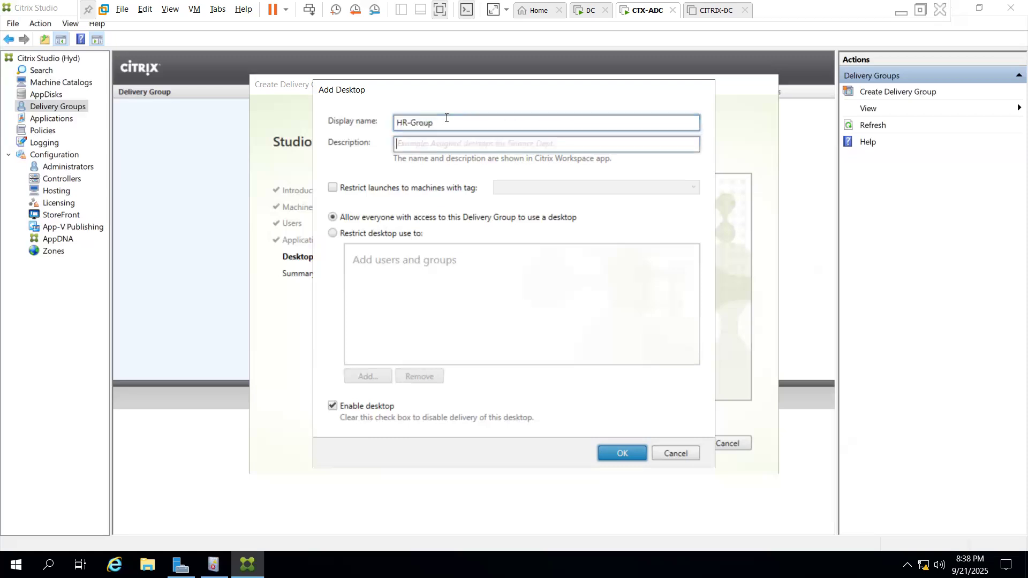
pyautogui.hotkey('ctrl', 'v')
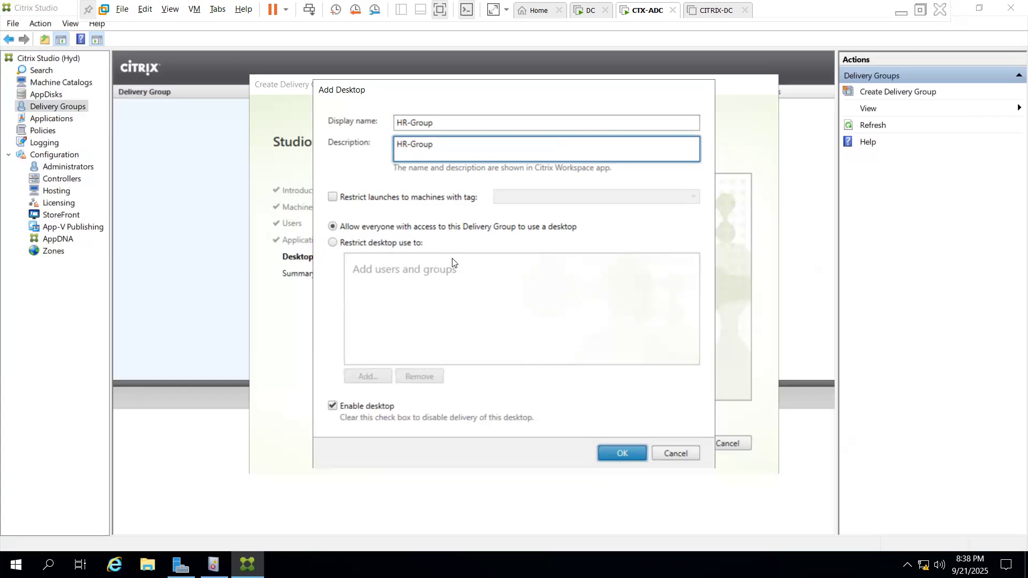
pyautogui.click(620, 454)
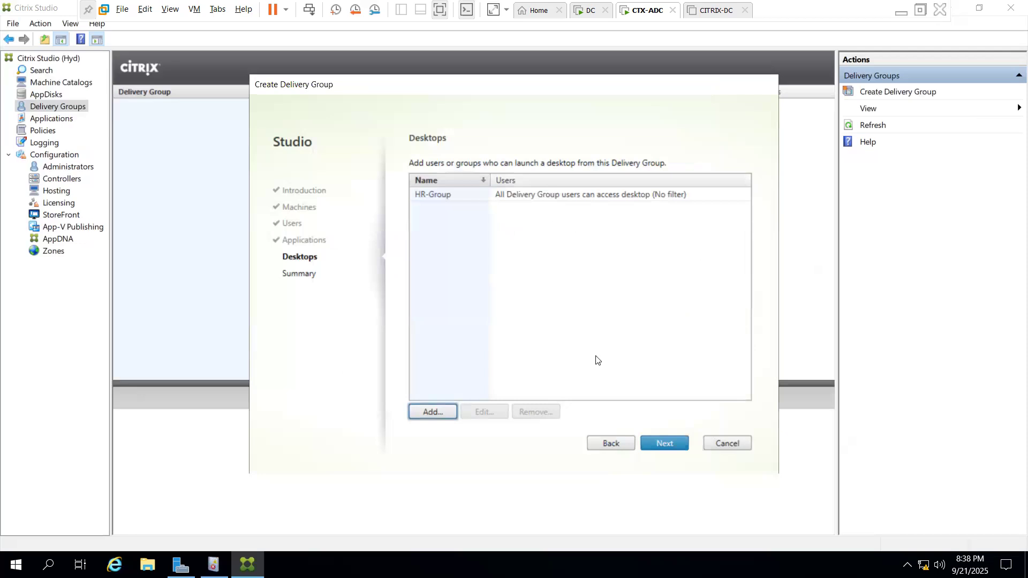
# Advance to the Summary step and enter HR-DG as the delivery group name
pyautogui.click(672, 448)
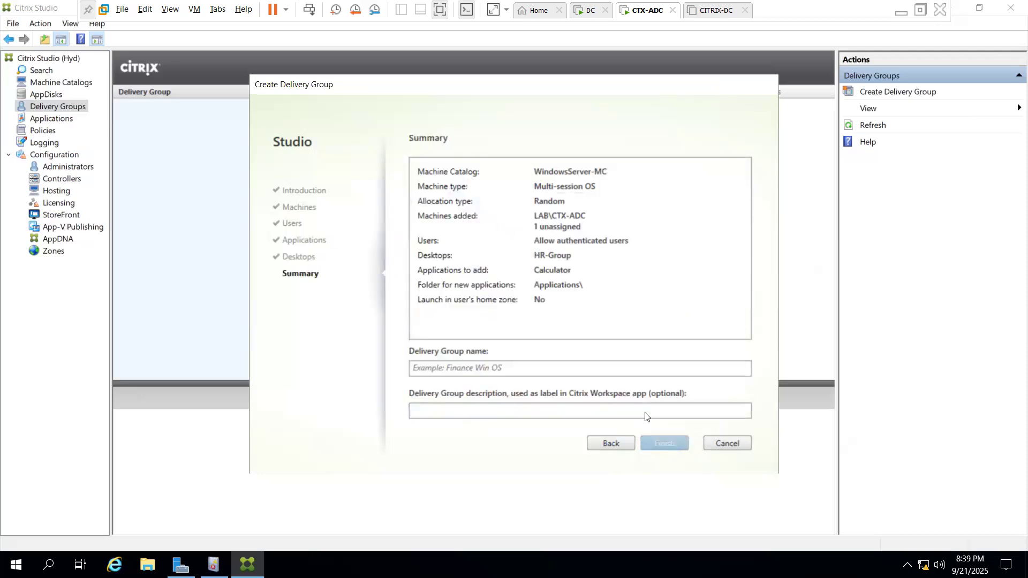
pyautogui.click(573, 371)
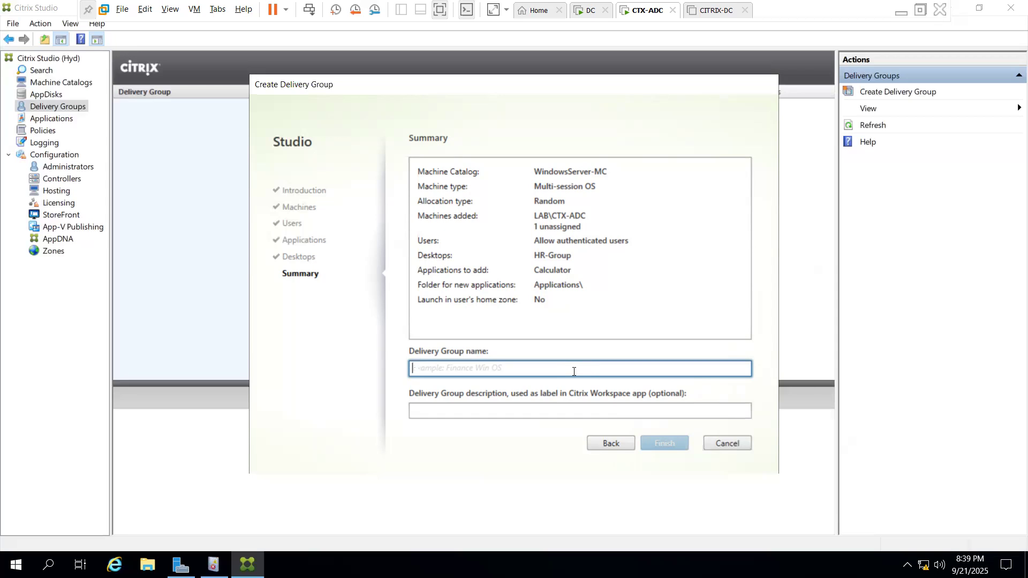
pyautogui.write('H')
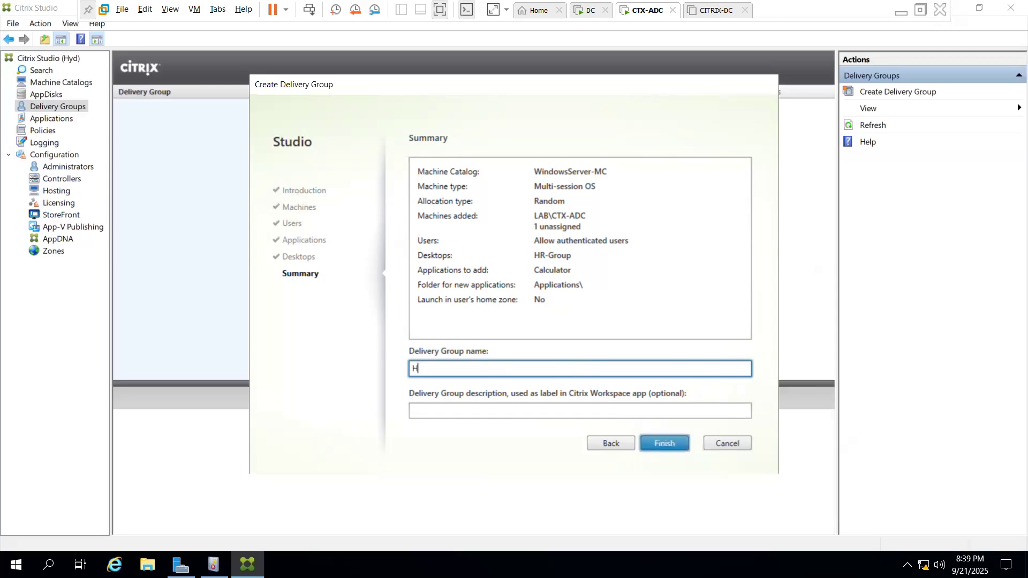
pyautogui.write('R-')
pyautogui.write('DG')
pyautogui.hotkey('ctrl', 'a')
# Copy HR-DG into the delivery group description and finish creating the group
pyautogui.write('c')
pyautogui.press('Tab')
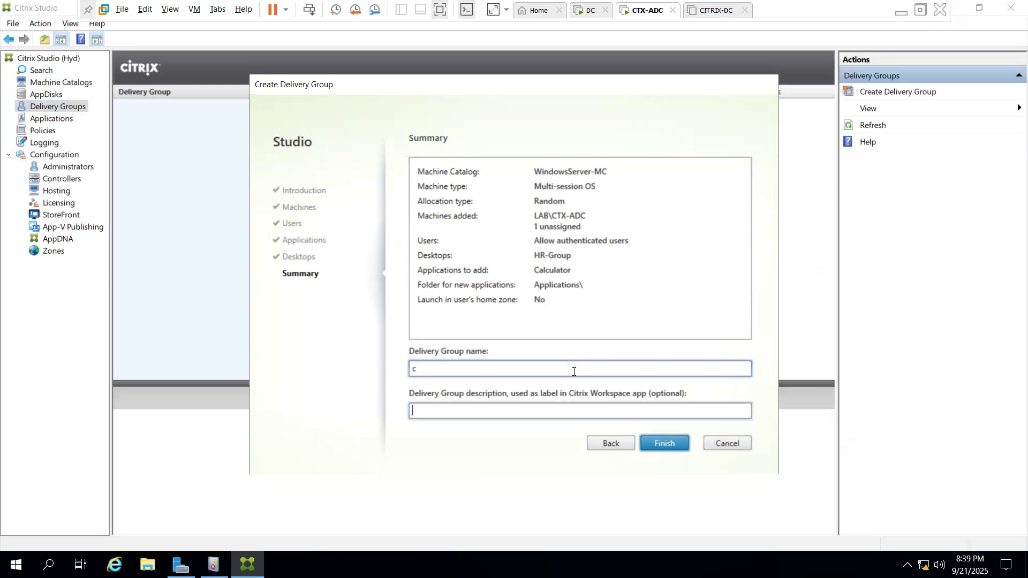
pyautogui.click(573, 372)
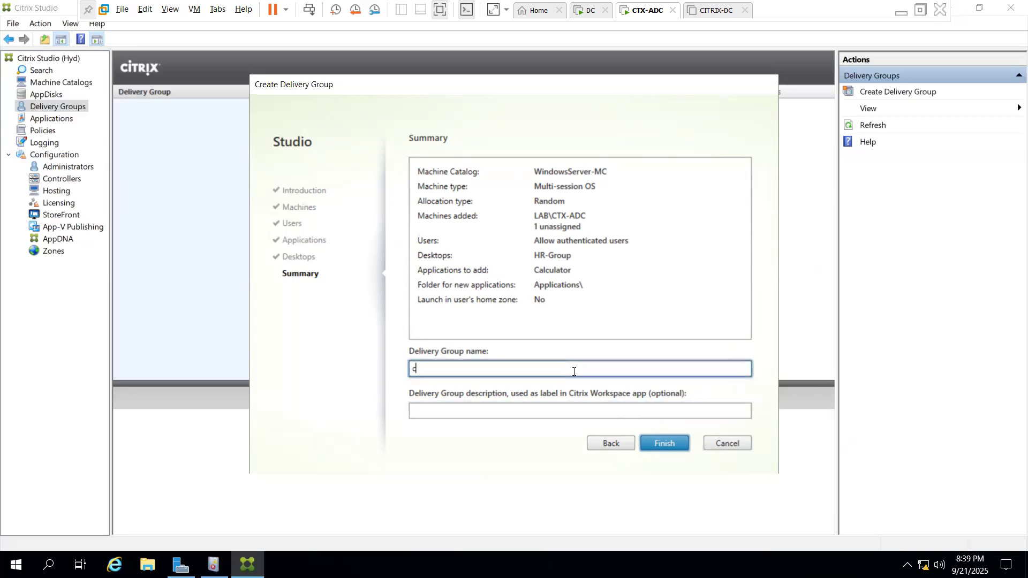
pyautogui.hotkey('ctrl', 'z')
pyautogui.hotkey('ctrl', 'c')
pyautogui.press('Tab')
pyautogui.hotkey('ctrl', 'v')
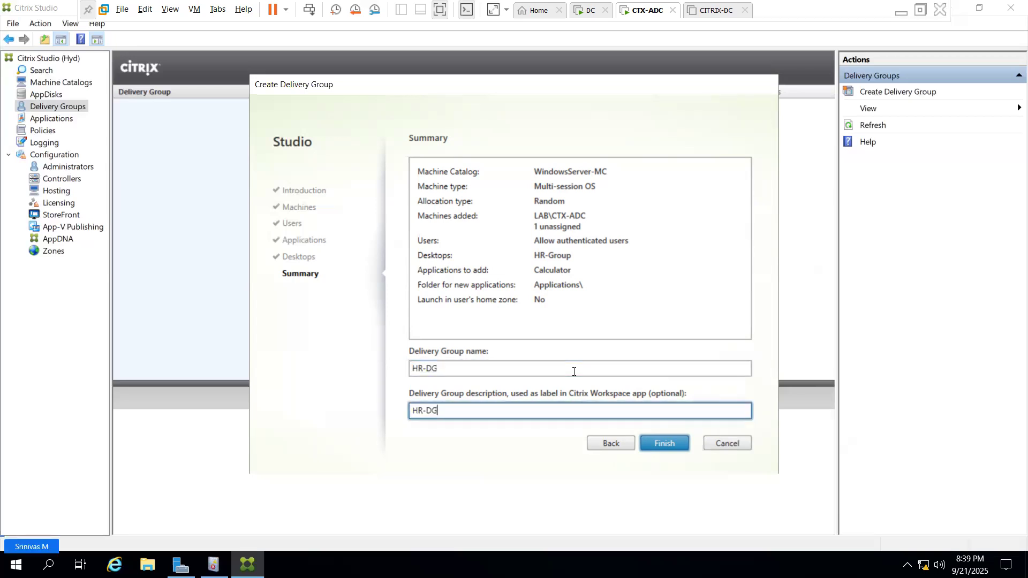
pyautogui.click(674, 445)
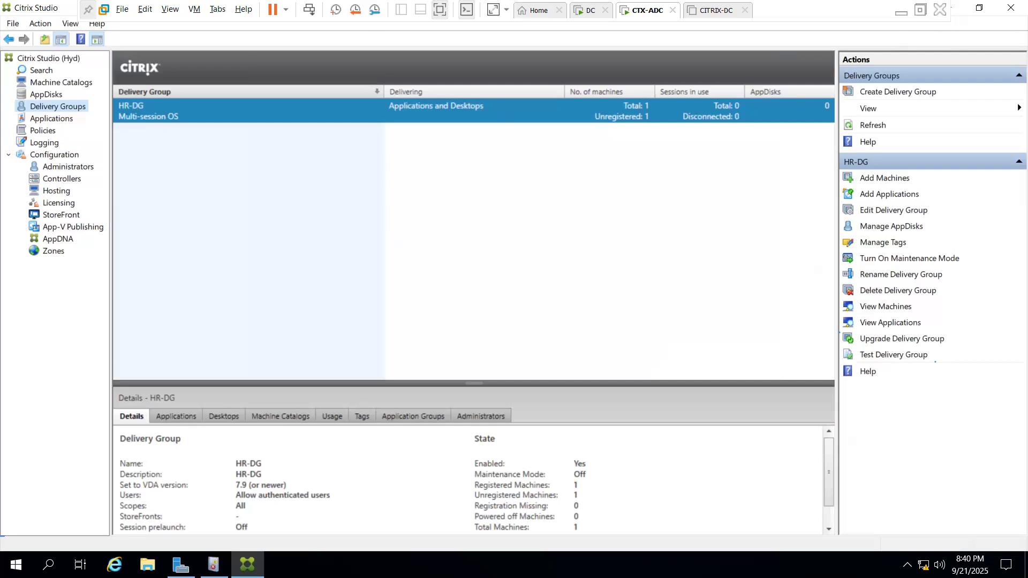
# Run the AutoSelect installer from Downloads\CITRIX-App and approve the UAC prompt
pyautogui.click(147, 564)
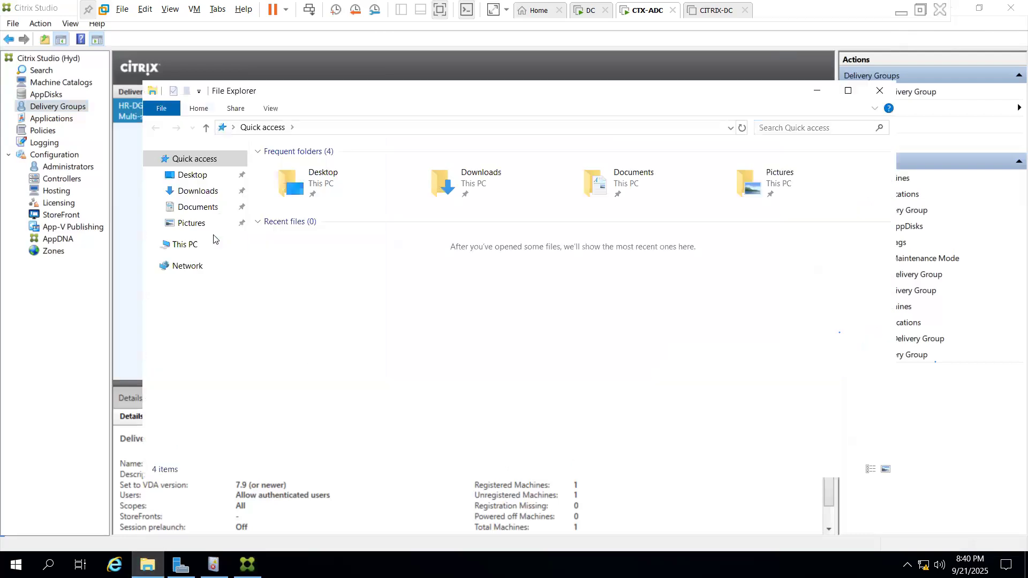
pyautogui.click(208, 193)
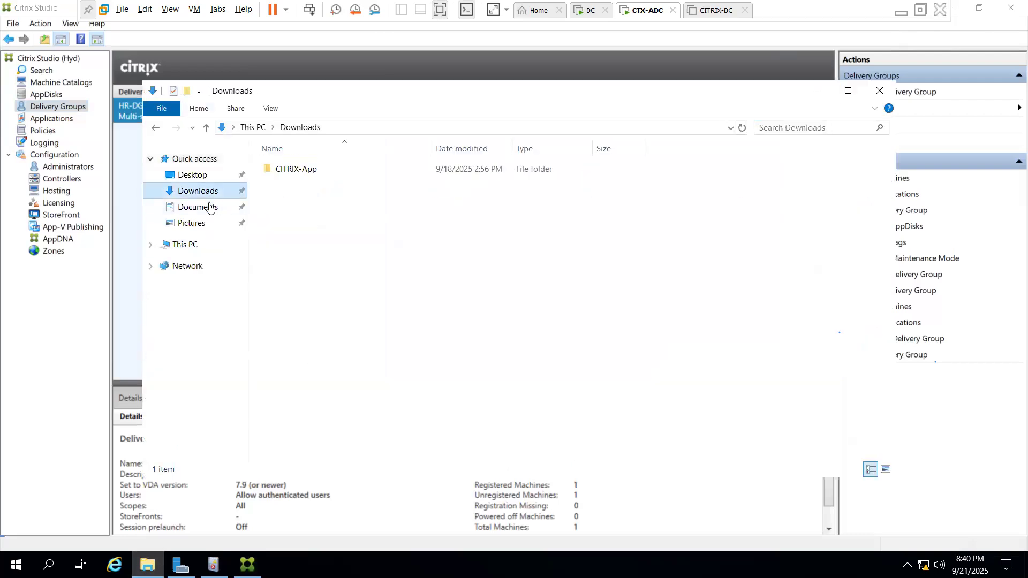
pyautogui.doubleClick(307, 168)
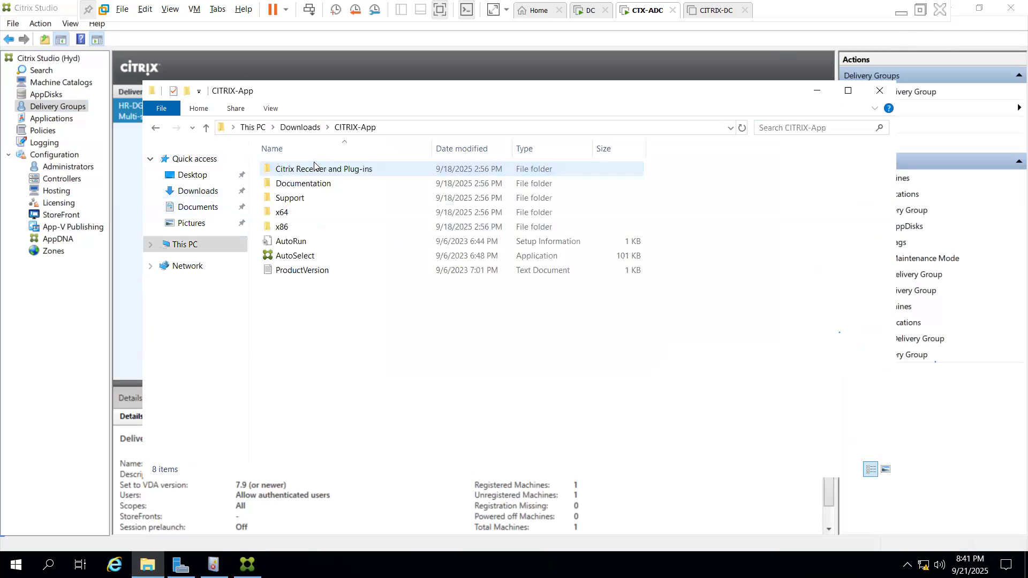
pyautogui.click(314, 258)
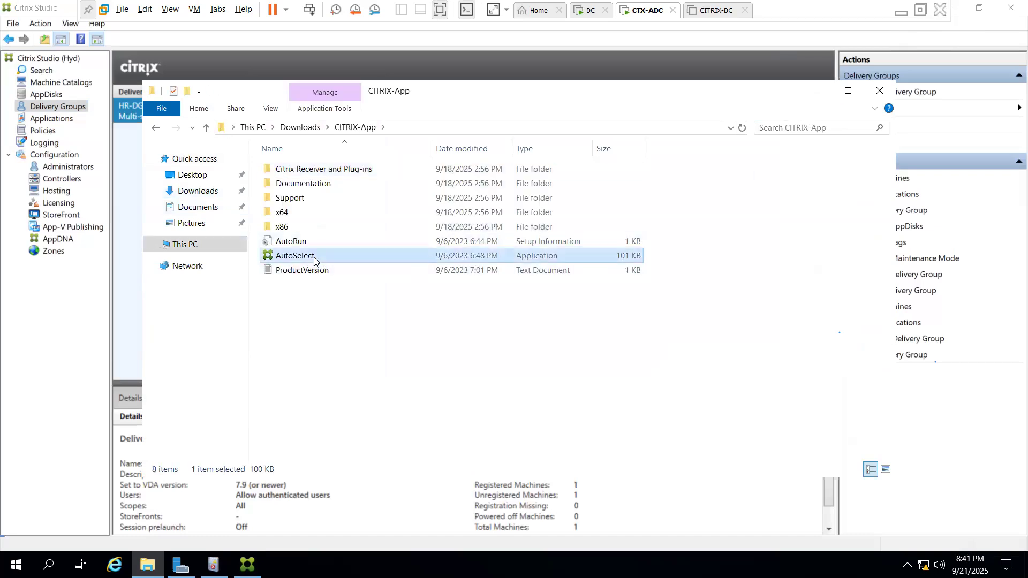
pyautogui.doubleClick(313, 257)
pyautogui.click(455, 373)
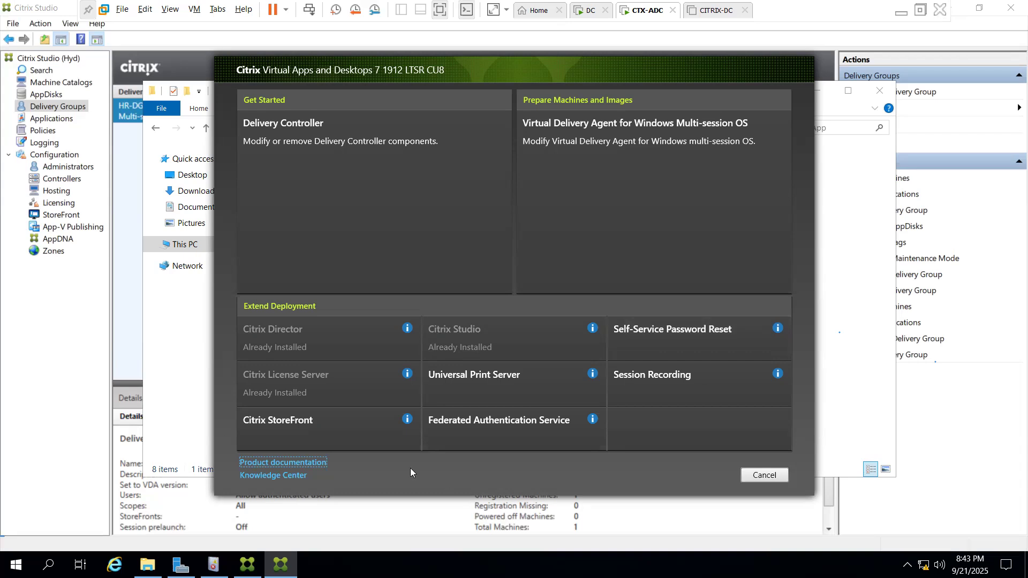
# Choose Citrix StoreFront, accept its license terms, and continue to the prerequisites review
pyautogui.click(356, 424)
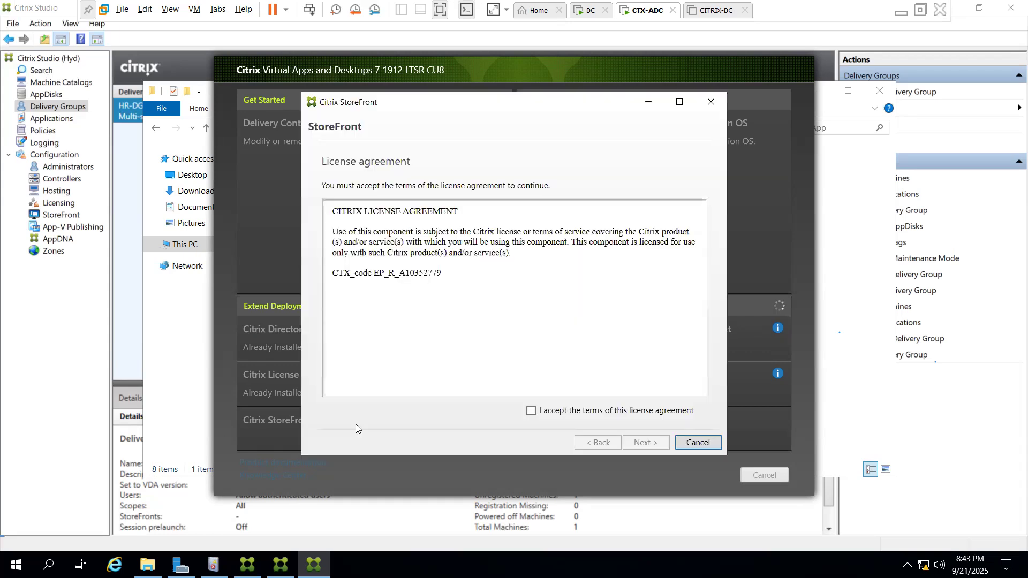
pyautogui.click(537, 415)
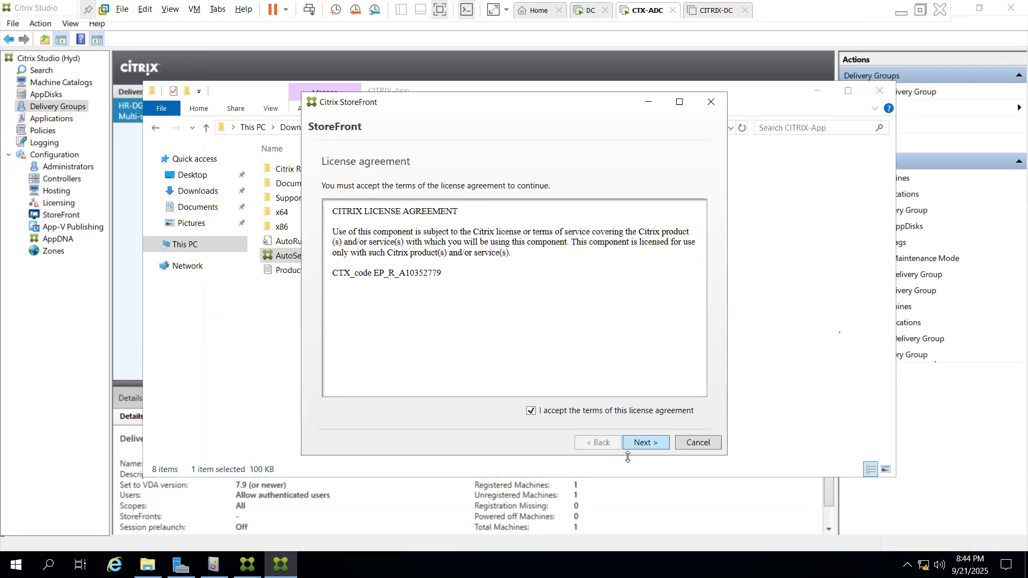
pyautogui.click(641, 445)
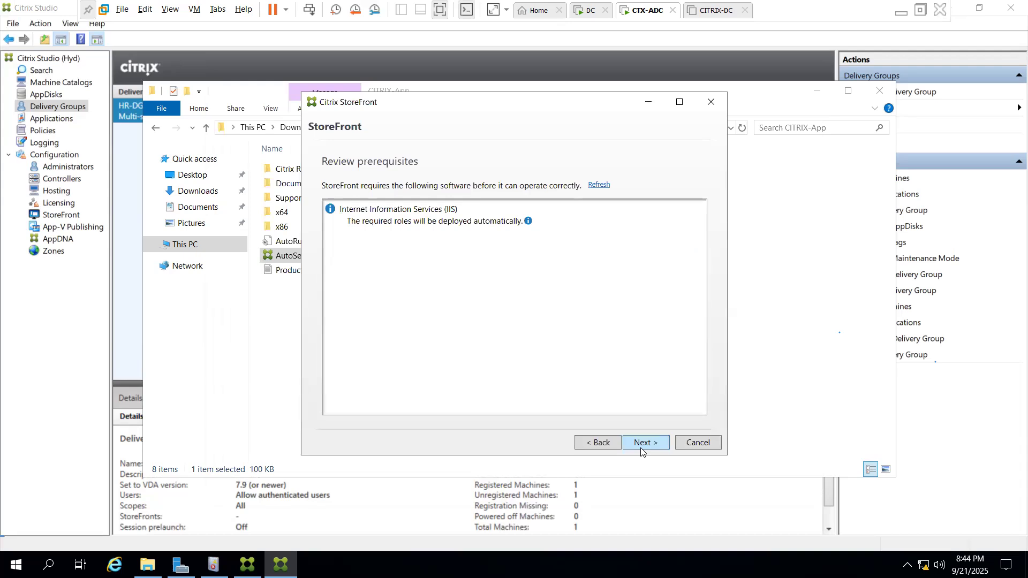
# Proceed past the prerequisites and install StoreFront 1912 together with IIS
pyautogui.click(641, 444)
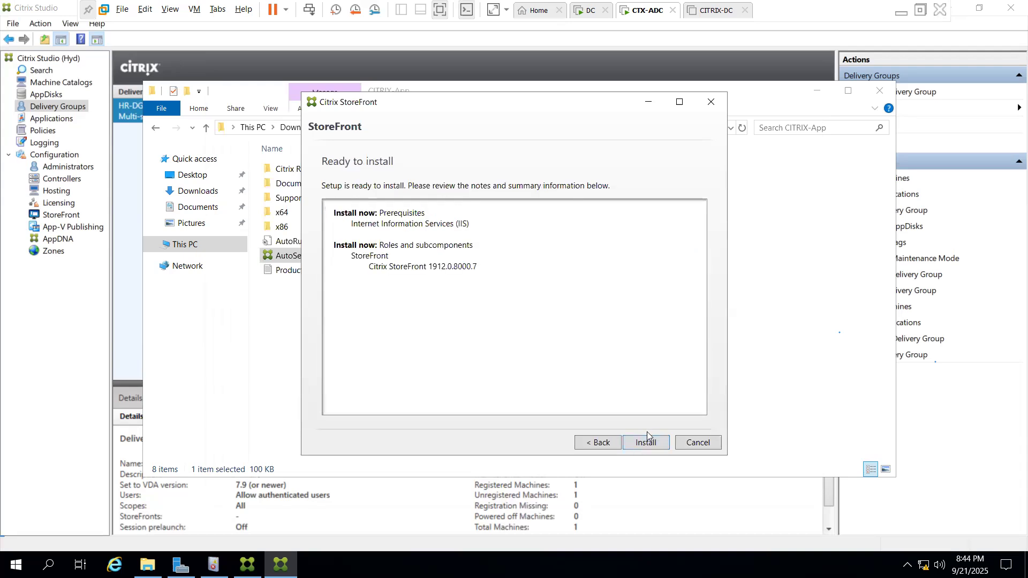
pyautogui.click(607, 440)
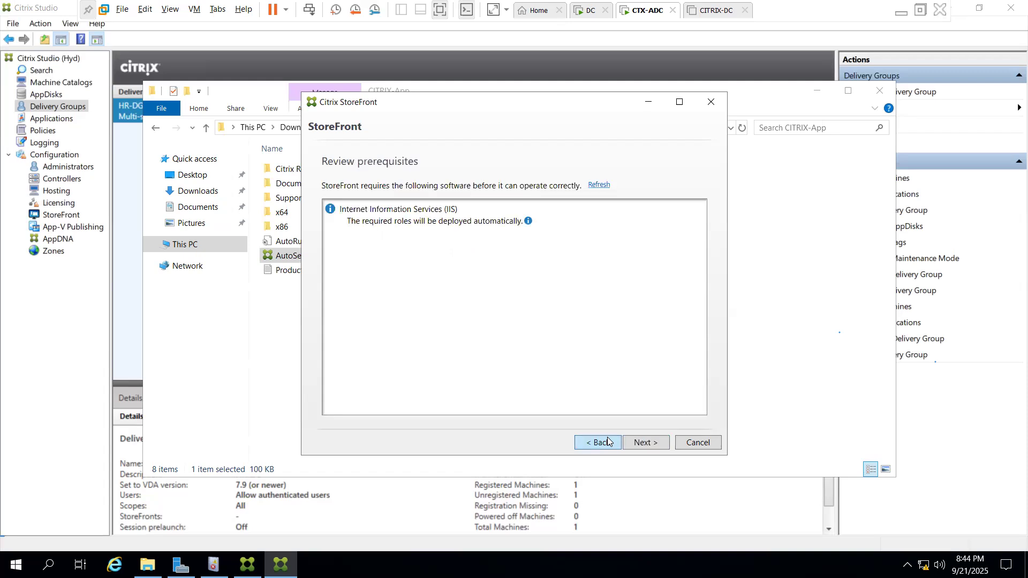
pyautogui.click(658, 444)
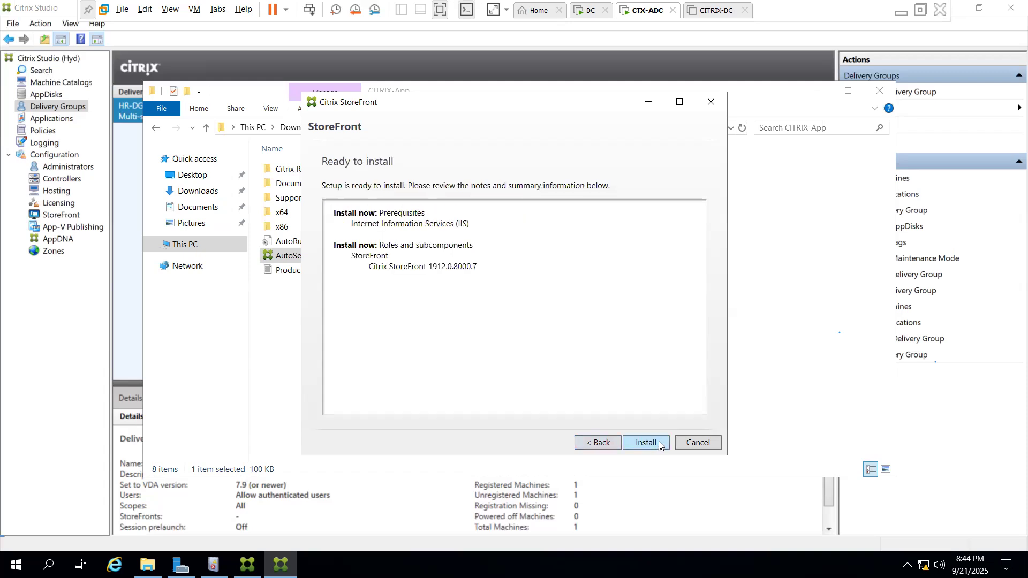
pyautogui.click(658, 443)
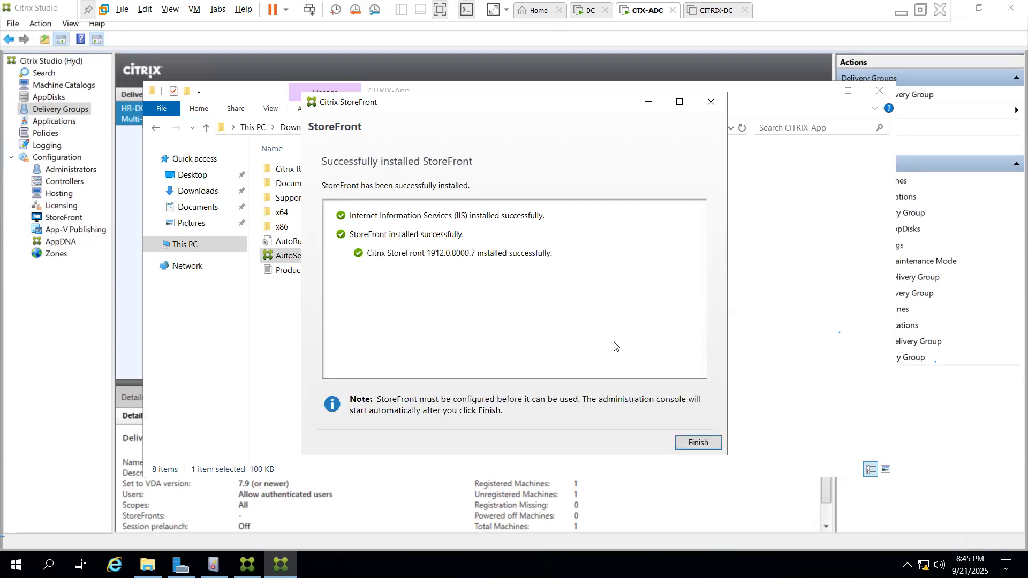
# Close the completed StoreFront installer and agree to reboot CTX-ADC now
pyautogui.click(687, 445)
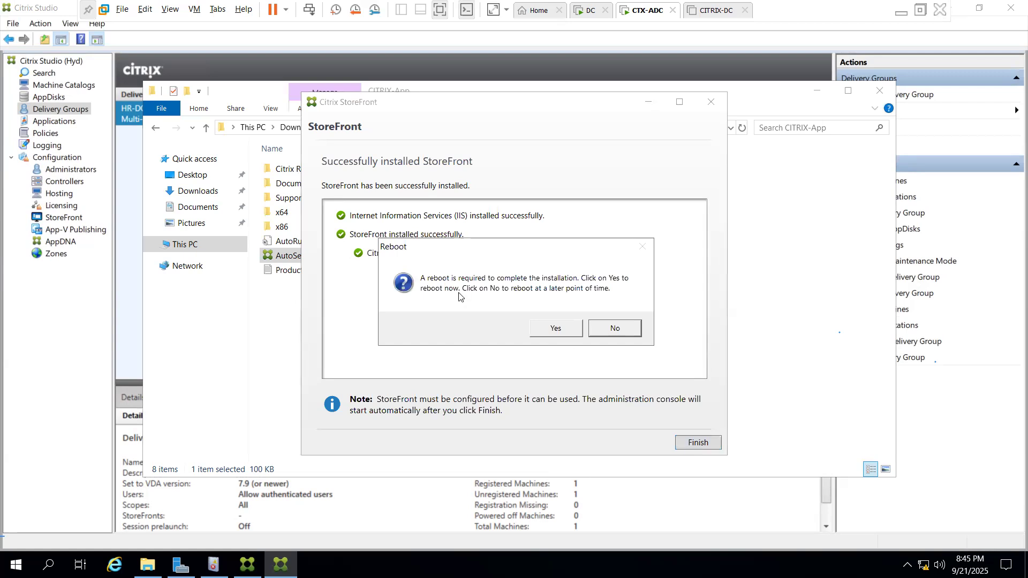
pyautogui.click(555, 328)
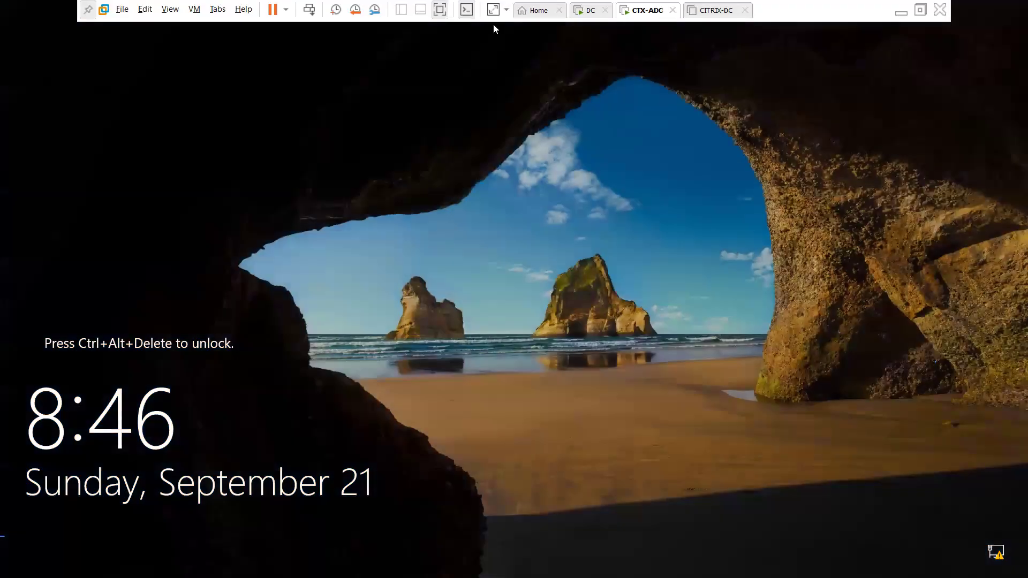
# Send Ctrl+Alt+Del and sign in to the LAB domain with the user name and password
pyautogui.click(314, 11)
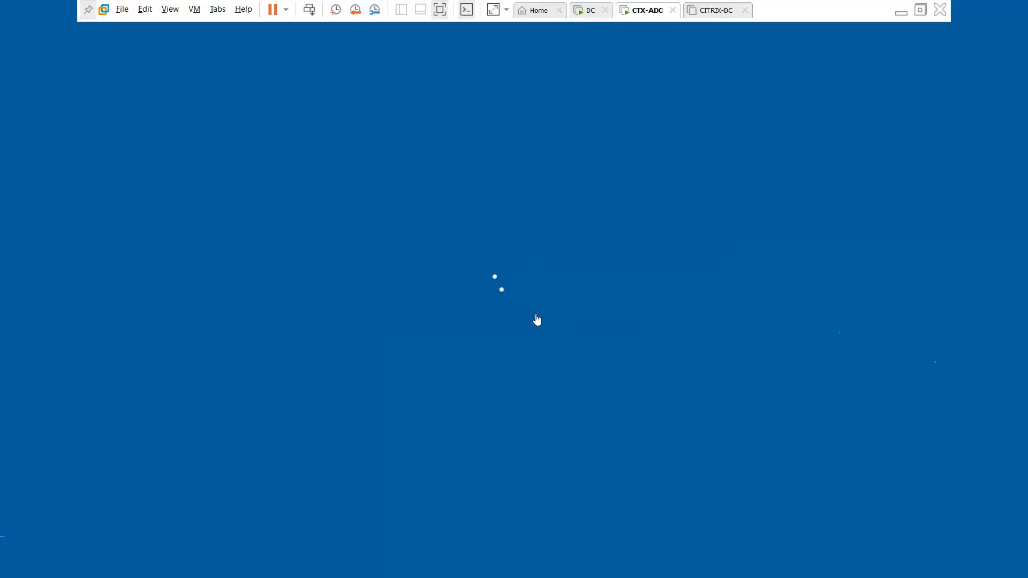
pyautogui.write('safi')
pyautogui.press('Tab')
pyautogui.write('Passw')
pyautogui.press('BackSpace')
pyautogui.press('BackSpace')
pyautogui.write('sword123!')
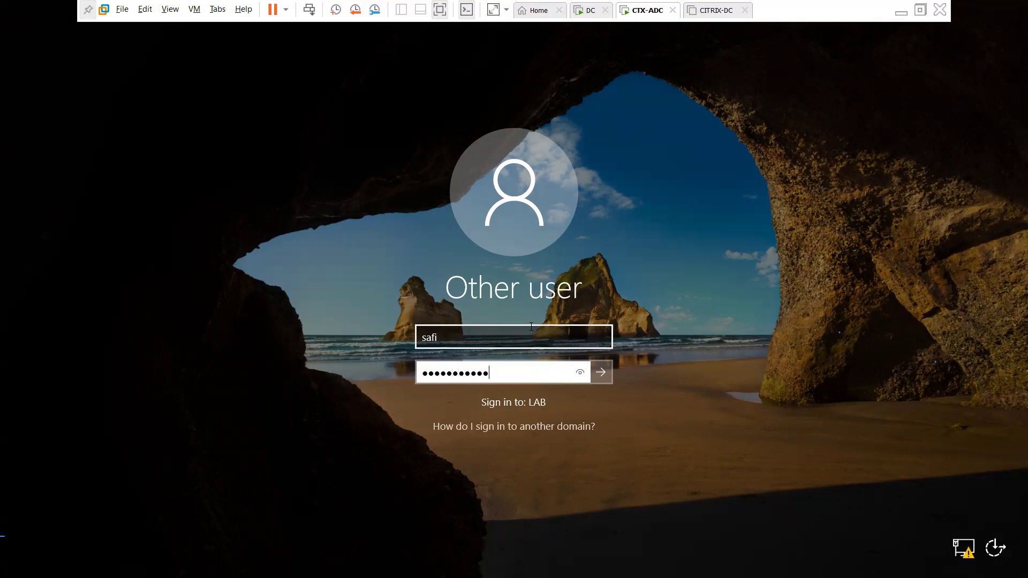
pyautogui.press('Return')
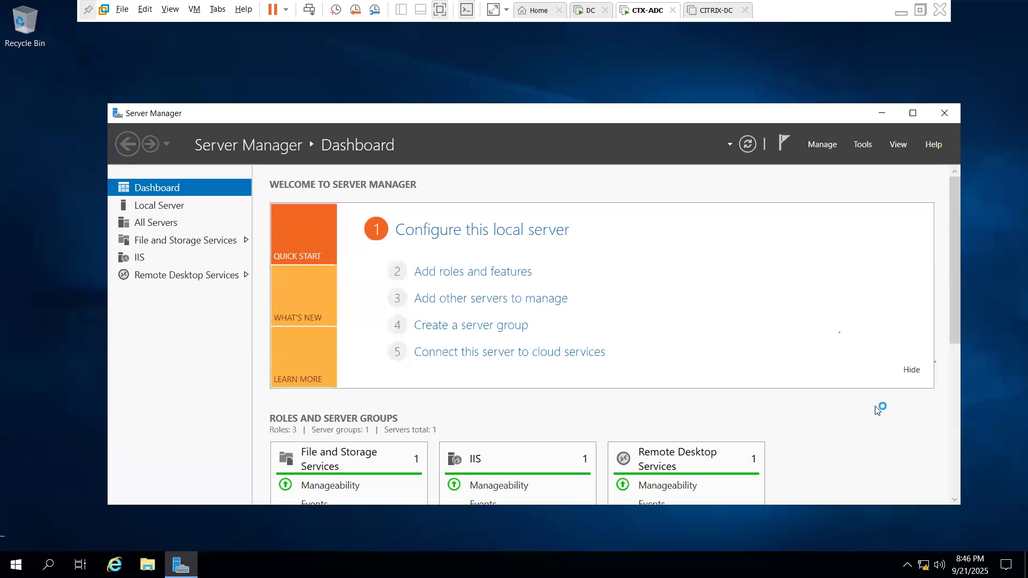
# Minimize Server Manager, launch Citrix StoreFront from Start, and approve the UAC prompt
pyautogui.click(884, 113)
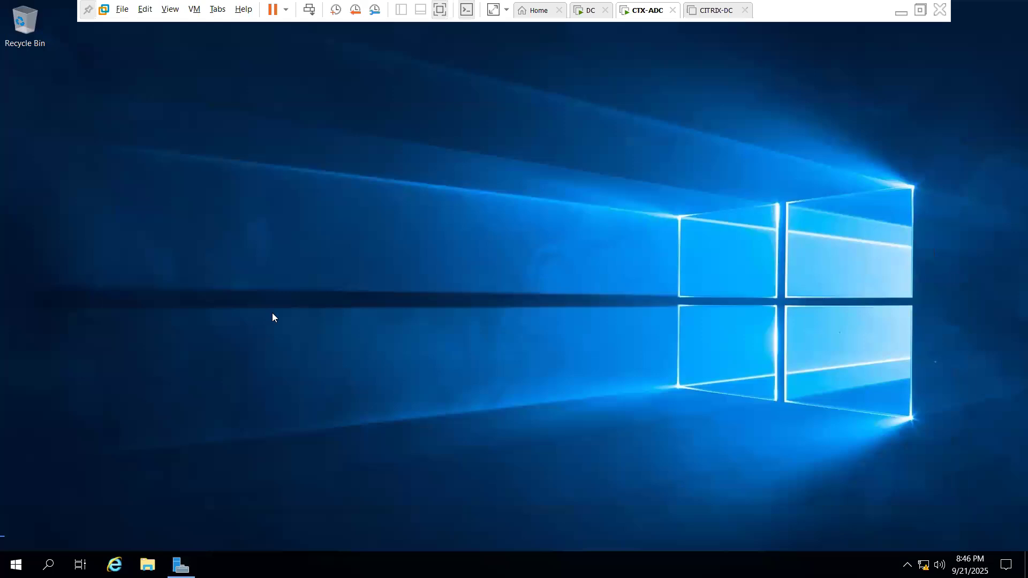
pyautogui.click(15, 565)
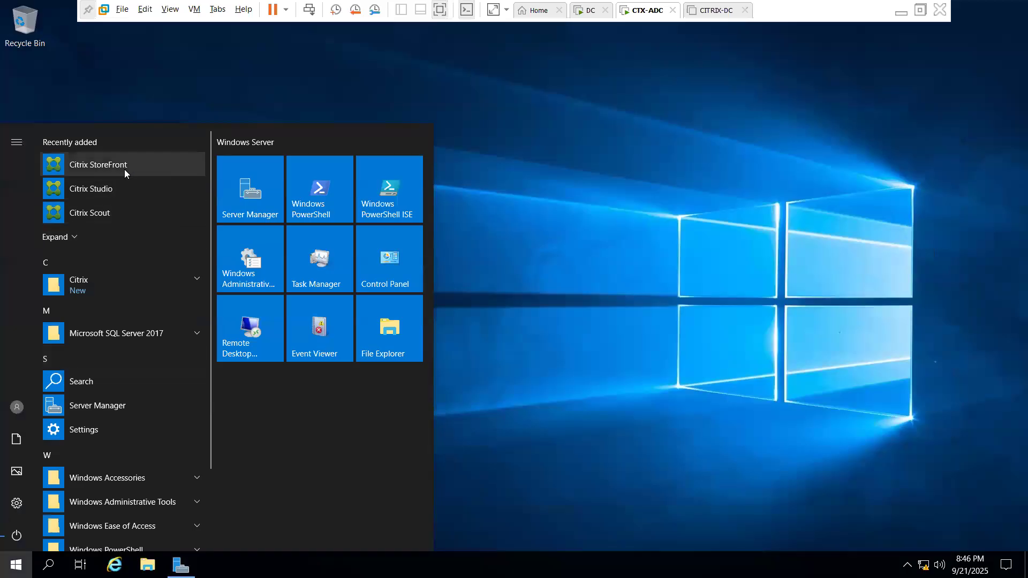
pyautogui.click(126, 165)
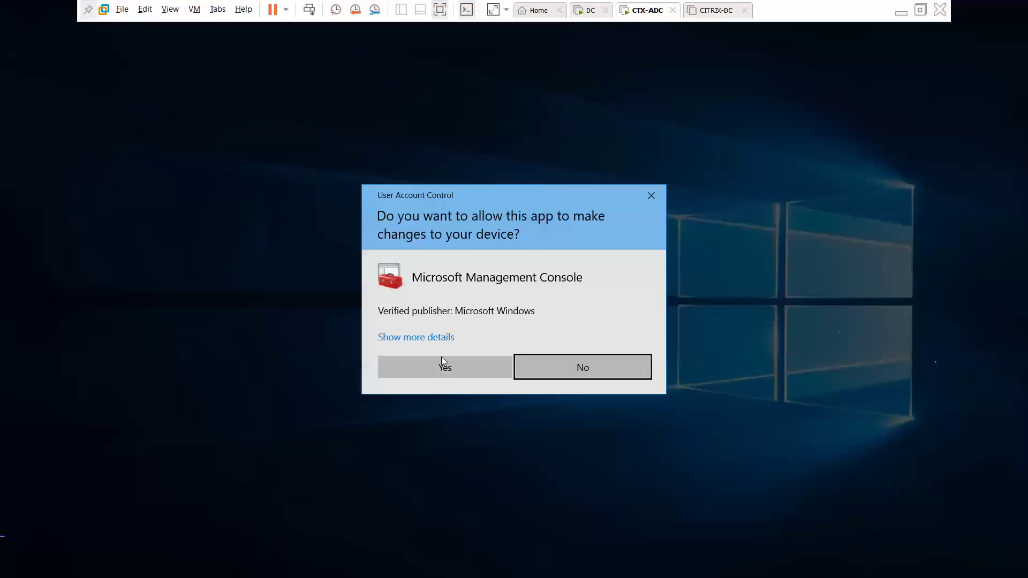
pyautogui.click(465, 363)
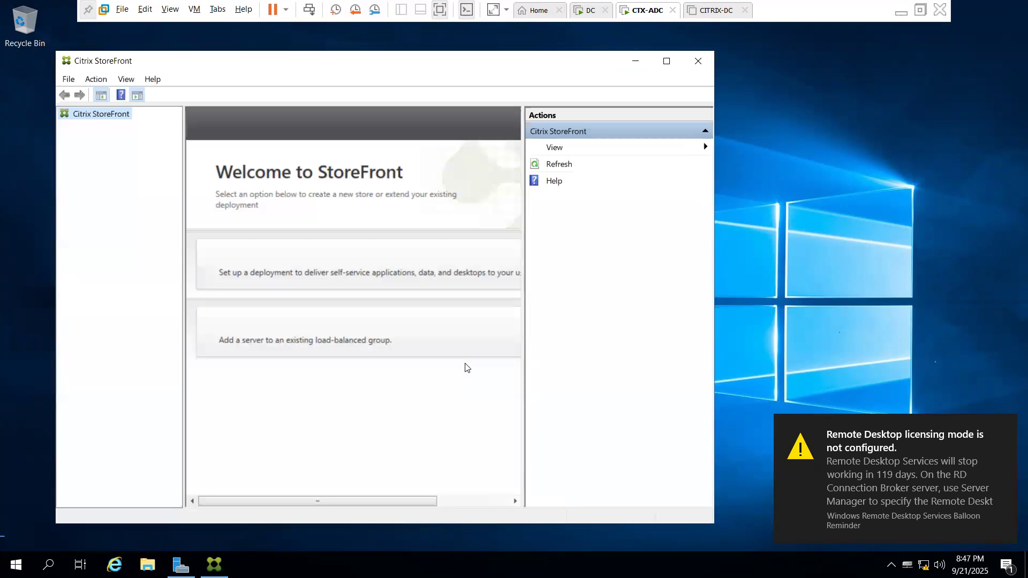
# Maximize the StoreFront console, then start and cancel the Create a new deployment wizard
pyautogui.click(666, 61)
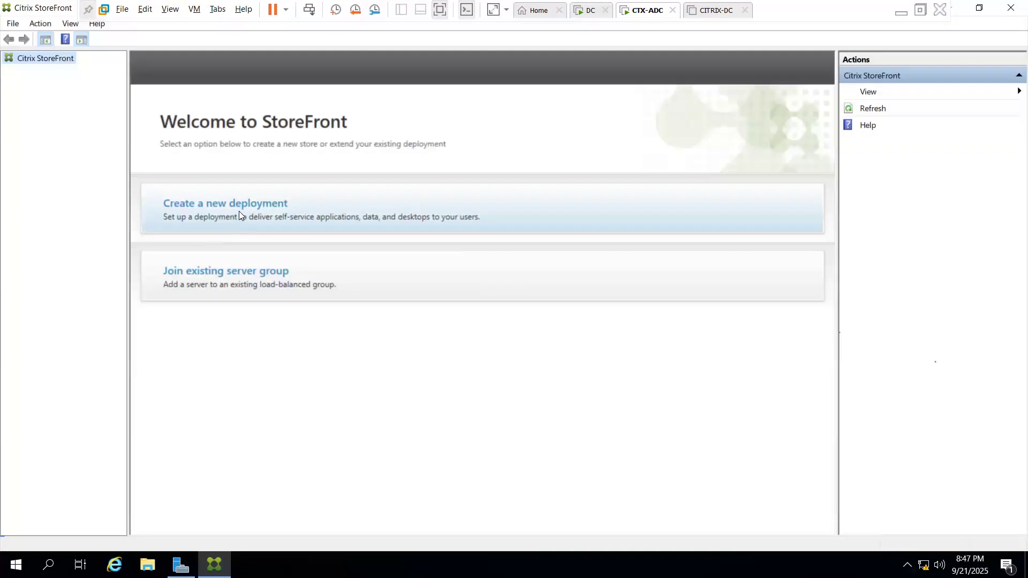
pyautogui.click(210, 203)
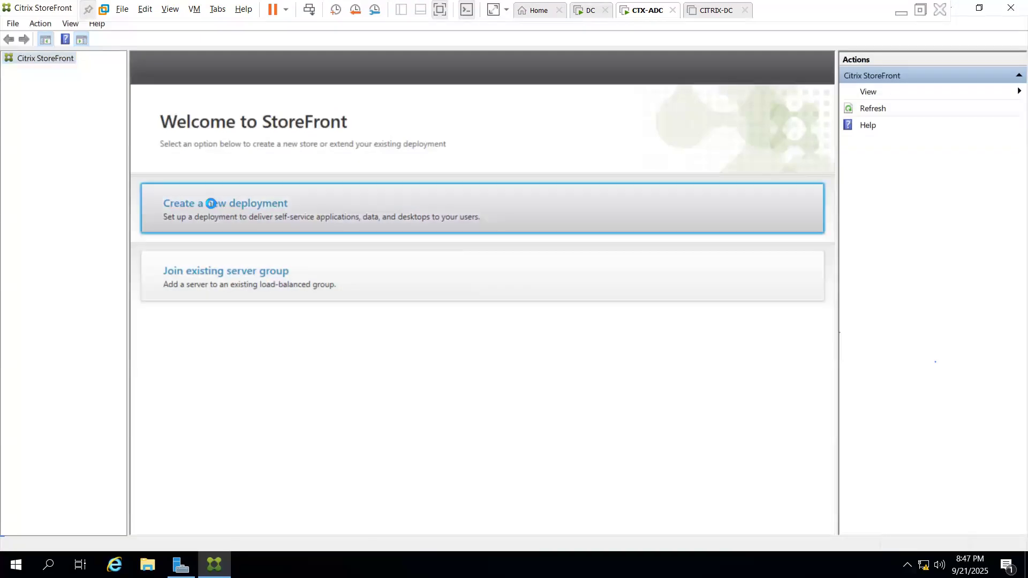
pyautogui.click(612, 457)
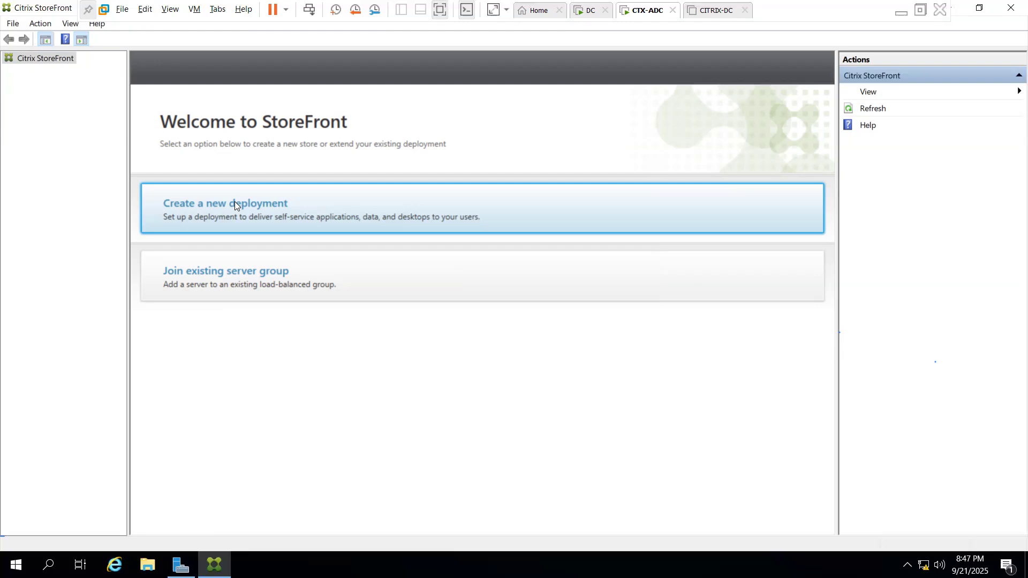
pyautogui.click(235, 202)
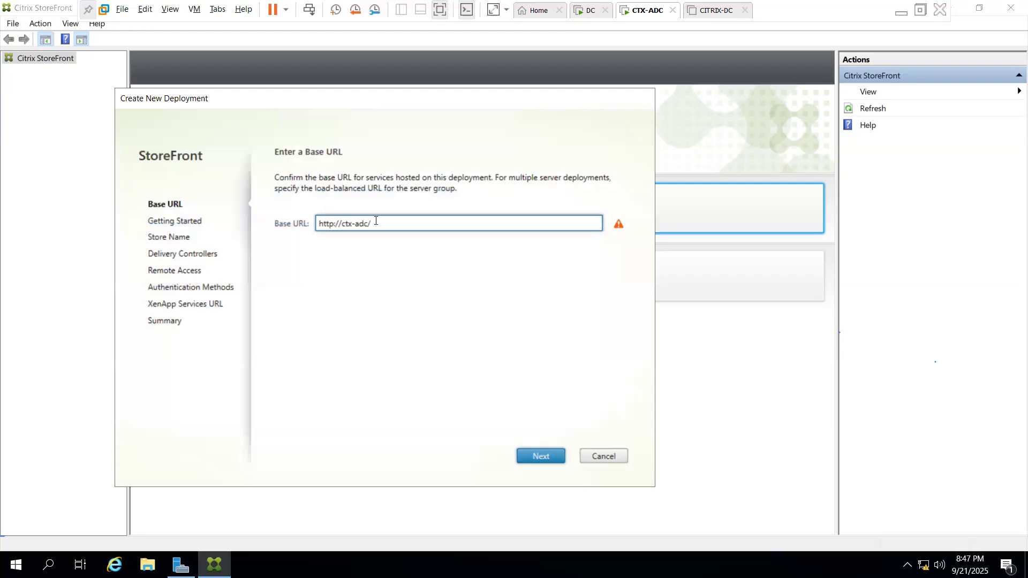
pyautogui.click(537, 456)
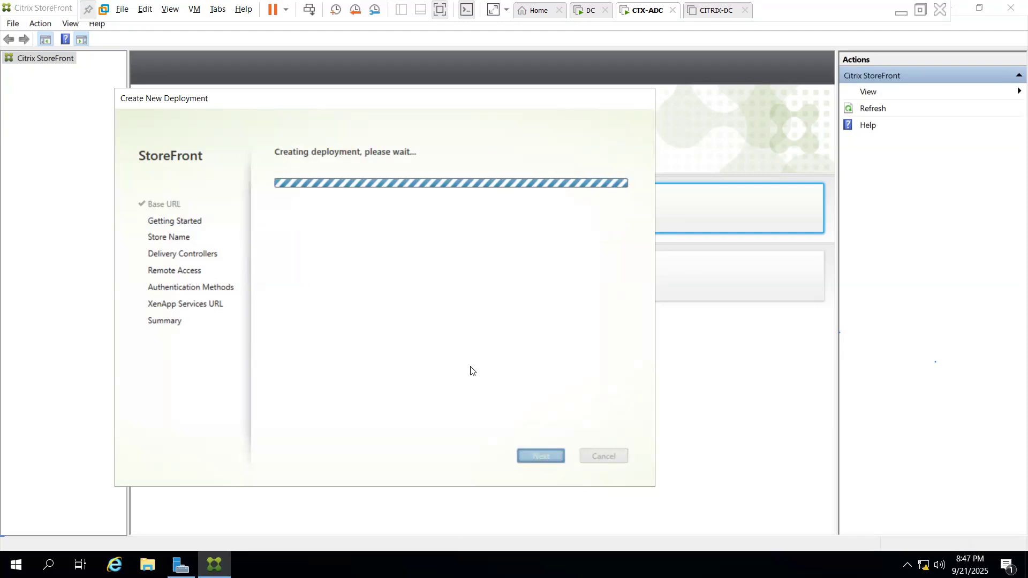
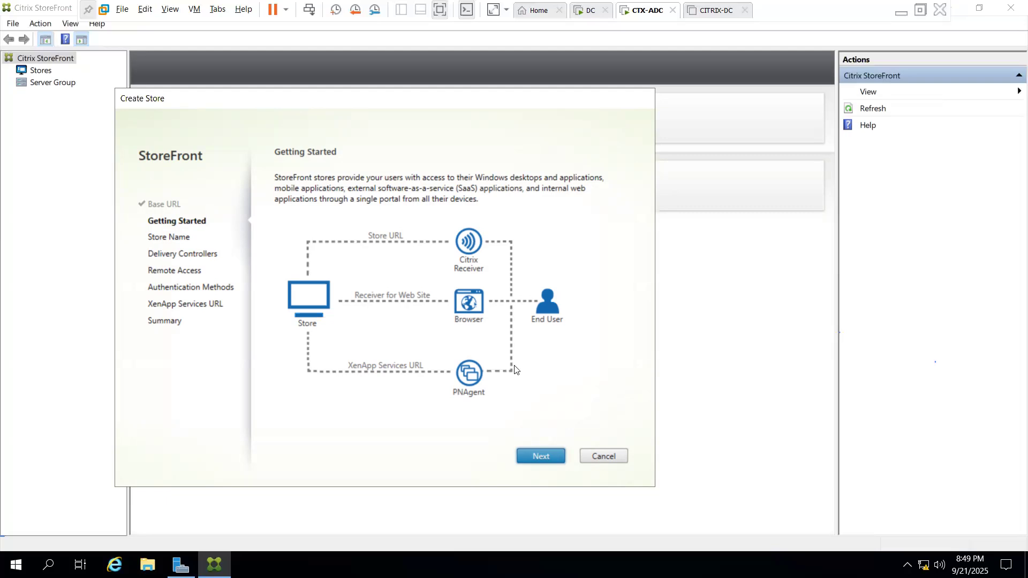
# Enter 'citrix' as the store name, fixing a typo, and advance to Delivery Controllers
pyautogui.click(539, 453)
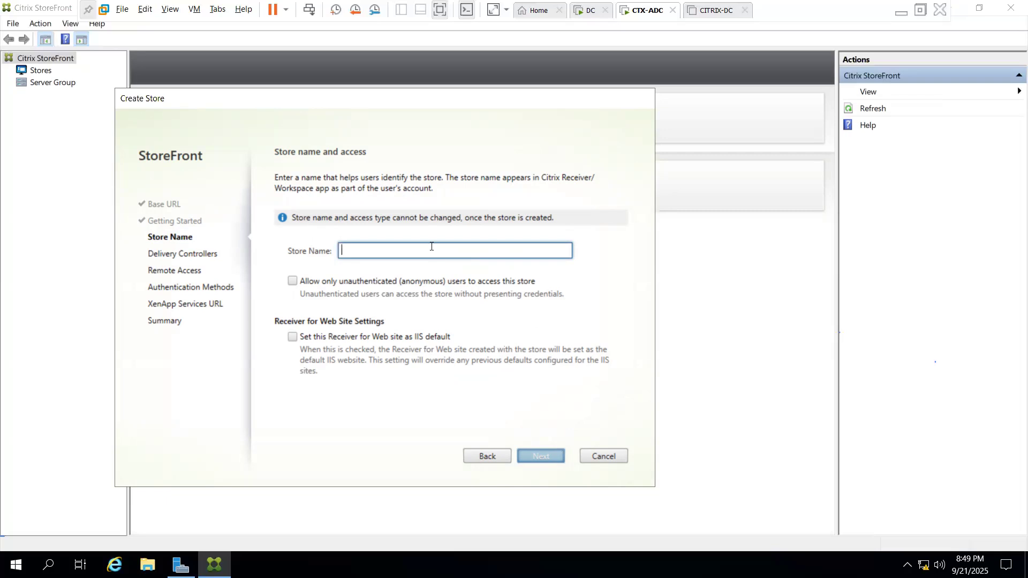
pyautogui.write('ci')
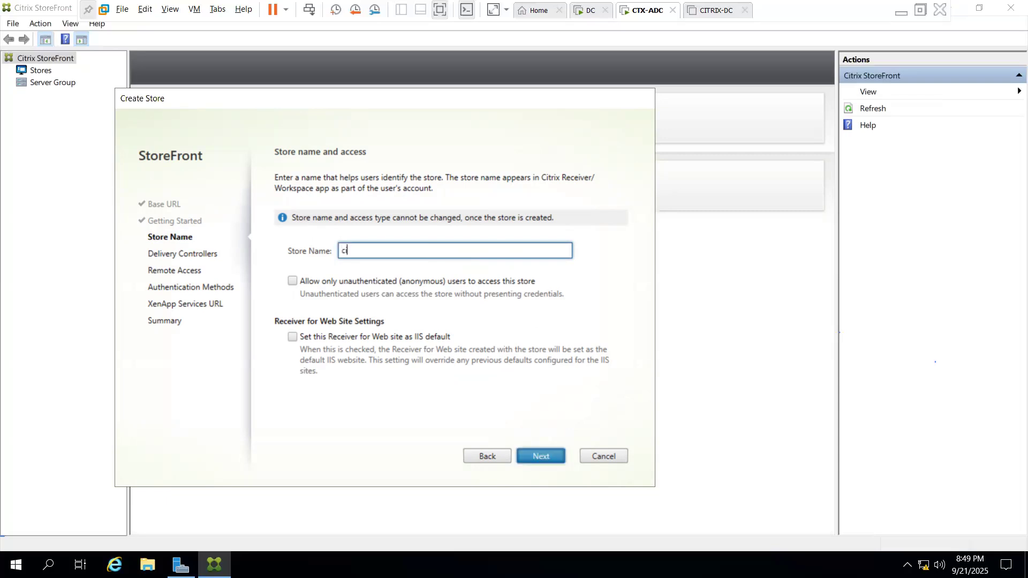
pyautogui.write('trix')
pyautogui.press('BackSpace')
pyautogui.press('BackSpace')
pyautogui.press('BackSpace')
pyautogui.press('BackSpace')
pyautogui.press('BackSpace')
pyautogui.press('BackSpace')
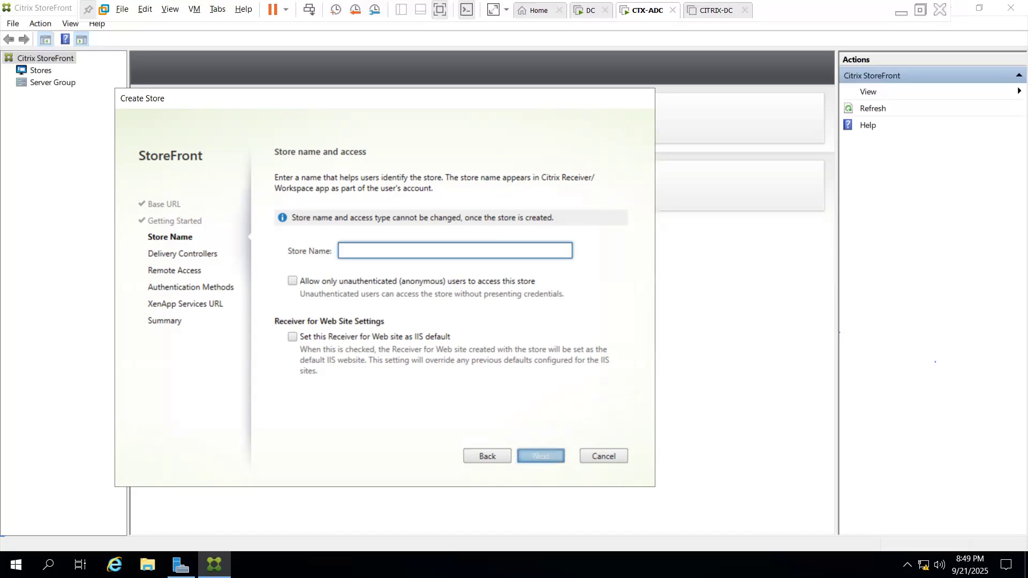
pyautogui.write('cit')
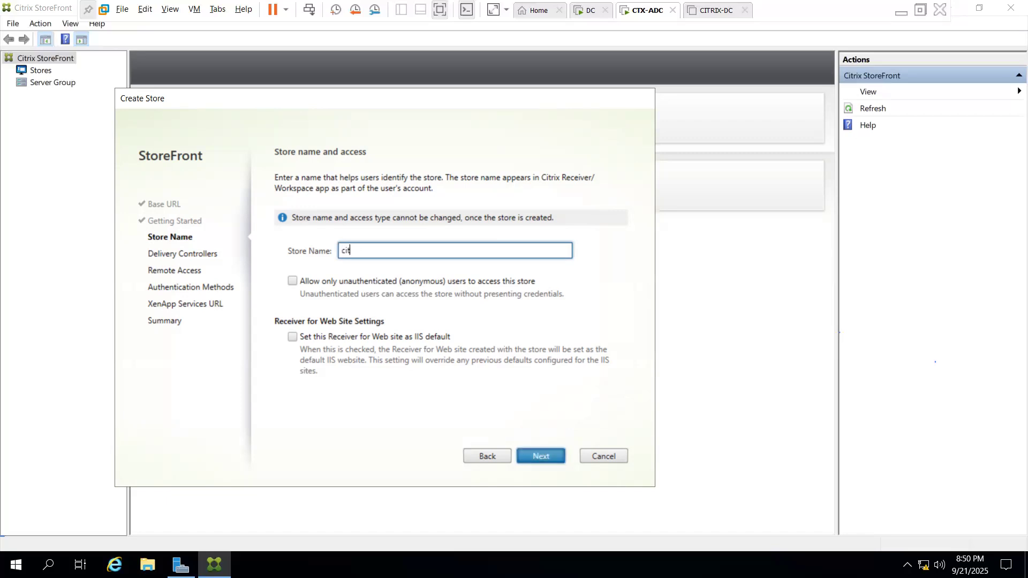
pyautogui.write('rix')
pyautogui.click(540, 456)
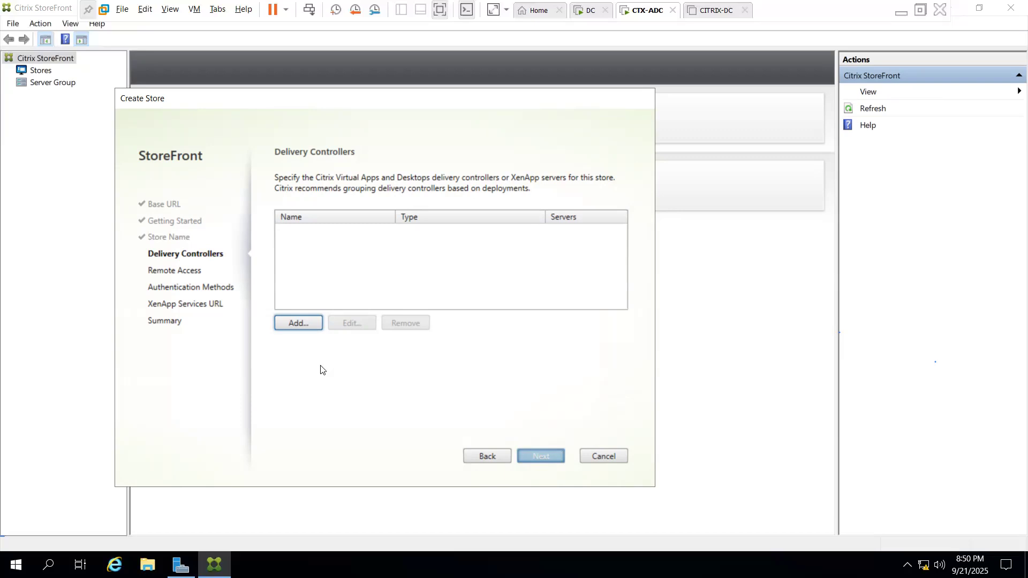
# Add delivery controller 'Controller' with server CTX-ADC.lab.com, copied from System Properties
pyautogui.click(298, 323)
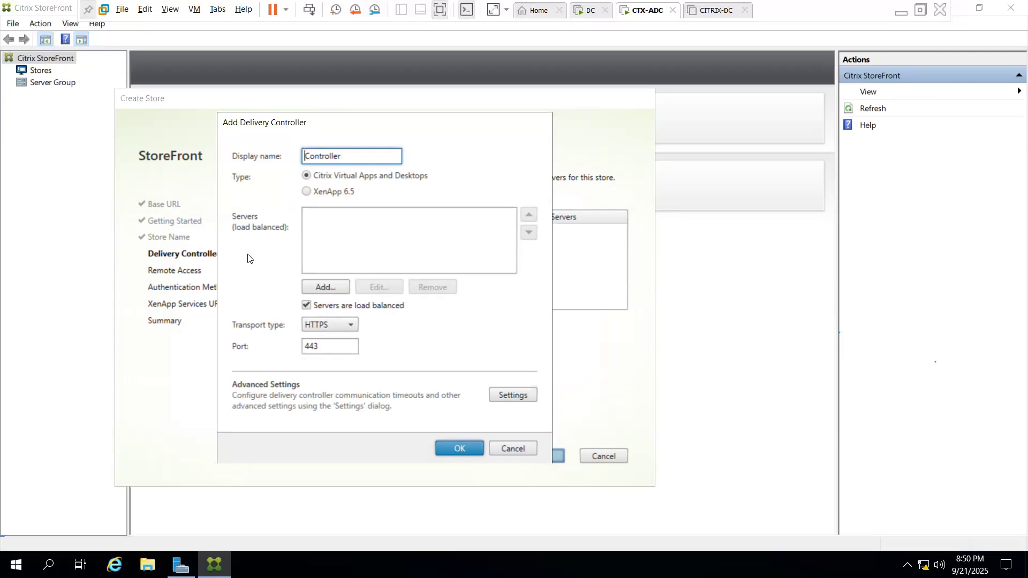
pyautogui.click(326, 288)
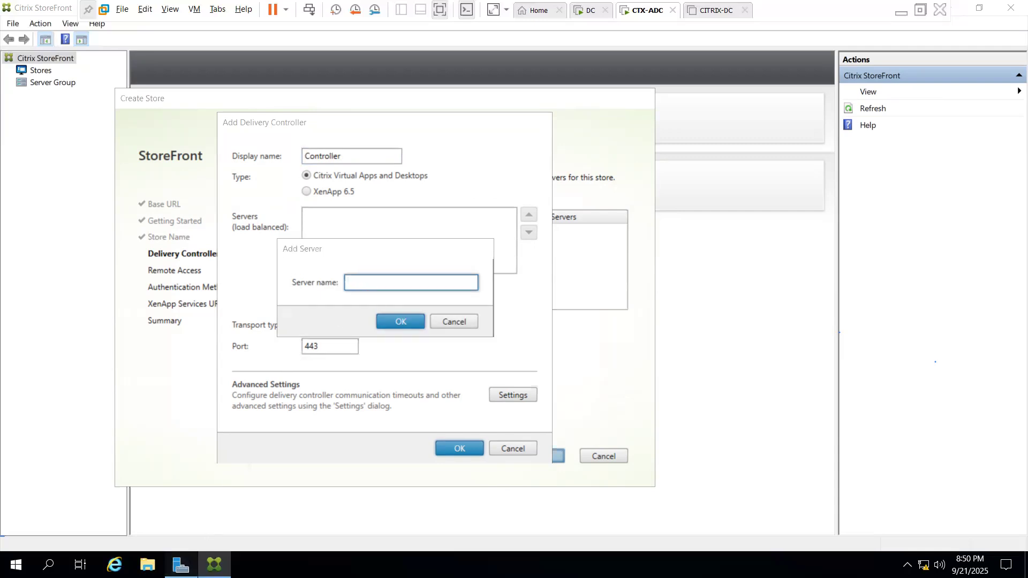
pyautogui.click(181, 565)
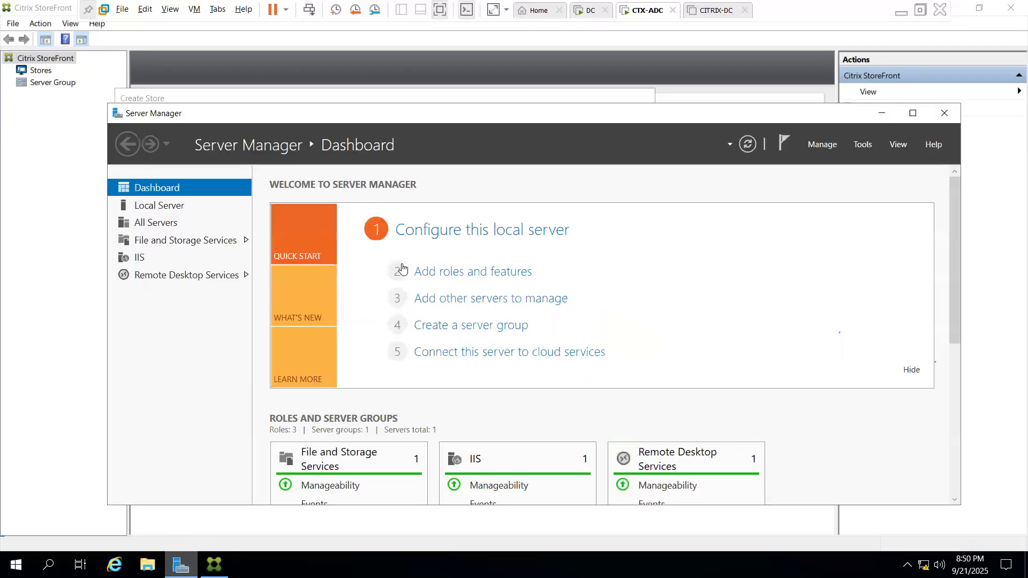
pyautogui.click(183, 205)
pyautogui.click(414, 215)
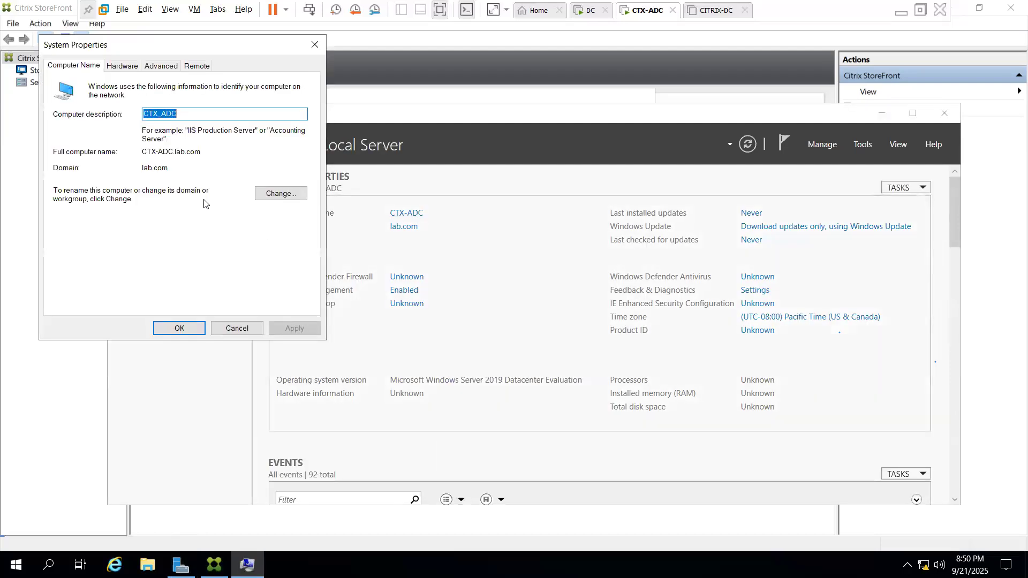
pyautogui.moveTo(201, 152); pyautogui.dragTo(139, 158)
pyautogui.hotkey('ctrl', 'c')
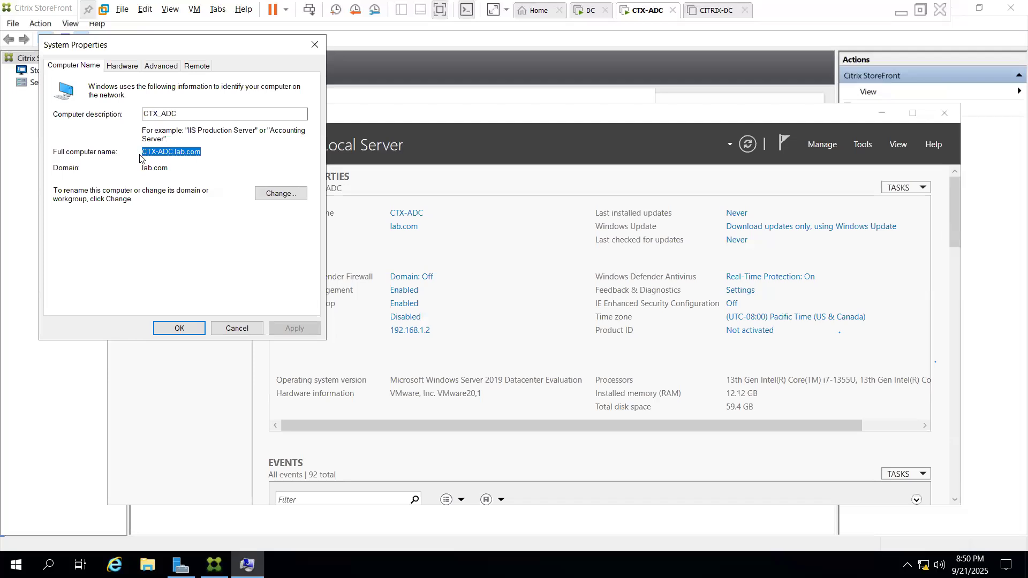
pyautogui.press('Escape')
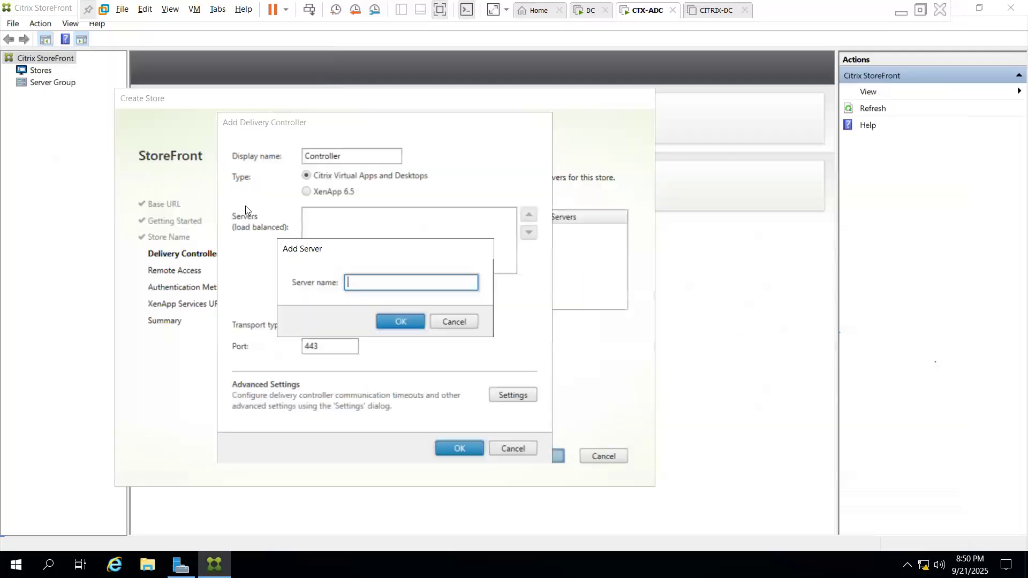
pyautogui.hotkey('ctrl', 'v')
pyautogui.click(392, 315)
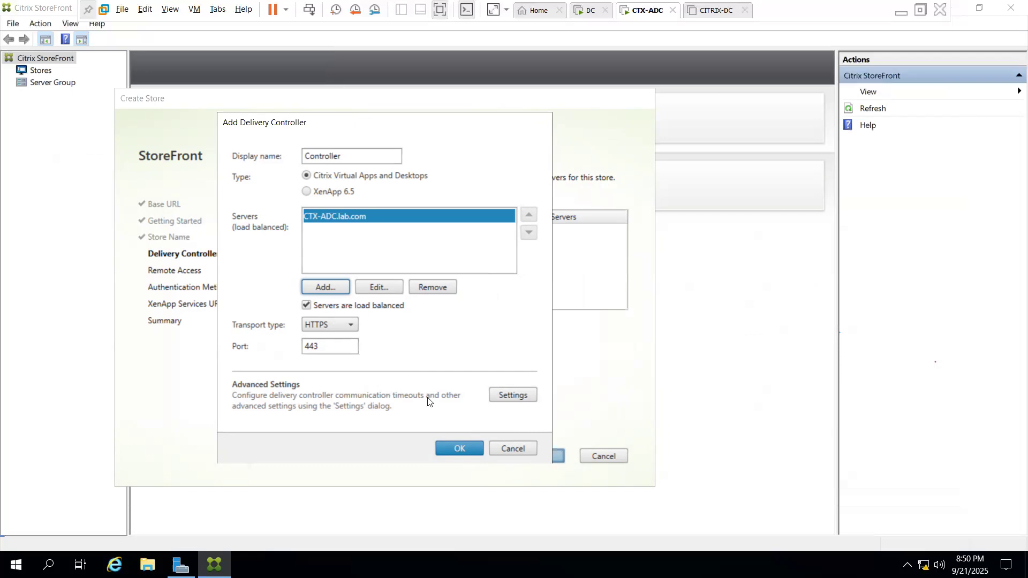
pyautogui.click(454, 451)
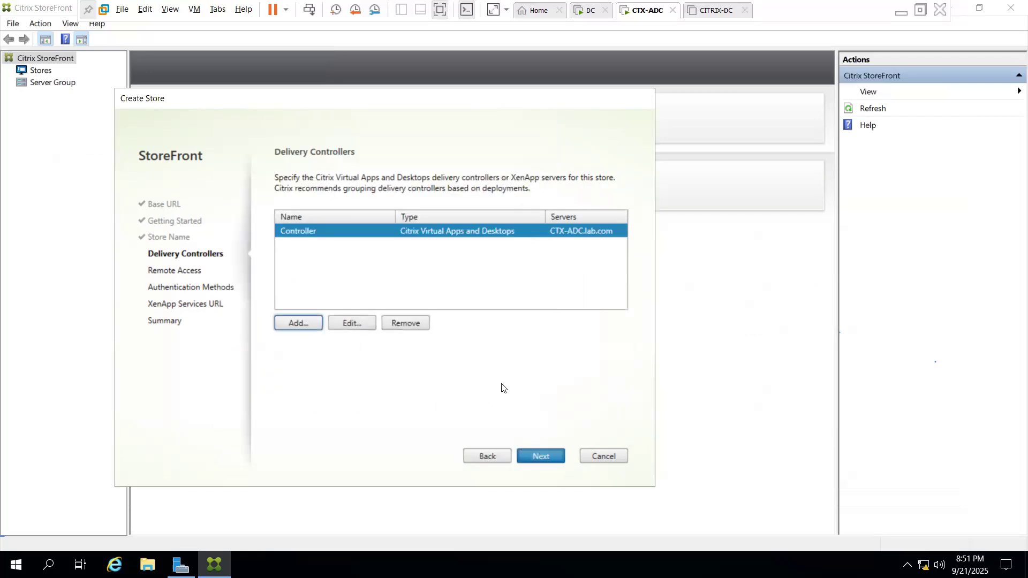
# Leave remote access disabled and keep user name and password authentication
pyautogui.click(542, 455)
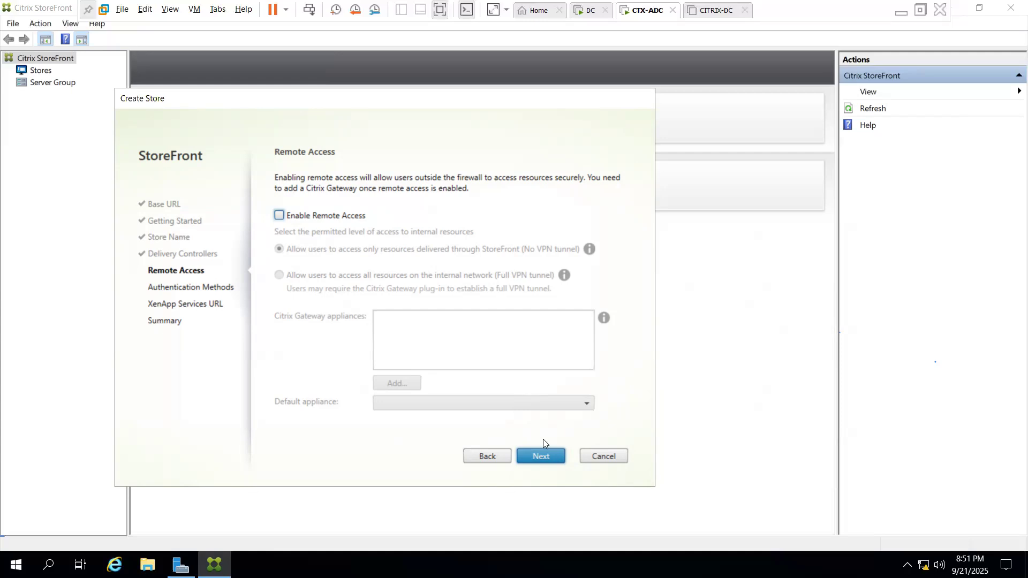
pyautogui.click(544, 455)
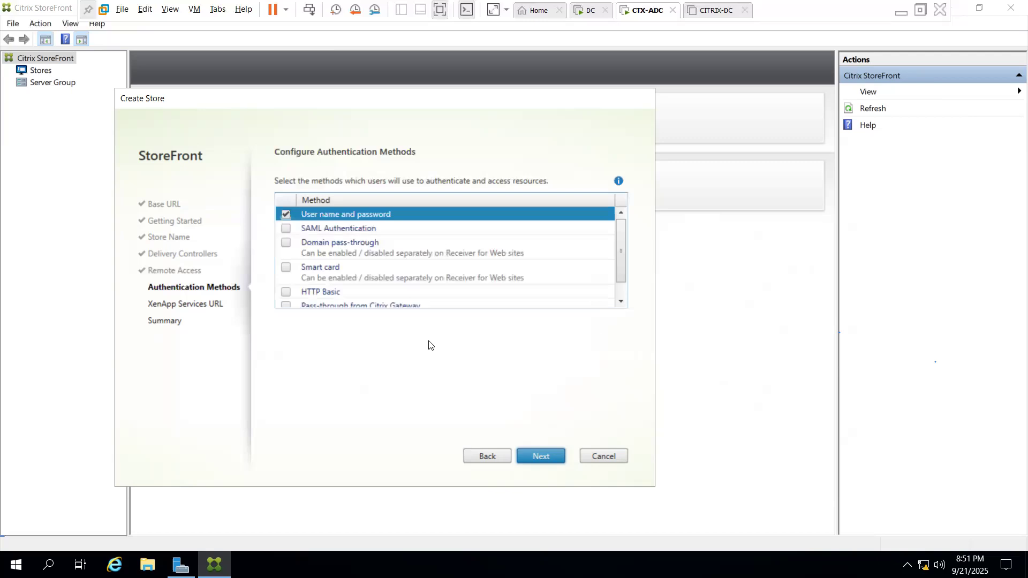
pyautogui.click(621, 302)
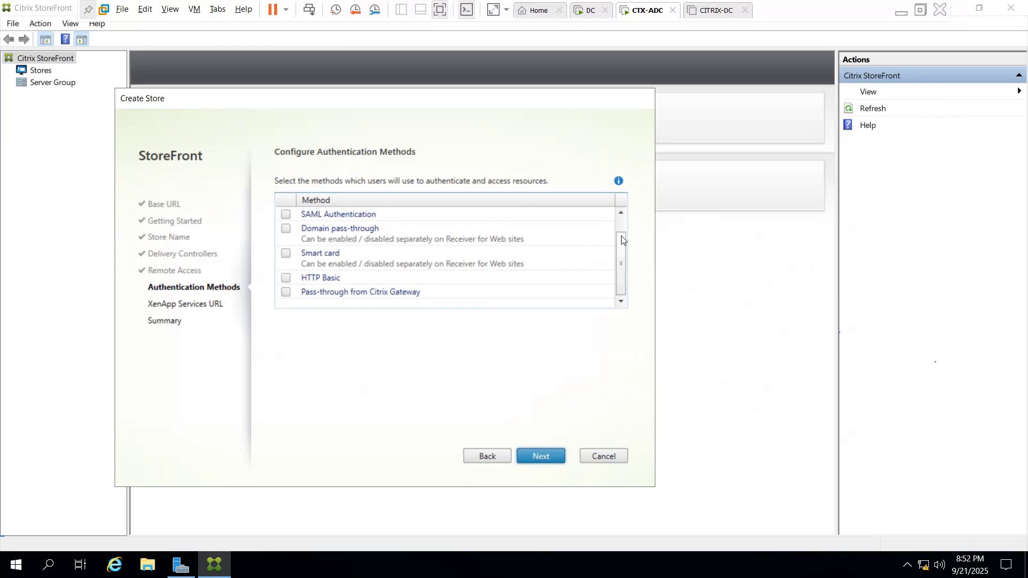
pyautogui.click(620, 219)
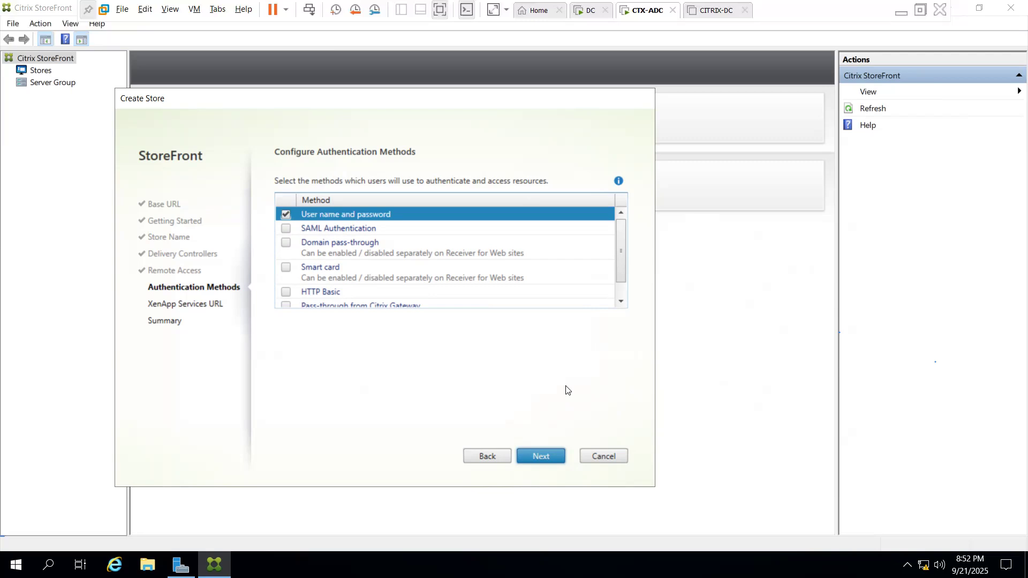
pyautogui.click(540, 456)
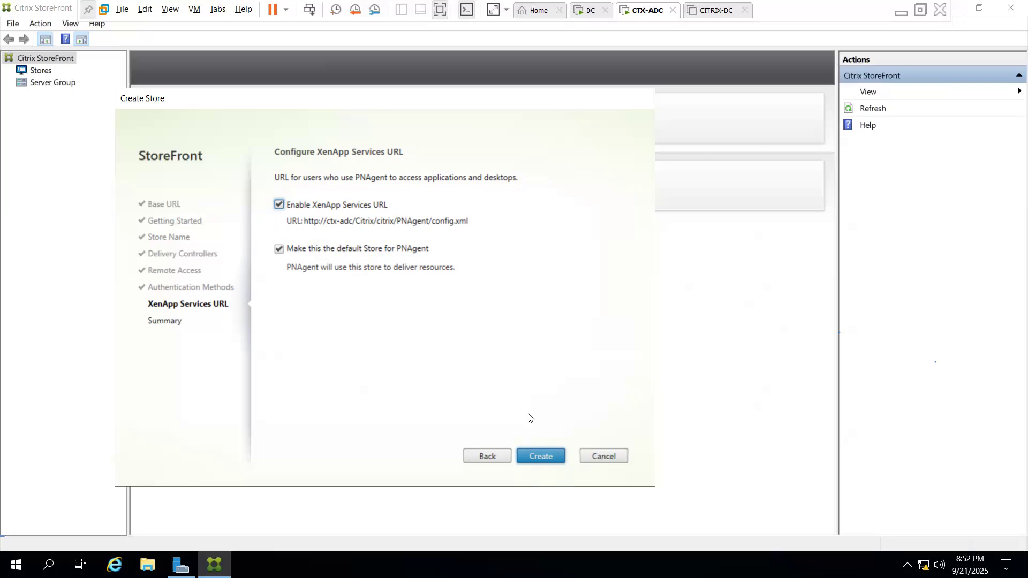
# Keep the XenApp Services URL enabled and create the citrix store
pyautogui.click(539, 456)
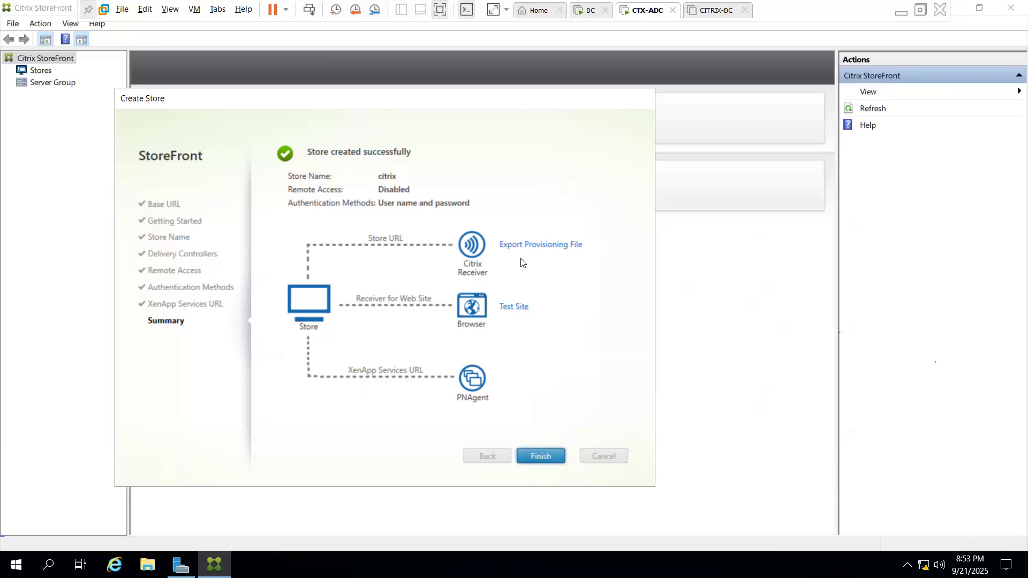
pyautogui.click(520, 308)
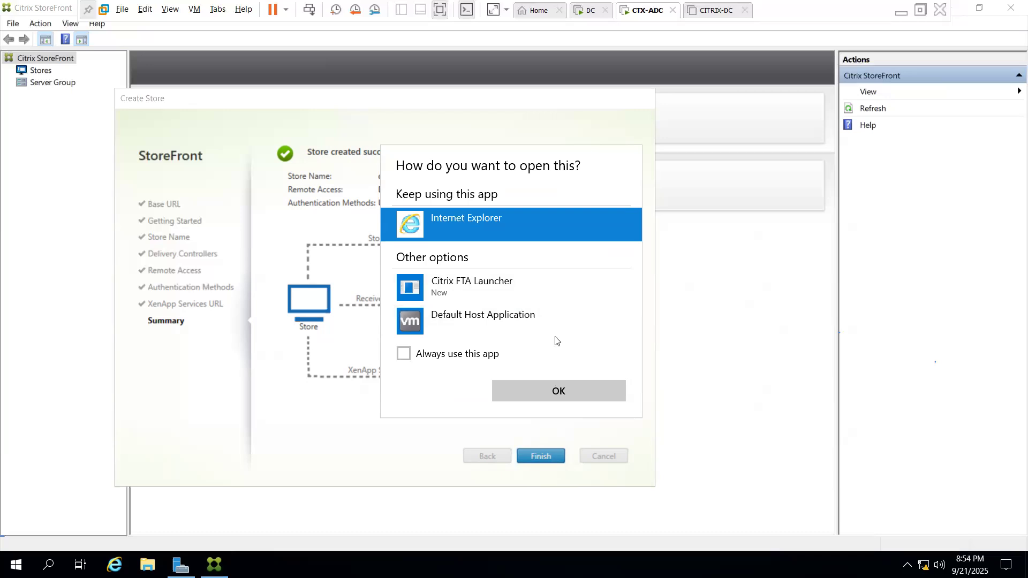
pyautogui.click(585, 390)
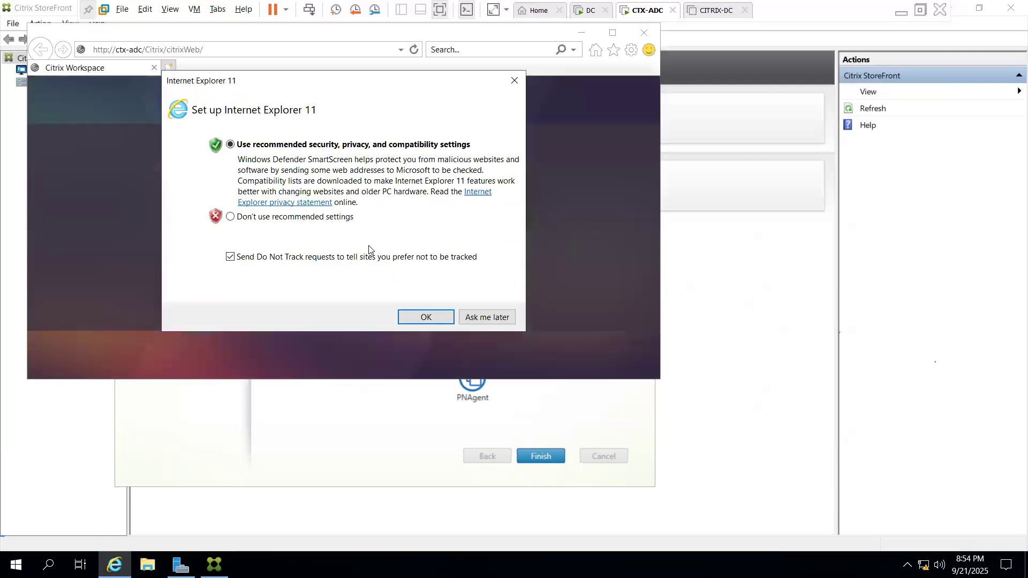
pyautogui.click(488, 317)
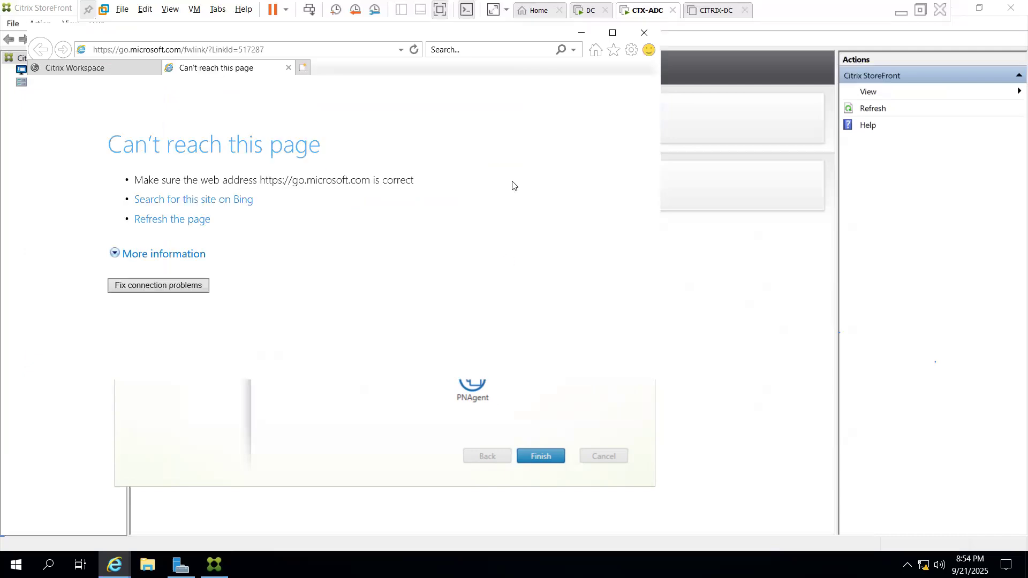
pyautogui.click(643, 34)
pyautogui.click(401, 215)
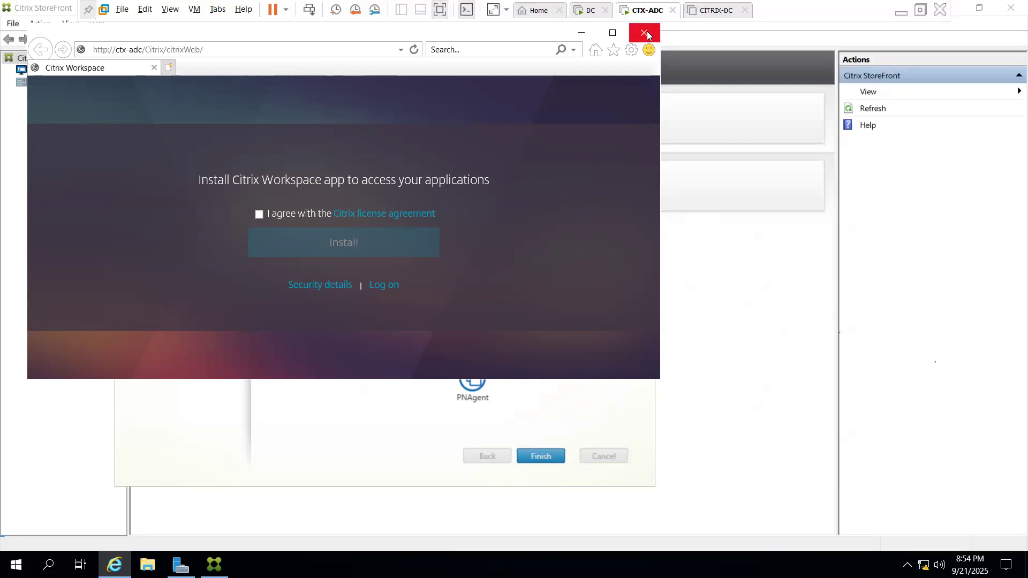
pyautogui.click(257, 216)
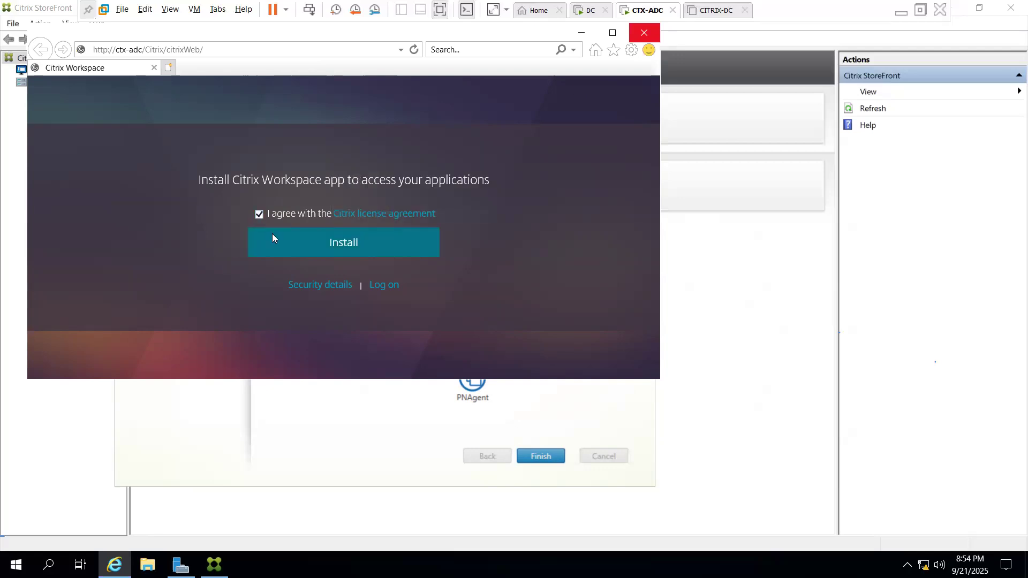
pyautogui.click(414, 248)
pyautogui.click(396, 268)
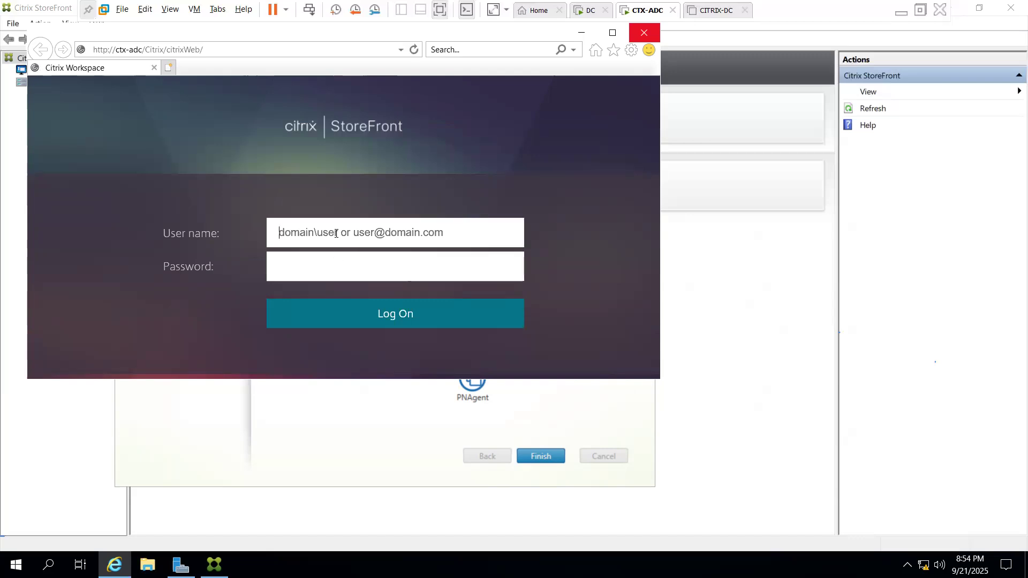
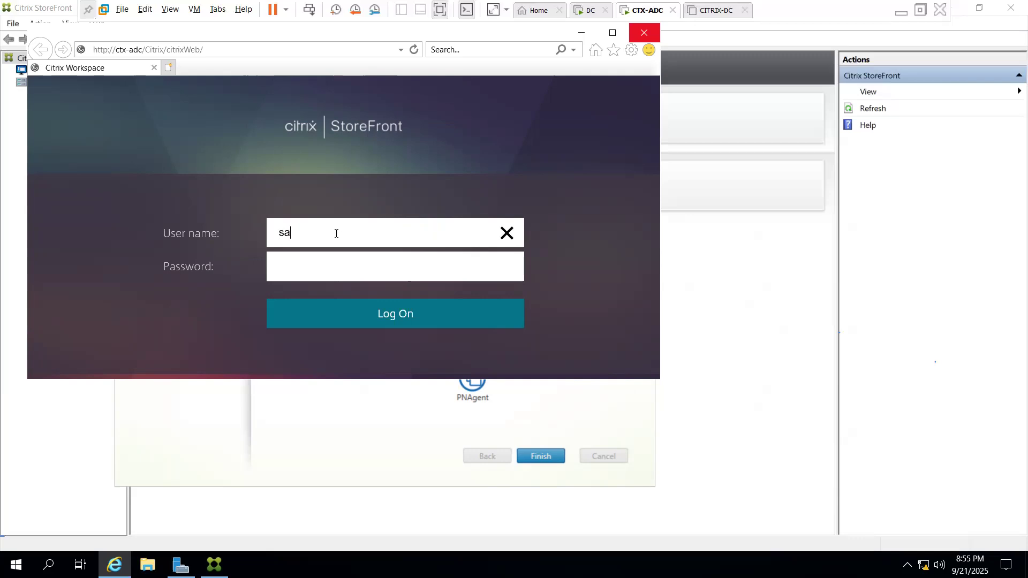
pyautogui.press('Return')
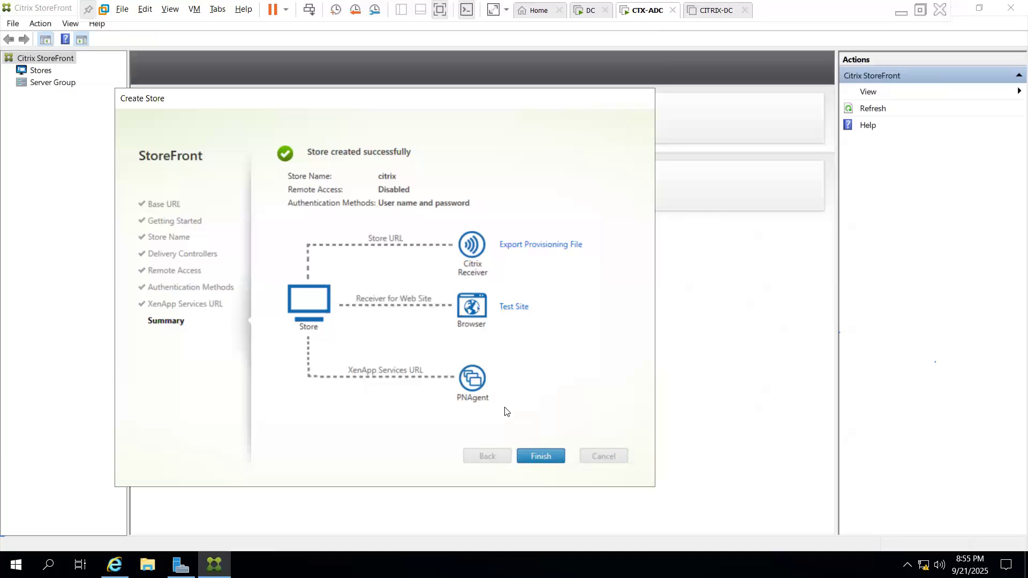
pyautogui.click(544, 455)
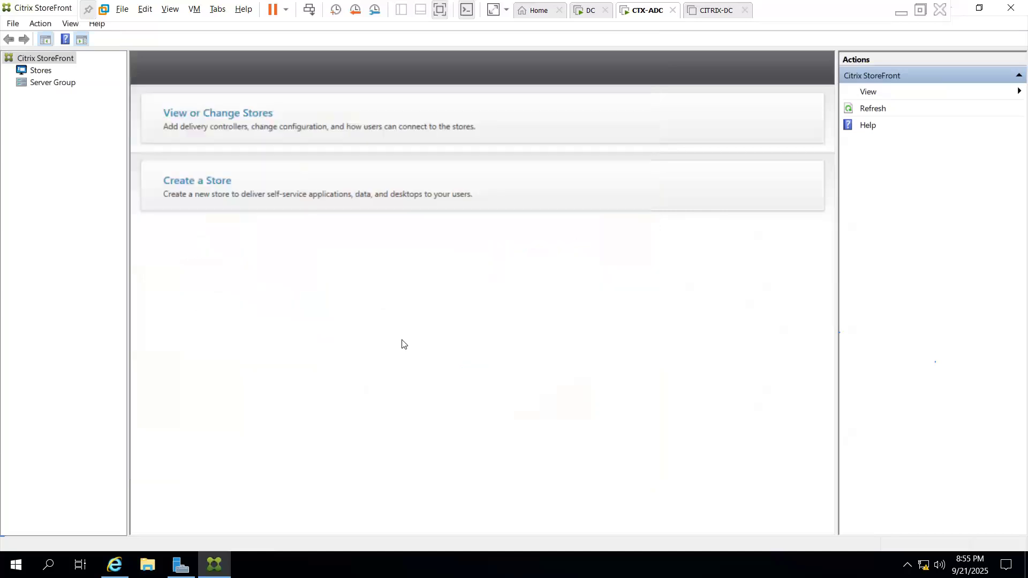
pyautogui.click(41, 71)
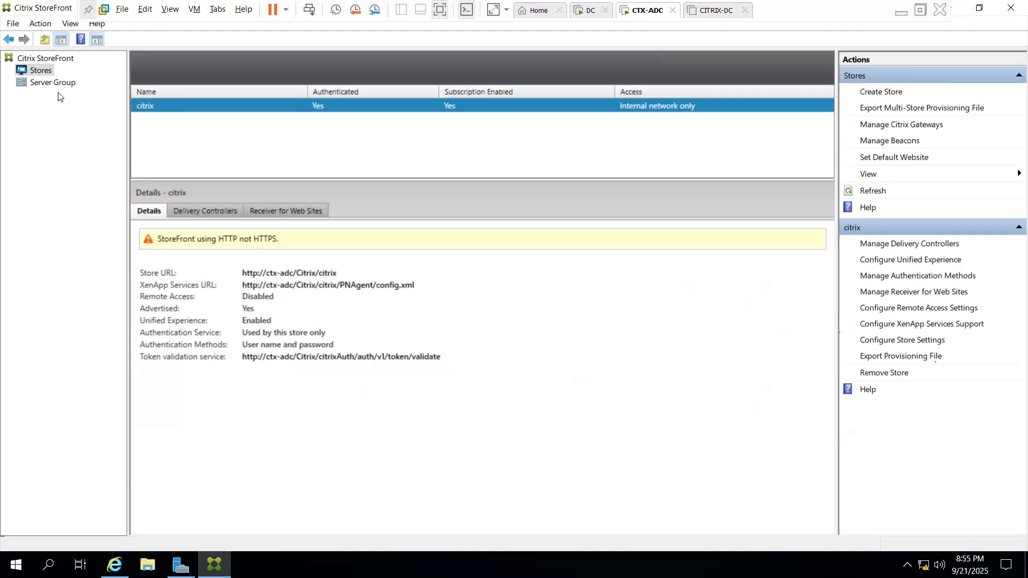
pyautogui.click(114, 565)
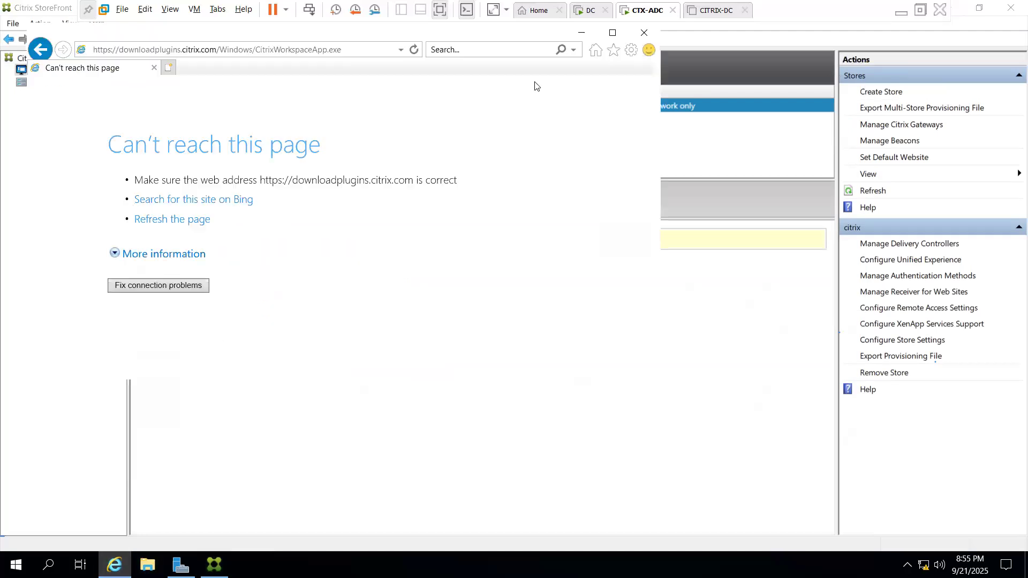
pyautogui.click(648, 34)
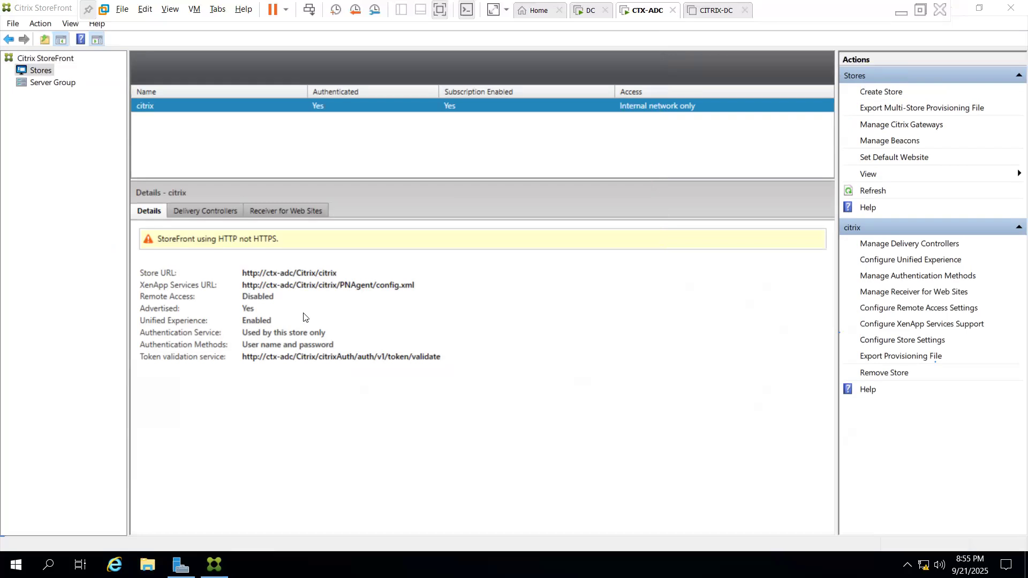
pyautogui.click(280, 274)
pyautogui.doubleClick(280, 274)
pyautogui.hotkey('ctrl', 'c')
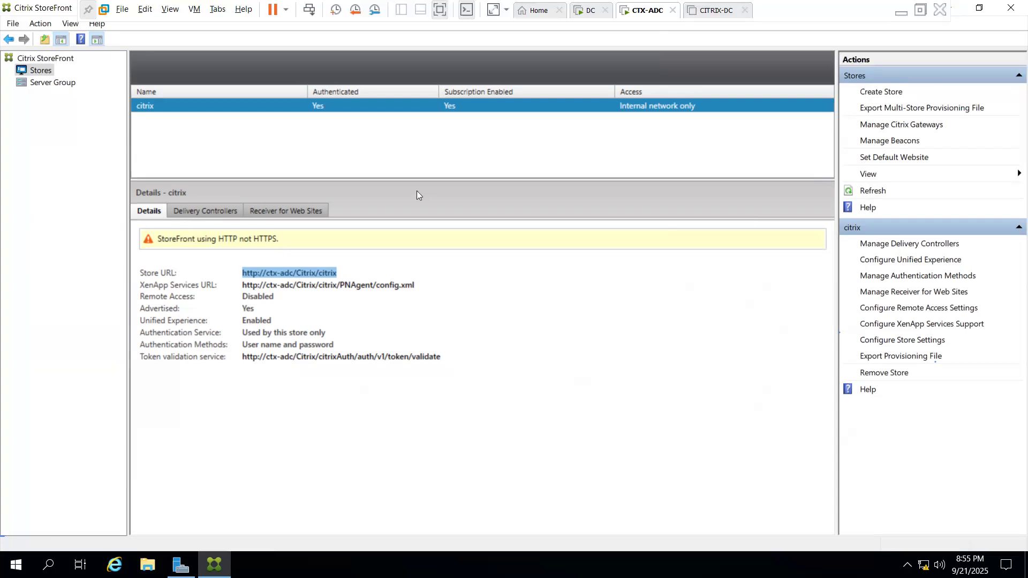
pyautogui.click(114, 565)
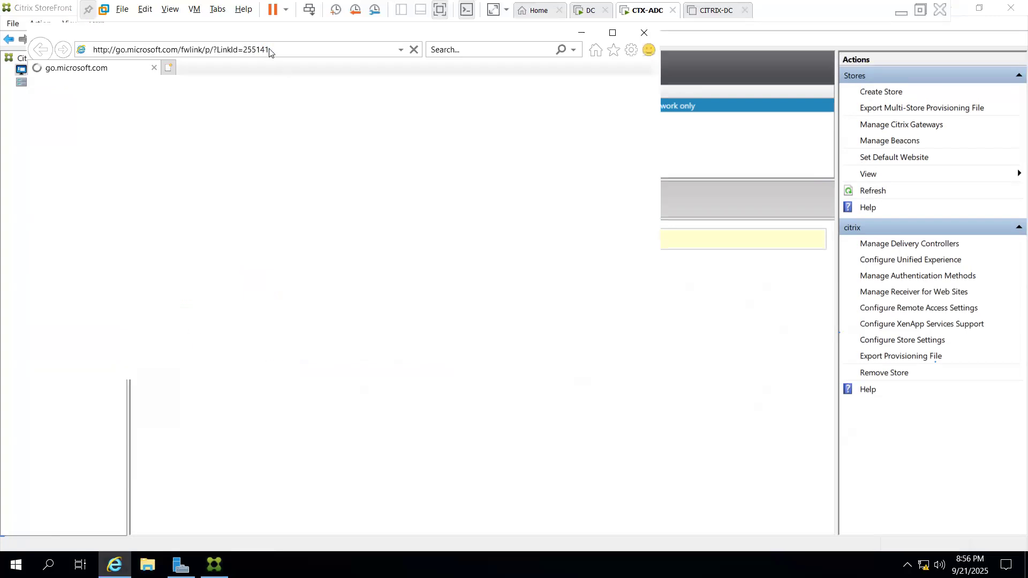
pyautogui.click(270, 48)
pyautogui.write('http://ctx-adc/Citrix/citrix')
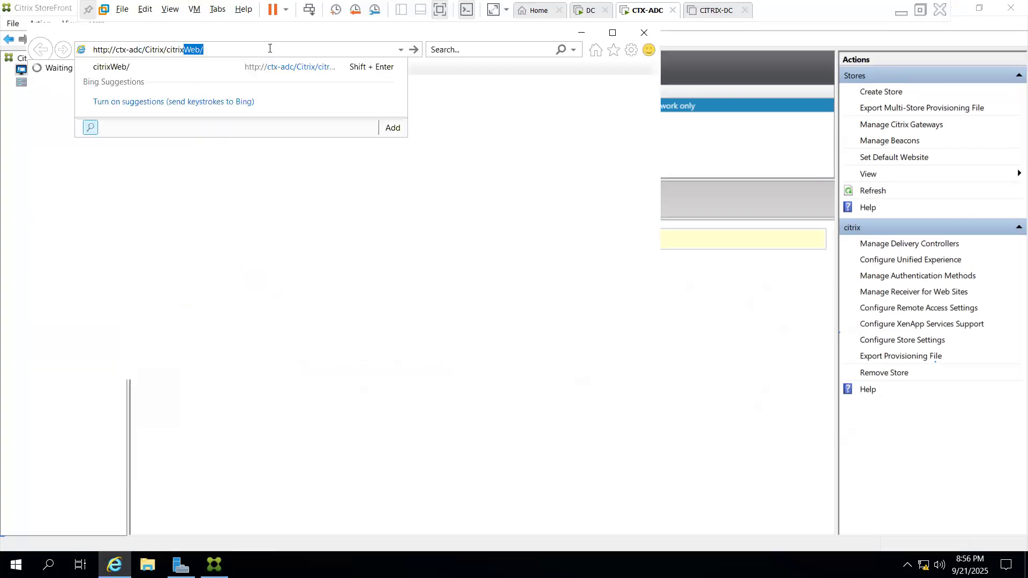
pyautogui.press('Return')
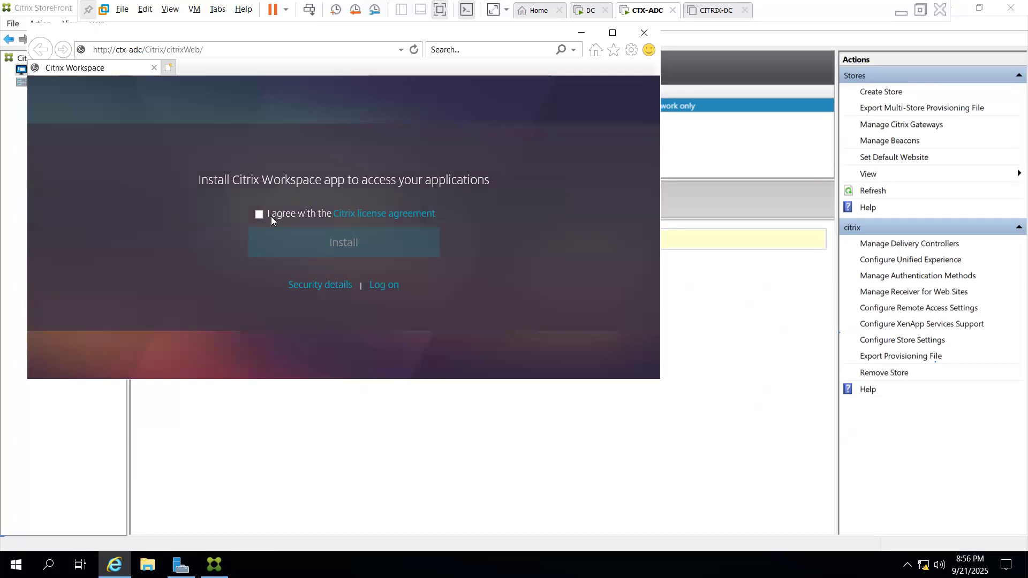
pyautogui.click(259, 215)
pyautogui.click(357, 243)
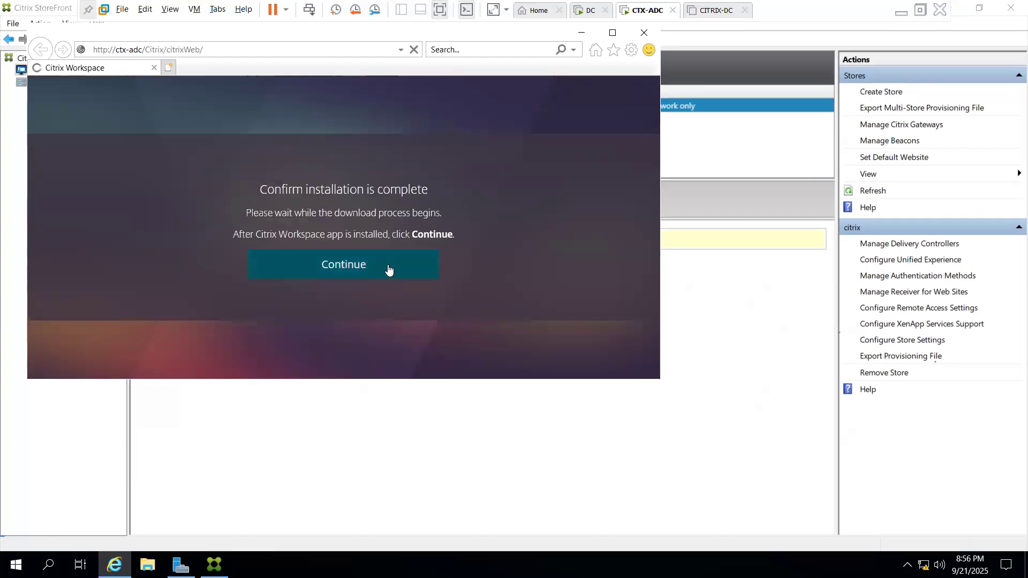
pyautogui.click(388, 268)
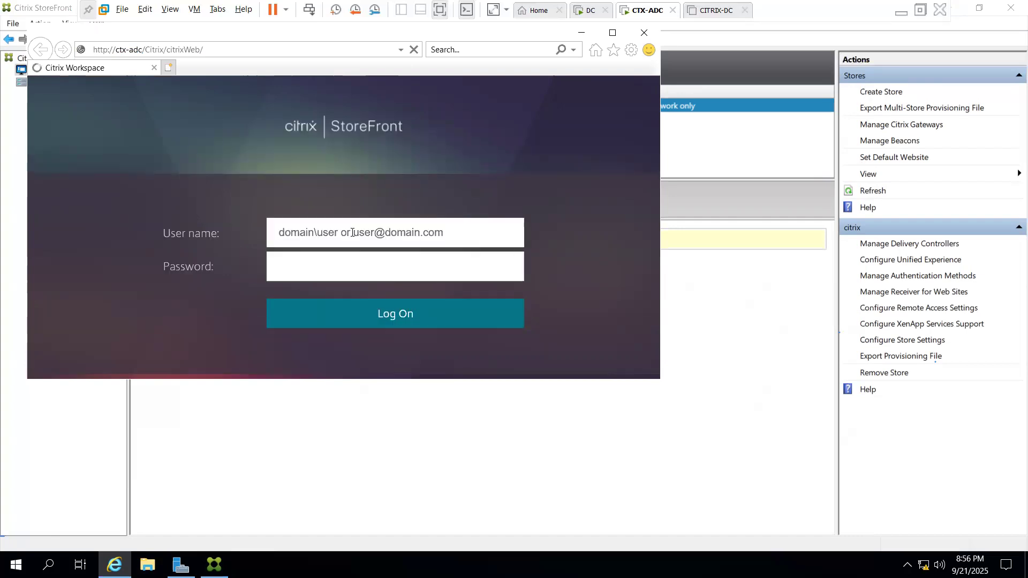
# Log on with the user's e-mail and password, then close the failed download page
pyautogui.press('Tab')
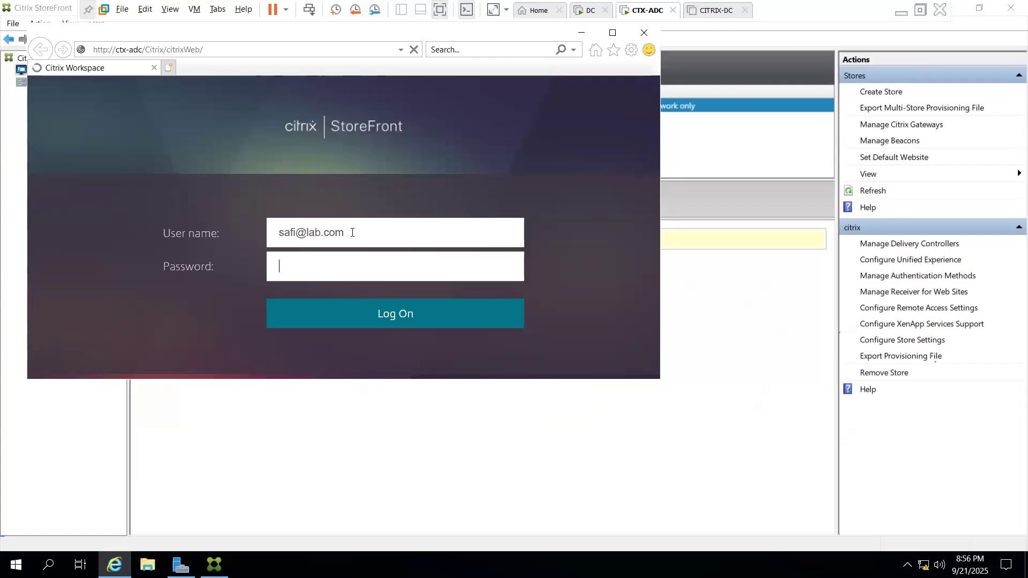
pyautogui.write('***********')
pyautogui.press('Return')
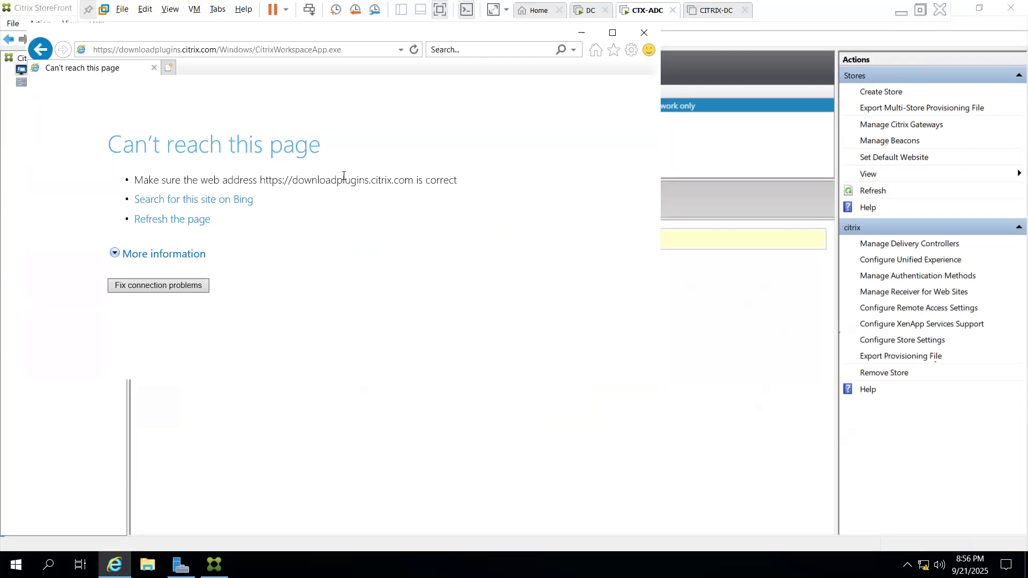
pyautogui.click(644, 33)
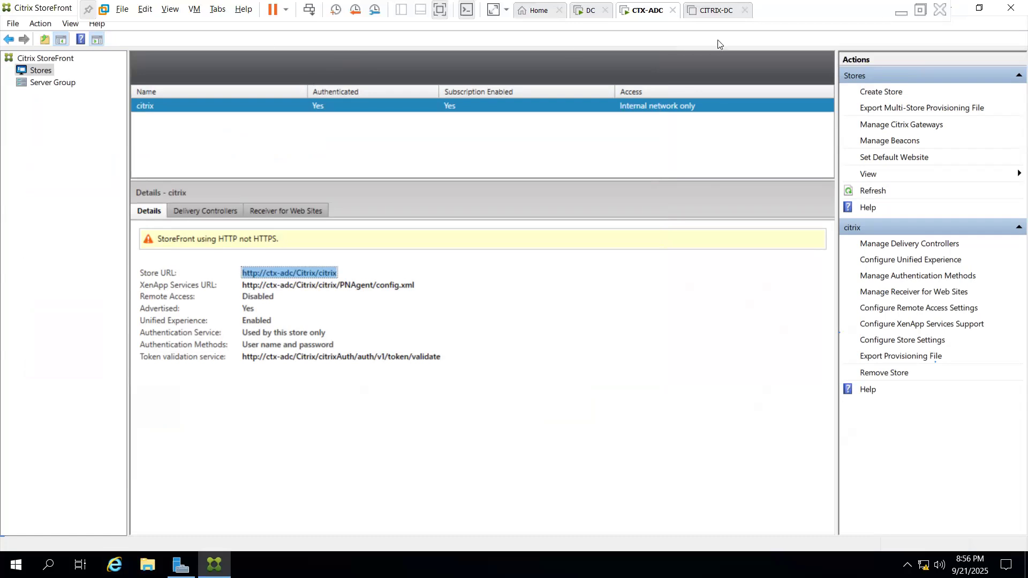
pyautogui.click(921, 10)
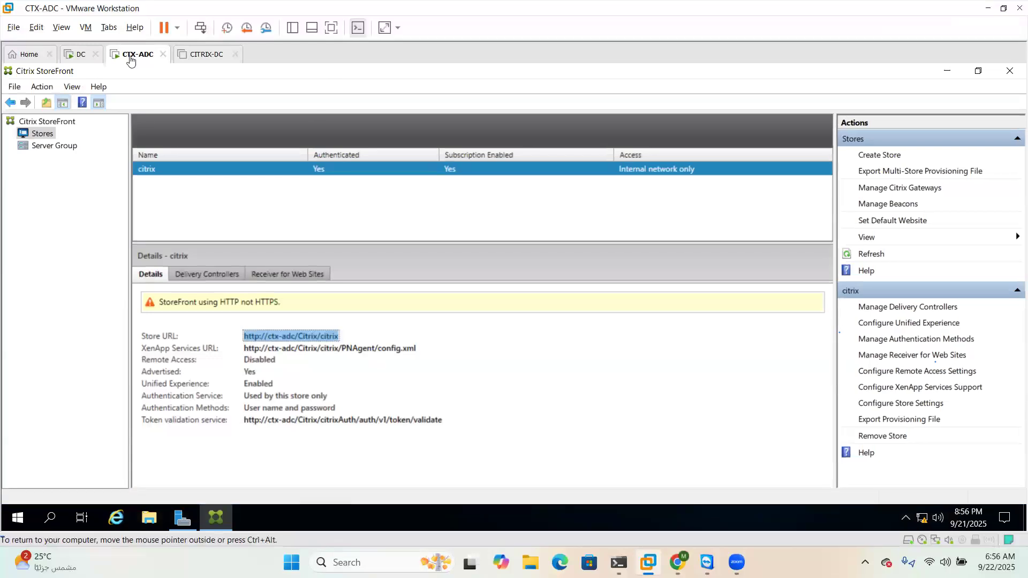
# Open the CTX-ADC virtual machine's Settings and close them without changes
pyautogui.rightClick(142, 56)
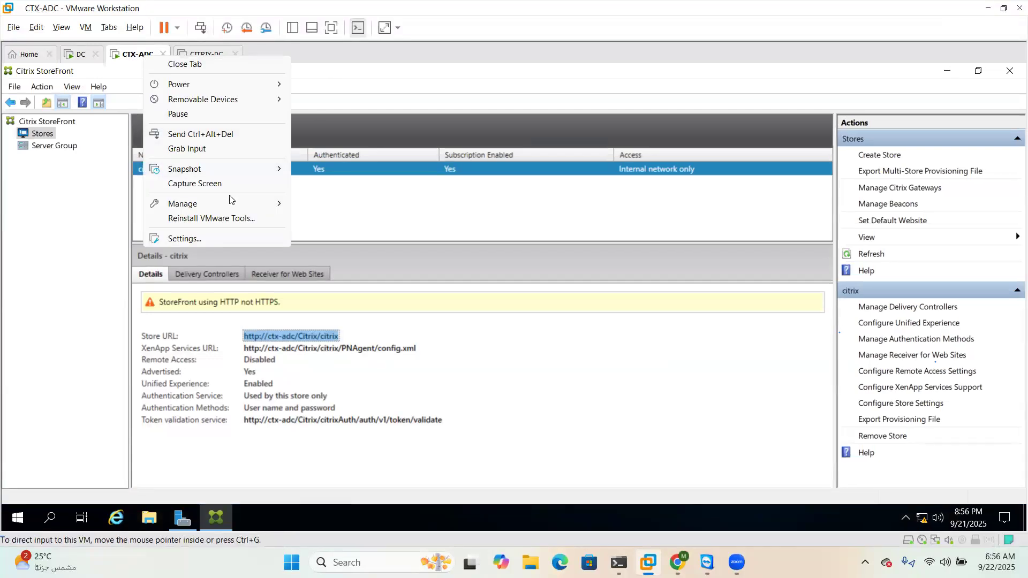
pyautogui.click(197, 239)
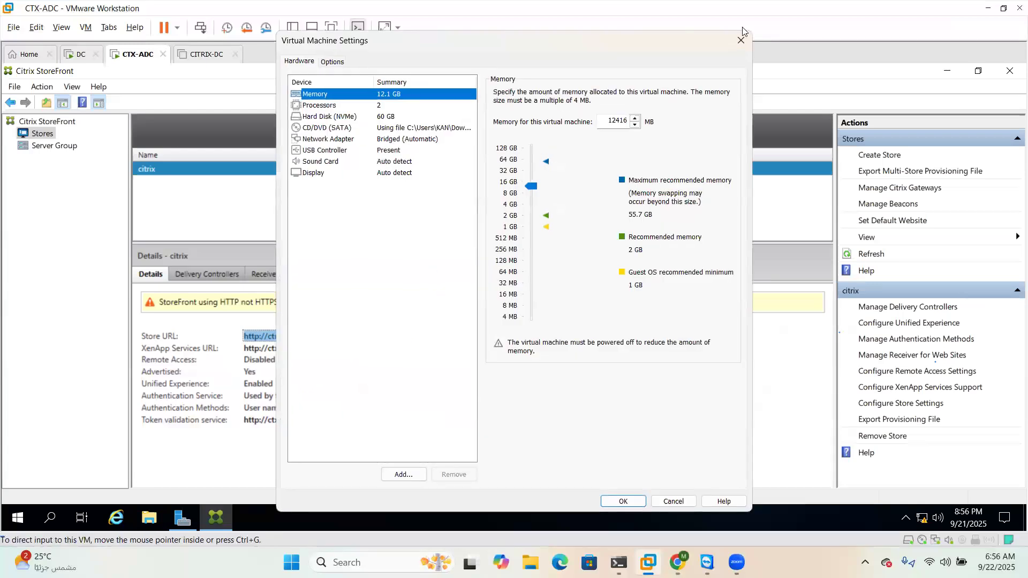
pyautogui.click(742, 37)
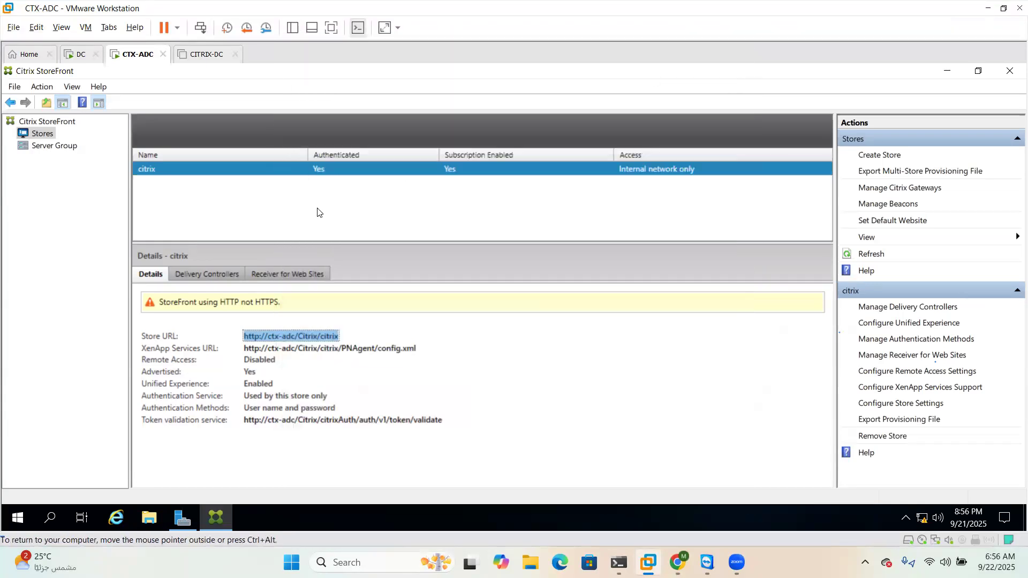
# Open the pasted citrixWeb store URL in the browser, accept the licence and go to logon
pyautogui.click(116, 520)
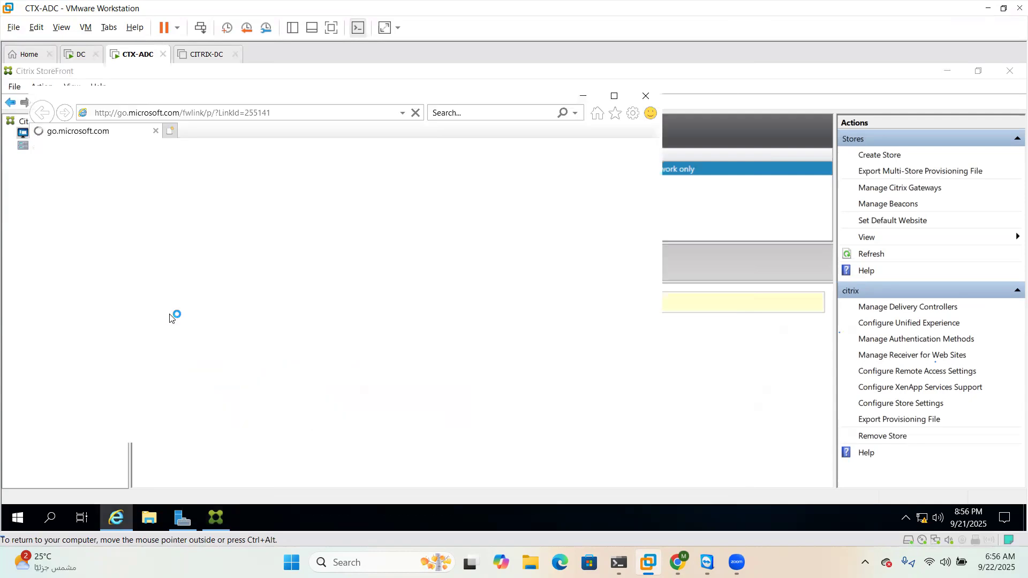
pyautogui.click(301, 114)
pyautogui.hotkey('ctrl', 'v')
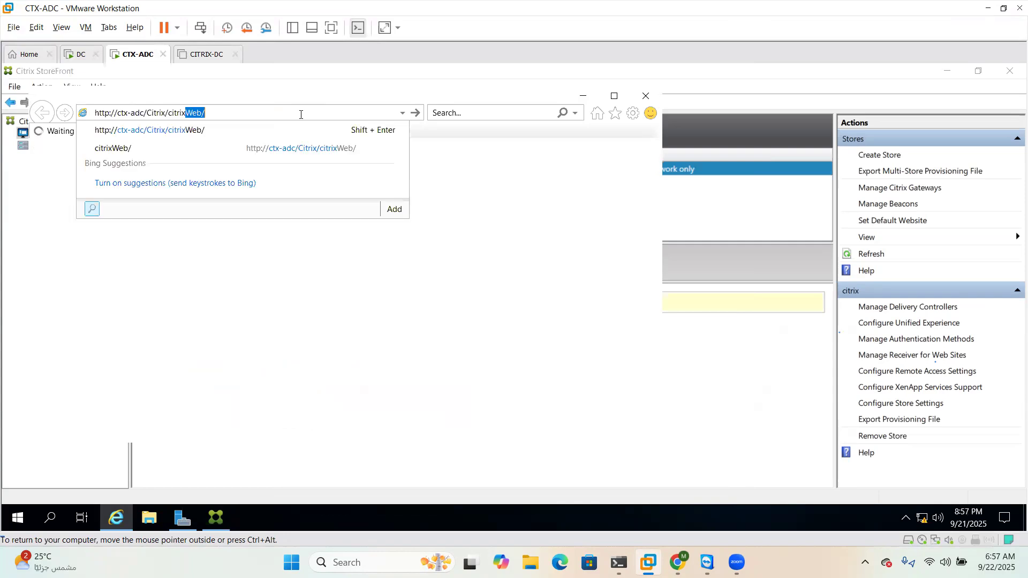
pyautogui.press('Return')
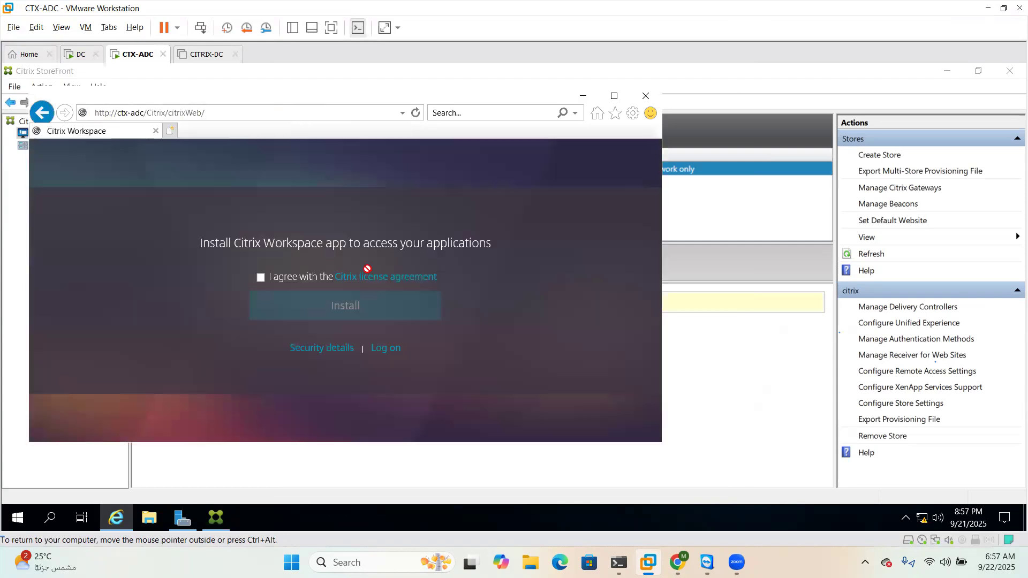
pyautogui.click(261, 278)
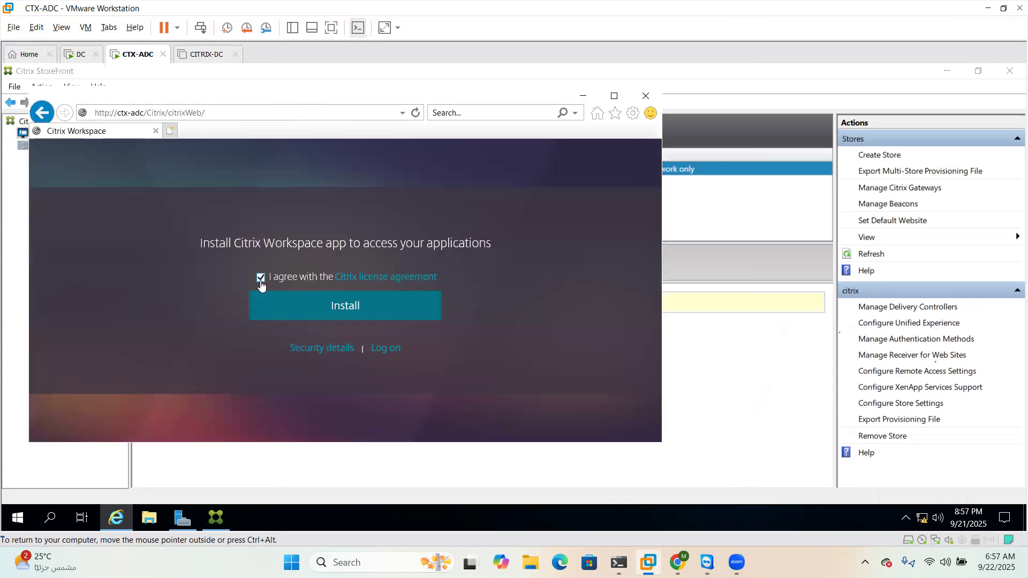
pyautogui.click(386, 349)
# Sign in to the store with the user's e-mail and password
pyautogui.click(356, 303)
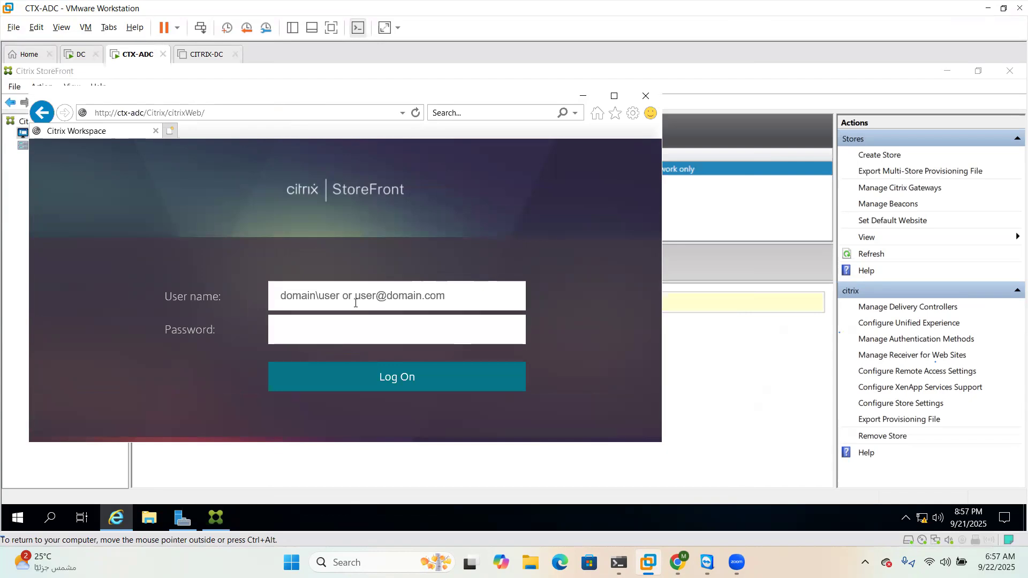
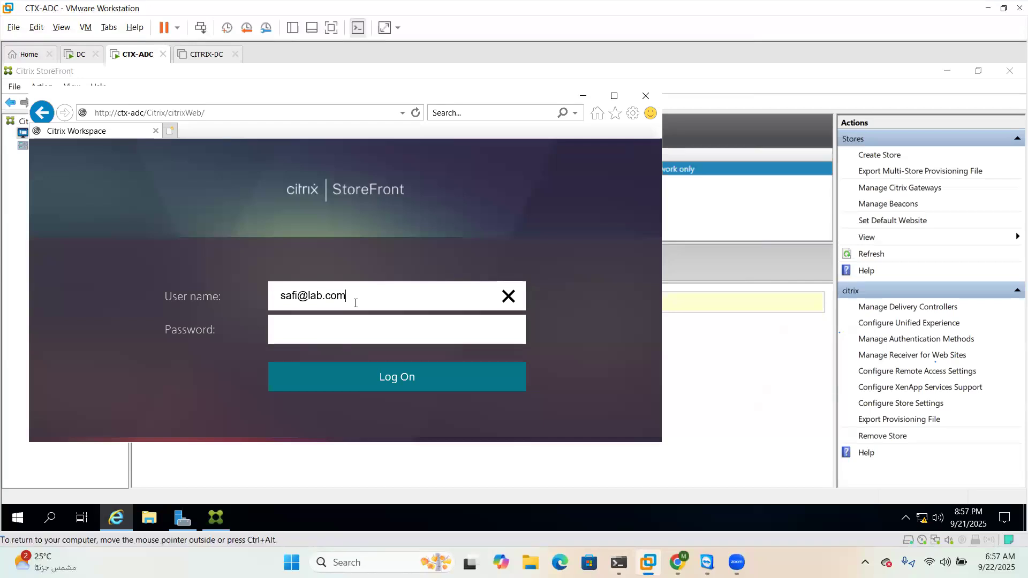
pyautogui.press('Tab')
pyautogui.write('•••••')
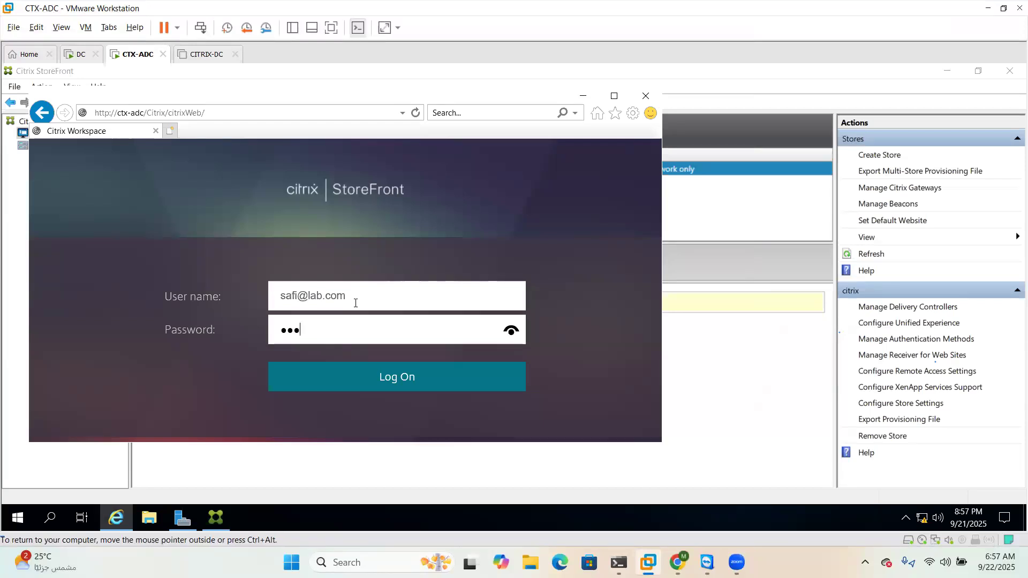
pyautogui.press('BackSpace')
pyautogui.press('BackSpace')
pyautogui.write('••••••••••')
pyautogui.press('Return')
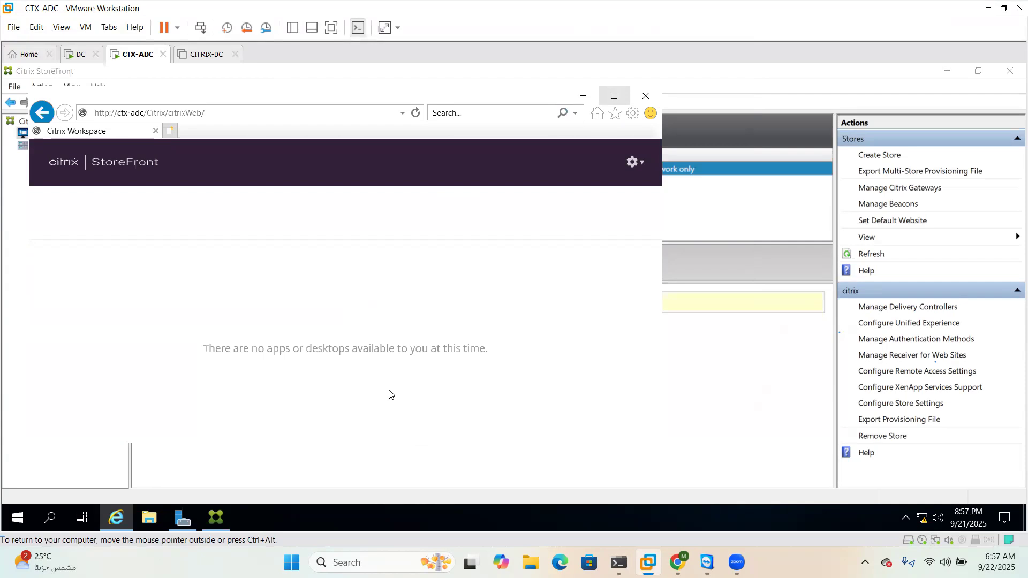
# Launch Citrix Studio from the Start menu and approve the admin prompt
pyautogui.click(757, 208)
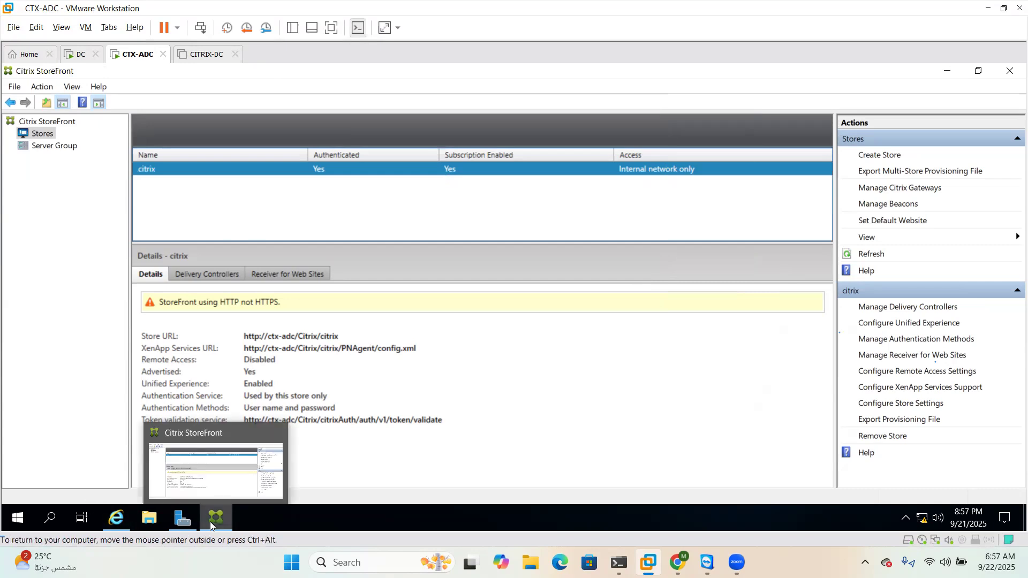
pyautogui.press('super')
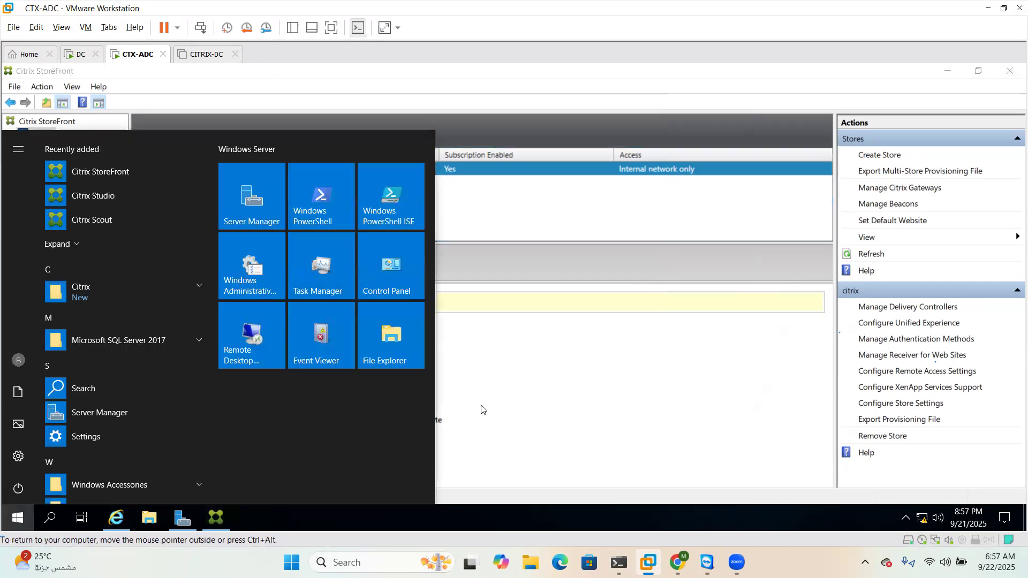
pyautogui.click(110, 197)
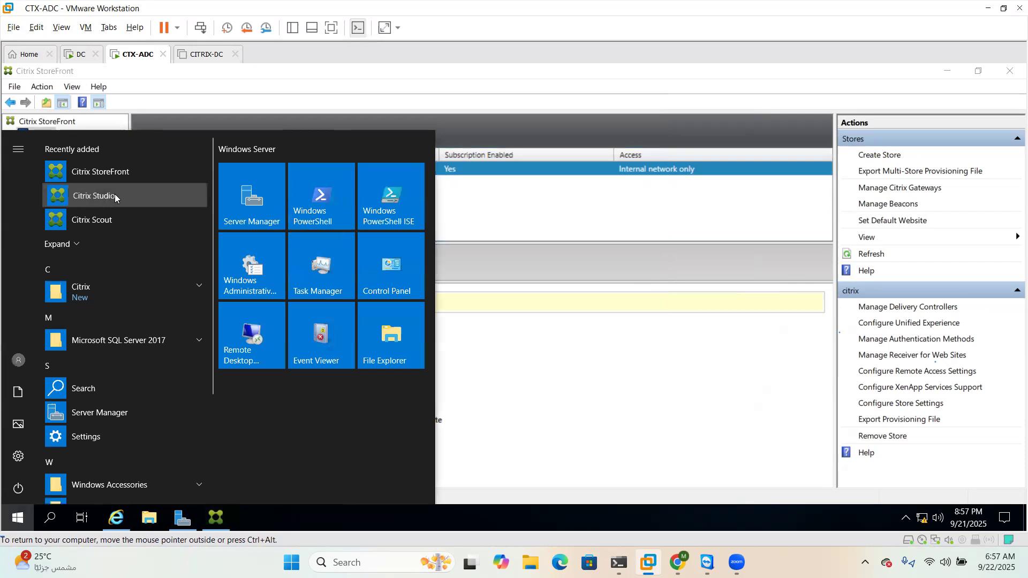
pyautogui.click(468, 385)
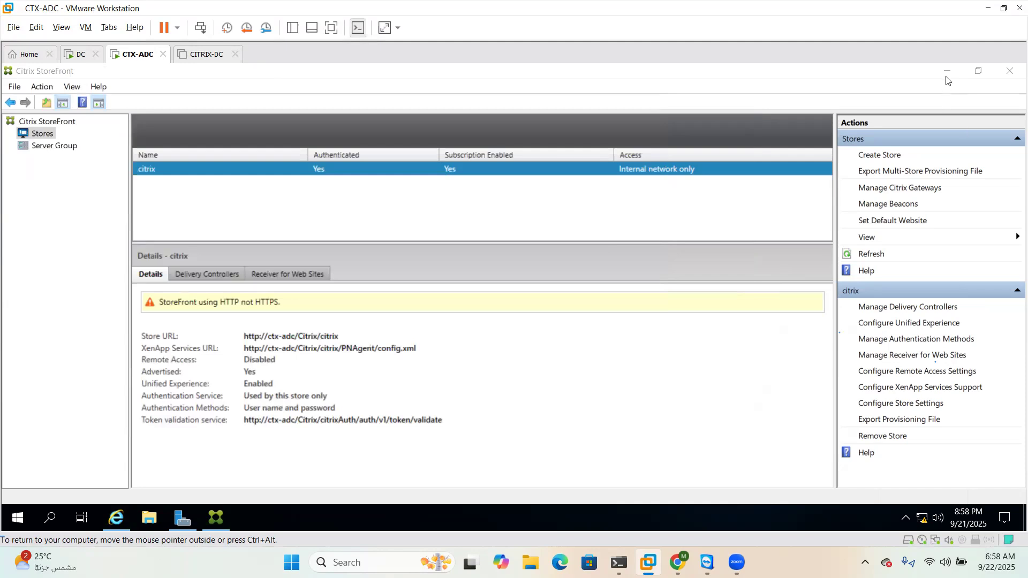
# Minimize the StoreFront console, browser and Server Manager, then show the VM full screen
pyautogui.click(946, 71)
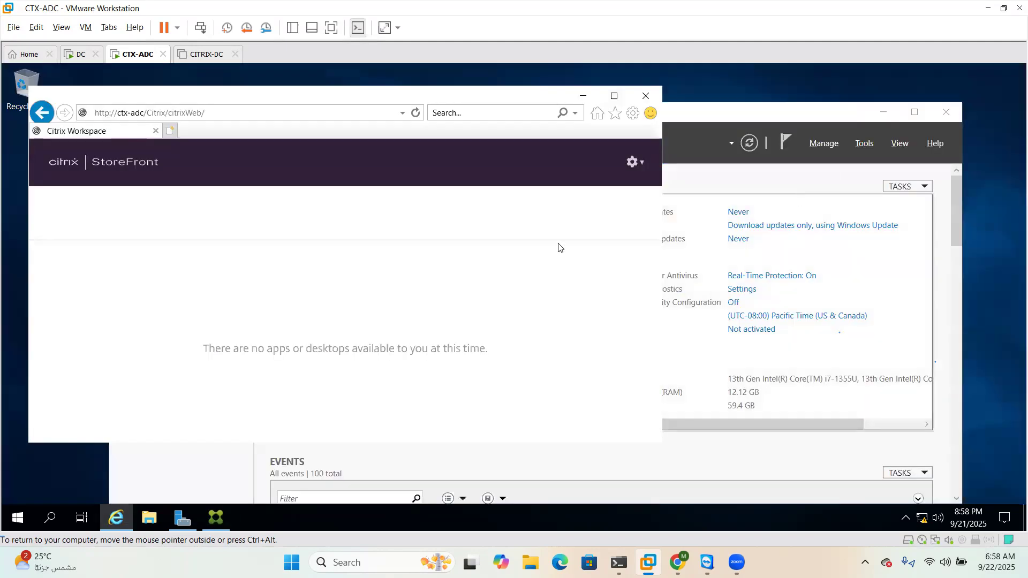
pyautogui.click(583, 95)
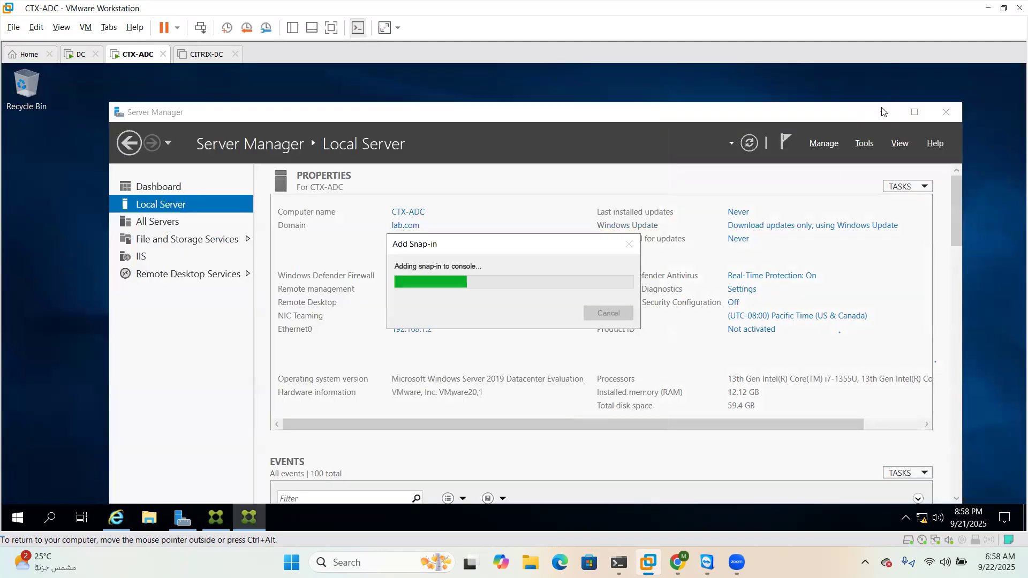
pyautogui.click(883, 112)
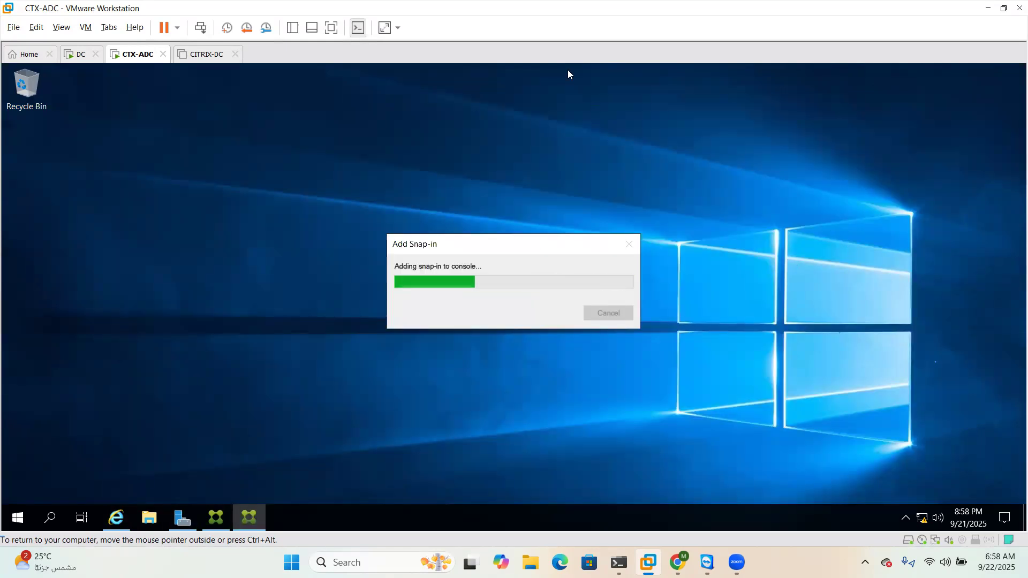
pyautogui.click(332, 28)
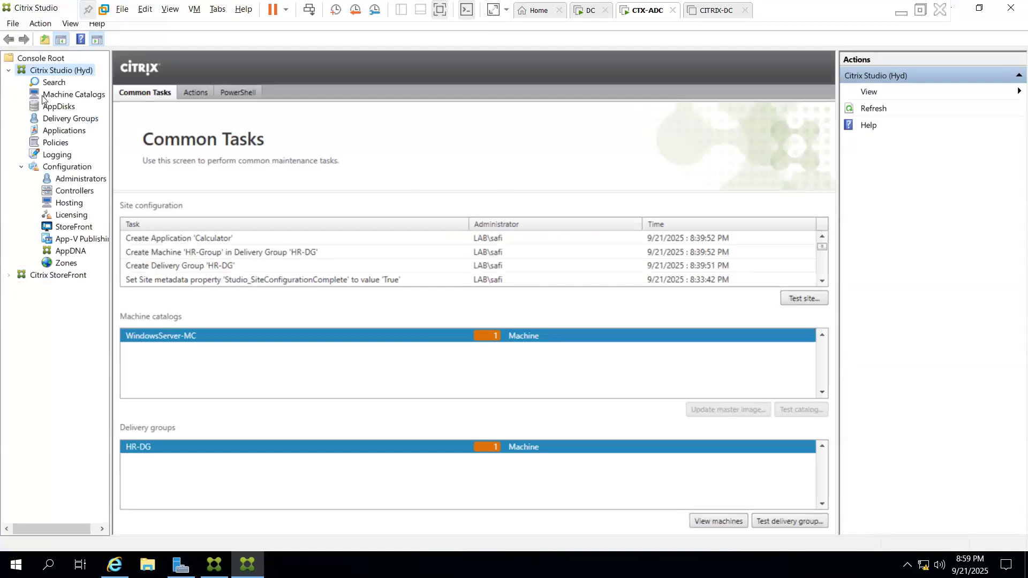
# Review delivery group HR-DG in Studio, then bring the StoreFront web page forward
pyautogui.click(70, 119)
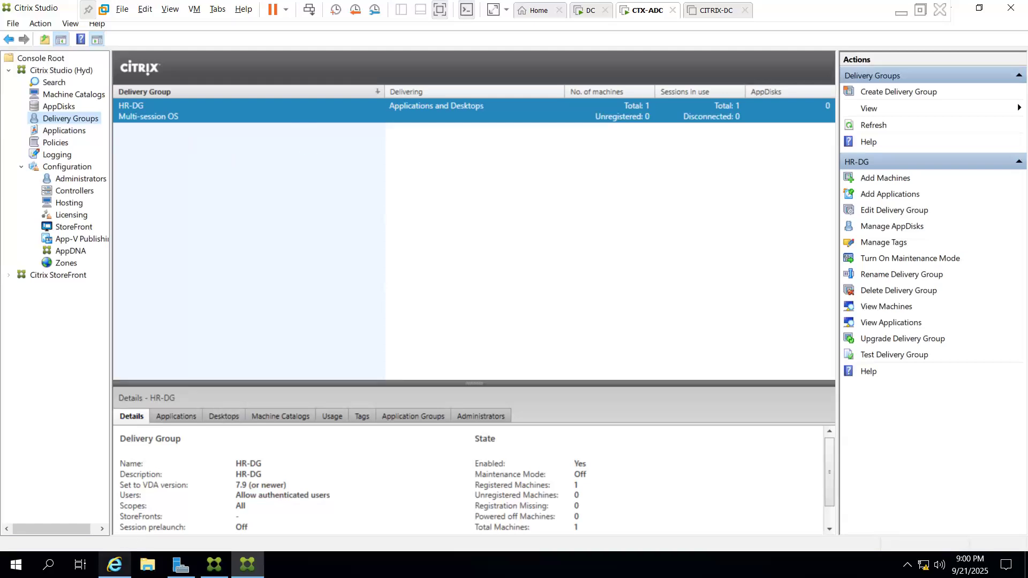
pyautogui.click(114, 565)
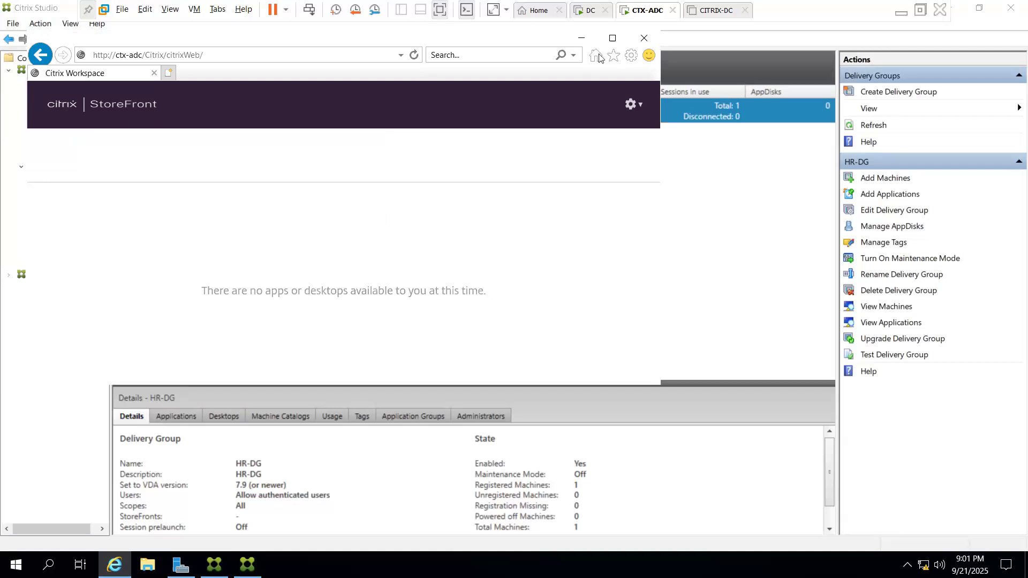
# Maximize the browser, reload the StoreFront store page, and log off from Account Settings
pyautogui.click(614, 40)
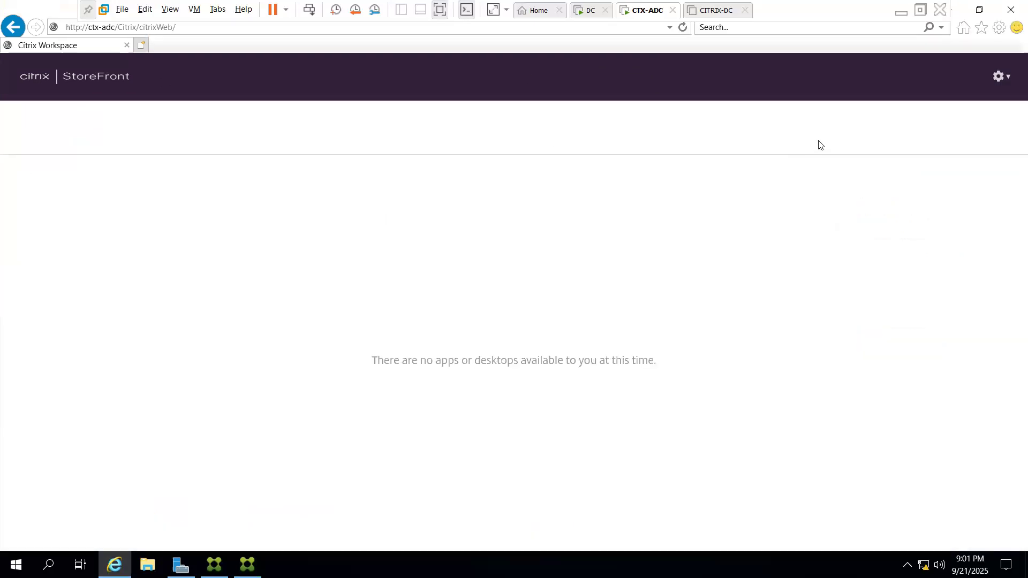
pyautogui.click(218, 30)
pyautogui.press('Return')
pyautogui.click(1003, 81)
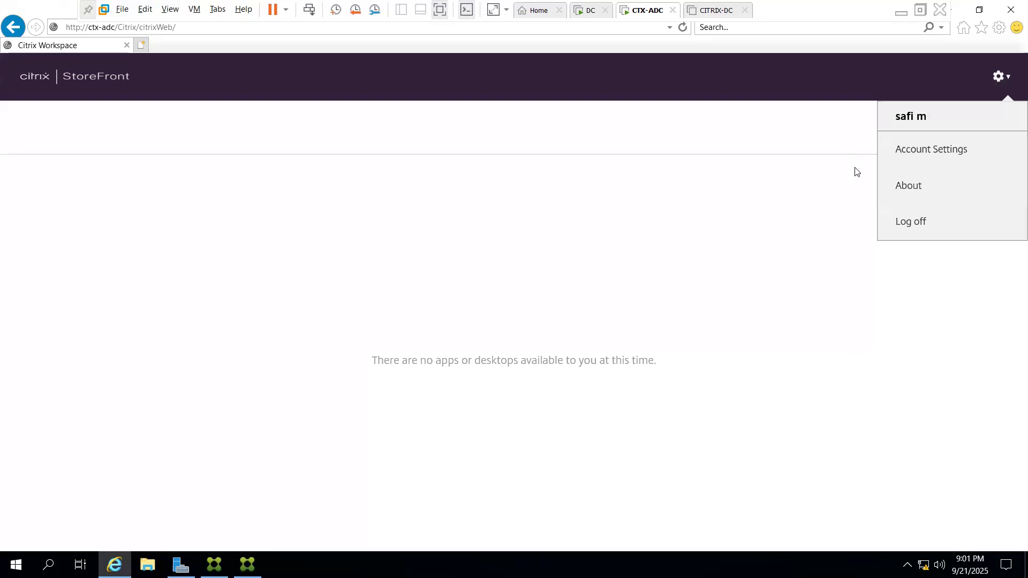
pyautogui.click(923, 153)
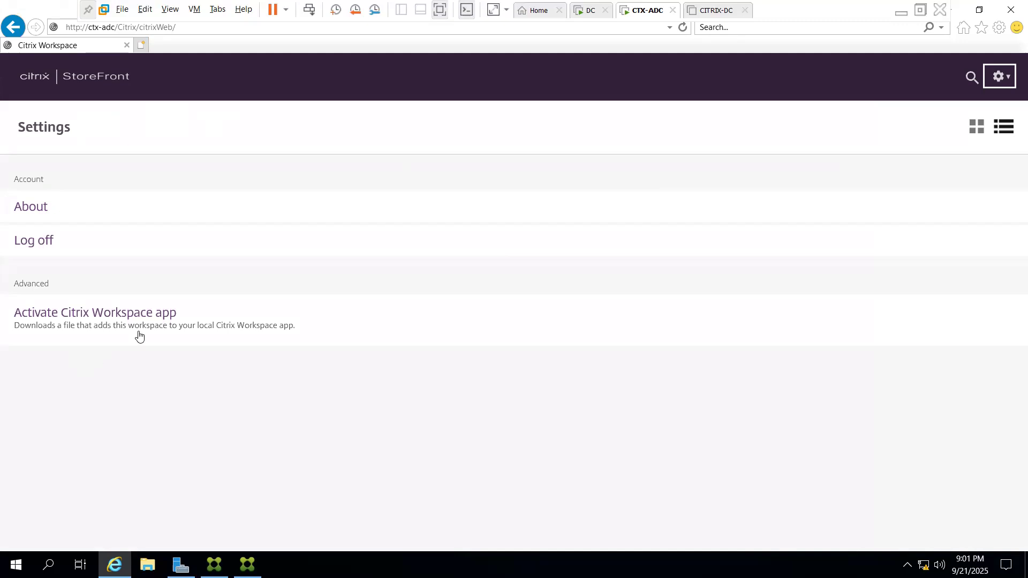
pyautogui.click(103, 79)
pyautogui.click(49, 239)
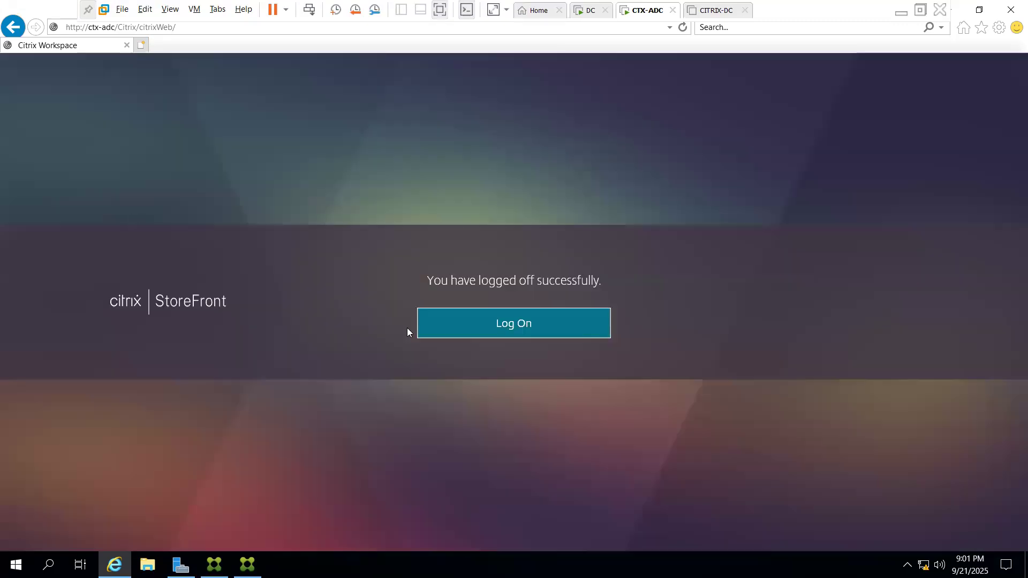
# Try signing in to StoreFront with the plain user name and password
pyautogui.click(469, 327)
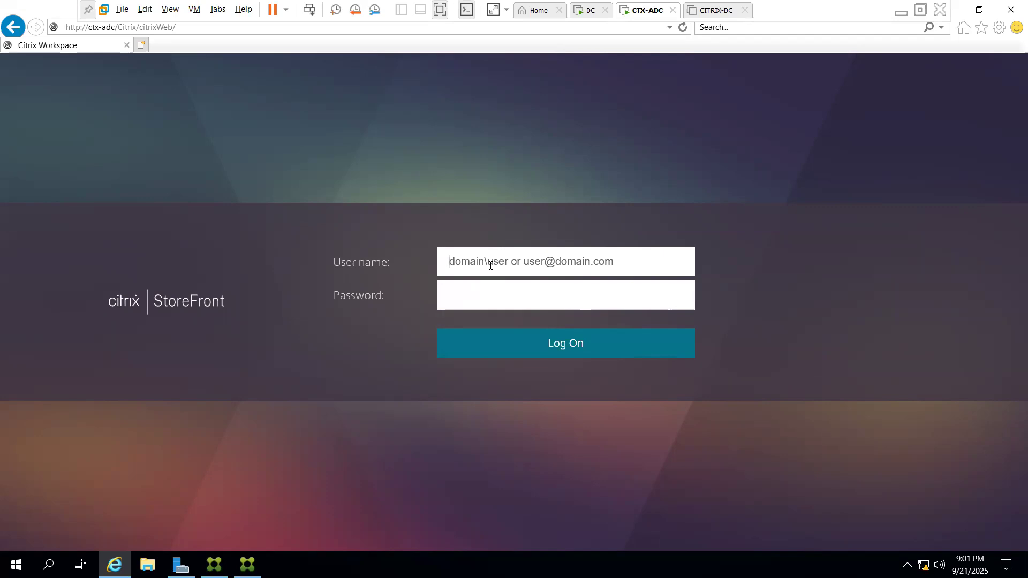
pyautogui.write('safi')
pyautogui.press('Tab')
pyautogui.write('•')
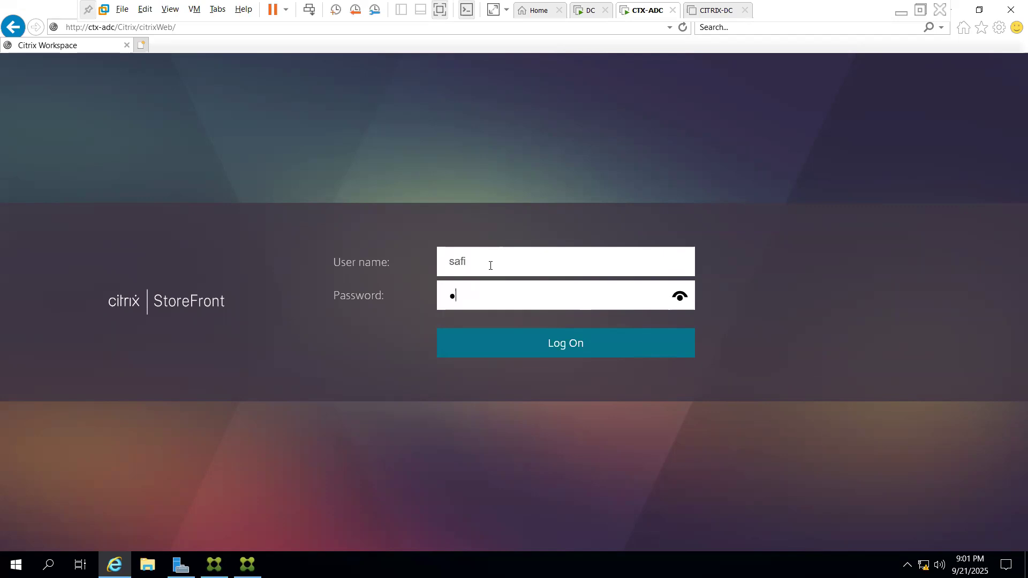
pyautogui.write('••••••••••')
pyautogui.press('Return')
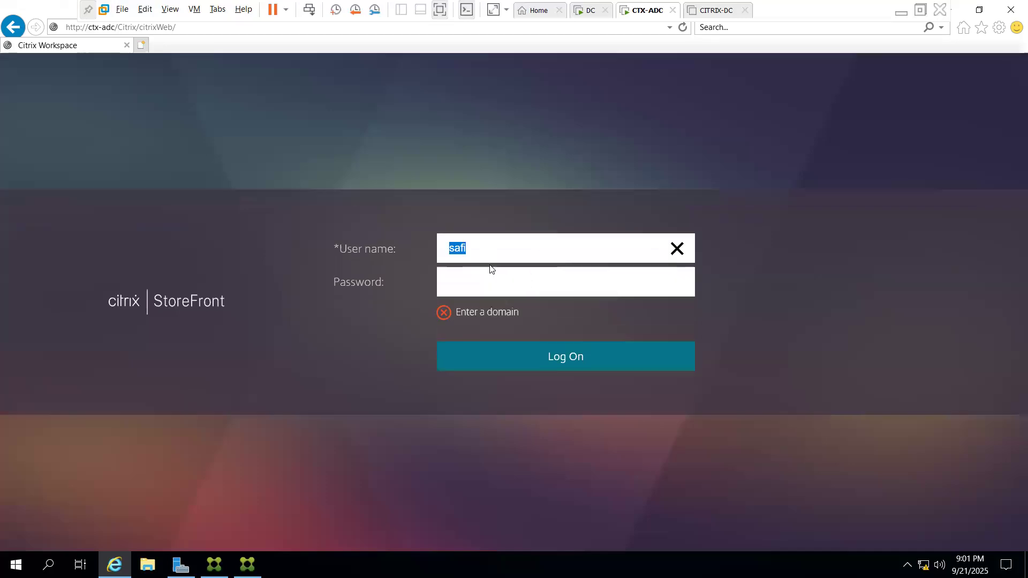
pyautogui.press('End')
pyautogui.write('@lab.com')
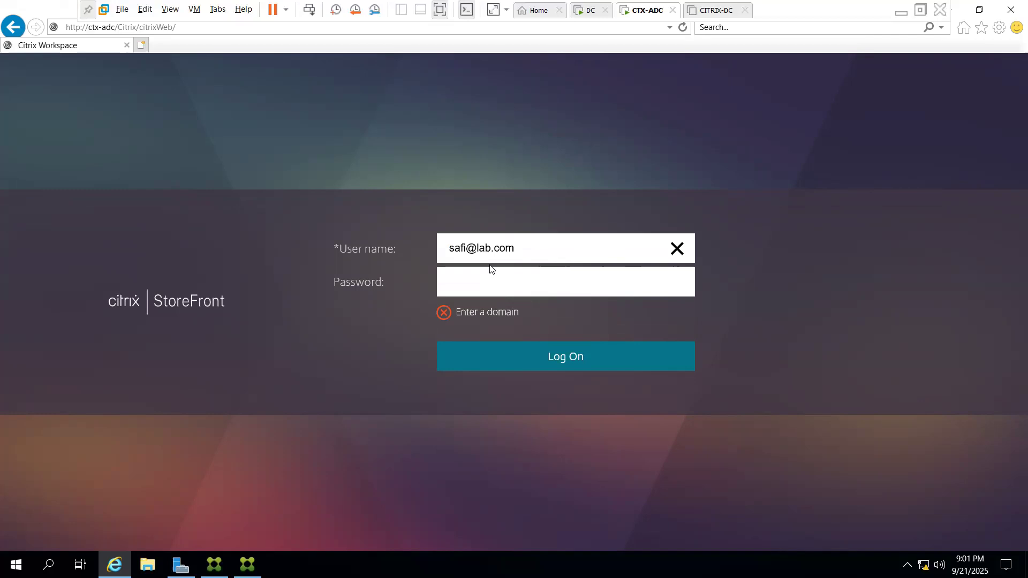
pyautogui.press('Tab')
pyautogui.write('••••••••••••')
pyautogui.press('Return')
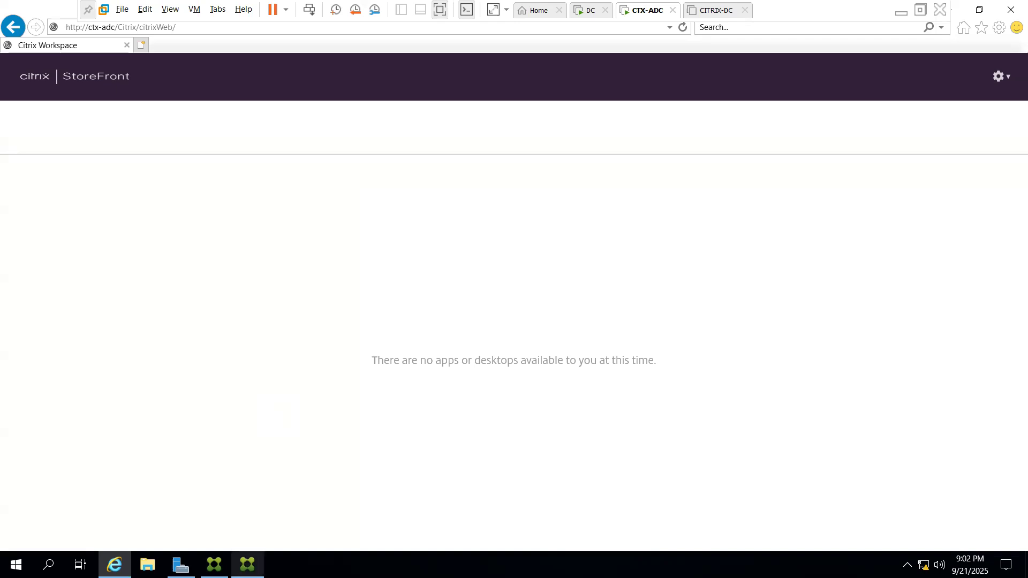
# Delete the HR-DG delivery group in Citrix Studio and start a new delivery group
pyautogui.click(247, 565)
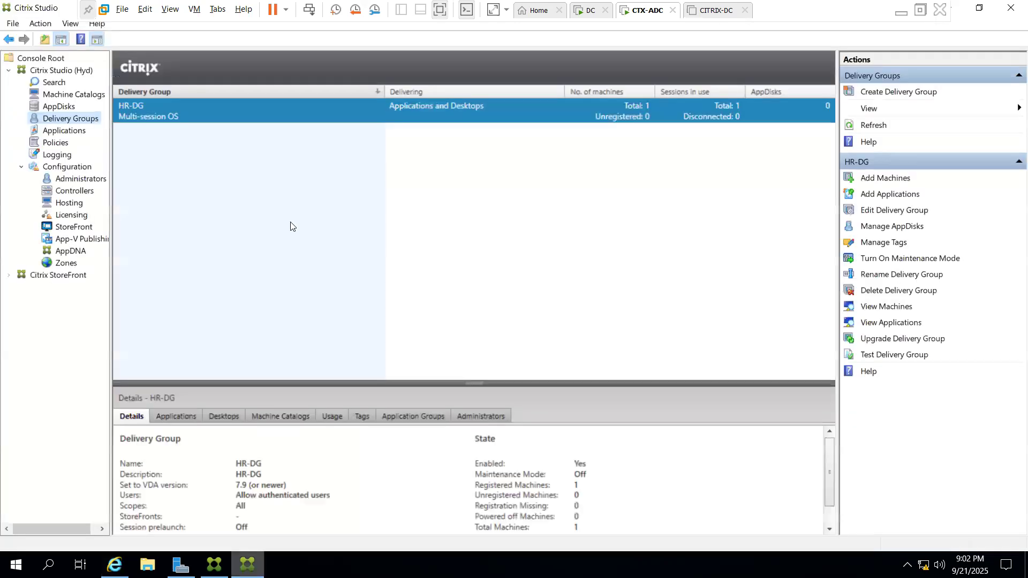
pyautogui.rightClick(292, 117)
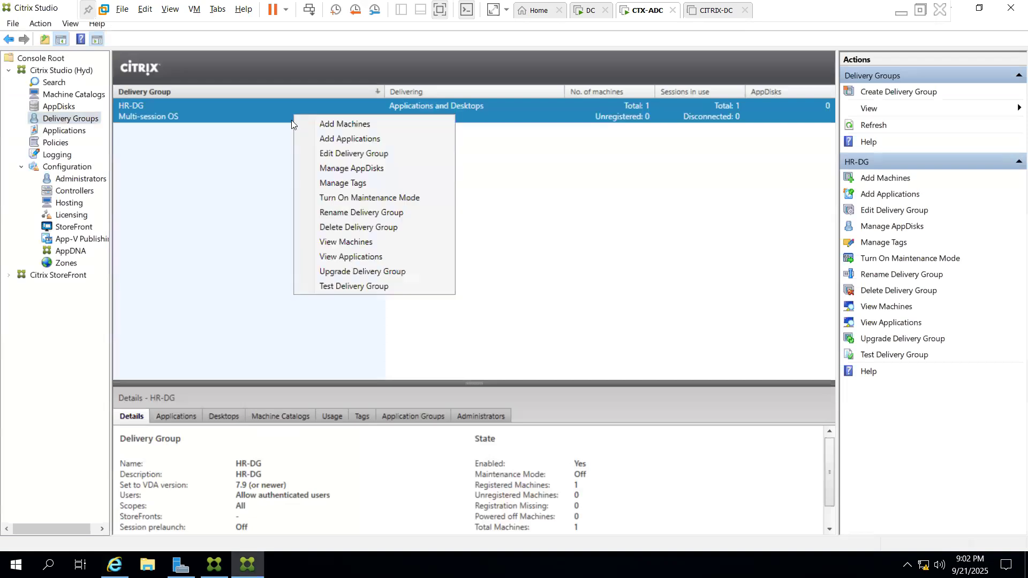
pyautogui.rightClick(283, 111)
pyautogui.click(299, 182)
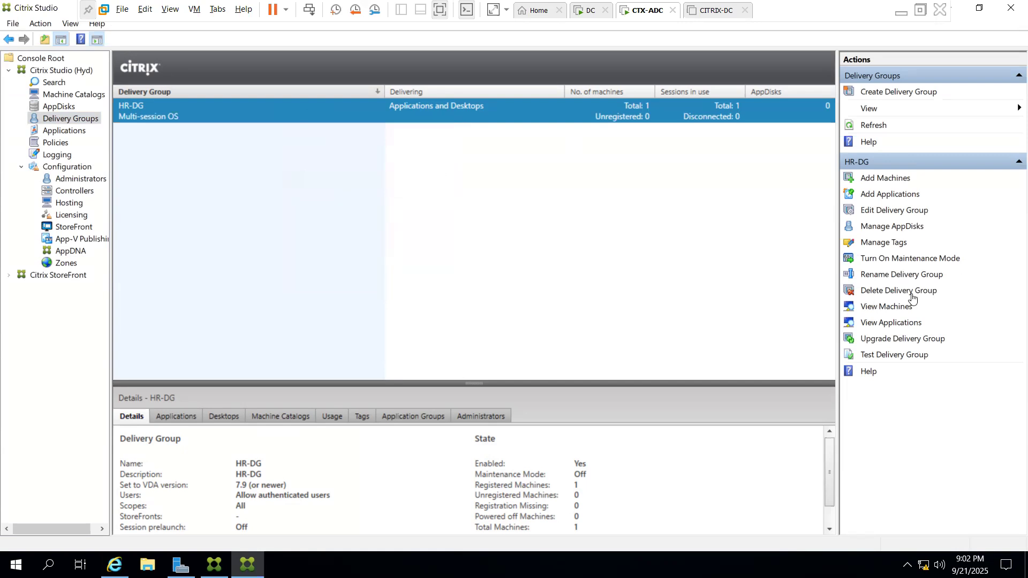
pyautogui.click(871, 290)
pyautogui.click(572, 313)
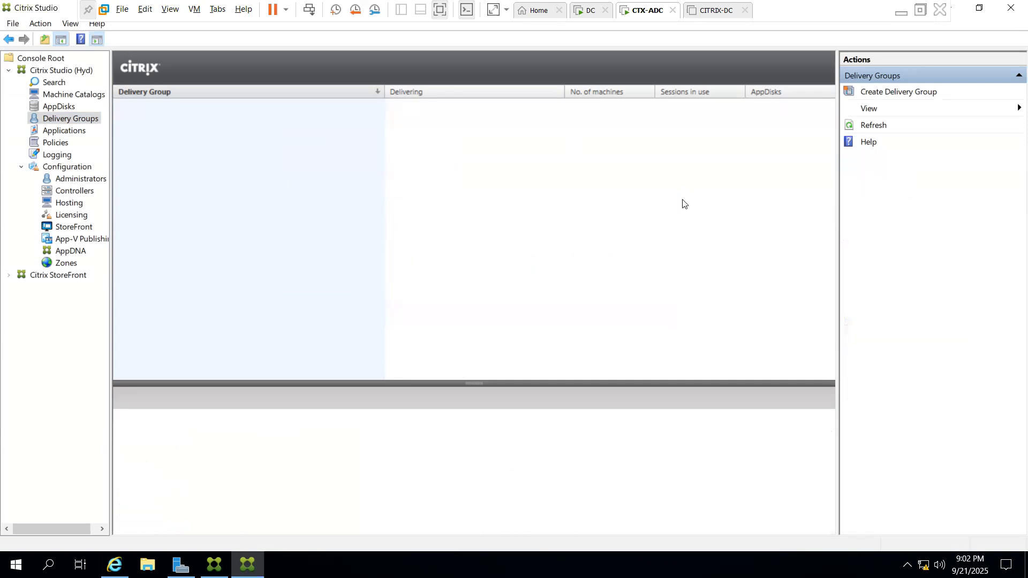
pyautogui.click(905, 92)
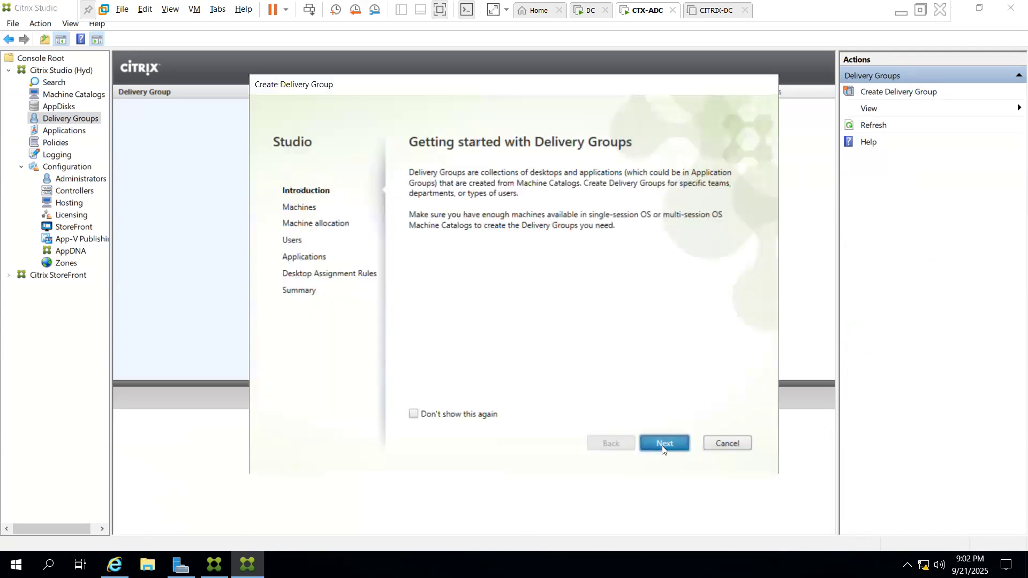
# Use catalog WindowsServer-MC with all authenticated users, skip applications, and begin adding a desktop
pyautogui.click(662, 445)
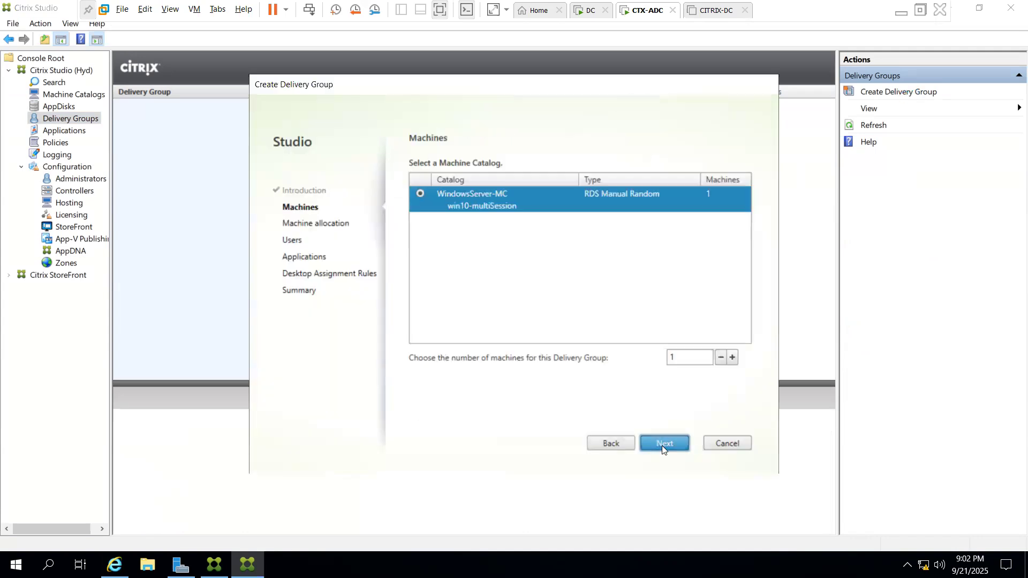
pyautogui.click(662, 445)
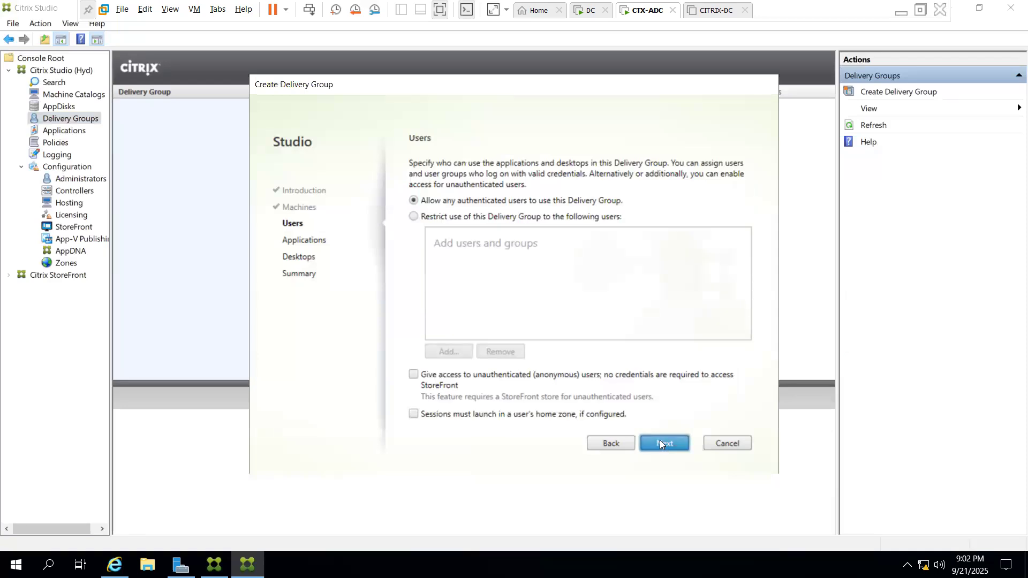
pyautogui.click(659, 443)
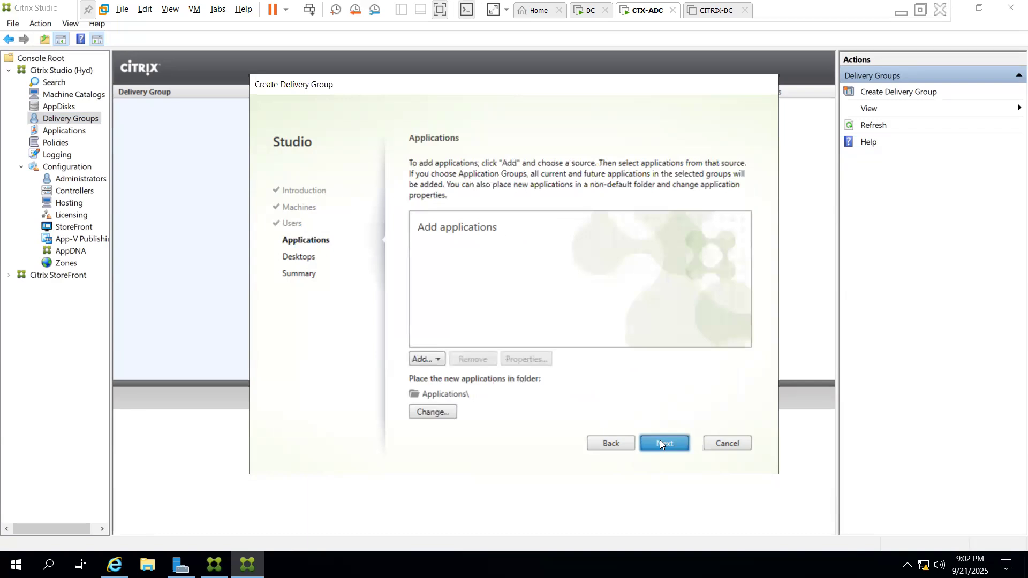
pyautogui.click(423, 359)
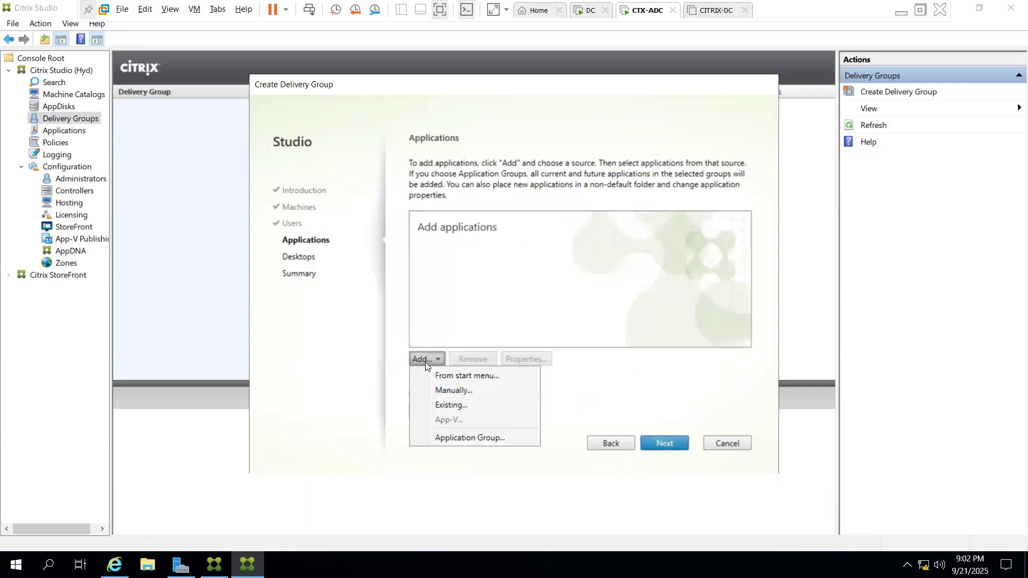
pyautogui.click(661, 429)
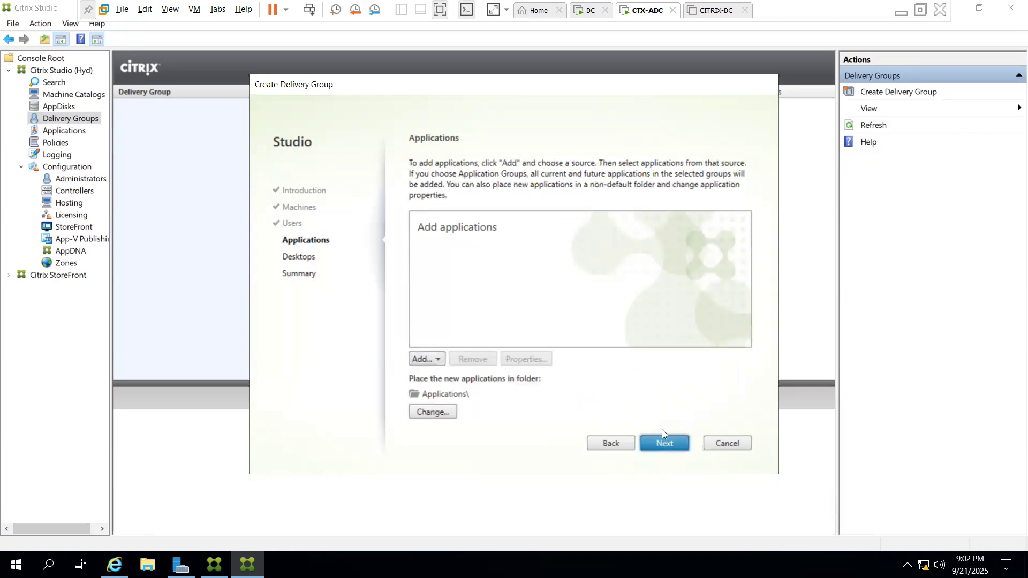
pyautogui.click(666, 444)
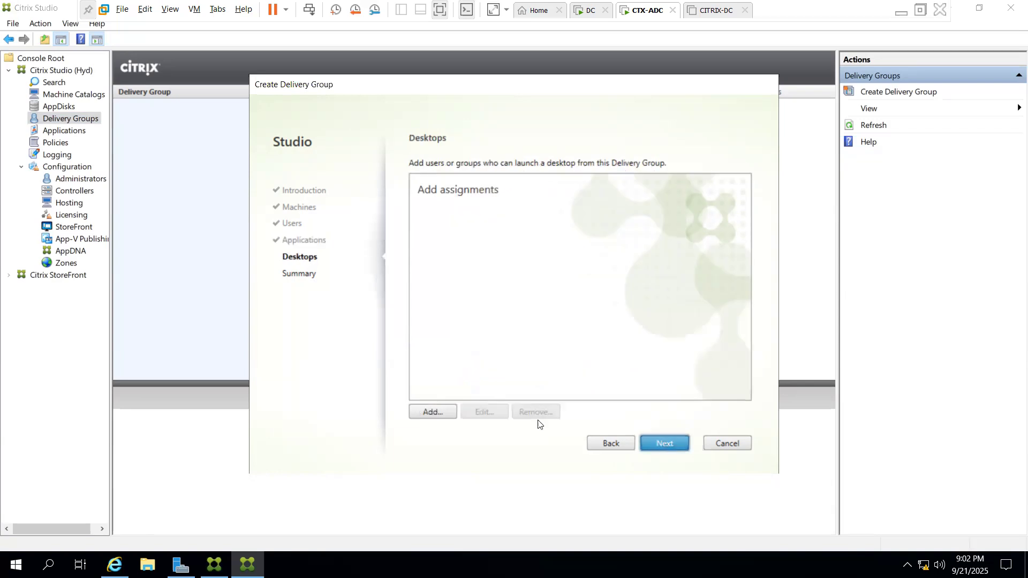
pyautogui.click(428, 412)
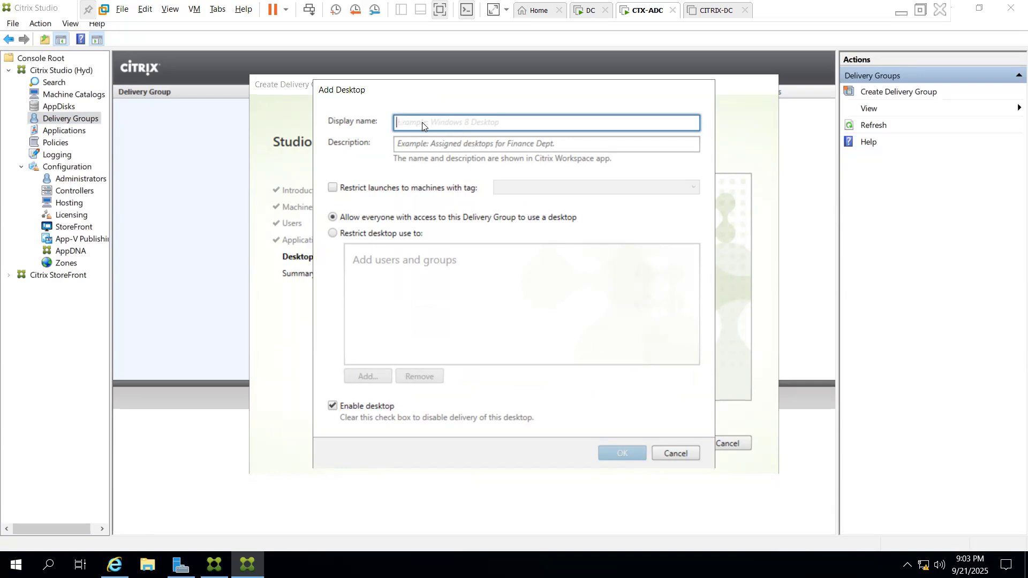
# Add desktop Win10 with description Win10 for all users and reach the Summary
pyautogui.write('WIn')
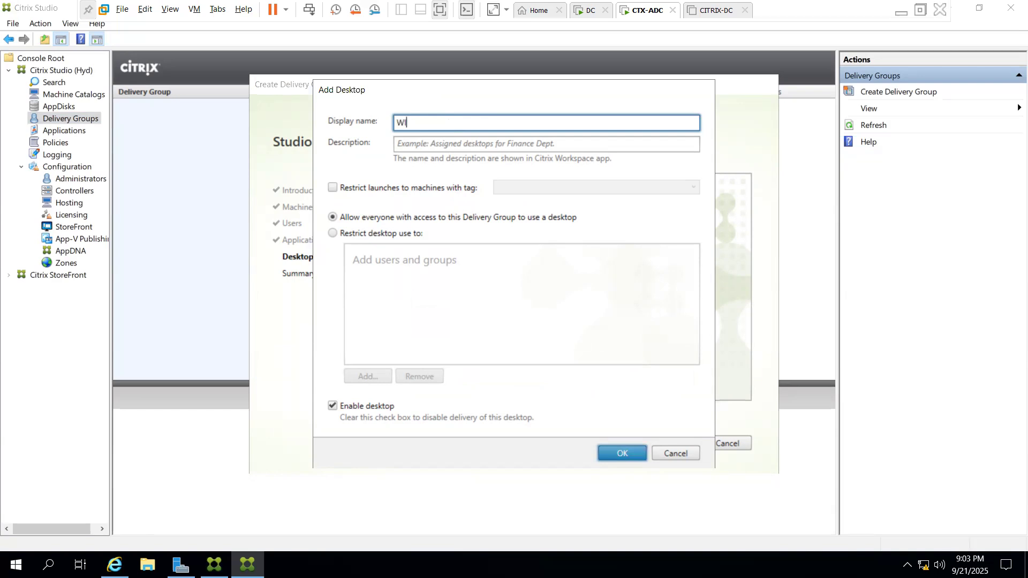
pyautogui.press('BackSpace')
pyautogui.press('BackSpace')
pyautogui.write('in10')
pyautogui.doubleClick(449, 118)
pyautogui.hotkey('ctrl', 'c')
pyautogui.press('Tab')
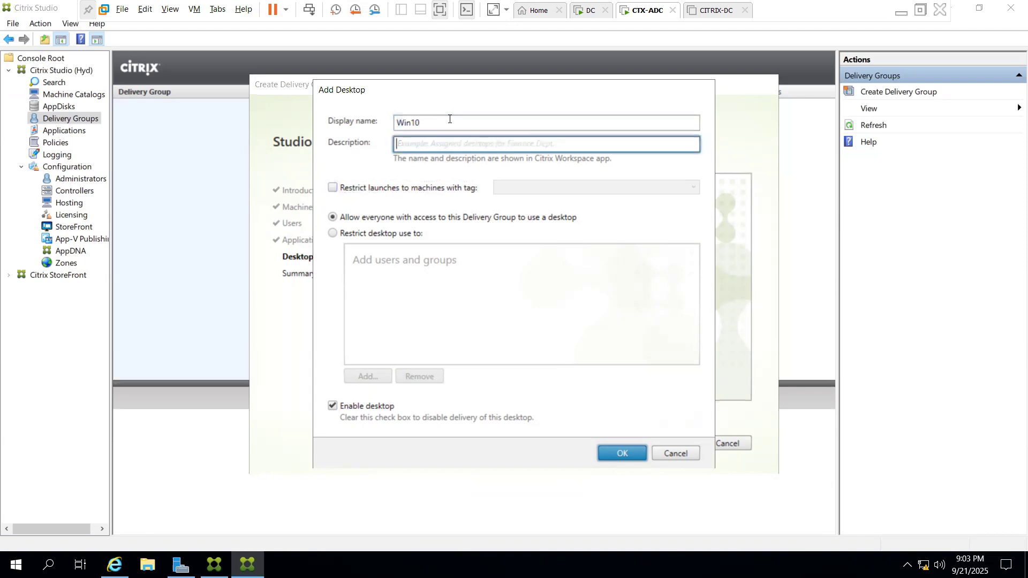
pyautogui.hotkey('ctrl', 'v')
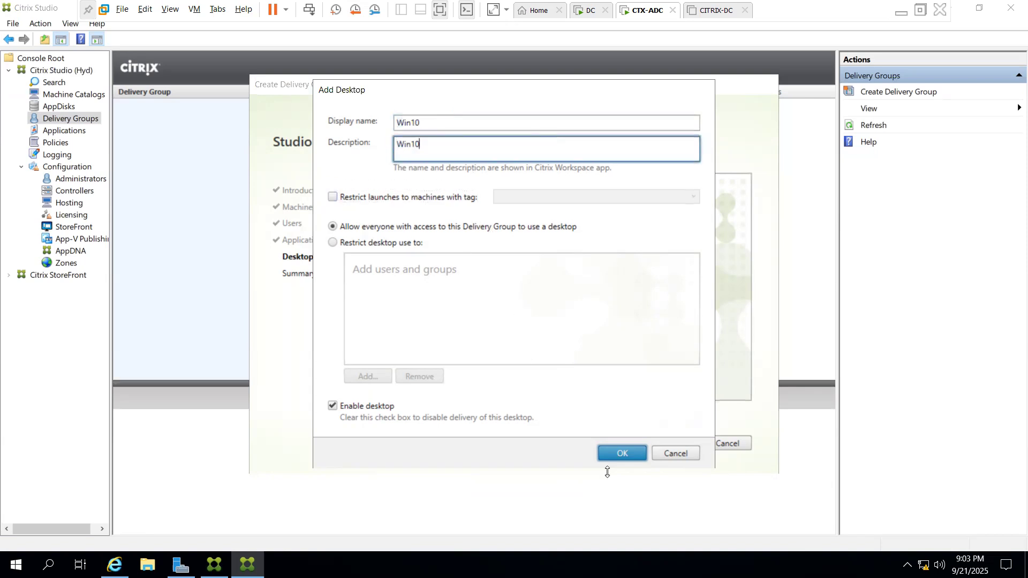
pyautogui.click(615, 454)
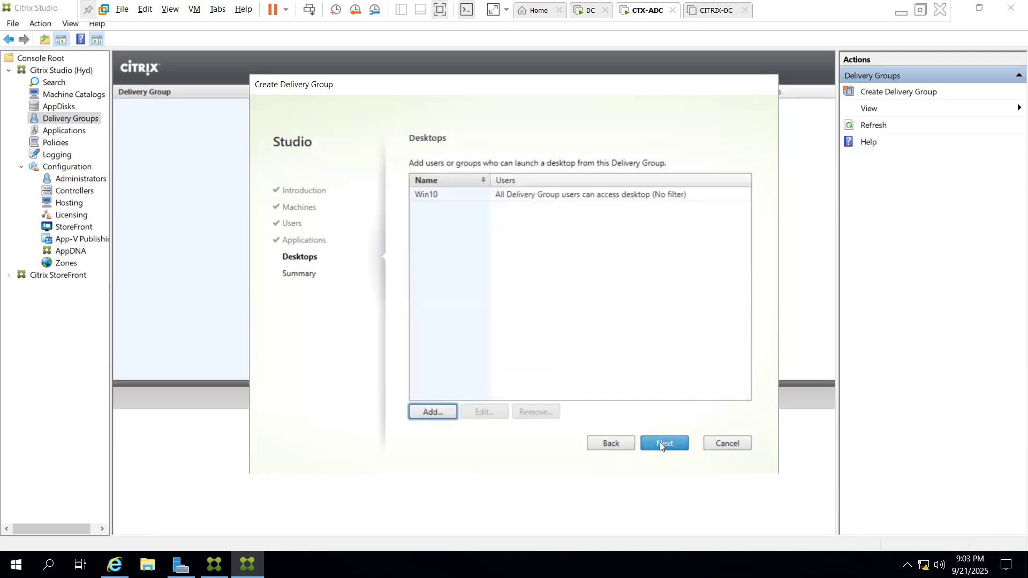
pyautogui.click(659, 442)
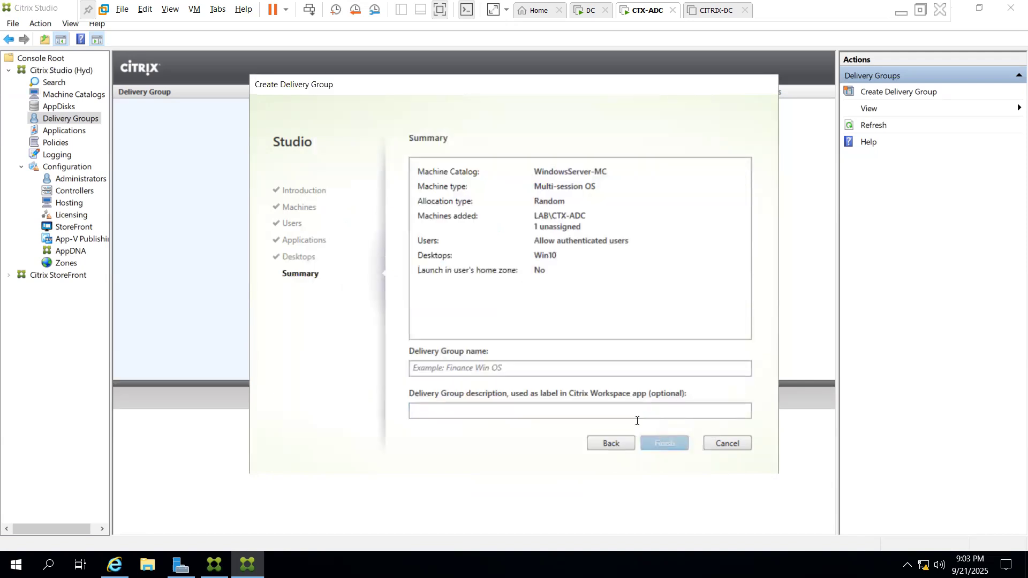
# Finish the delivery group with name and description Win-DG, then bring up the StoreFront console
pyautogui.click(519, 364)
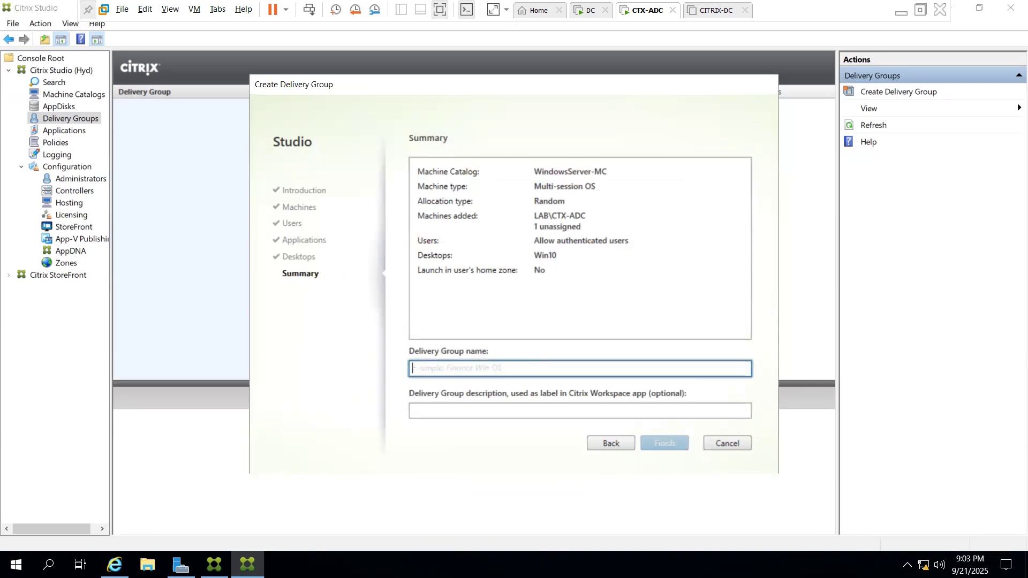
pyautogui.write('Win-DG')
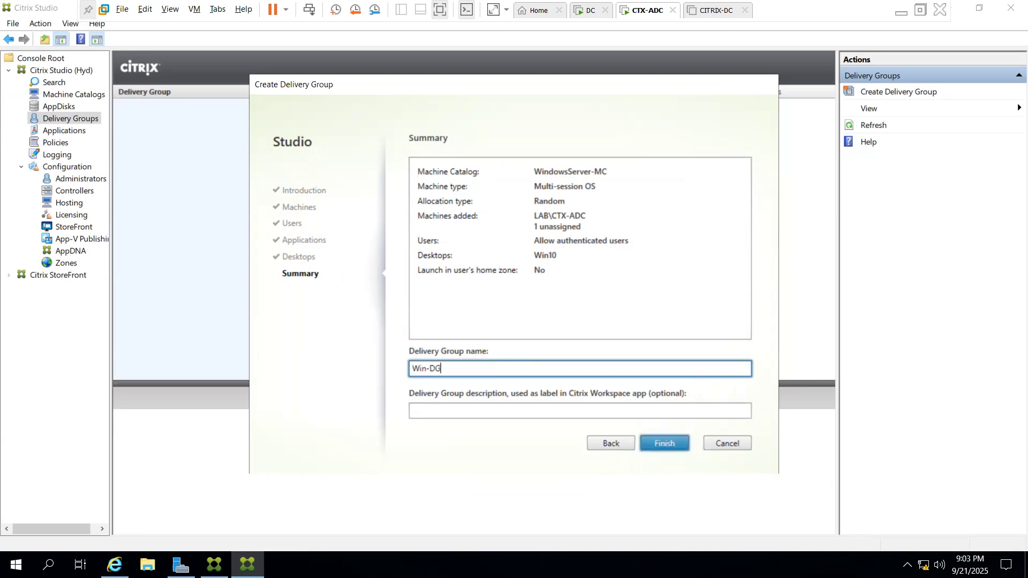
pyautogui.hotkey('ctrl', 'a')
pyautogui.hotkey('ctrl', 'c')
pyautogui.press('Tab')
pyautogui.hotkey('ctrl', 'v')
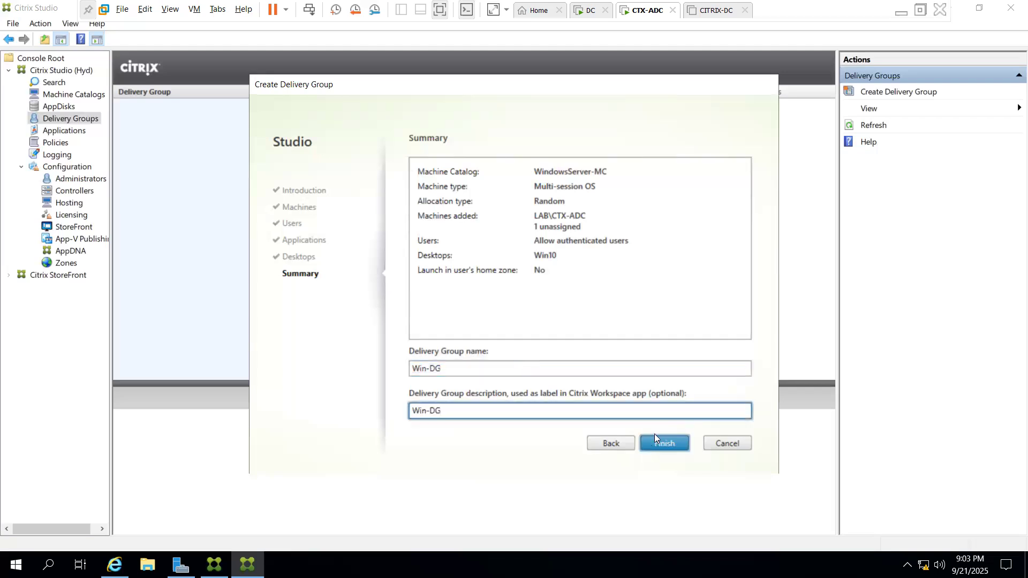
pyautogui.click(665, 442)
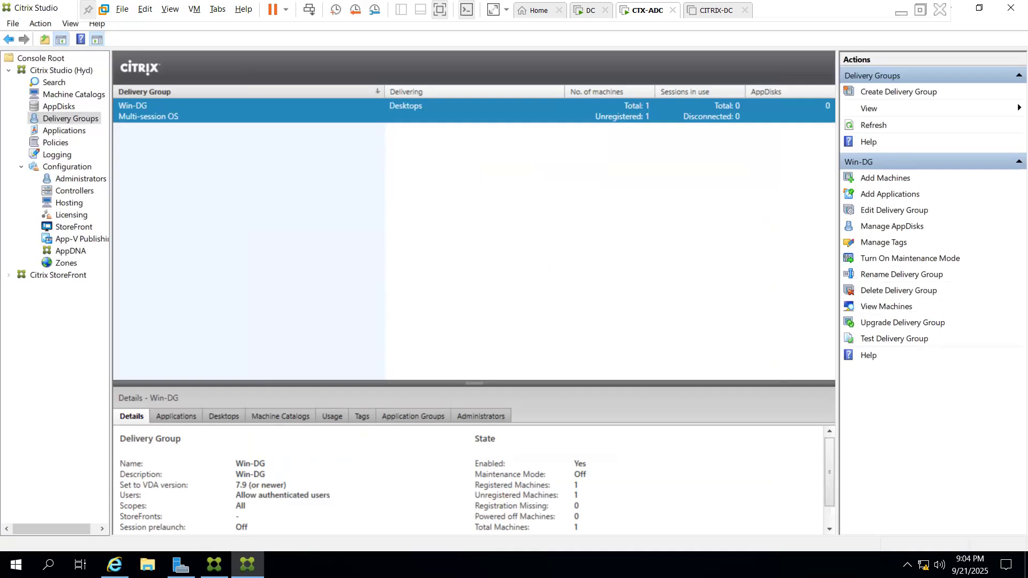
pyautogui.click(214, 564)
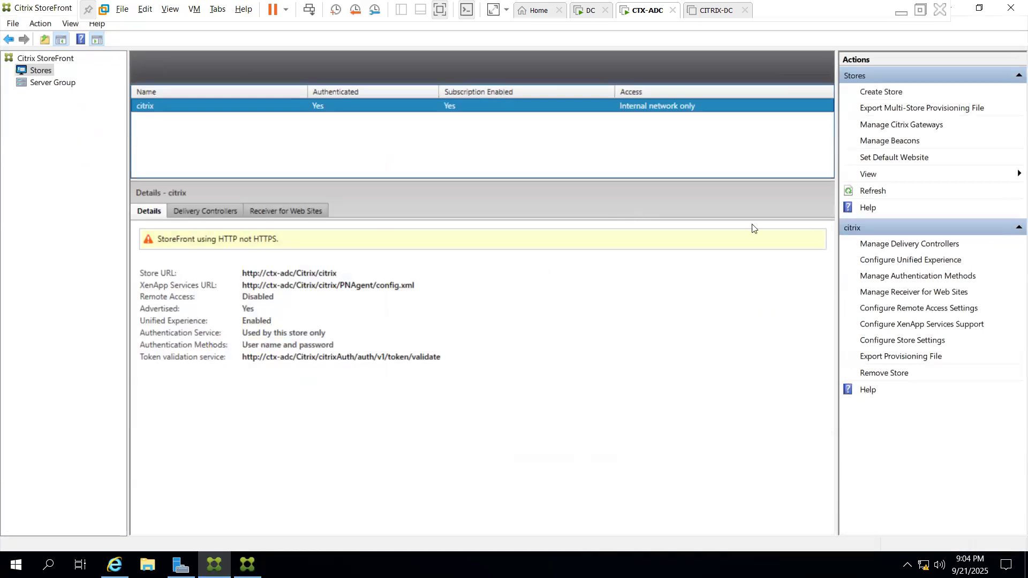
# Log off the StoreFront web store from the account menu
pyautogui.click(115, 564)
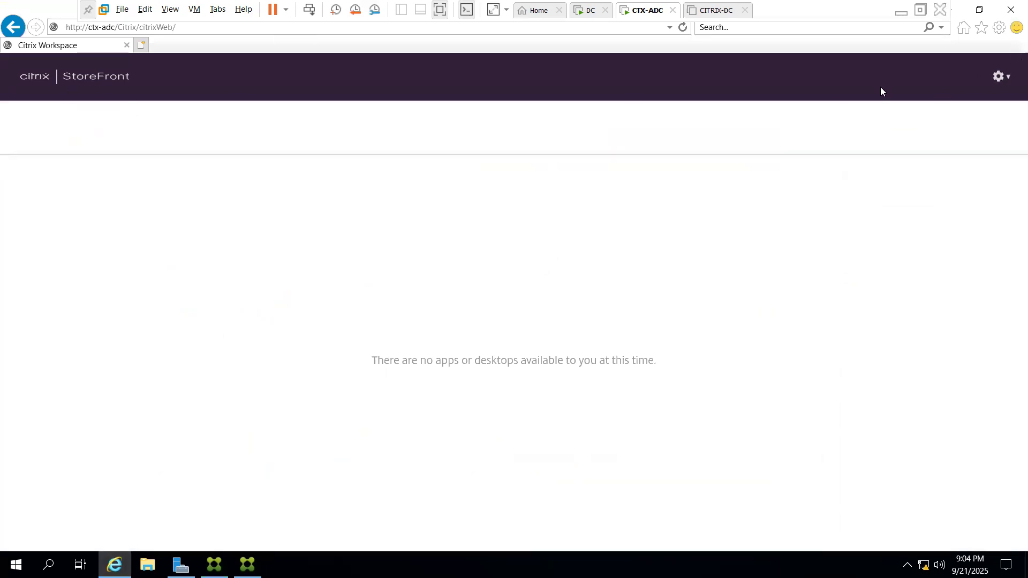
pyautogui.click(997, 79)
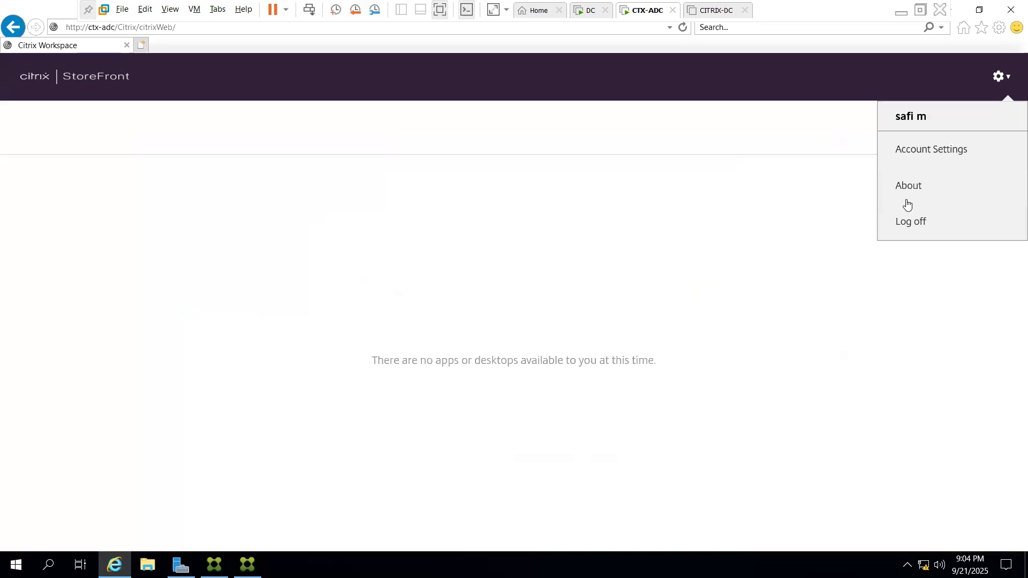
pyautogui.click(913, 227)
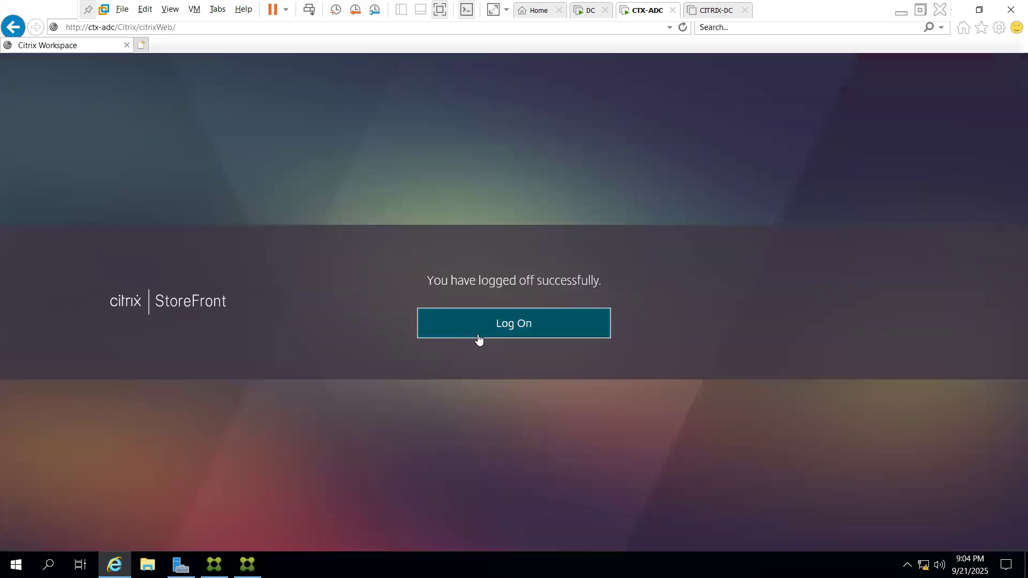
pyautogui.click(478, 335)
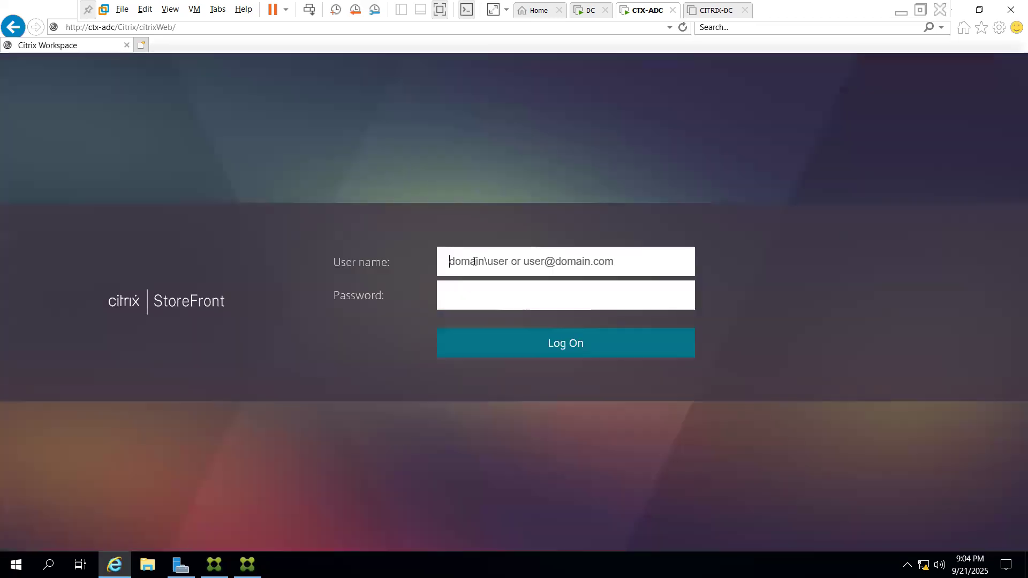
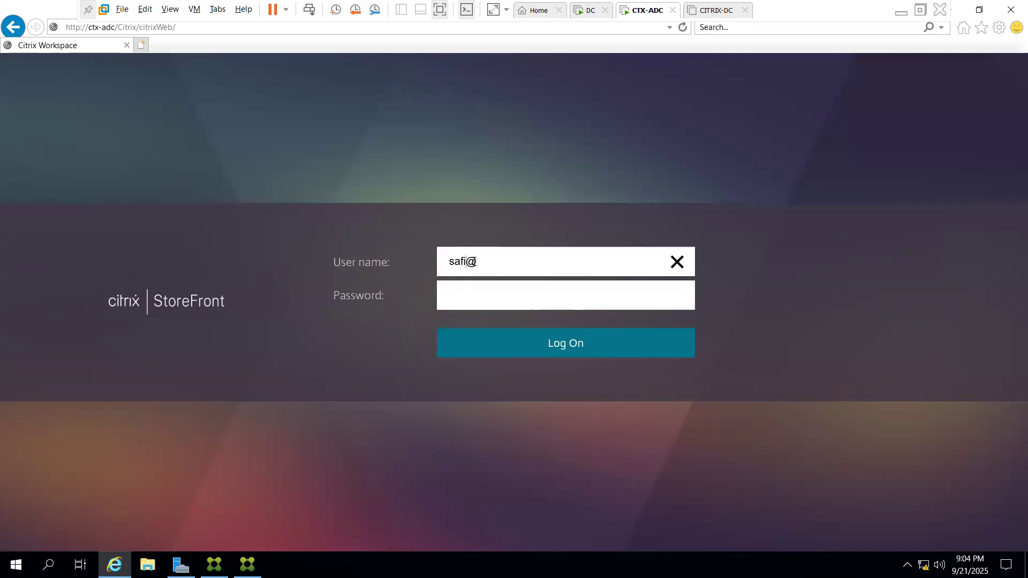
pyautogui.press('Tab')
pyautogui.write('•••••••••••')
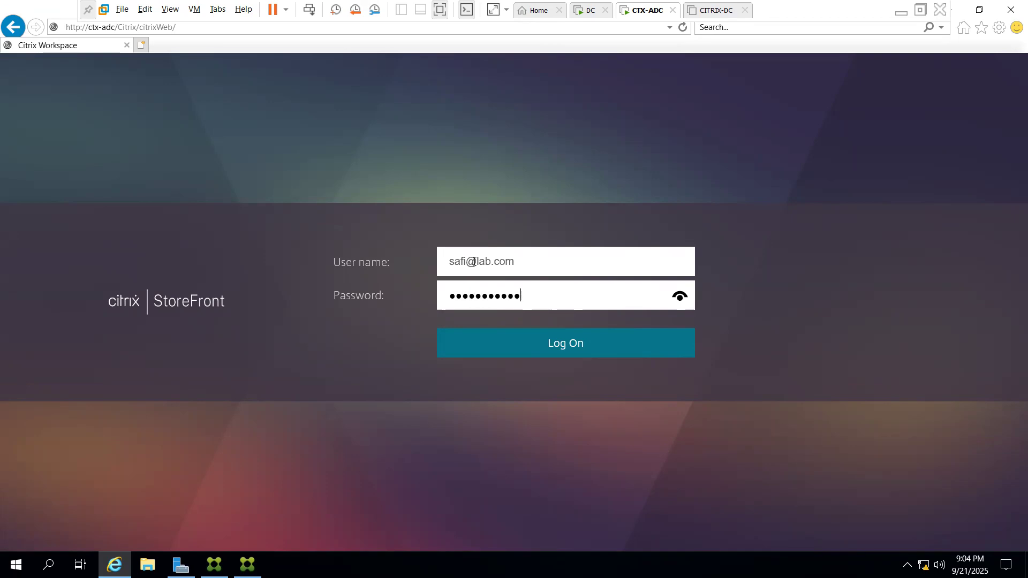
pyautogui.press('Return')
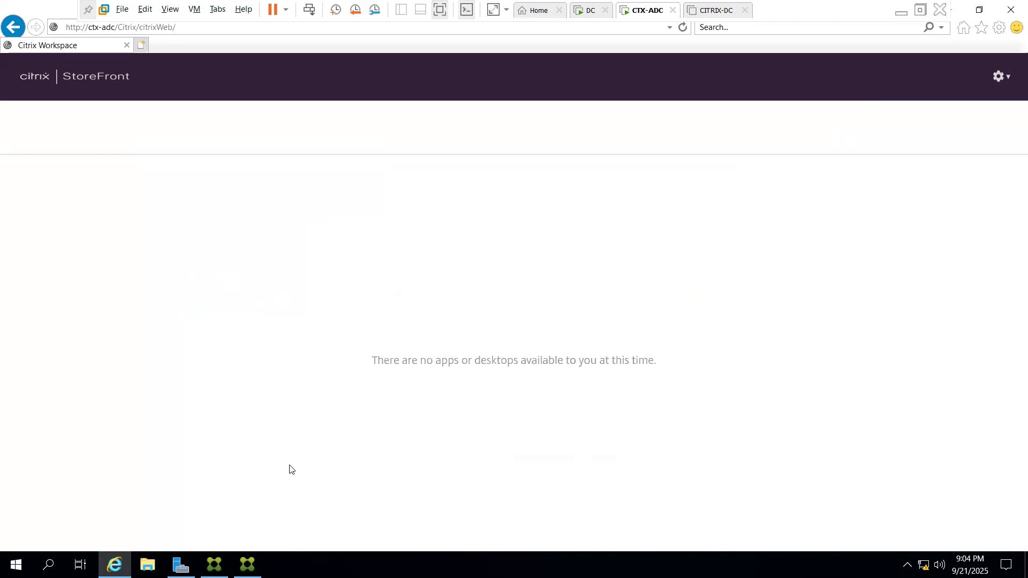
pyautogui.press('super+r')
pyautogui.write('cmd')
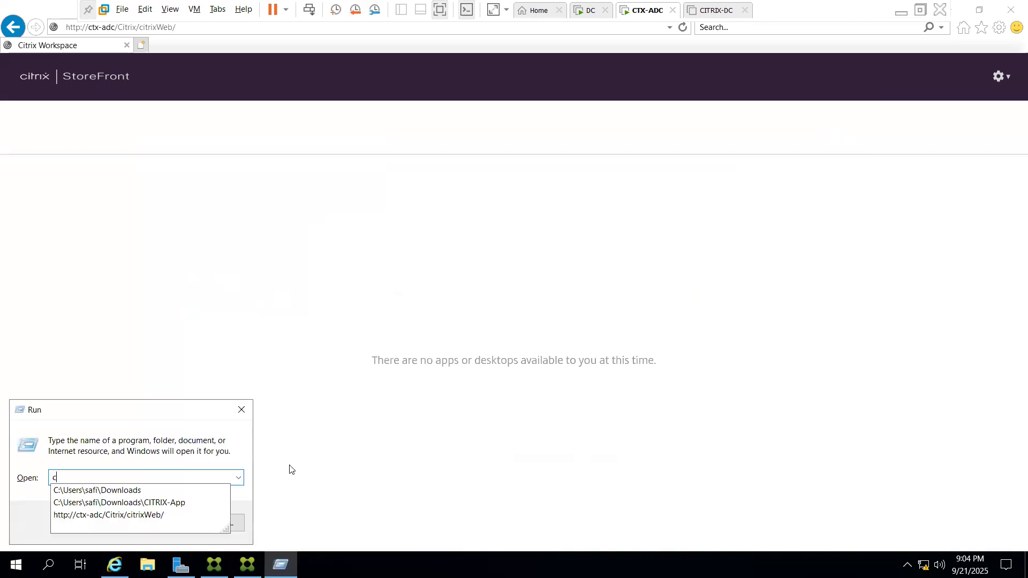
pyautogui.press('Return')
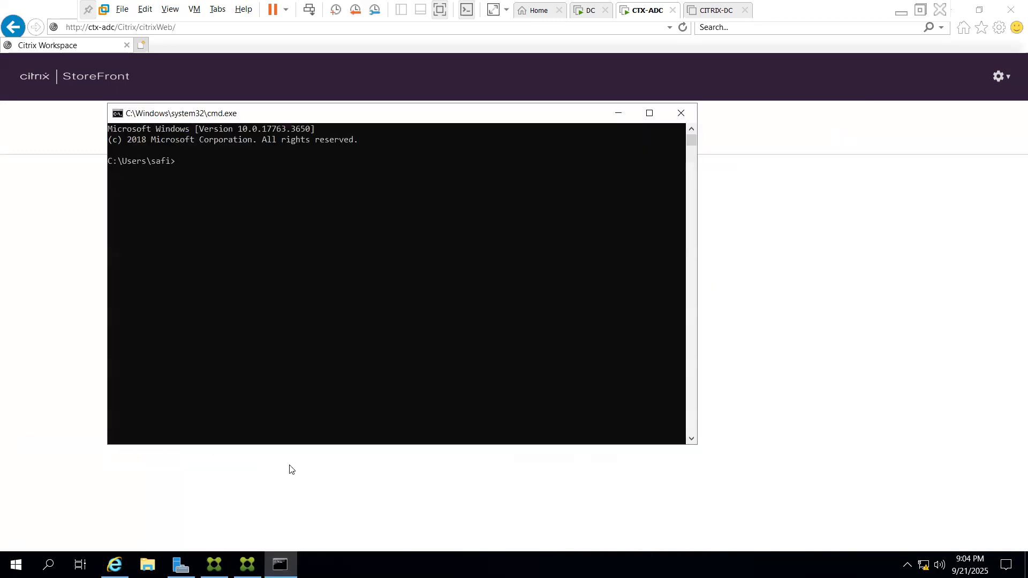
pyautogui.write('who')
pyautogui.write('am')
pyautogui.write('i')
pyautogui.press('Return')
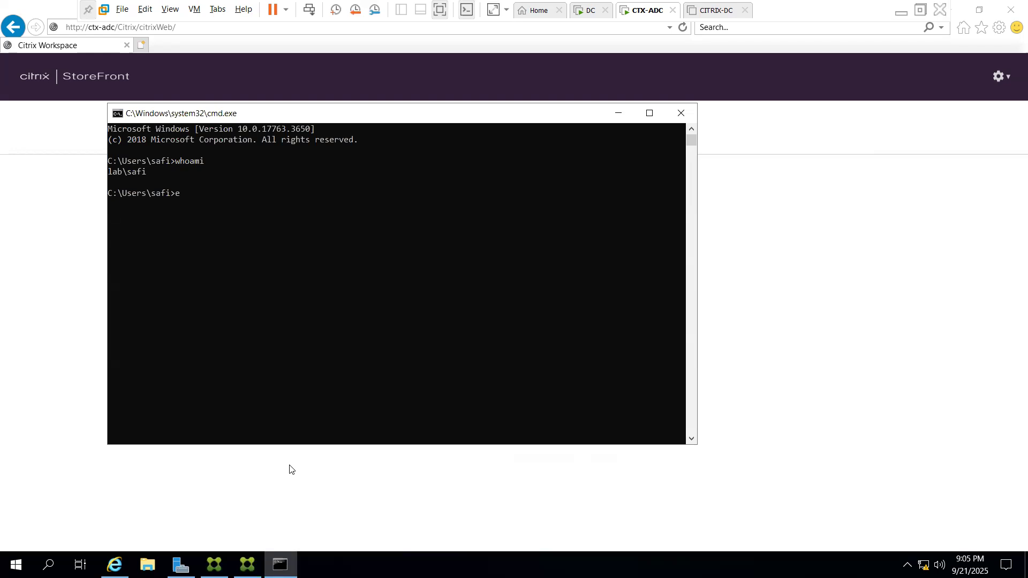
pyautogui.write('xit')
pyautogui.press('BackSpace')
pyautogui.press('BackSpace')
pyautogui.press('BackSpace')
pyautogui.press('BackSpace')
pyautogui.moveTo(406, 119); pyautogui.dragTo(632, 153)
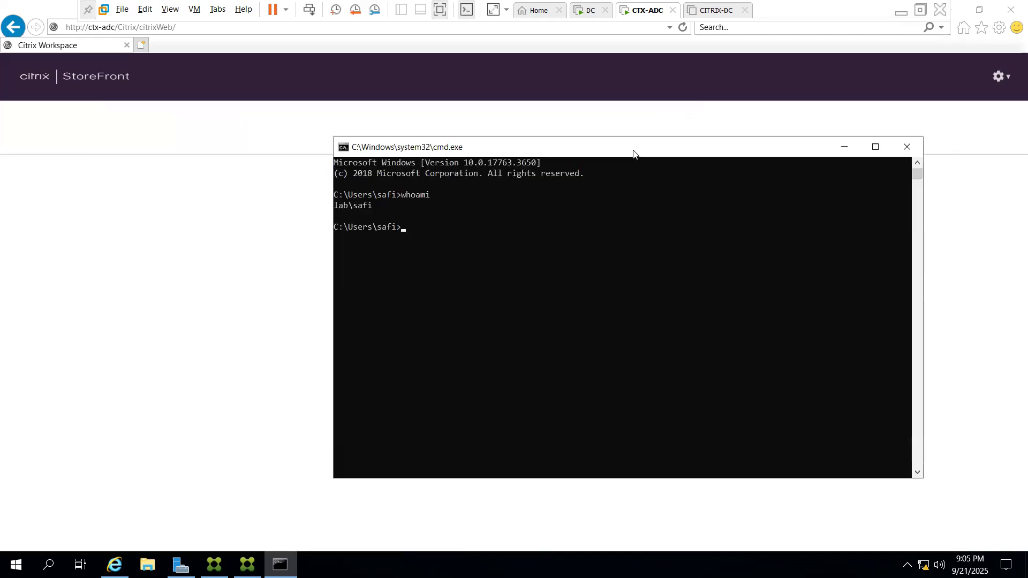
pyautogui.click(537, 223)
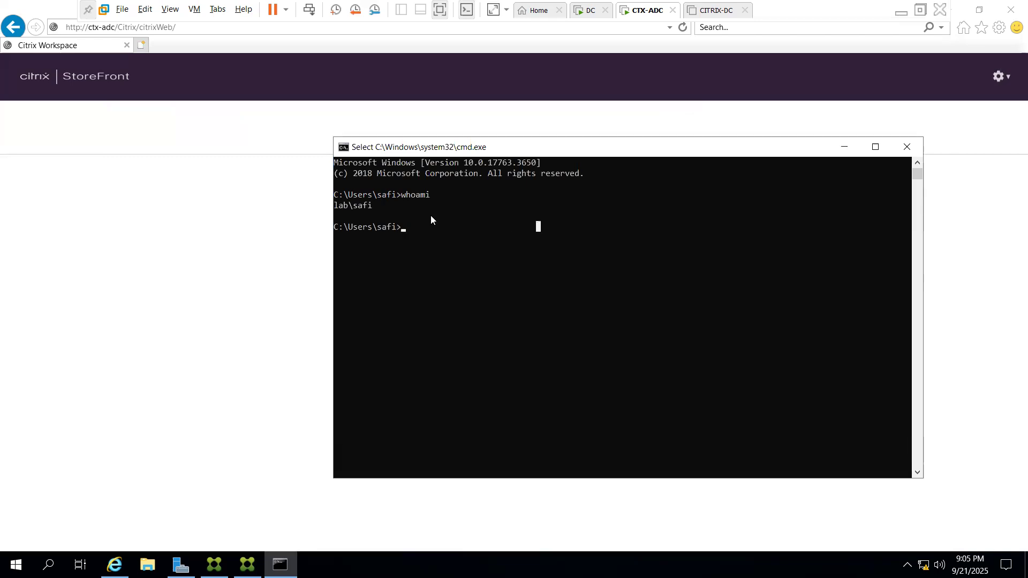
pyautogui.click(470, 237)
pyautogui.click(908, 147)
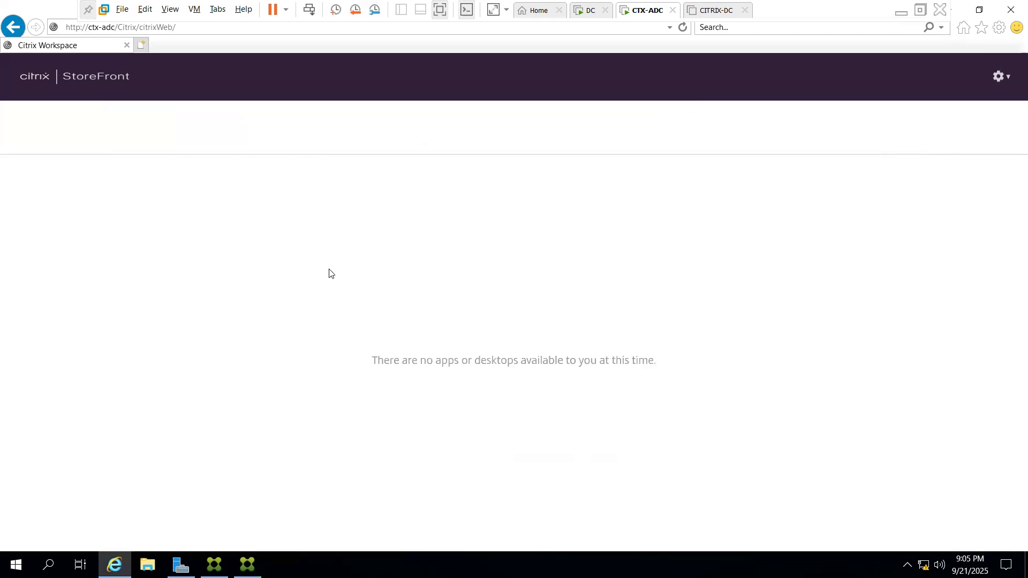
# Open the Services console from the Start menu and maximize it
pyautogui.press('super')
pyautogui.press('super')
pyautogui.press('super')
pyautogui.write('ser')
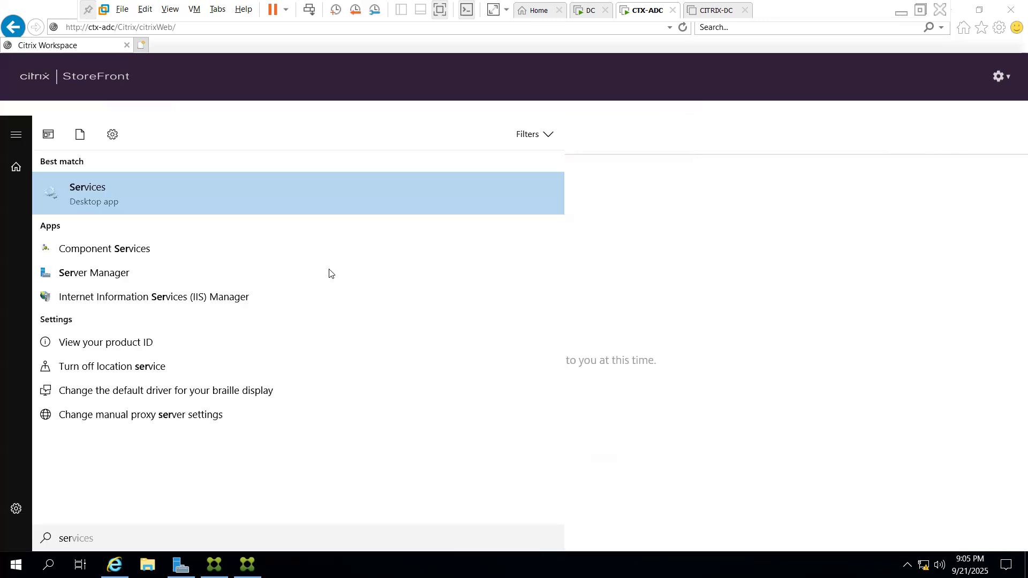
pyautogui.press('Return')
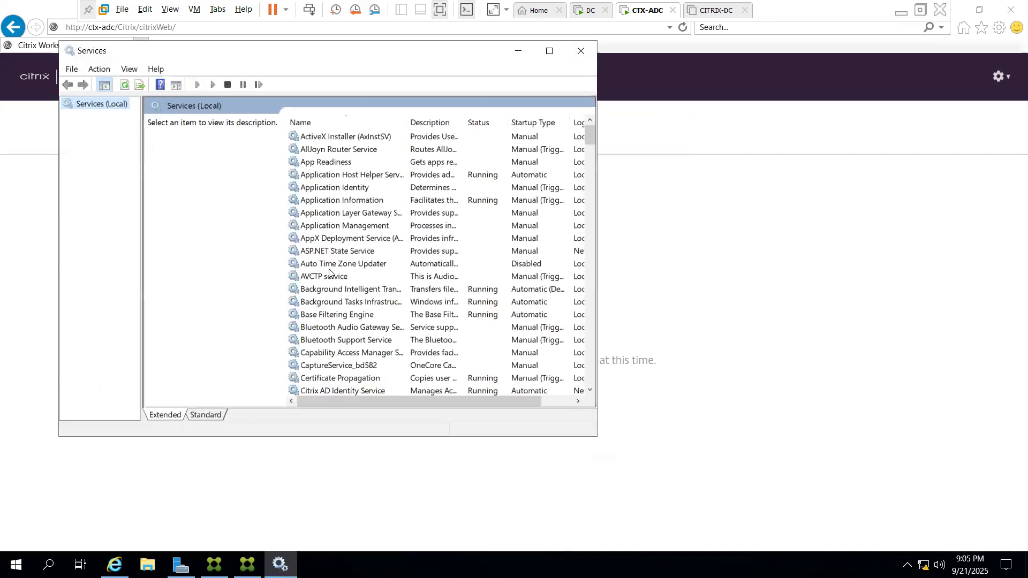
pyautogui.doubleClick(404, 51)
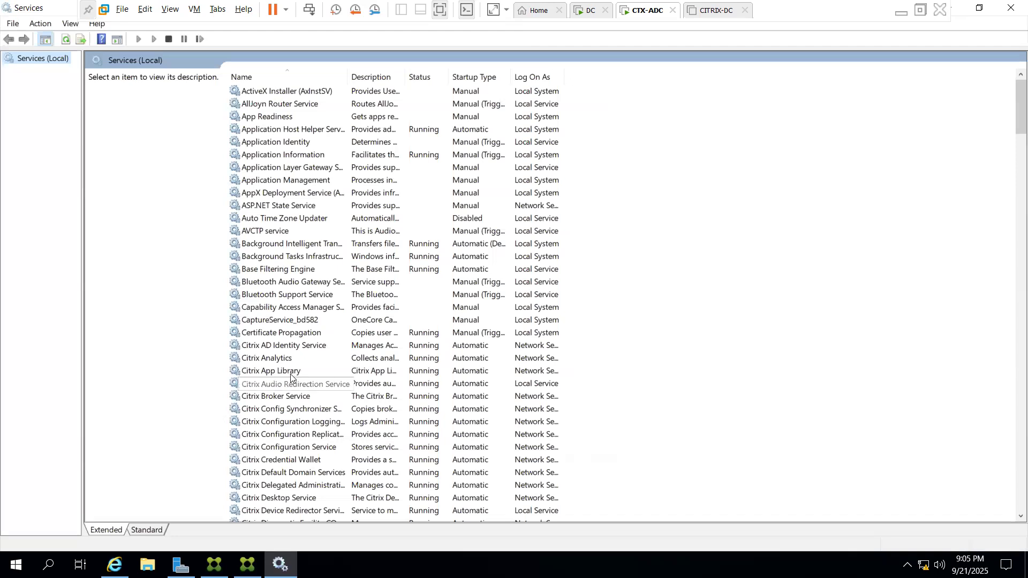
# Locate the SQL Server (SQLEXPRESS) service and restart it
pyautogui.click(284, 344)
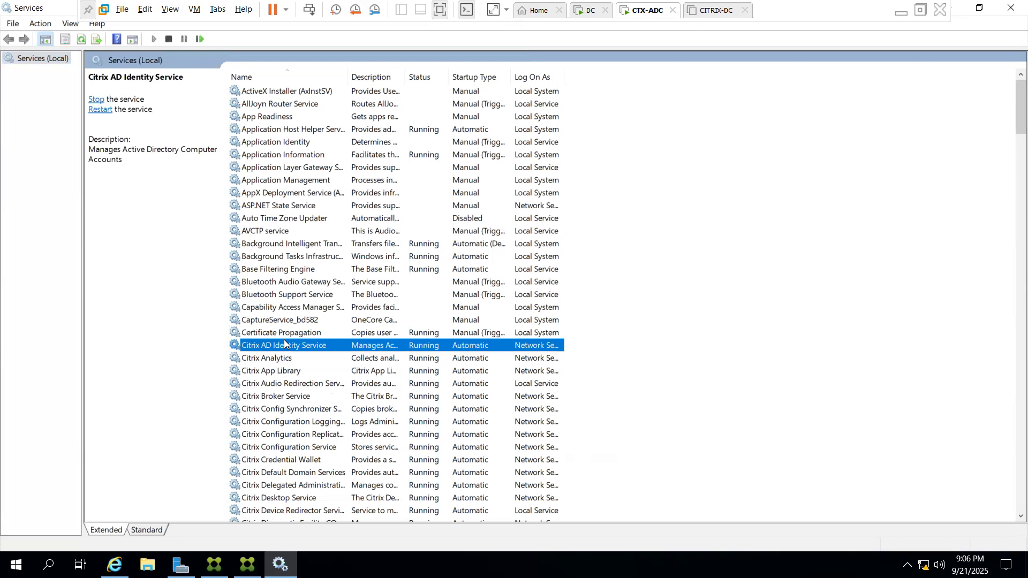
pyautogui.press('s')
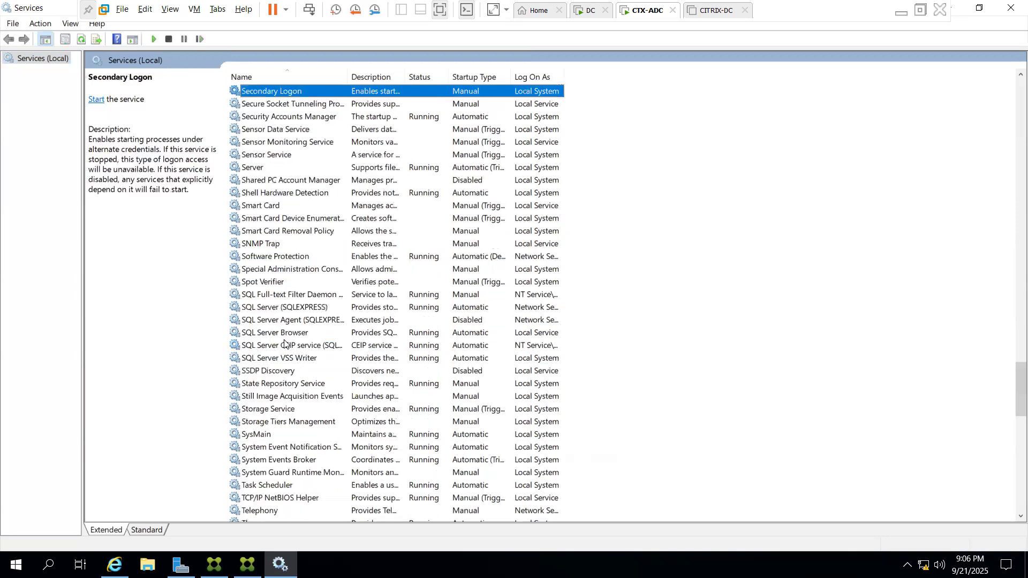
pyautogui.press('s')
pyautogui.press('q')
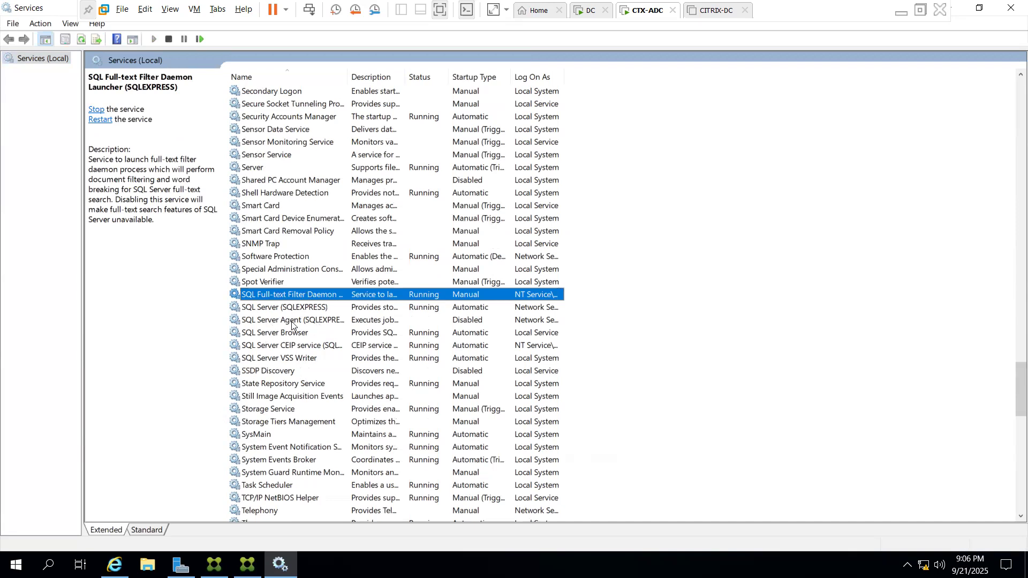
pyautogui.click(292, 322)
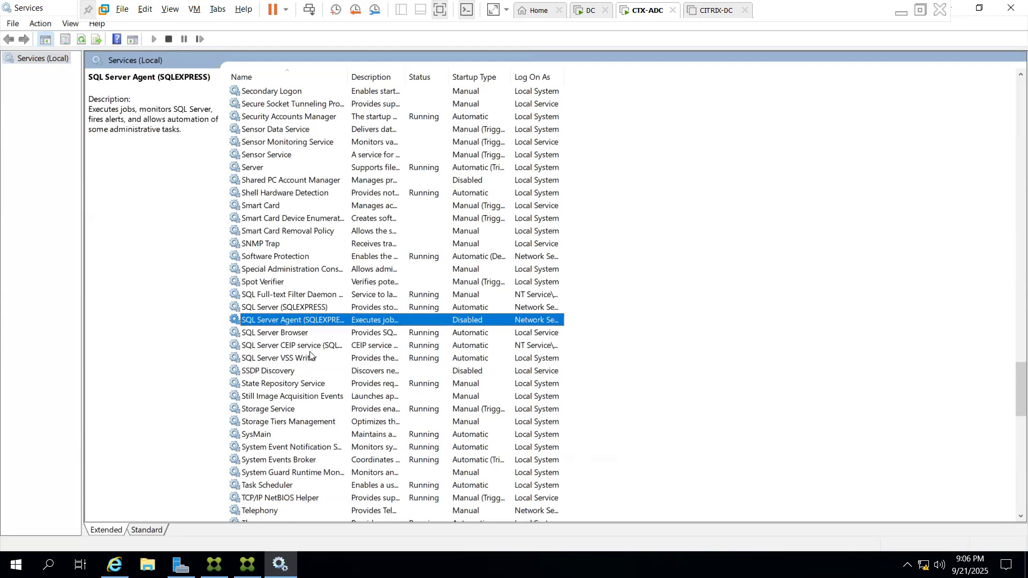
pyautogui.click(298, 308)
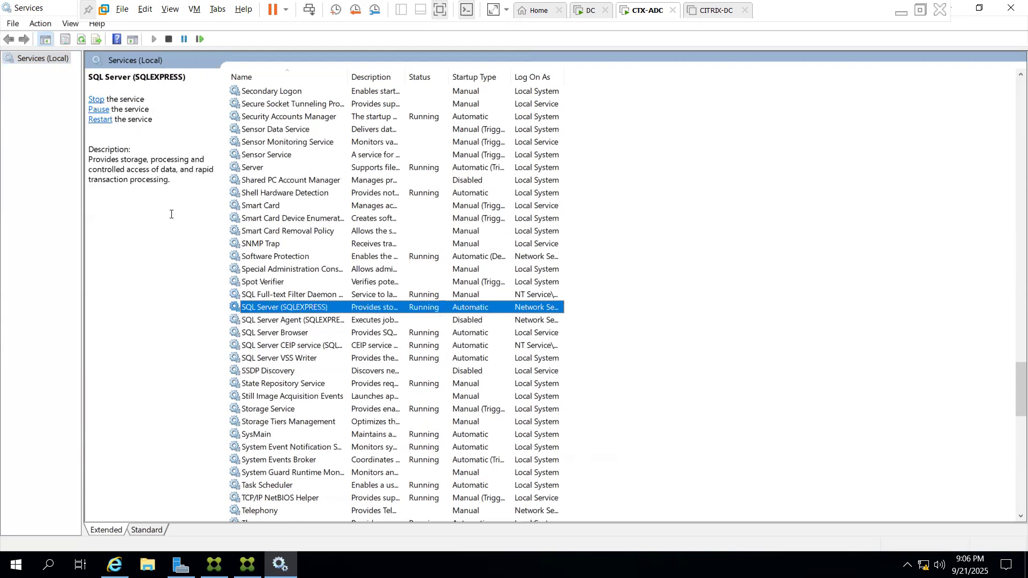
pyautogui.click(104, 121)
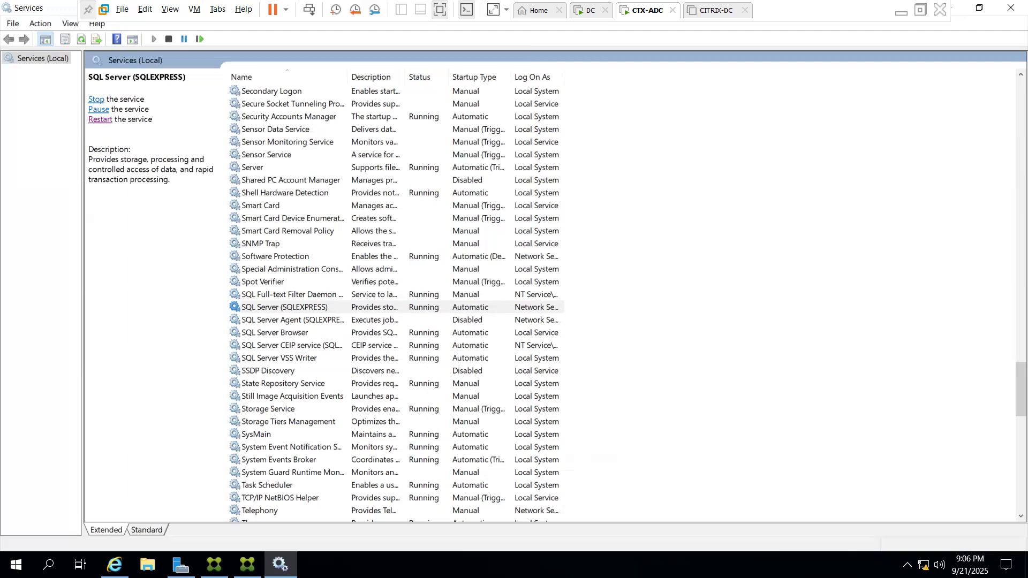
# Bring the StoreFront web page forward and log off from the account menu
pyautogui.moveTo(247, 564)
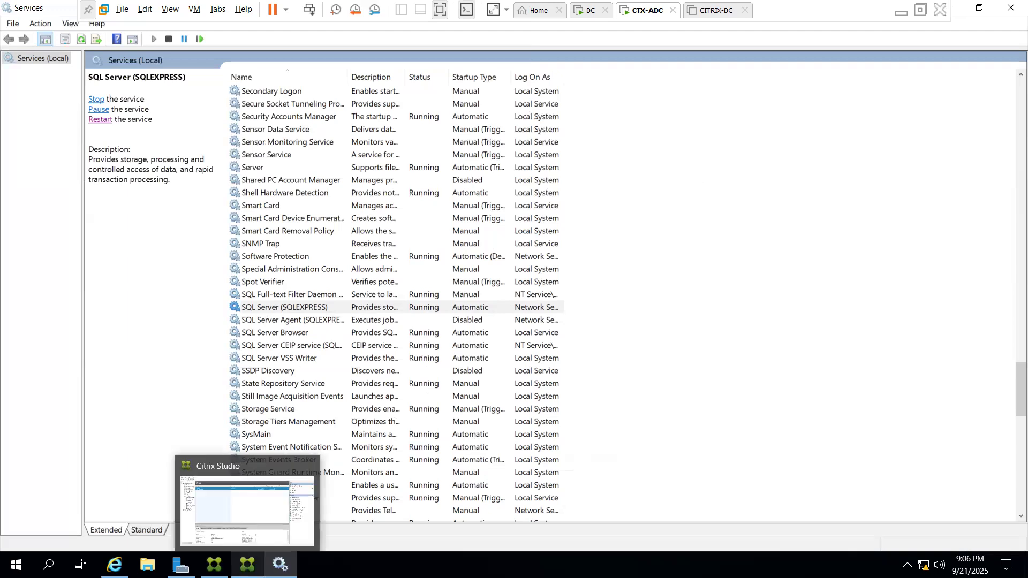
pyautogui.moveTo(214, 565)
pyautogui.moveTo(114, 565)
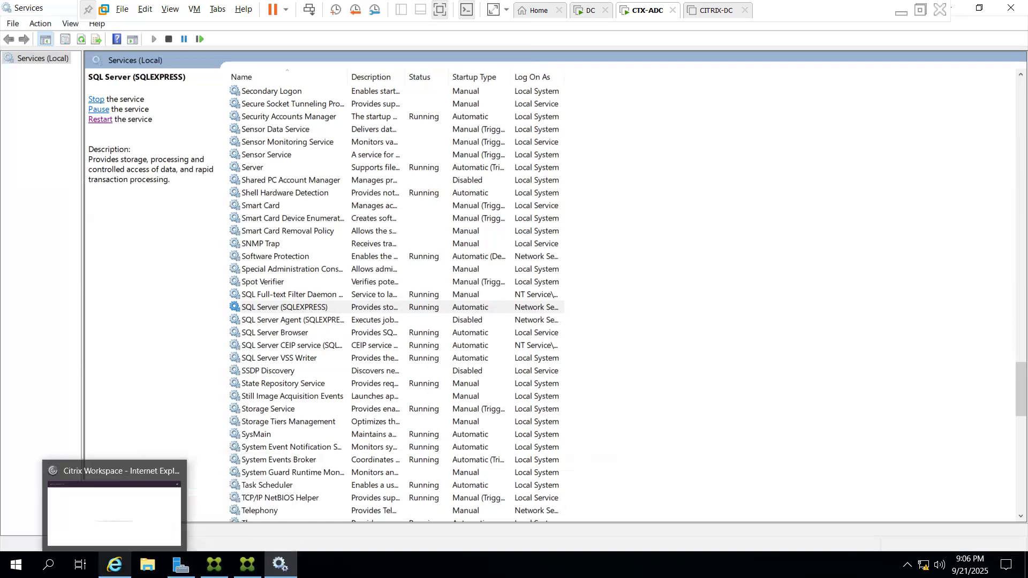
pyautogui.click(114, 508)
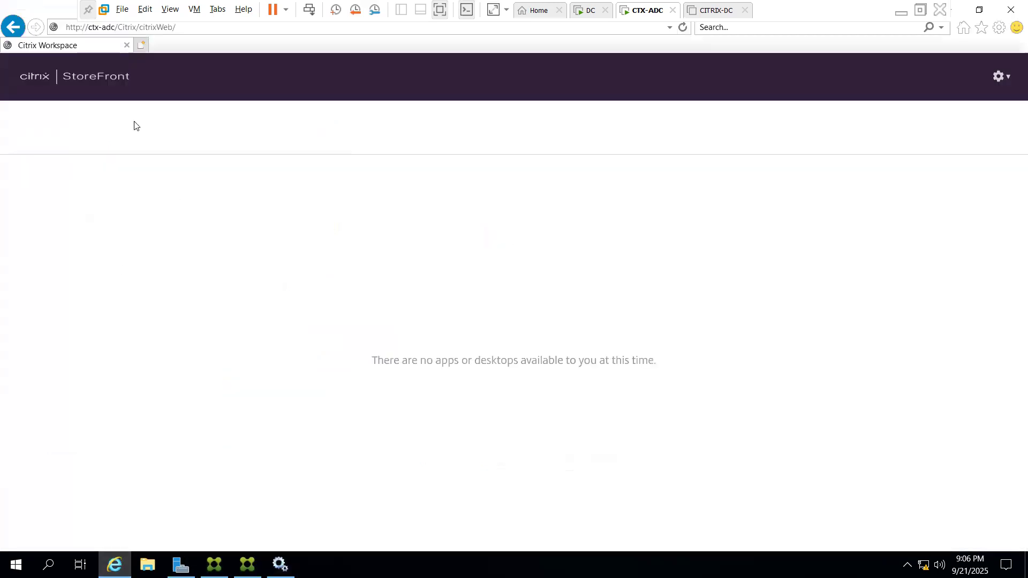
pyautogui.click(998, 76)
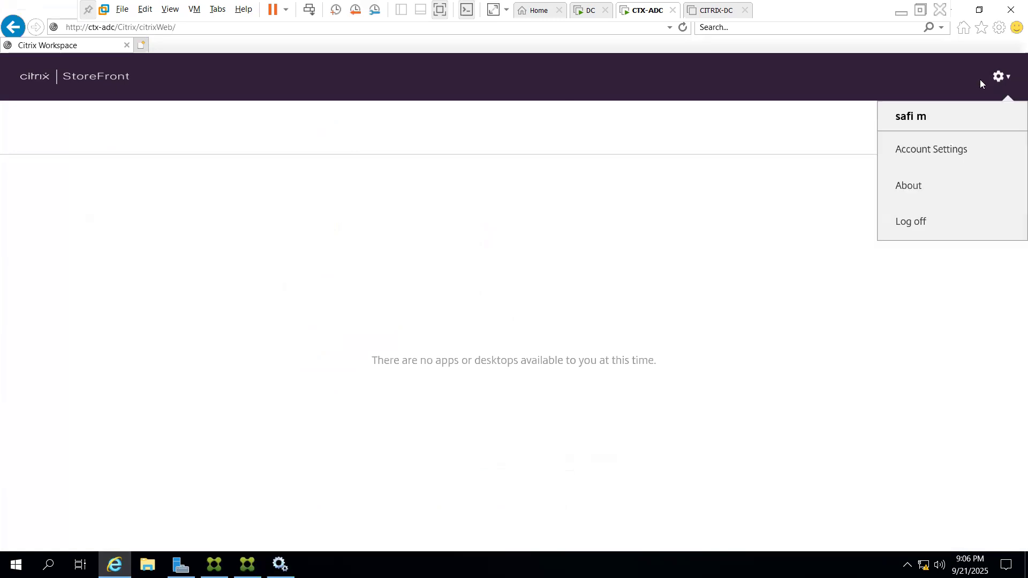
pyautogui.click(915, 221)
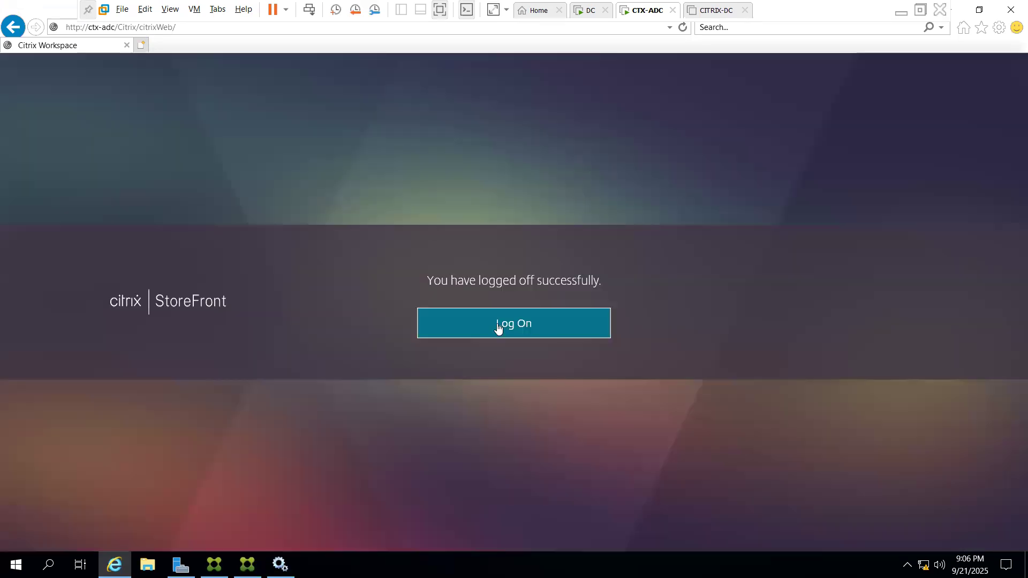
pyautogui.click(495, 335)
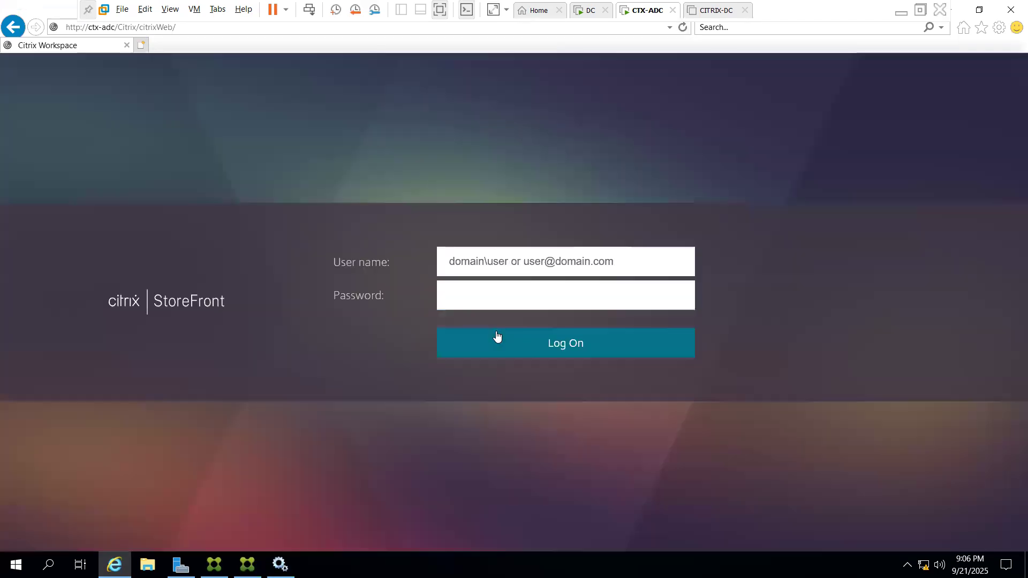
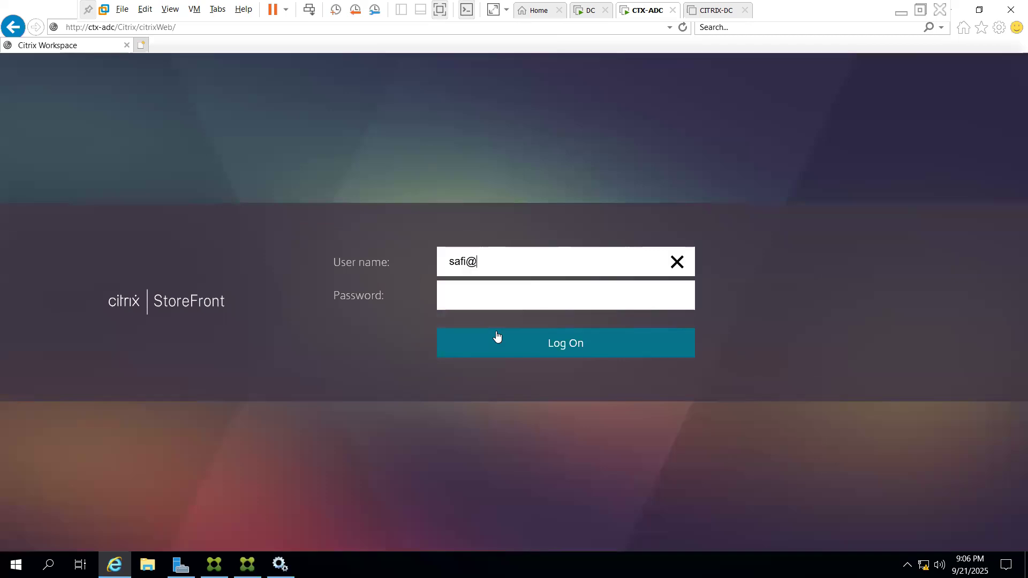
pyautogui.press('Tab')
pyautogui.write('********')
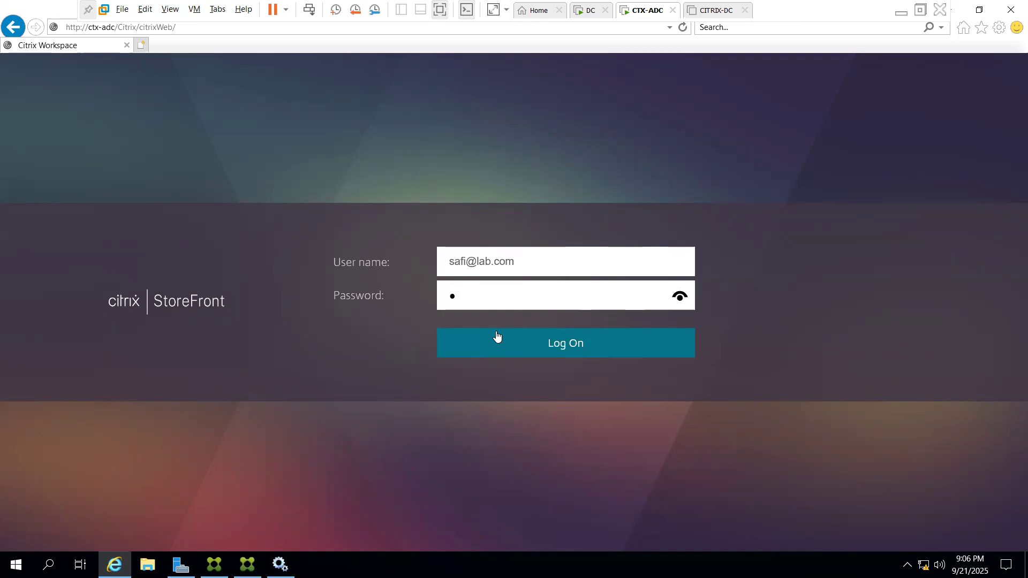
pyautogui.write('****')
pyautogui.click(496, 336)
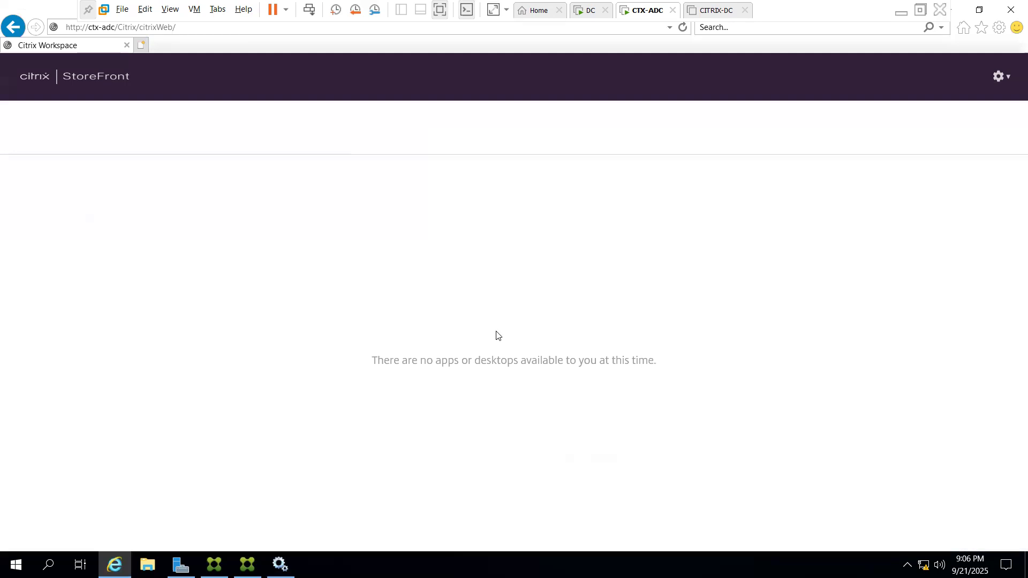
pyautogui.click(203, 24)
pyautogui.press('Return')
# Remove the citrix store's existing delivery controller and begin adding a new one
pyautogui.moveTo(214, 566)
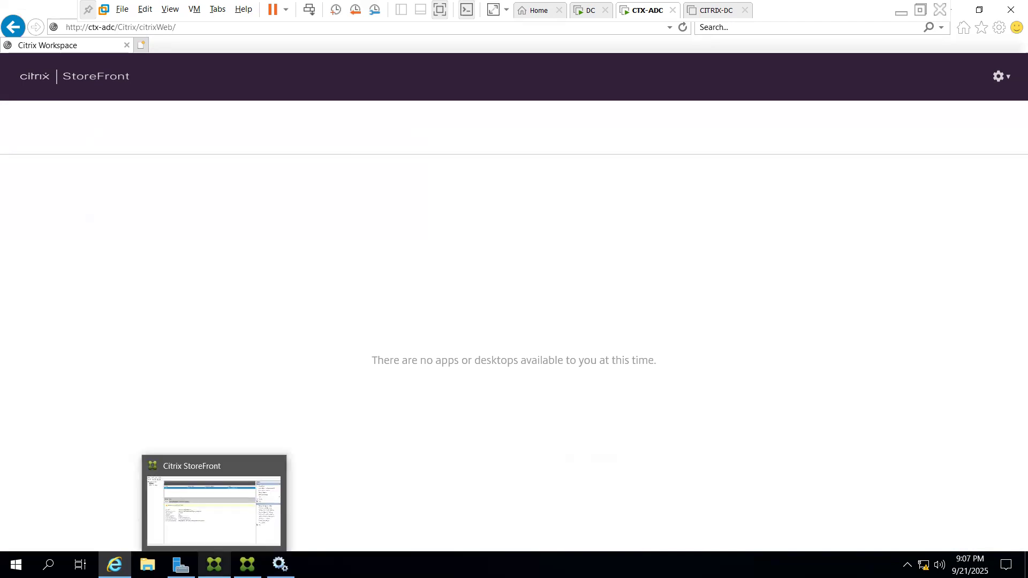
pyautogui.click(213, 523)
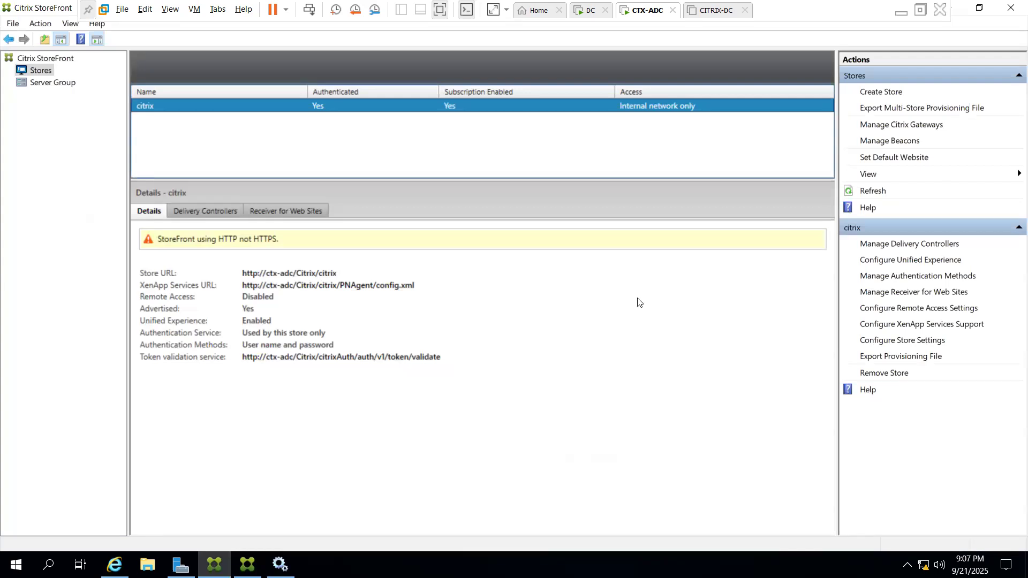
pyautogui.click(933, 246)
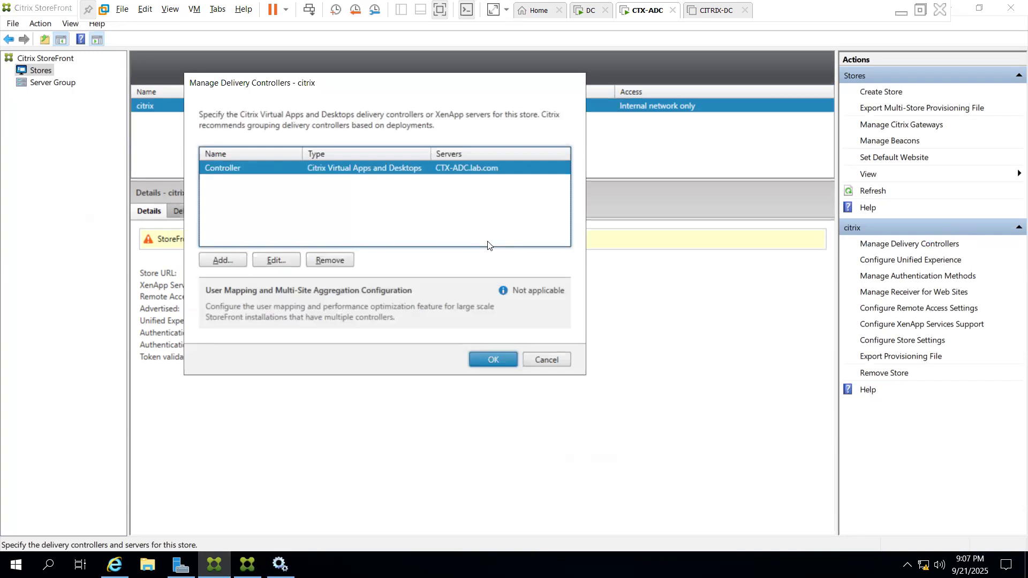
pyautogui.click(330, 260)
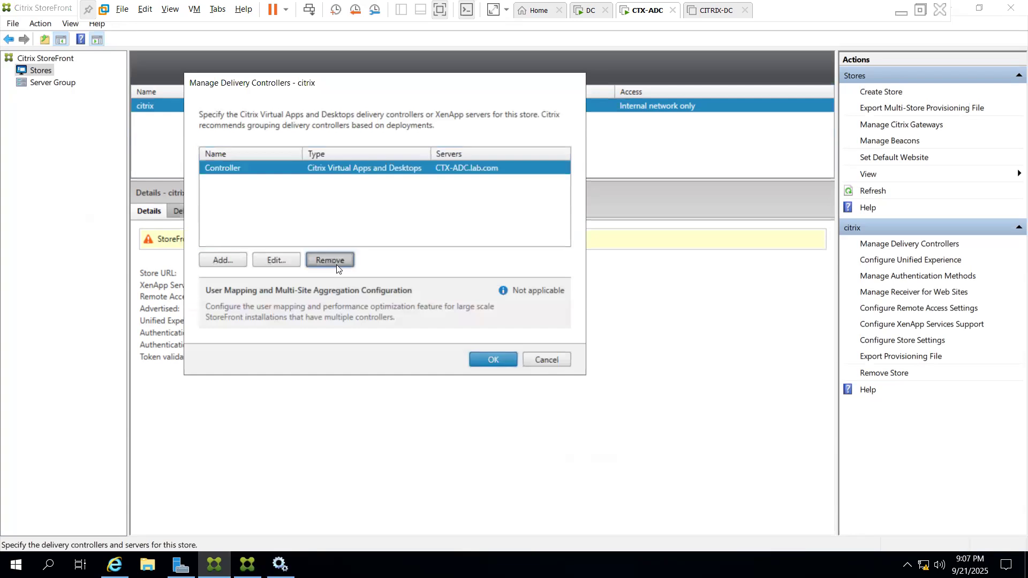
pyautogui.click(220, 260)
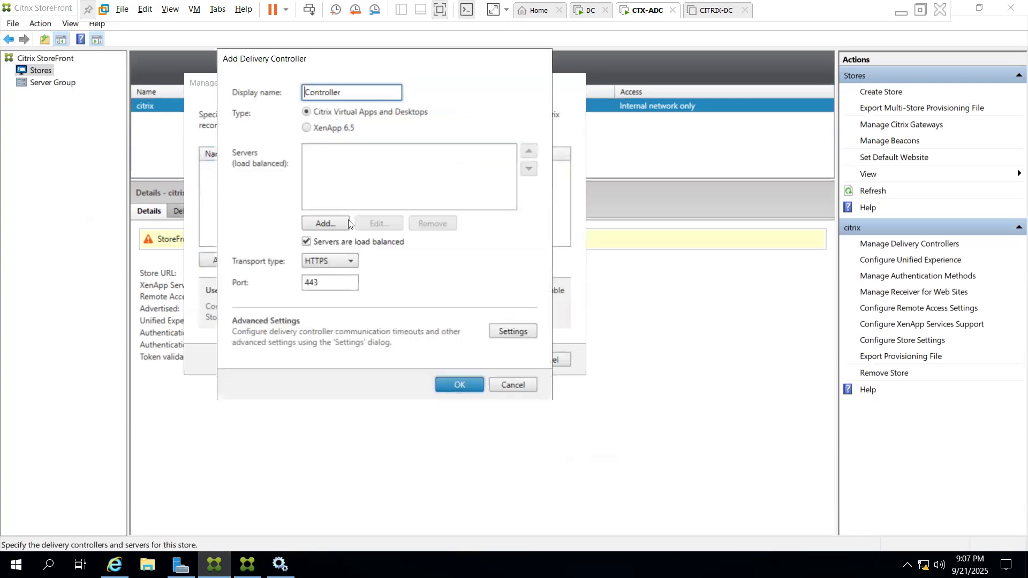
pyautogui.click(361, 92)
pyautogui.click(324, 223)
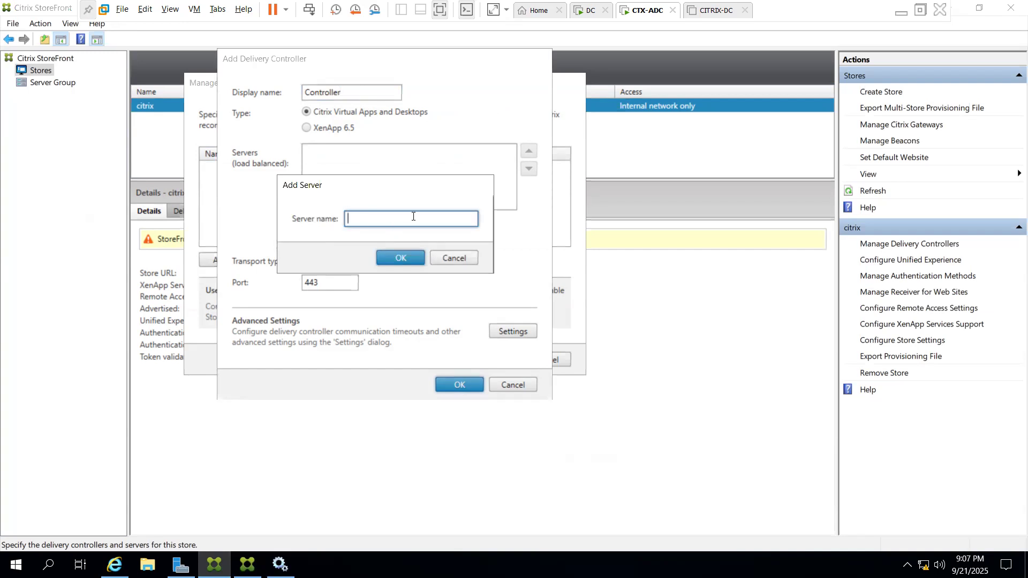
# Copy the full computer name CTX-ADC.lab.com from system properties and add it as the server
pyautogui.click(180, 564)
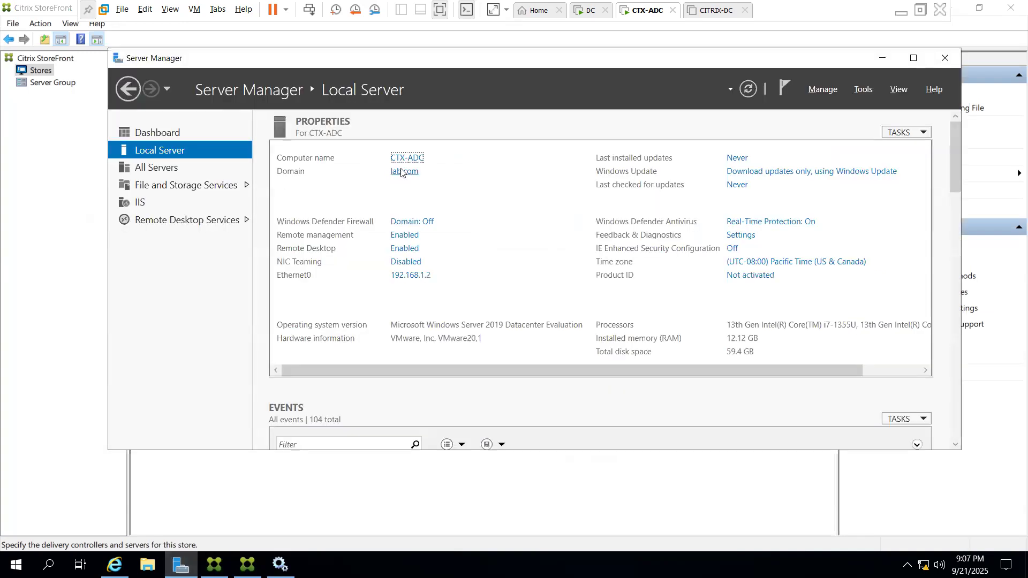
pyautogui.click(403, 160)
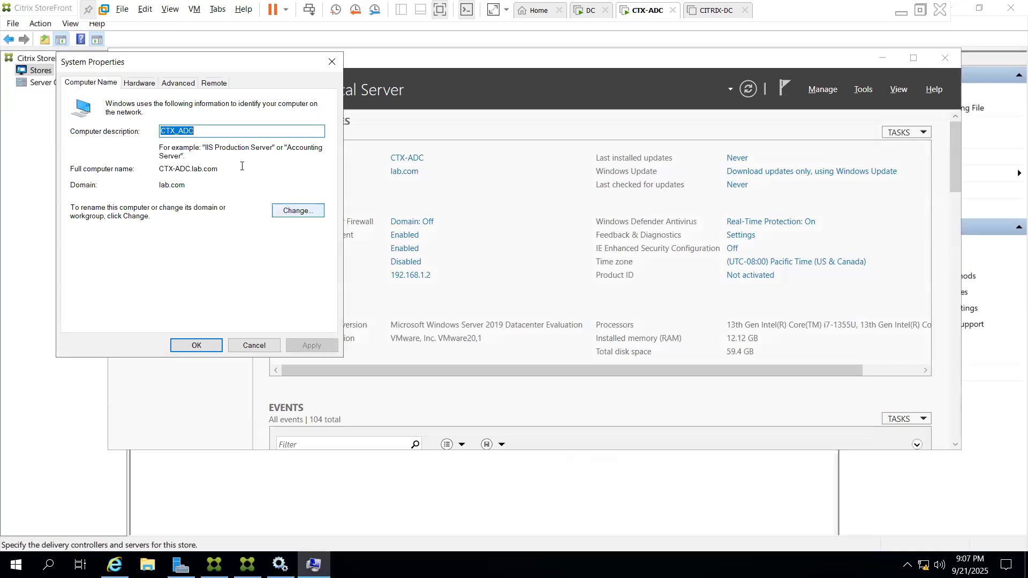
pyautogui.moveTo(217, 168); pyautogui.dragTo(159, 171)
pyautogui.hotkey('ctrl', 'c')
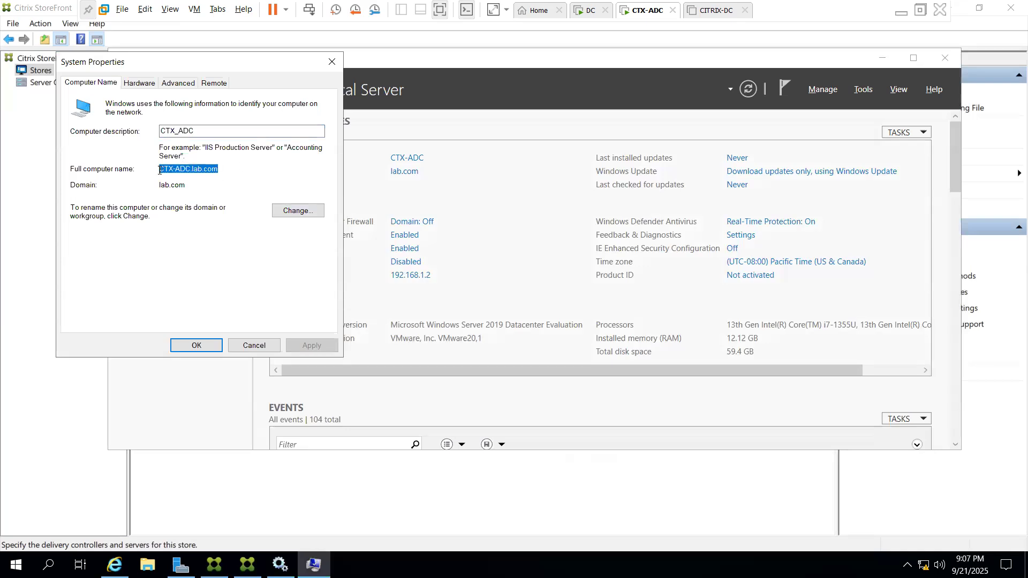
pyautogui.press('Escape')
pyautogui.hotkey('alt', 'Tab')
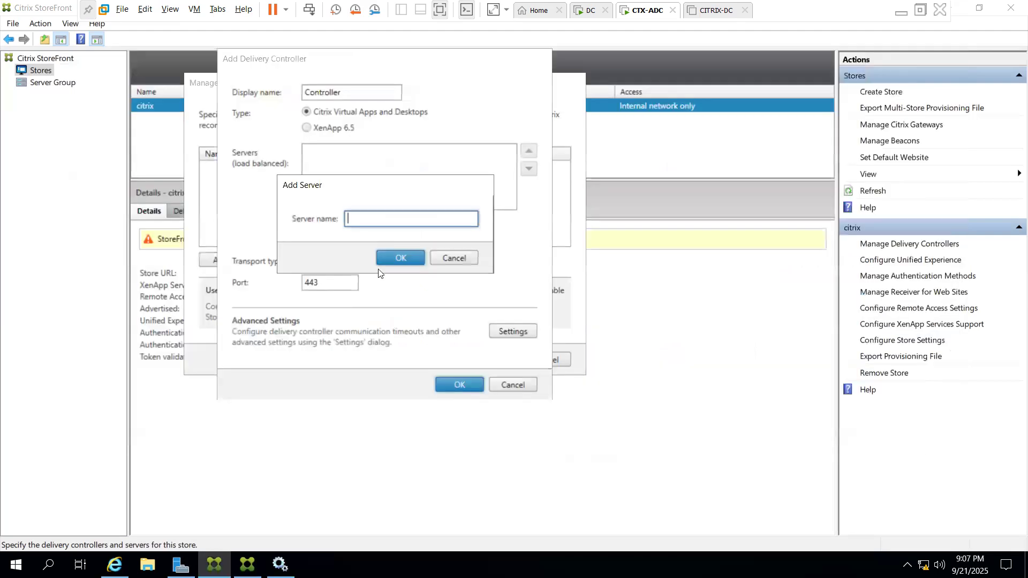
pyautogui.hotkey('ctrl', 'v')
pyautogui.click(400, 259)
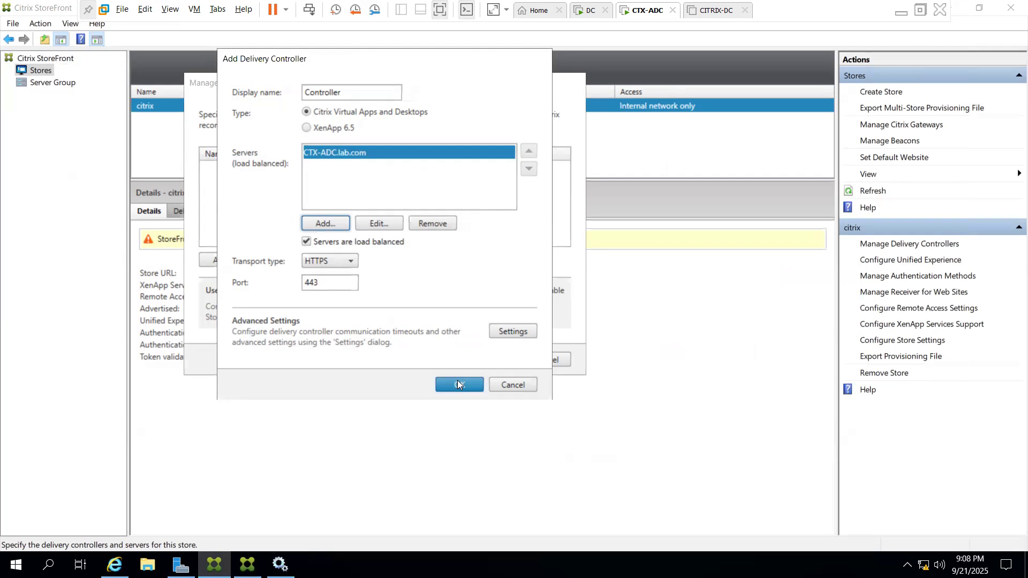
# Set the controller's transport type to HTTP on port 80 and apply it to the store
pyautogui.click(352, 262)
pyautogui.click(345, 275)
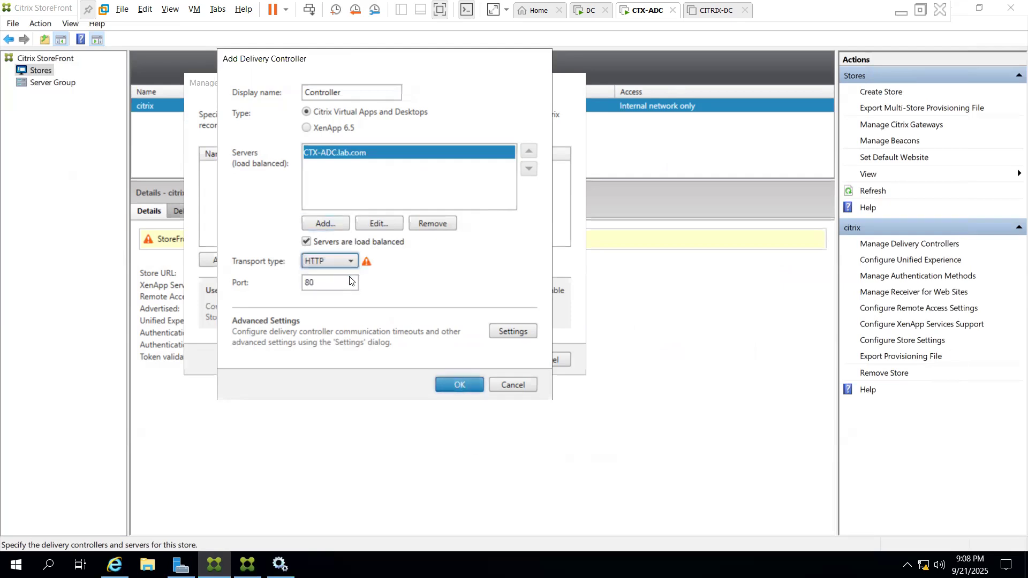
pyautogui.click(446, 383)
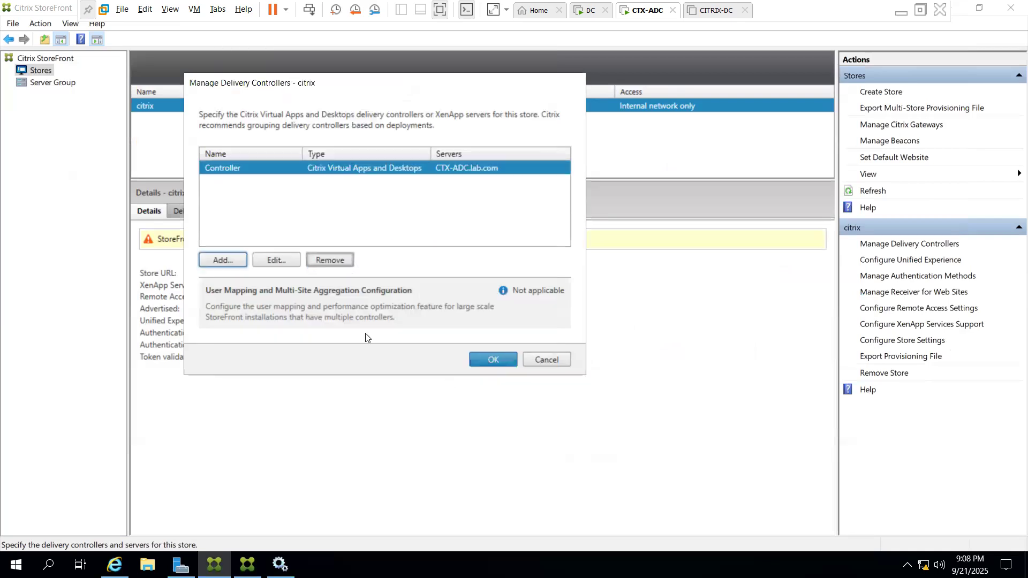
pyautogui.click(493, 360)
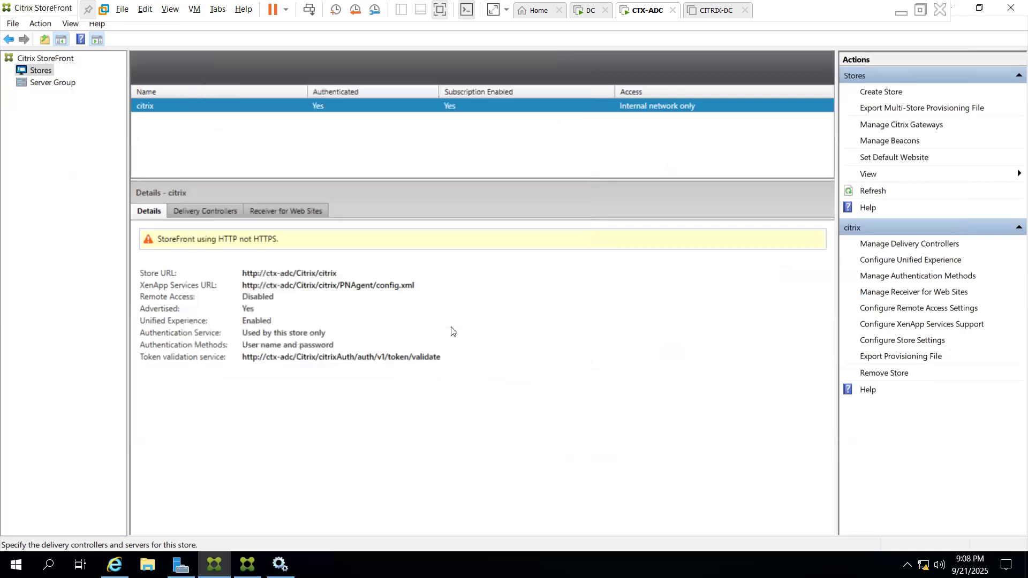
pyautogui.doubleClick(305, 274)
pyautogui.hotkey('ctrl', 'c')
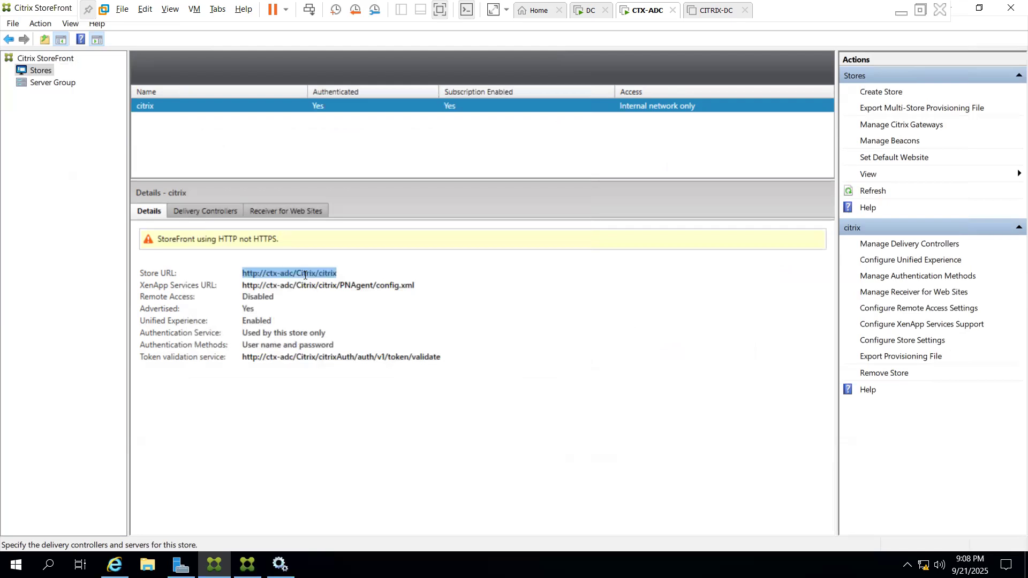
pyautogui.click(114, 565)
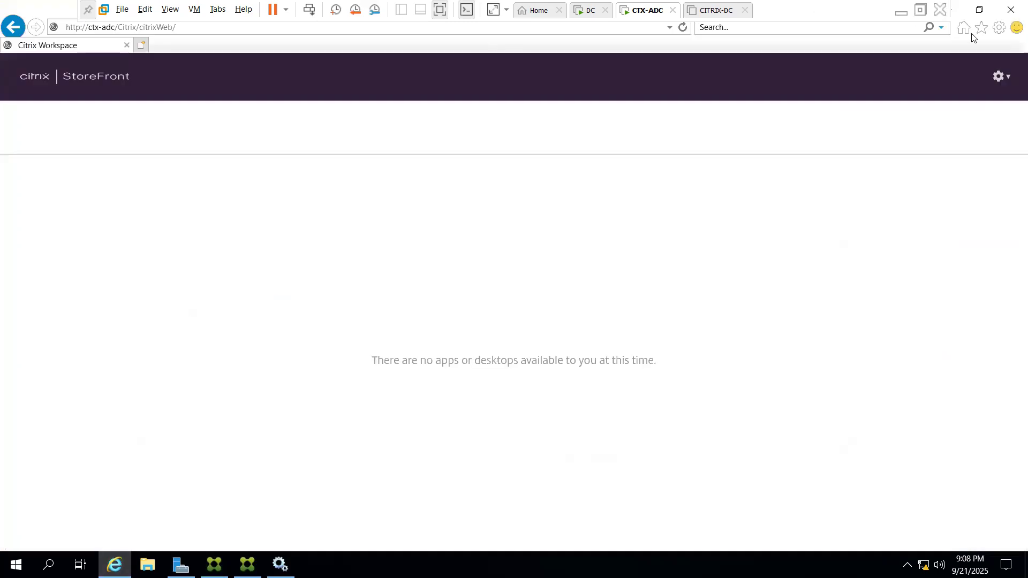
# Log off the store and reload the StoreFront web address pasted from the clipboard
pyautogui.click(1001, 84)
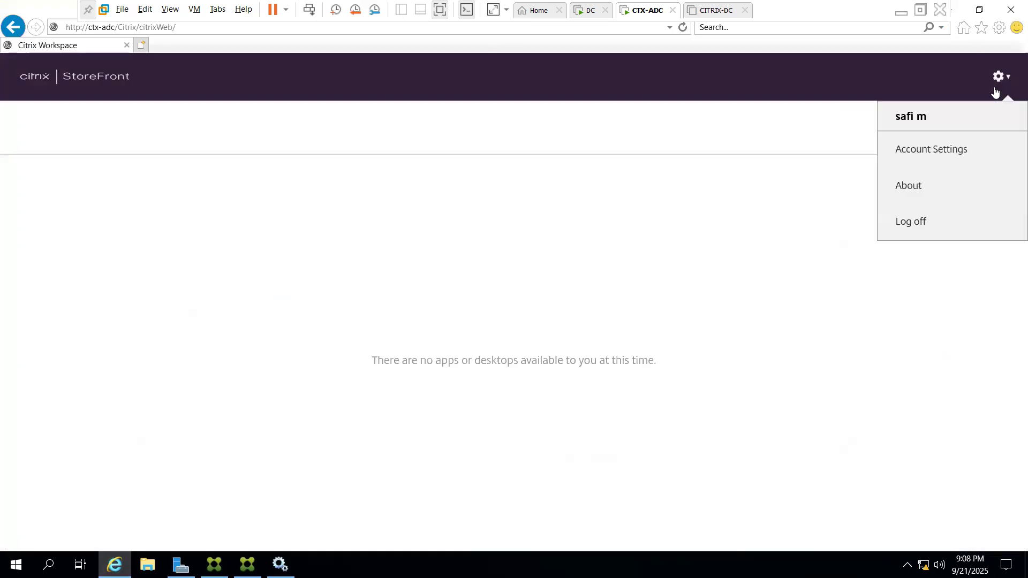
pyautogui.click(915, 222)
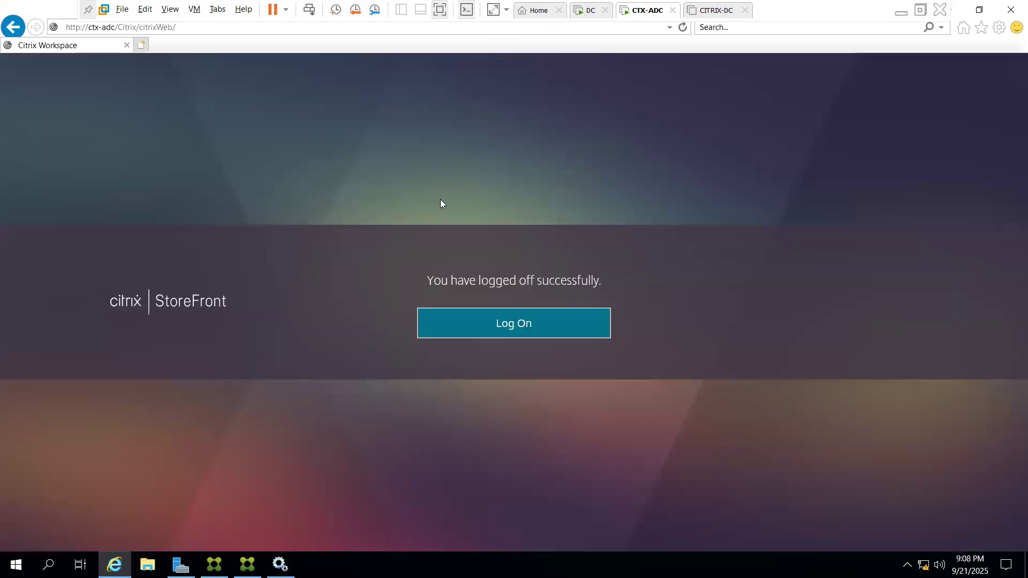
pyautogui.click(239, 27)
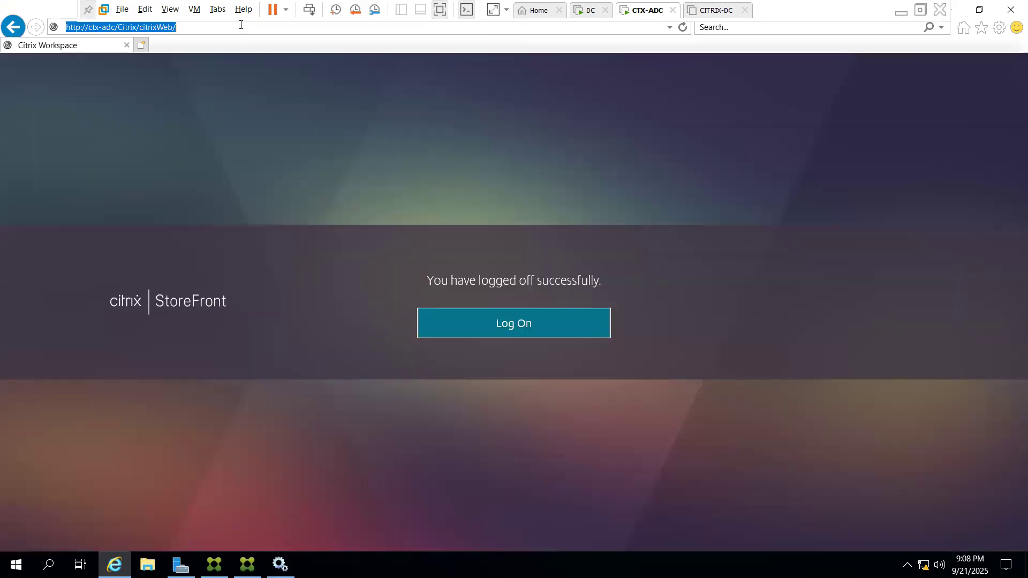
pyautogui.hotkey('ctrl', 'v')
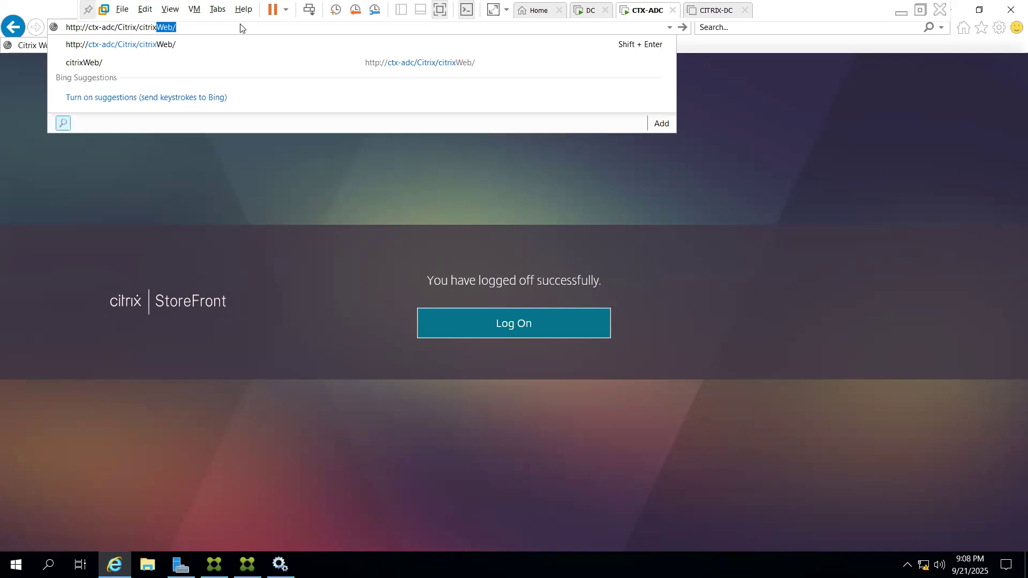
pyautogui.press('Return')
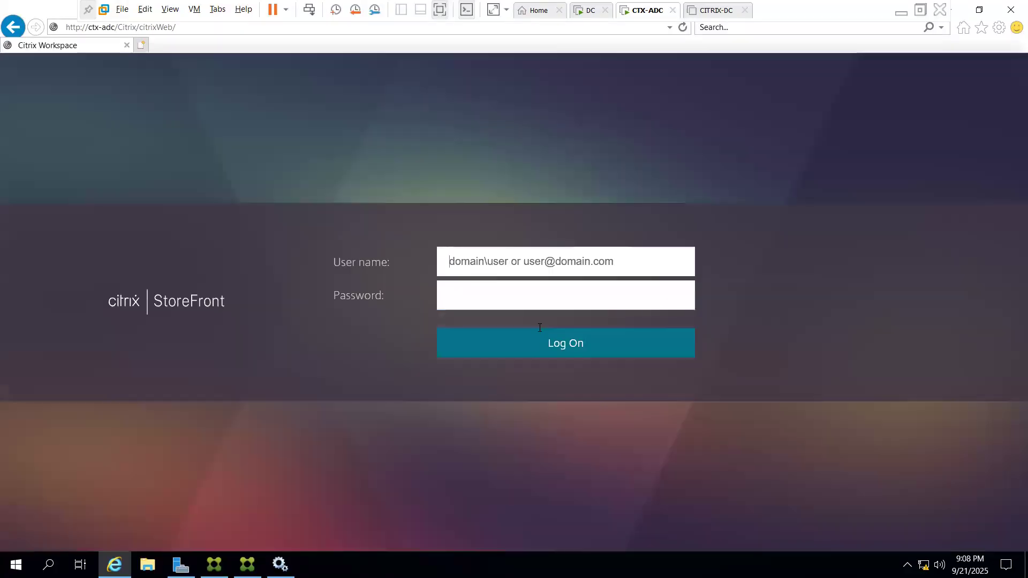
# Sign in with the lab.com domain user name and password, then go to Desktops
pyautogui.click(482, 260)
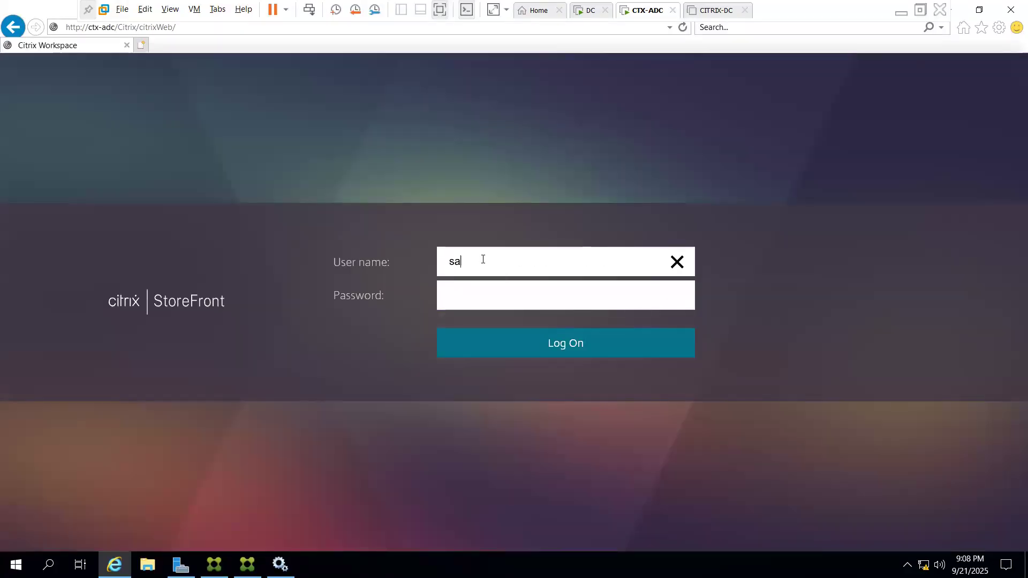
pyautogui.press('Tab')
pyautogui.write('••••••')
pyautogui.press('BackSpace')
pyautogui.press('BackSpace')
pyautogui.press('BackSpace')
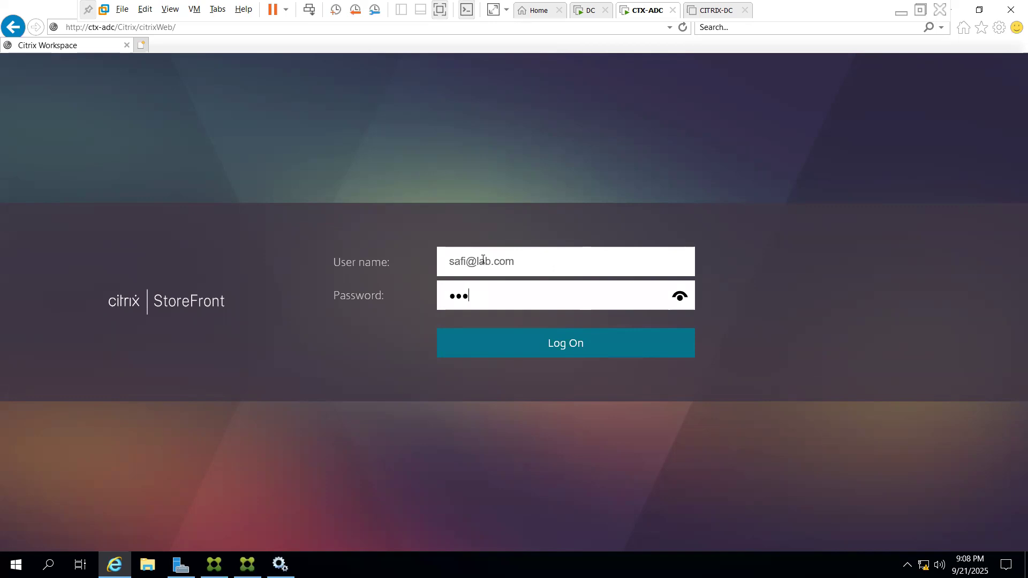
pyautogui.write('•••••••••')
pyautogui.press('Return')
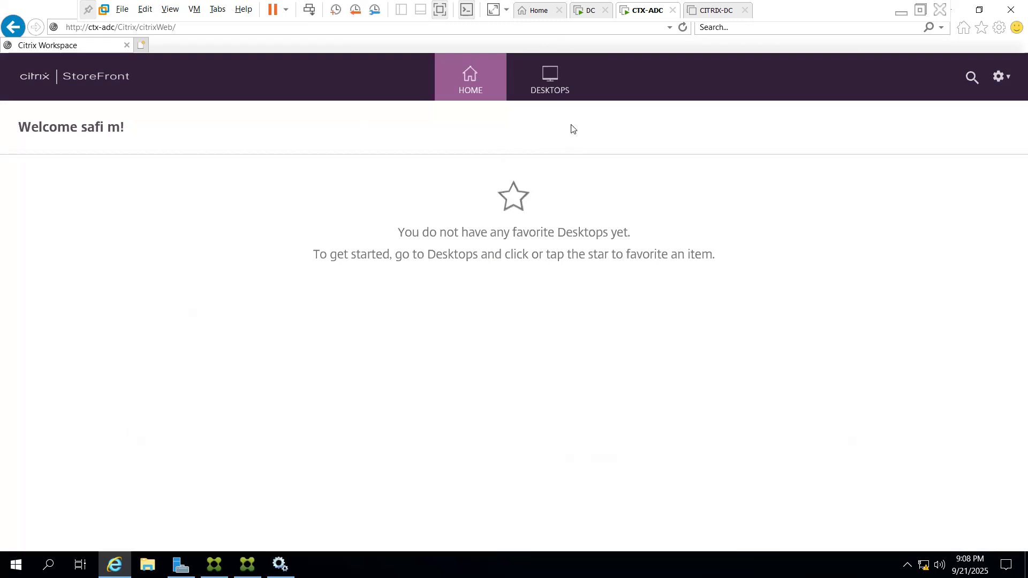
pyautogui.click(541, 75)
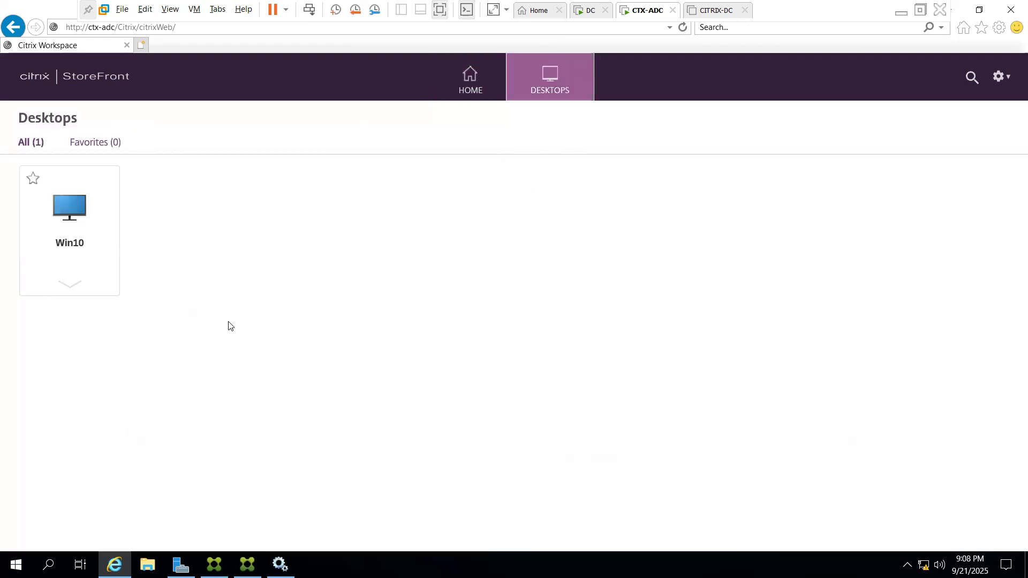
# Launch the Win10 desktop and view the .ica file's save options without choosing one
pyautogui.click(74, 233)
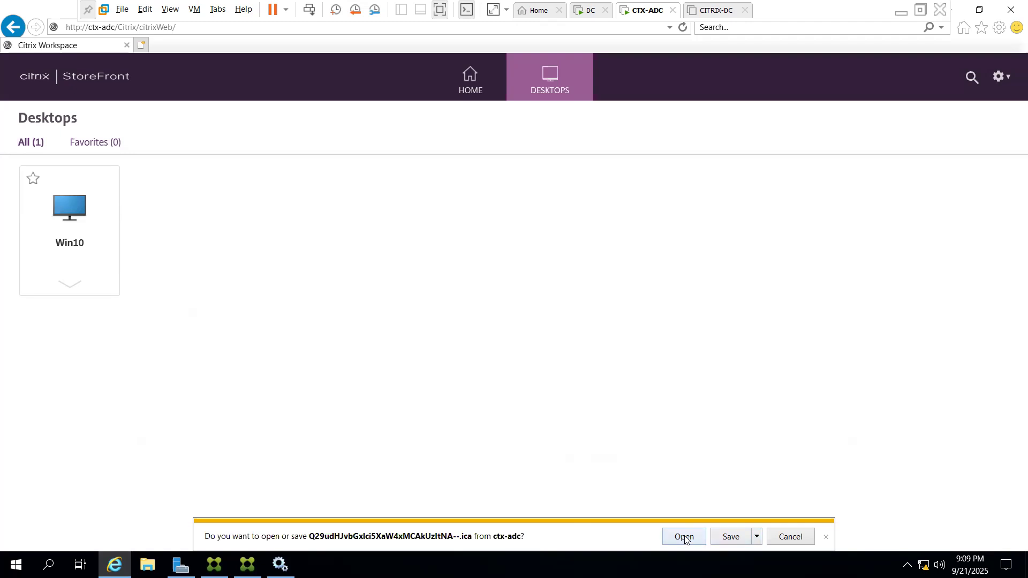
pyautogui.click(757, 536)
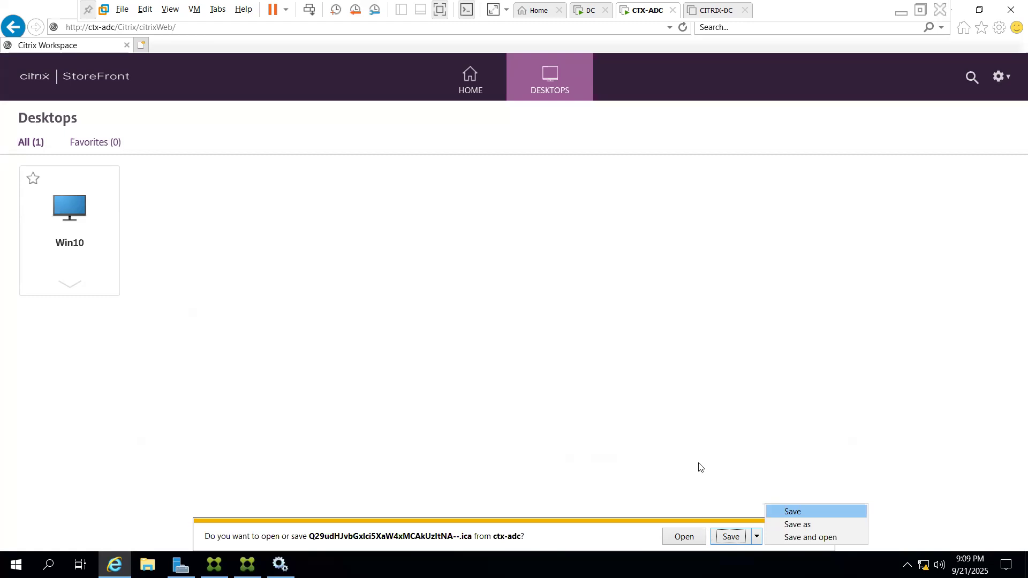
pyautogui.click(623, 420)
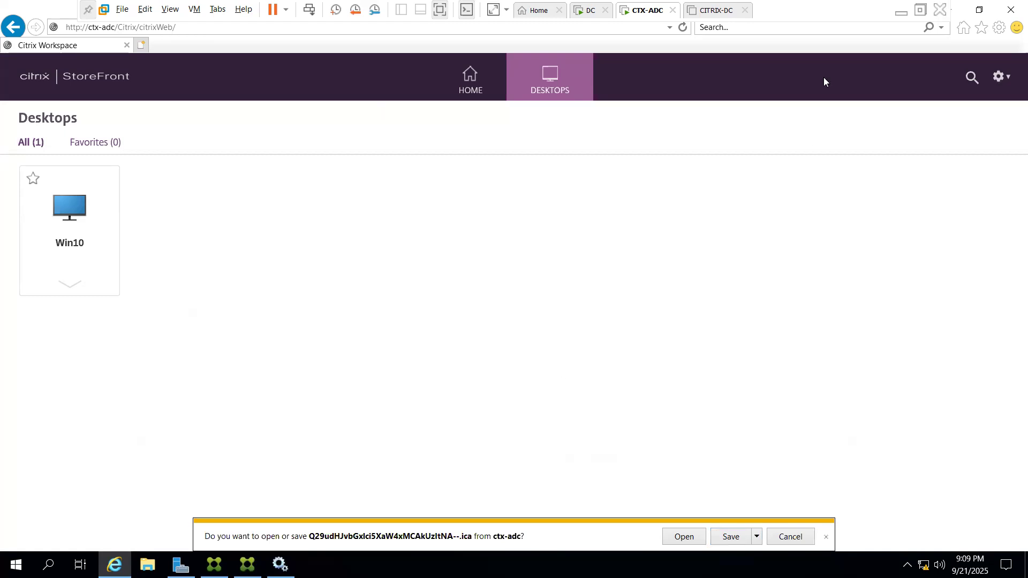
pyautogui.rightClick(647, 11)
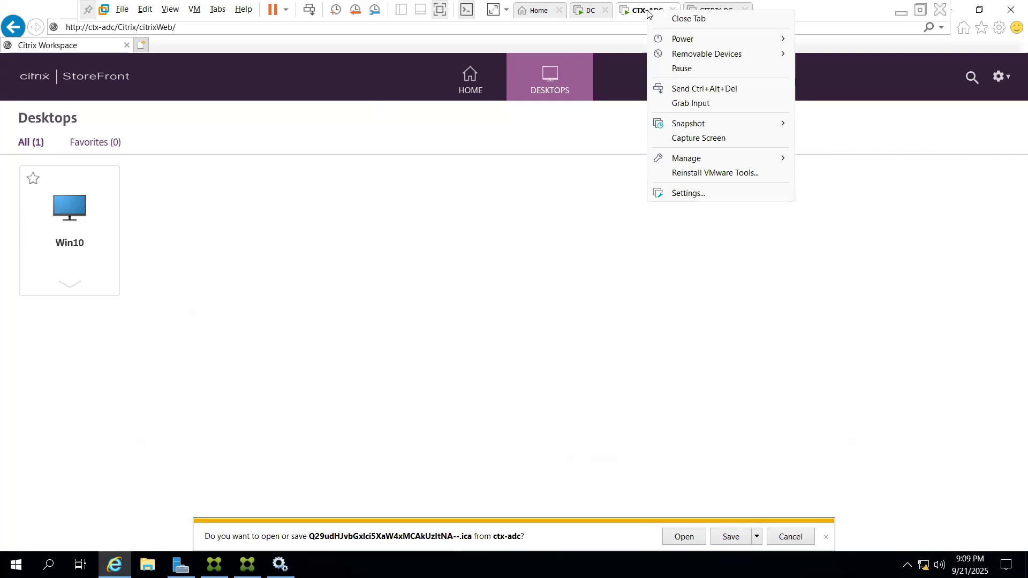
# Add a new network adapter to the CTX-ADC VM's hardware and save
pyautogui.click(692, 193)
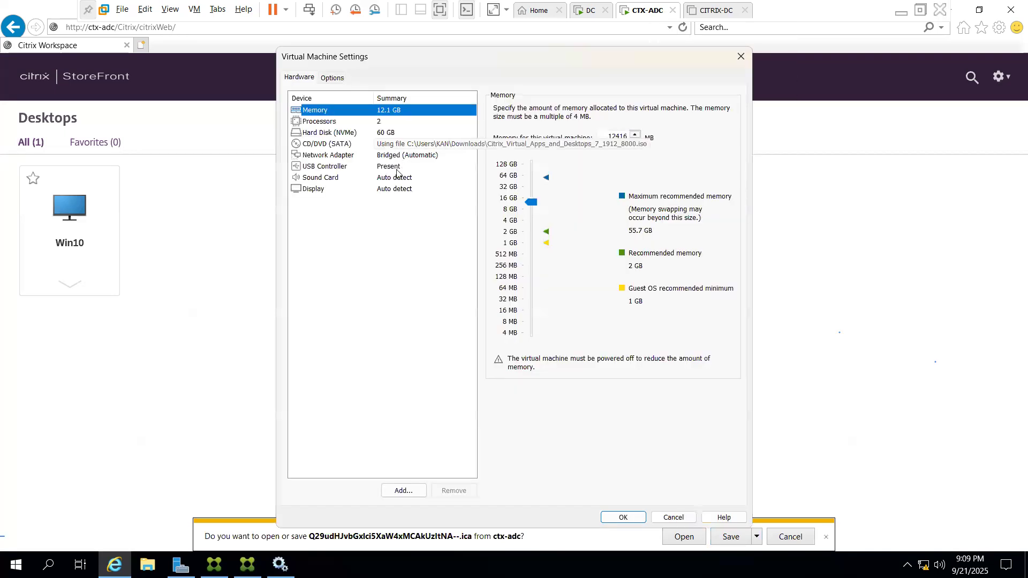
pyautogui.click(403, 491)
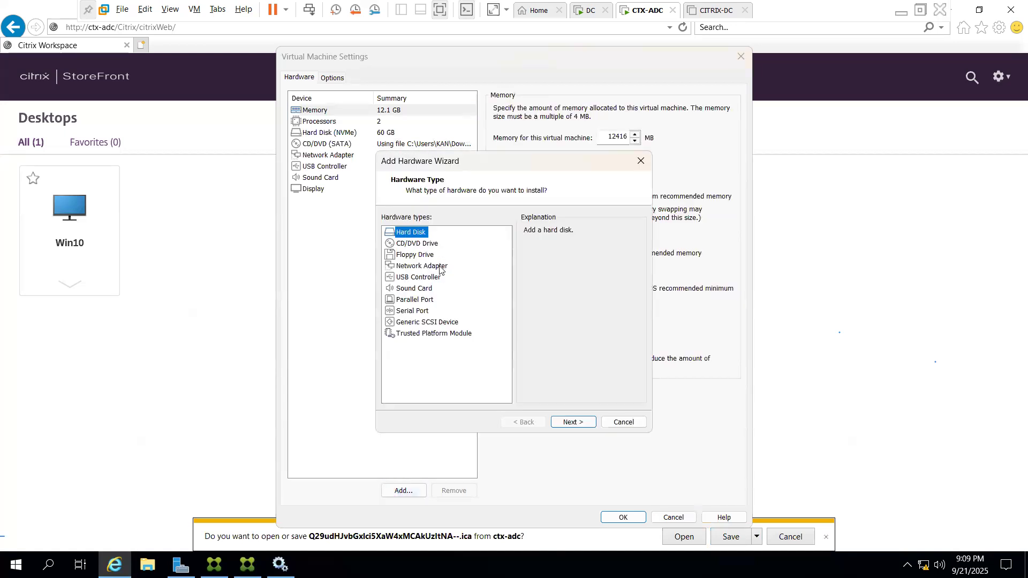
pyautogui.click(443, 268)
pyautogui.click(577, 427)
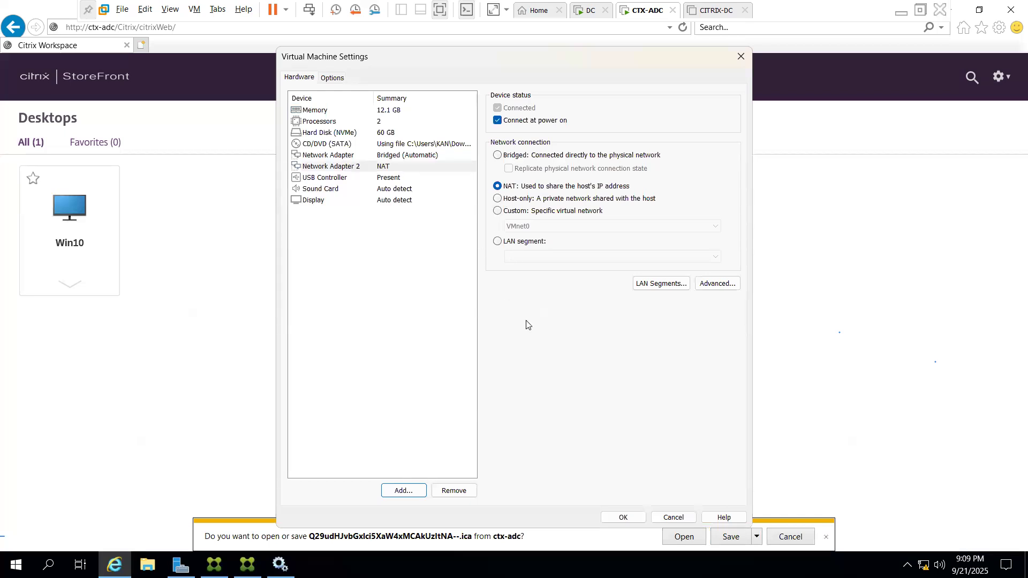
pyautogui.click(623, 519)
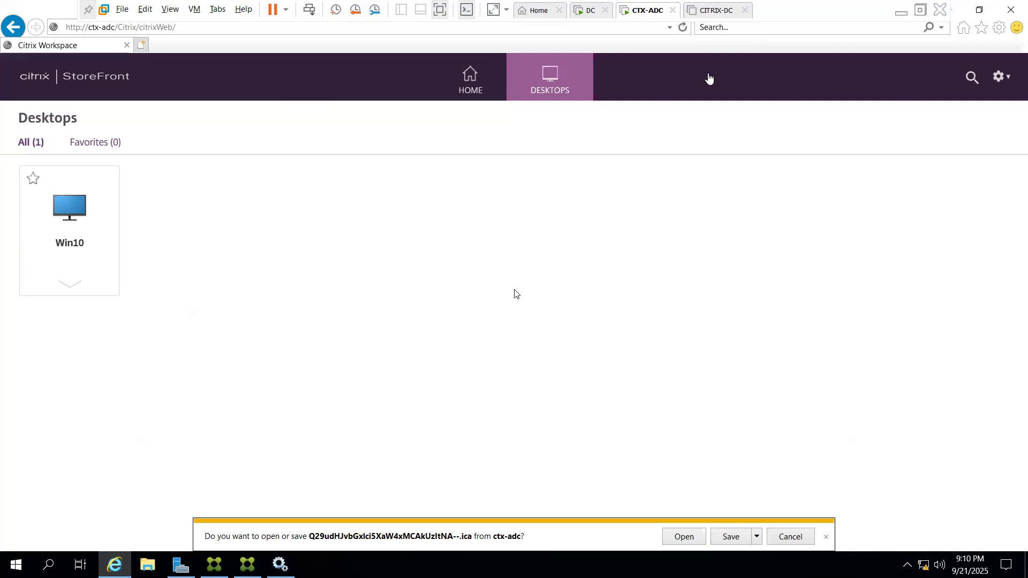
# Switch Network Adapter 2 from NAT to Bridged and save the VM settings
pyautogui.rightClick(642, 16)
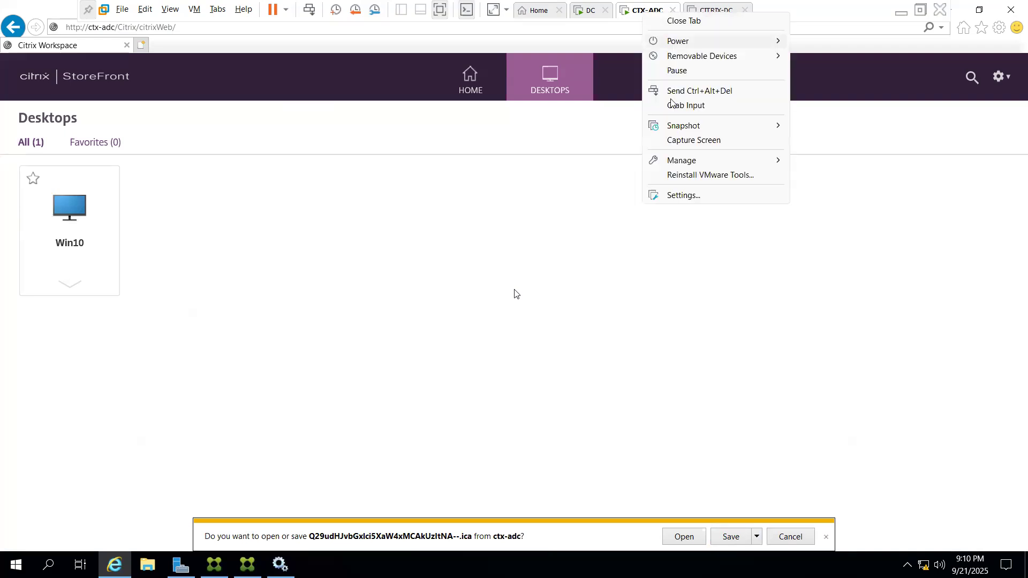
pyautogui.click(687, 195)
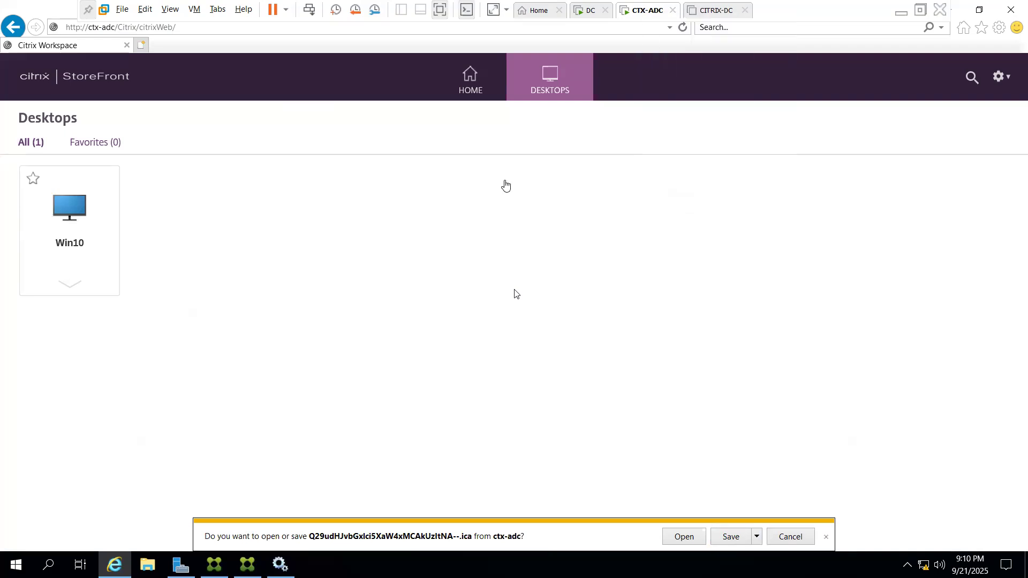
pyautogui.click(387, 167)
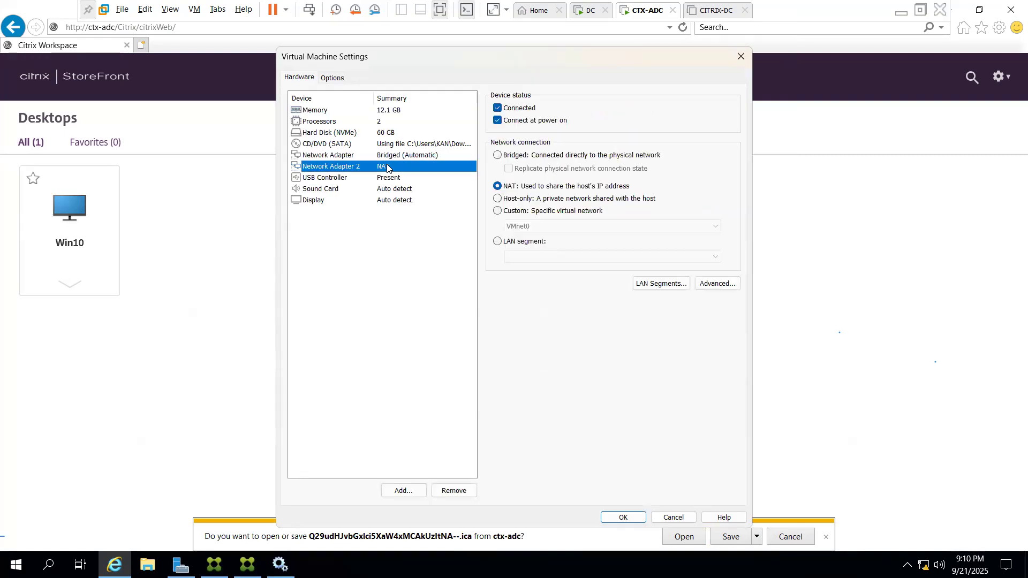
pyautogui.click(497, 156)
pyautogui.click(617, 522)
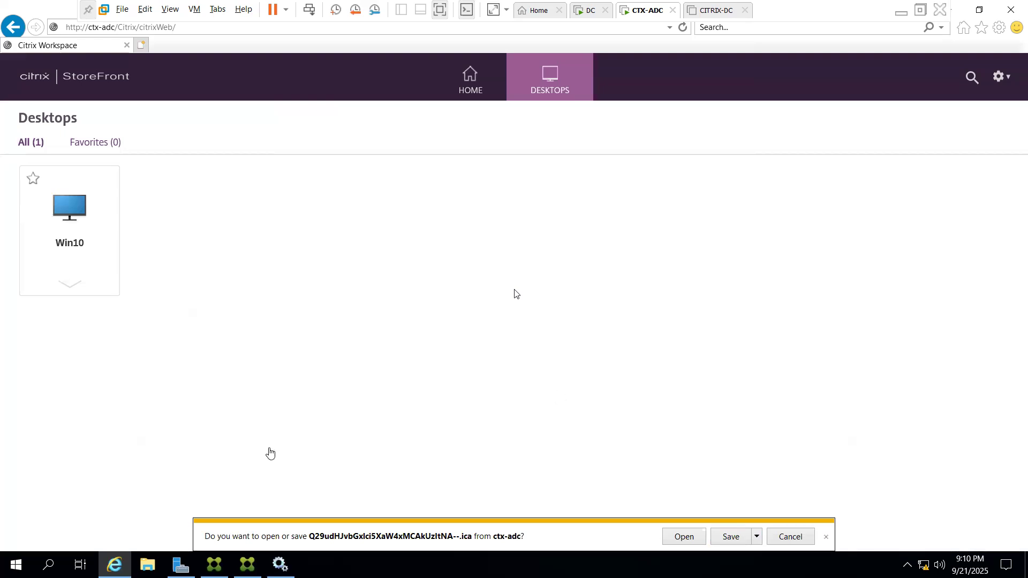
# Refresh Local Server in Server Manager and open Ethernet1's network connections
pyautogui.click(180, 565)
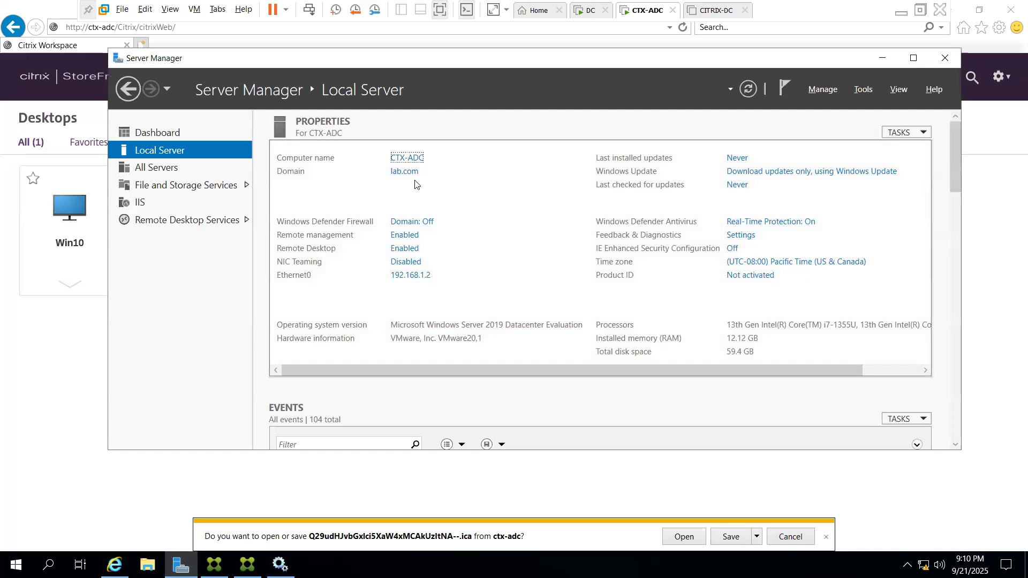
pyautogui.click(741, 86)
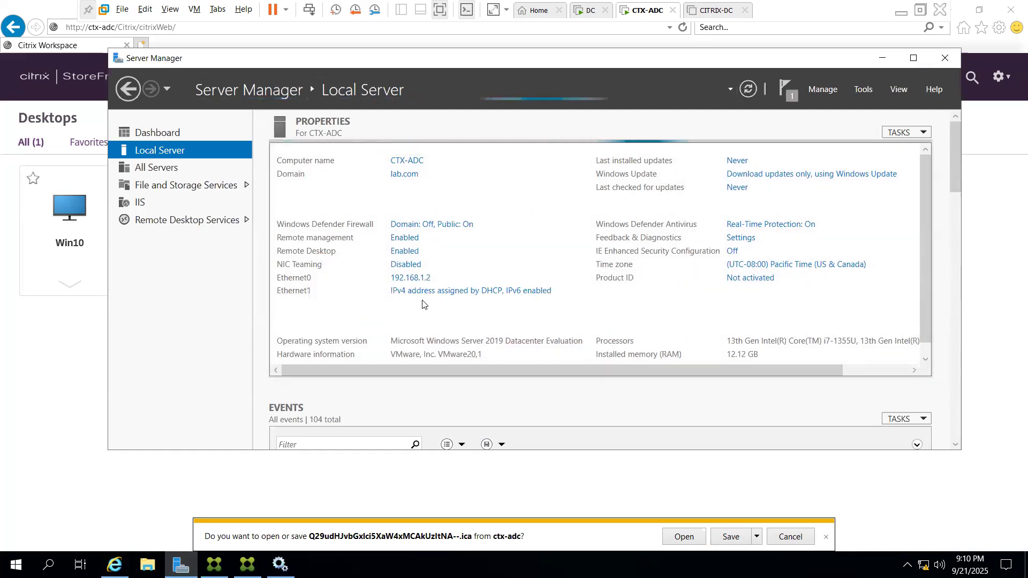
pyautogui.click(465, 294)
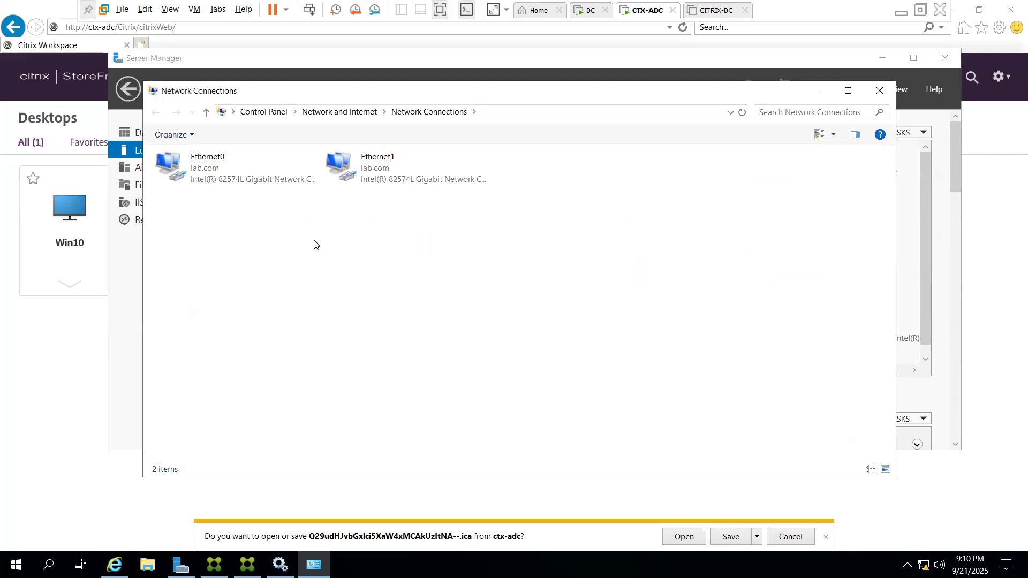
pyautogui.press('super+r')
pyautogui.write('cmd')
pyautogui.press('Return')
pyautogui.write('ping www.google.com')
pyautogui.press('Return')
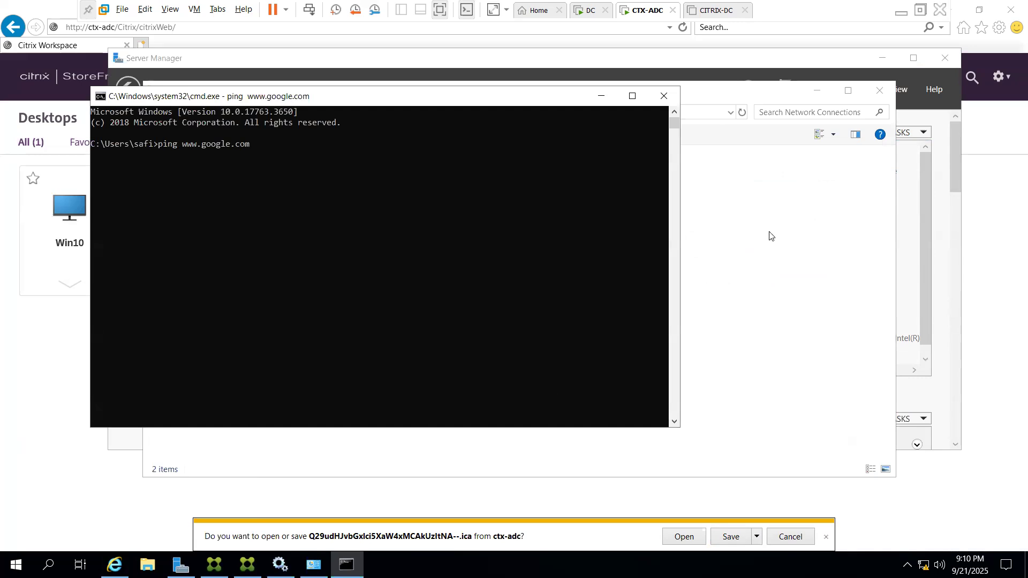
pyautogui.click(742, 245)
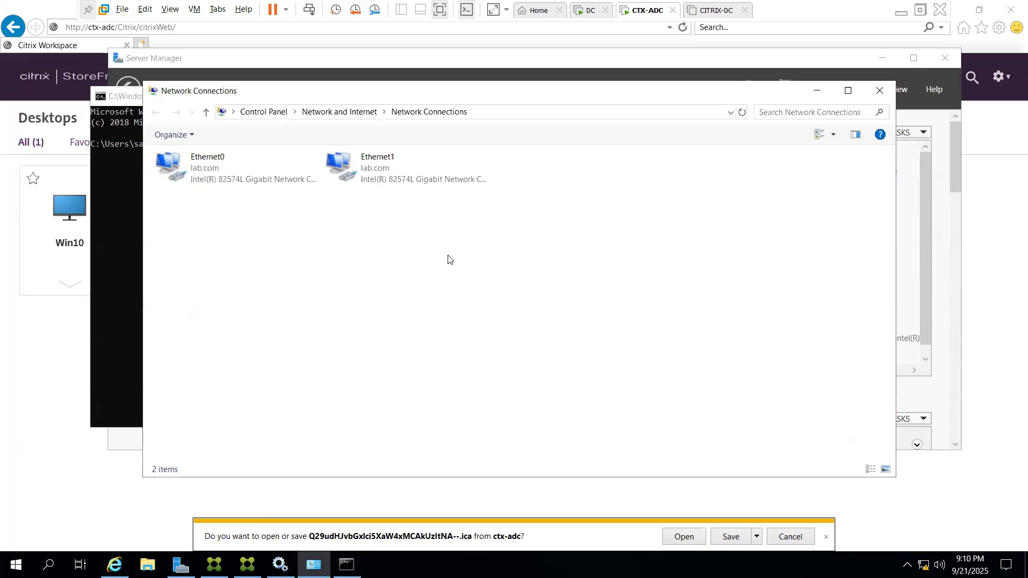
# Check Ethernet1's status and properties, then close both without changes
pyautogui.doubleClick(372, 170)
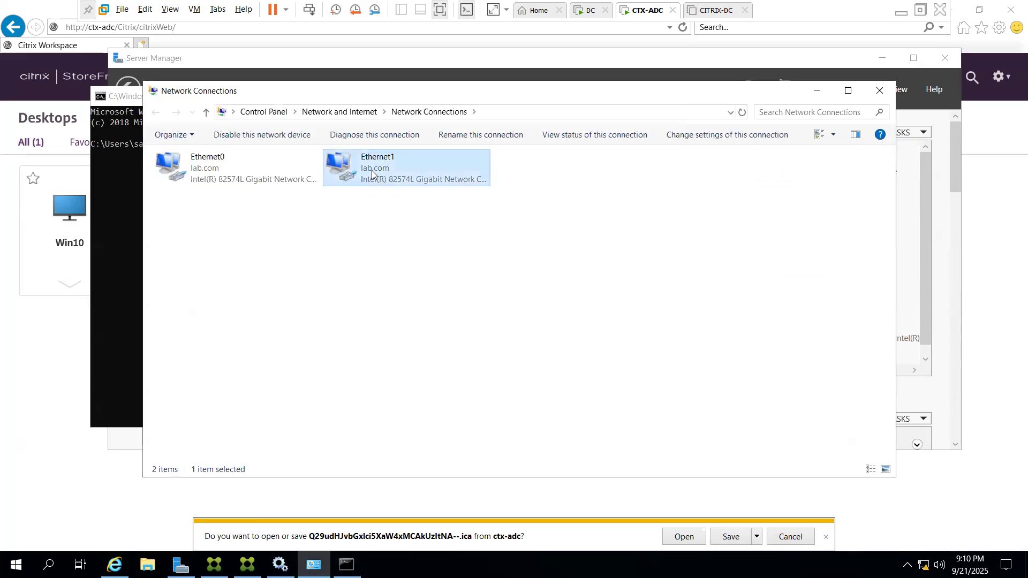
pyautogui.click(439, 391)
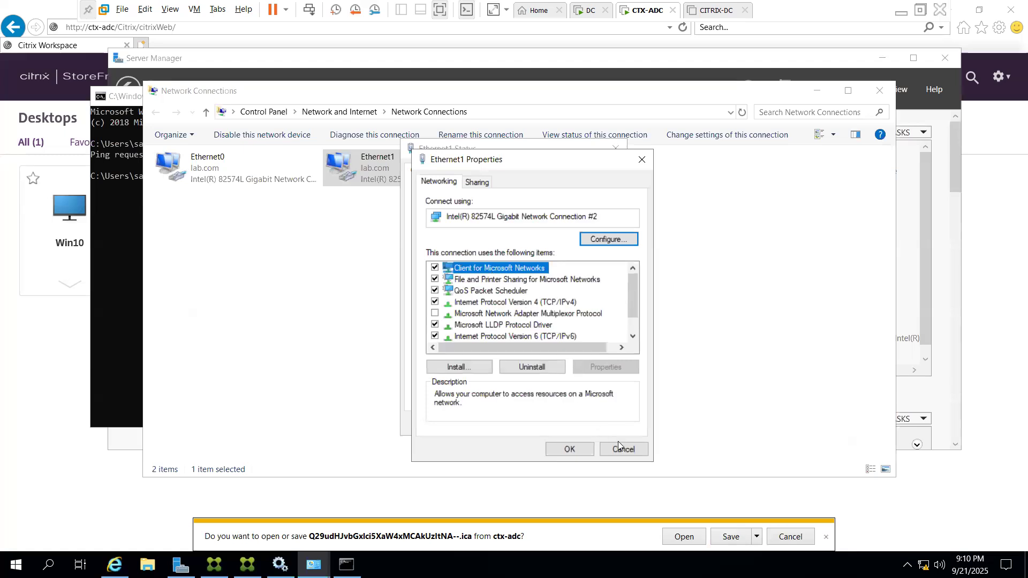
pyautogui.click(620, 450)
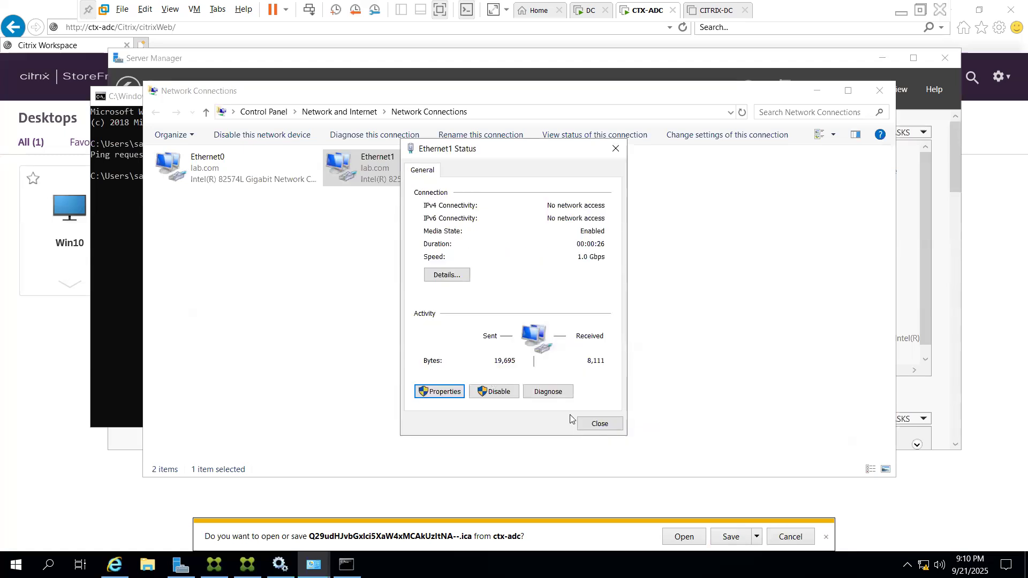
pyautogui.click(595, 424)
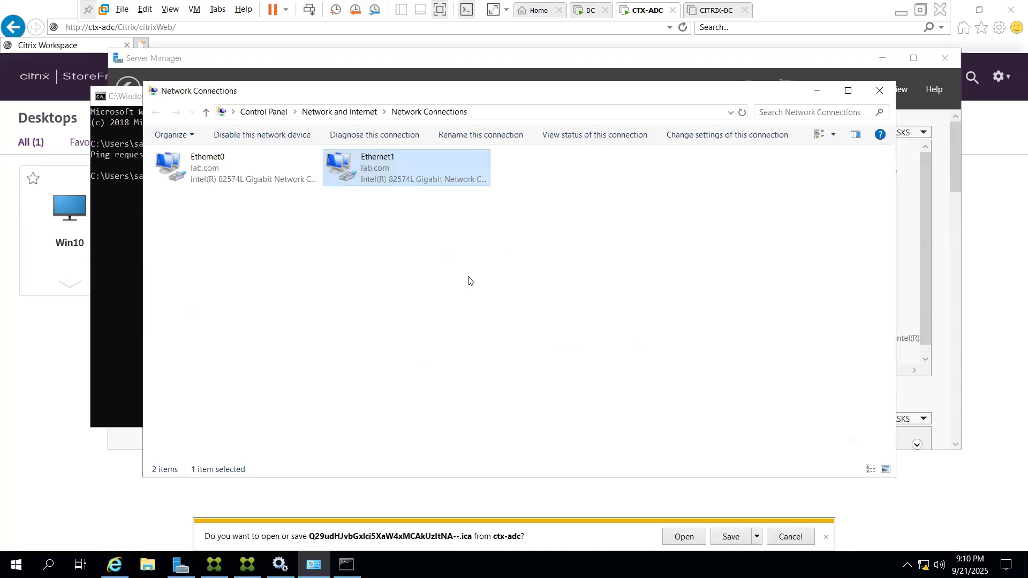
# Disable the Ethernet1 adapter and then enable it again
pyautogui.rightClick(419, 171)
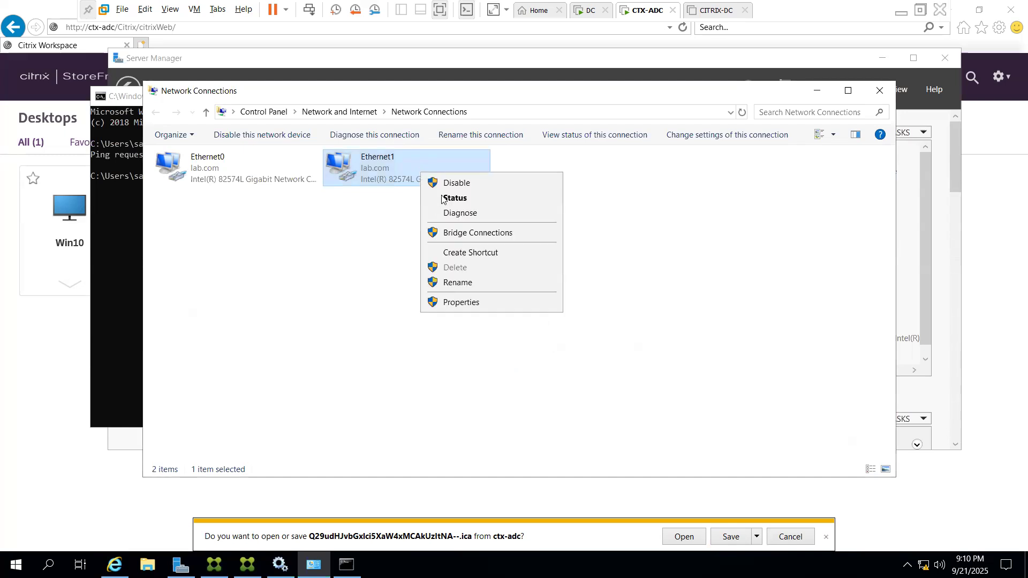
pyautogui.press('Return')
pyautogui.rightClick(410, 166)
pyautogui.press('Down')
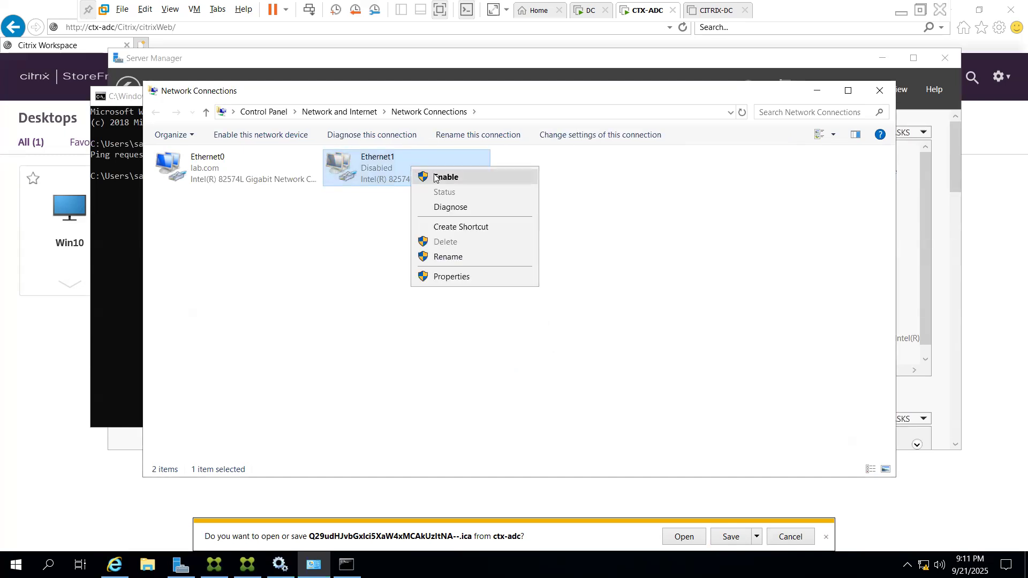
pyautogui.press('Return')
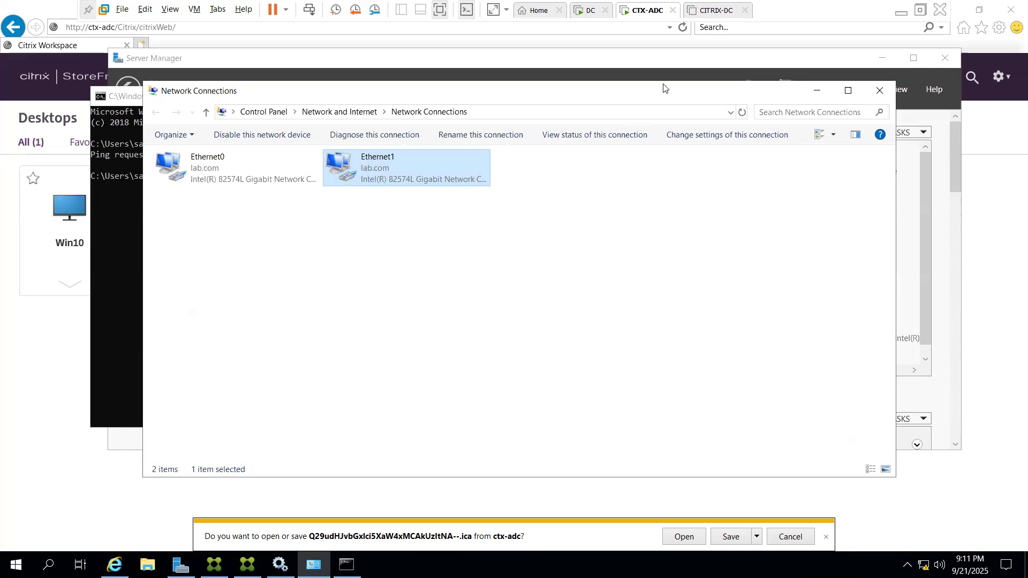
# Set the CTX-ADC VM's Network Adapter 2 to NAT and save
pyautogui.rightClick(645, 15)
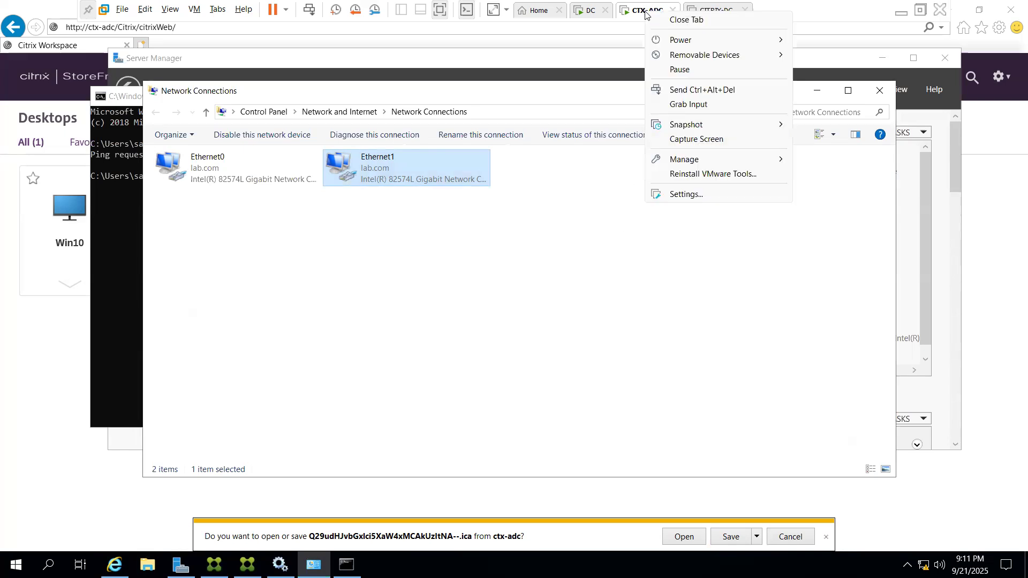
pyautogui.click(690, 193)
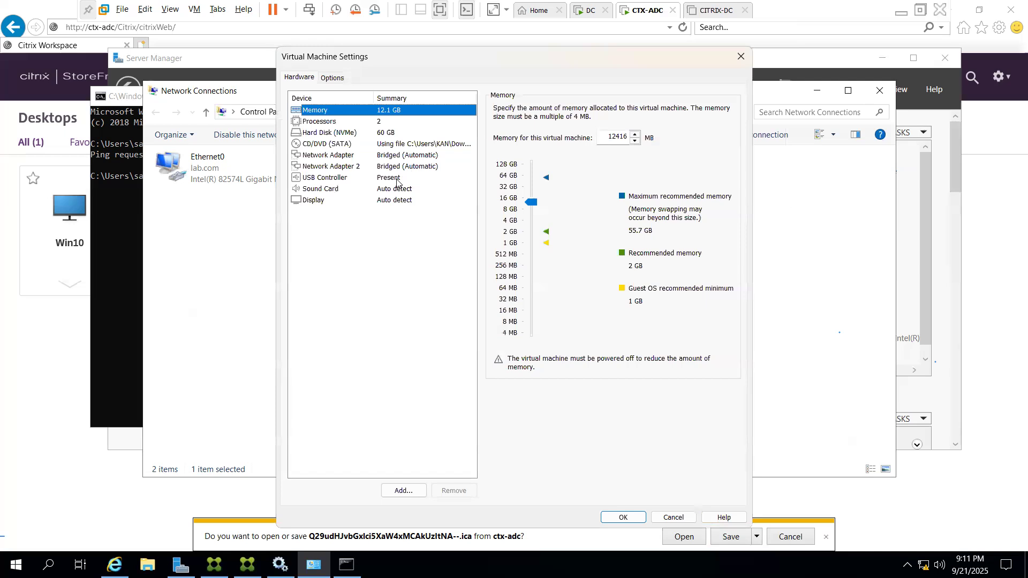
pyautogui.click(408, 167)
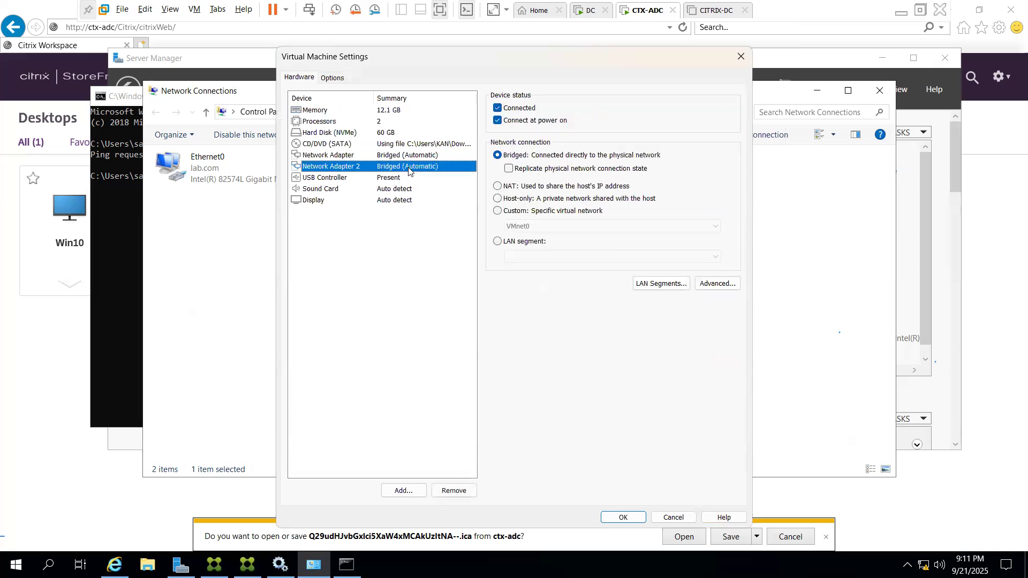
pyautogui.click(497, 186)
pyautogui.click(622, 517)
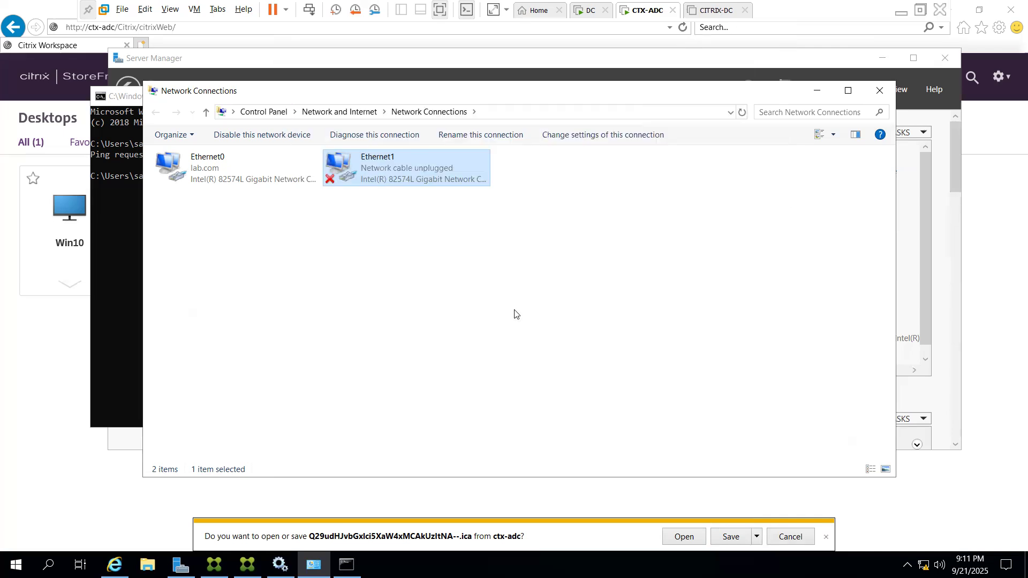
# Disable and re-enable Ethernet1 in Network Connections, then return to Server Manager
pyautogui.click(435, 200)
pyautogui.rightClick(456, 174)
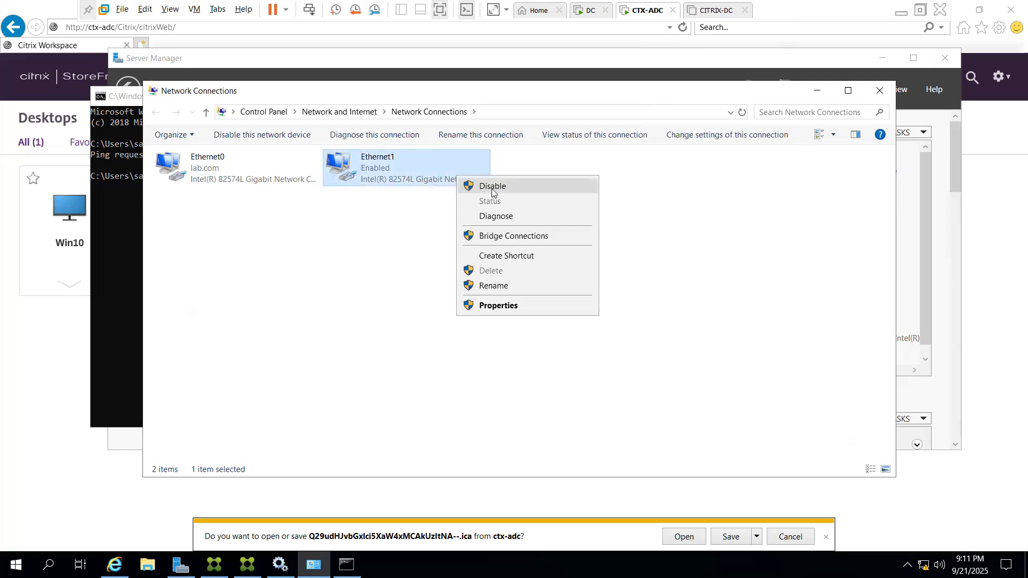
pyautogui.click(493, 191)
pyautogui.rightClick(432, 172)
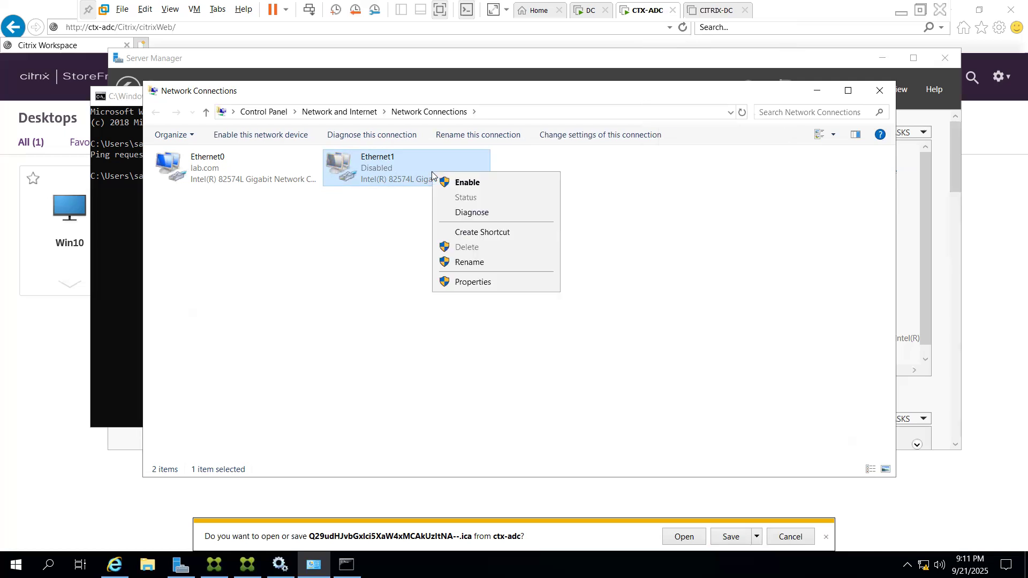
pyautogui.click(465, 183)
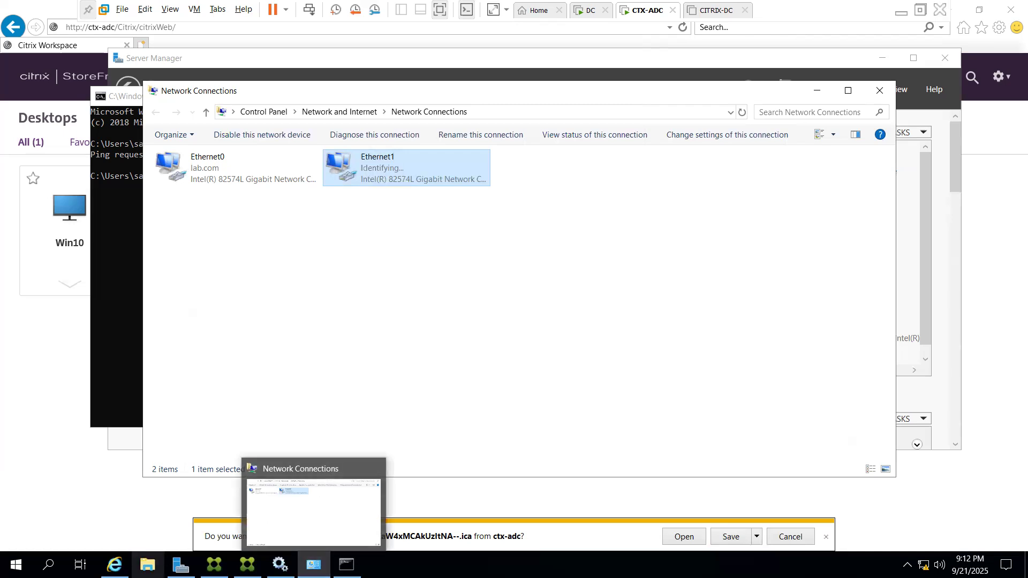
pyautogui.click(181, 565)
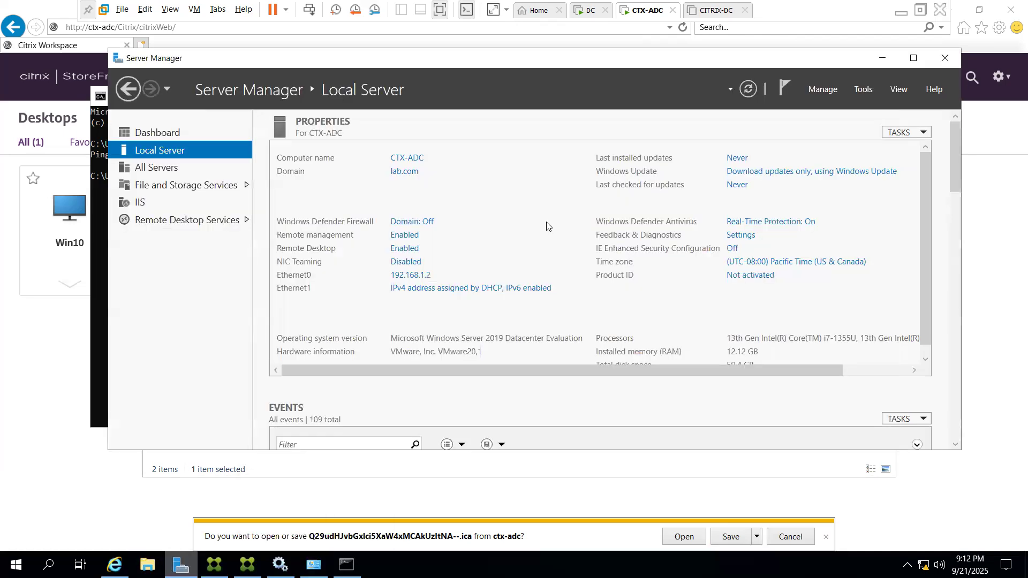
# Refresh Local Server properties, then minimize Server Manager to show Network Connections
pyautogui.click(741, 91)
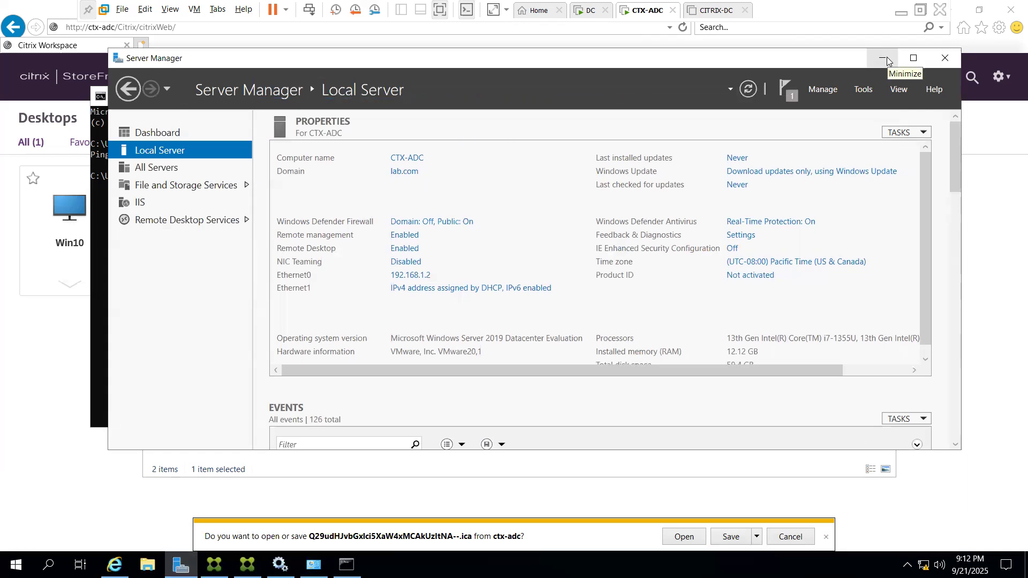
pyautogui.click(884, 59)
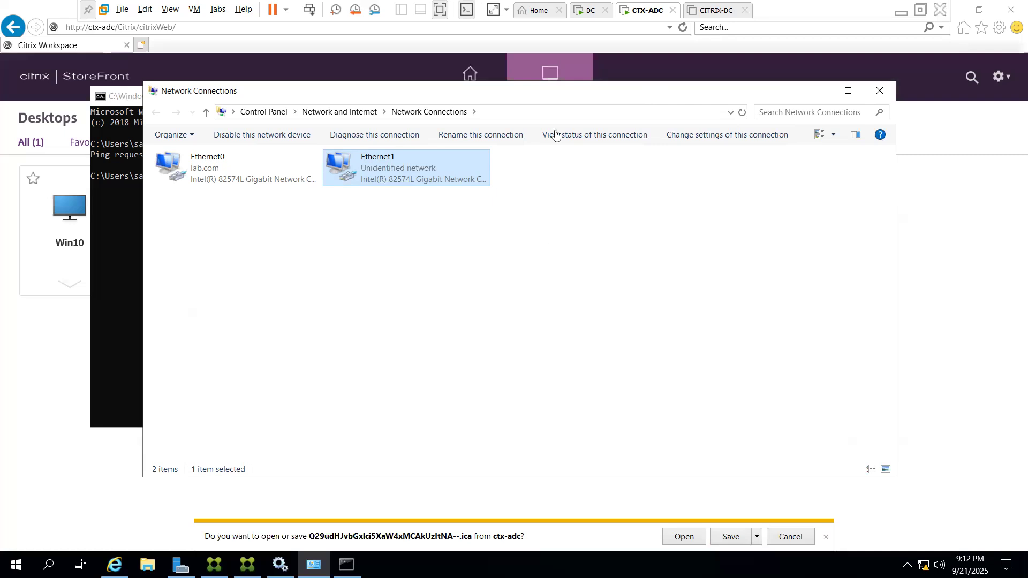
# Set Network Adapter 2 to Bridged with Replicate physical network connection state, and save
pyautogui.rightClick(643, 14)
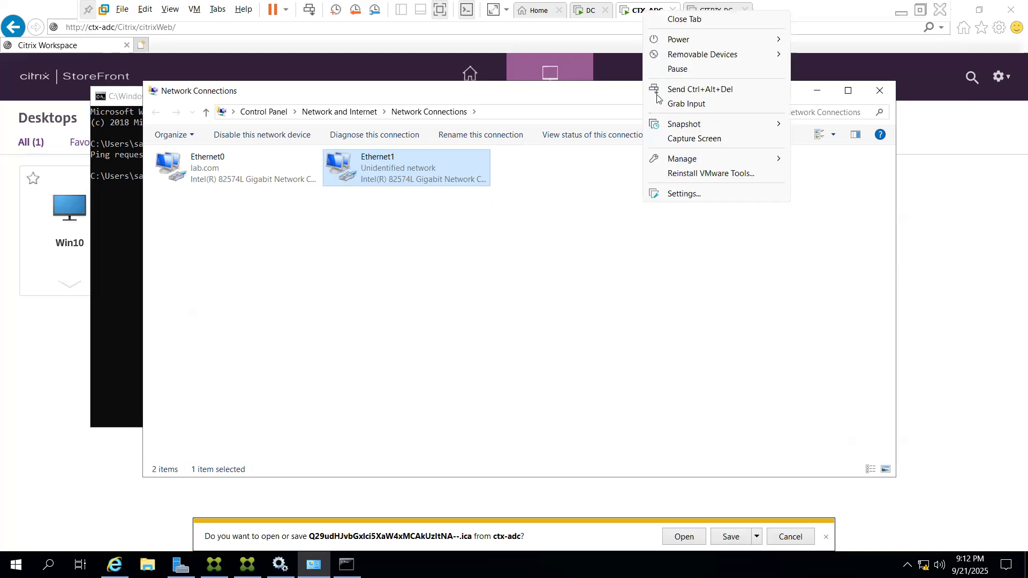
pyautogui.click(685, 193)
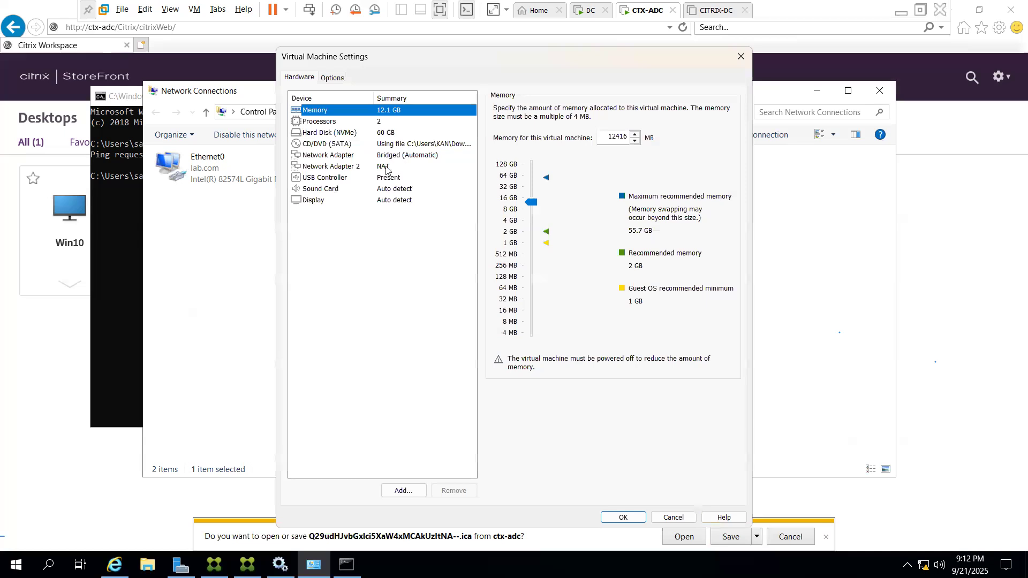
pyautogui.click(386, 168)
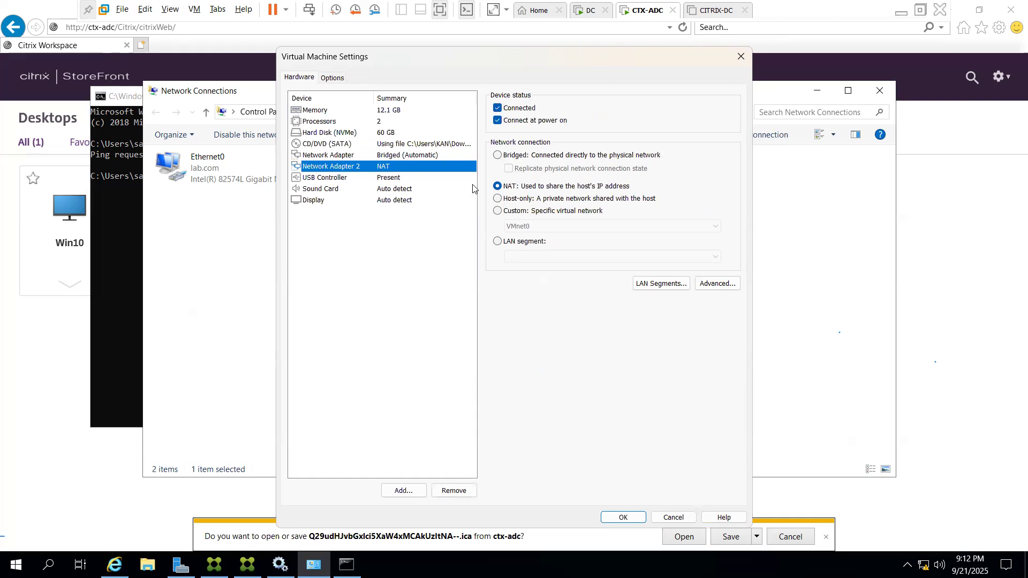
pyautogui.click(498, 157)
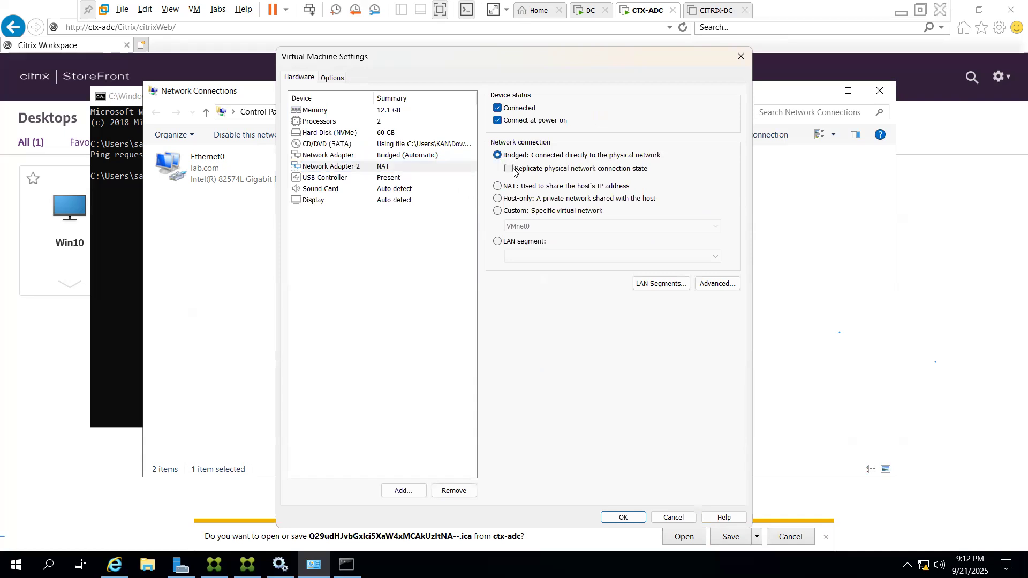
pyautogui.click(508, 169)
pyautogui.click(623, 516)
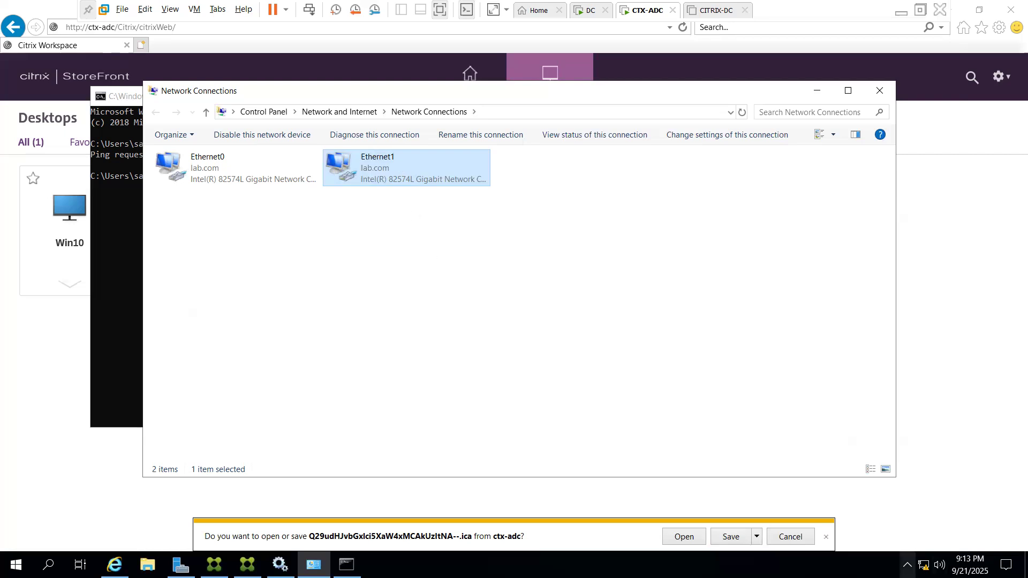
# Disable Ethernet1 and enable it again in Network Connections
pyautogui.rightClick(403, 170)
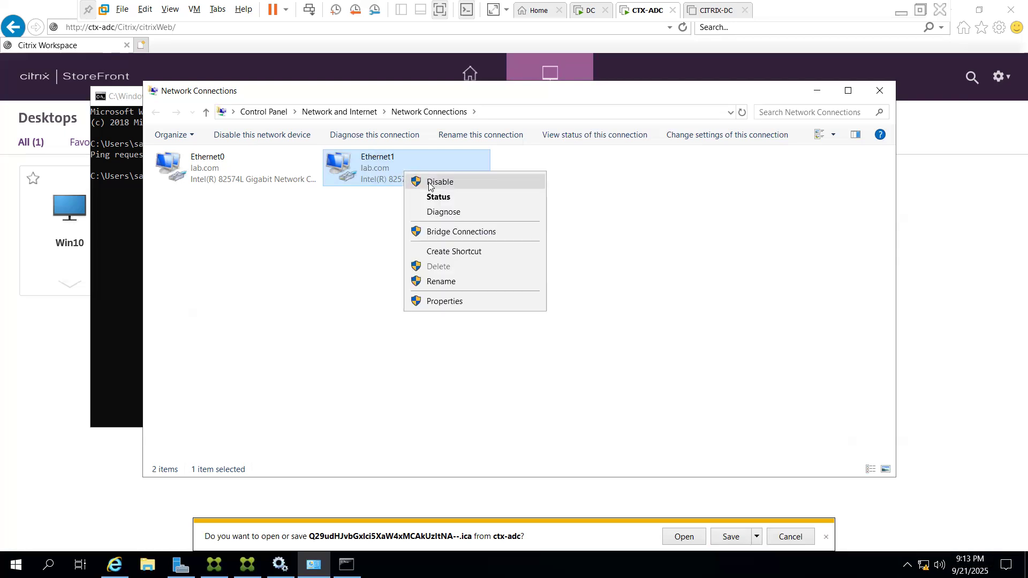
pyautogui.click(428, 180)
pyautogui.rightClick(412, 170)
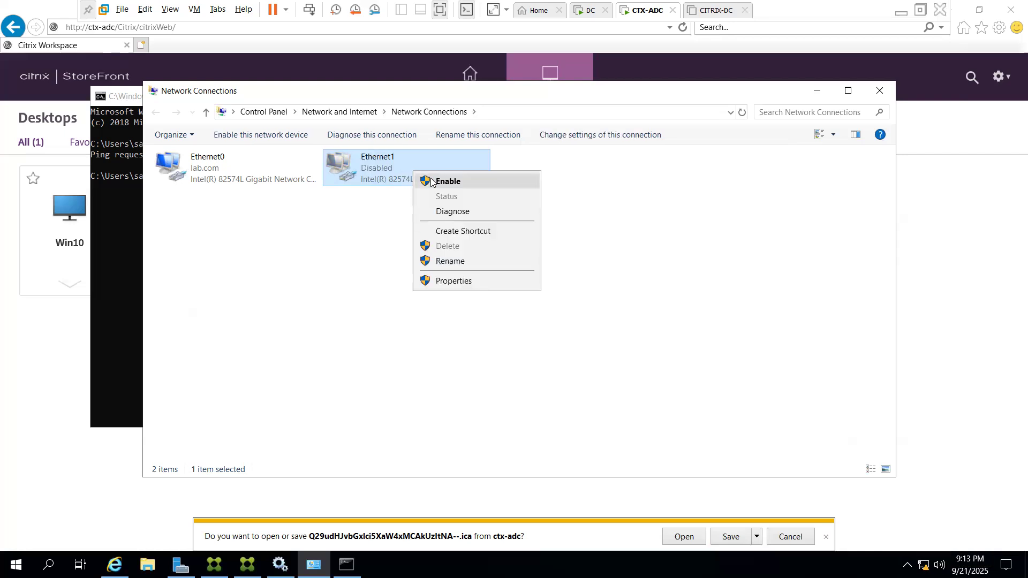
pyautogui.click(431, 178)
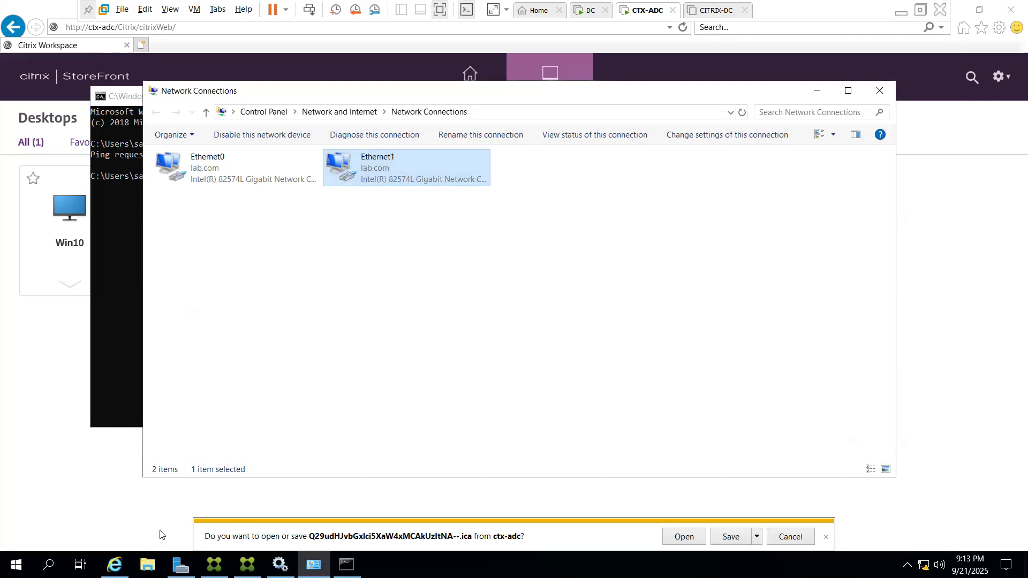
pyautogui.click(122, 378)
pyautogui.press('Up')
pyautogui.press('Return')
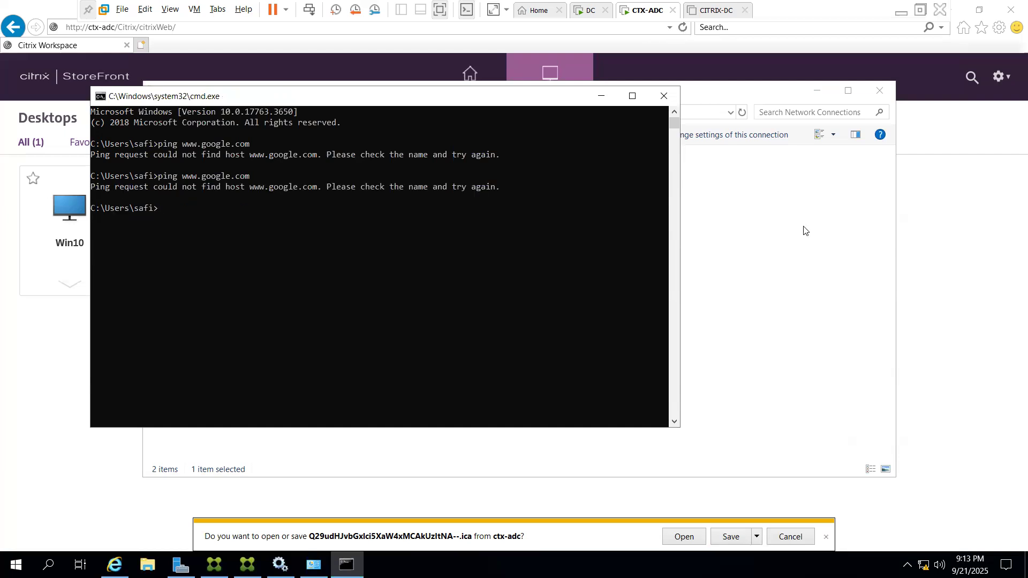
# Minimize VMware Workstation, show the host desktop, and close the TeamViewer popup
pyautogui.click(957, 11)
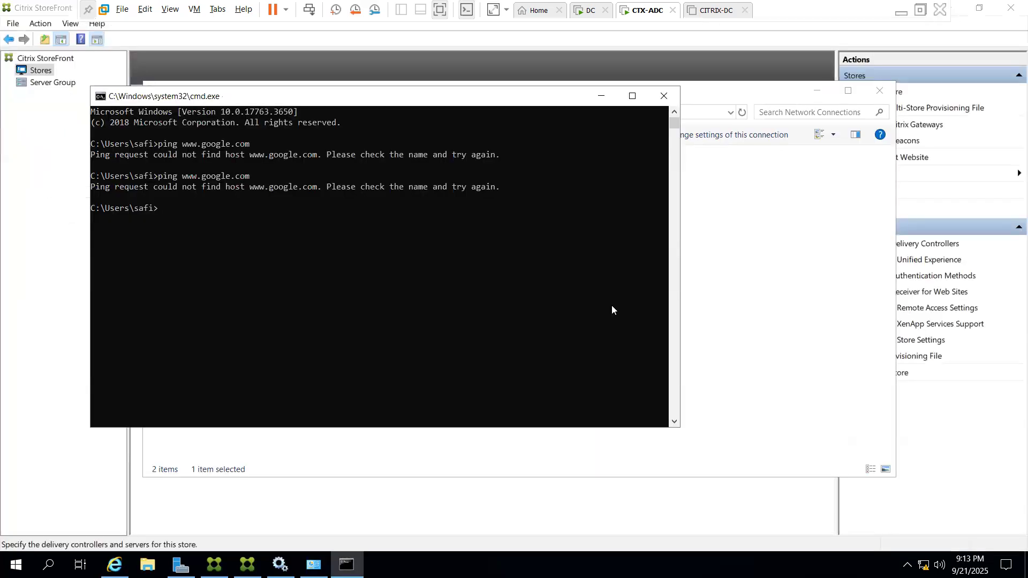
pyautogui.press('super+d')
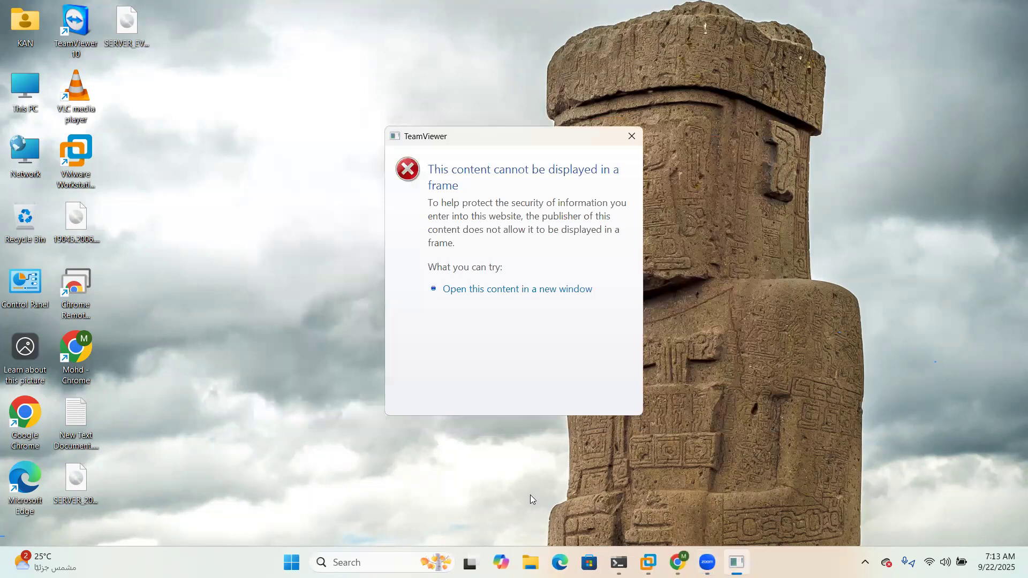
pyautogui.click(632, 136)
# Bring Chrome forward and navigate to google.com
pyautogui.moveTo(691, 562)
pyautogui.click(709, 508)
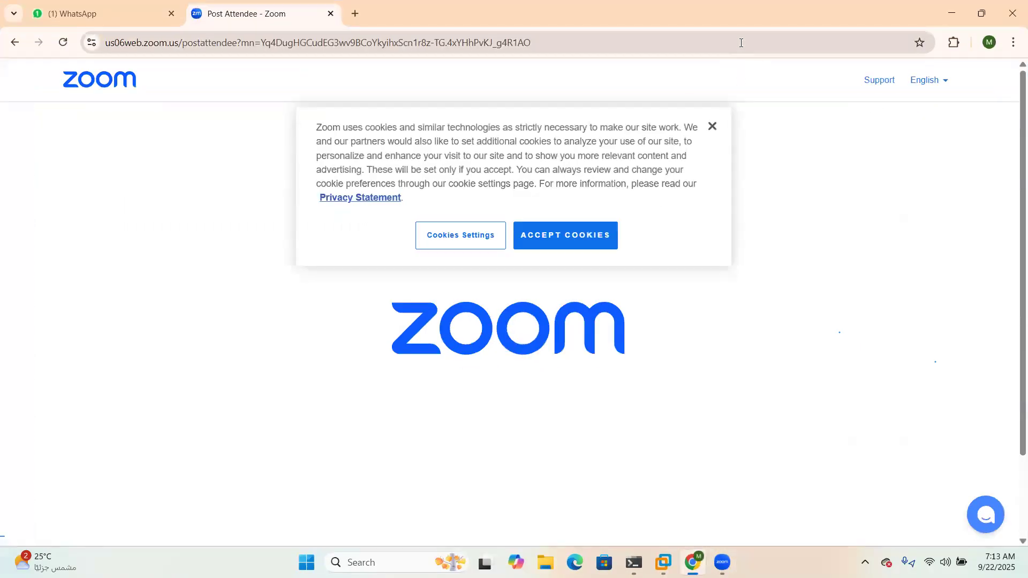
pyautogui.click(740, 43)
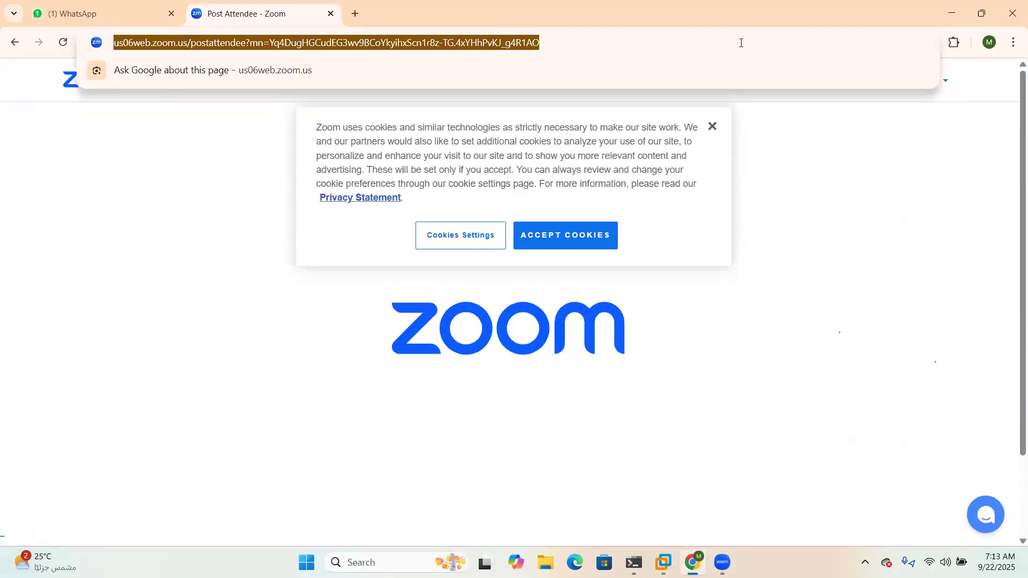
pyautogui.write('G')
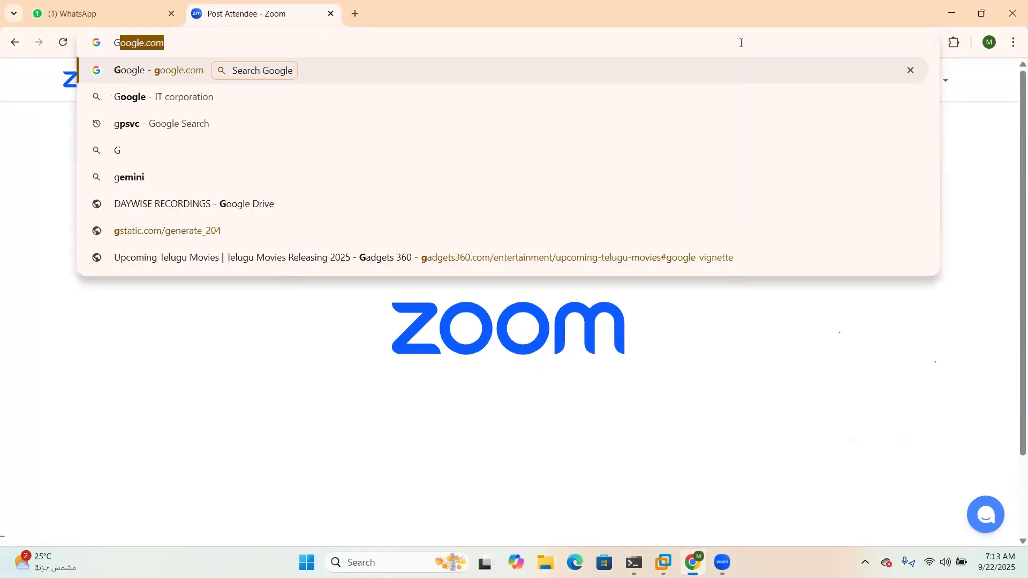
pyautogui.press('Return')
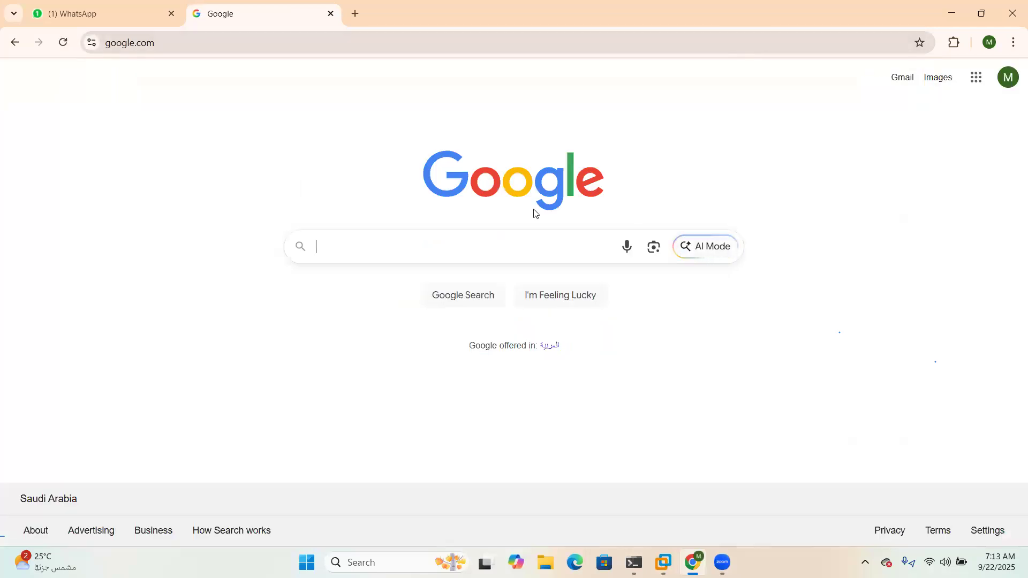
# Search 'citrix workspace app download' and open the Windows download page
pyautogui.click(477, 259)
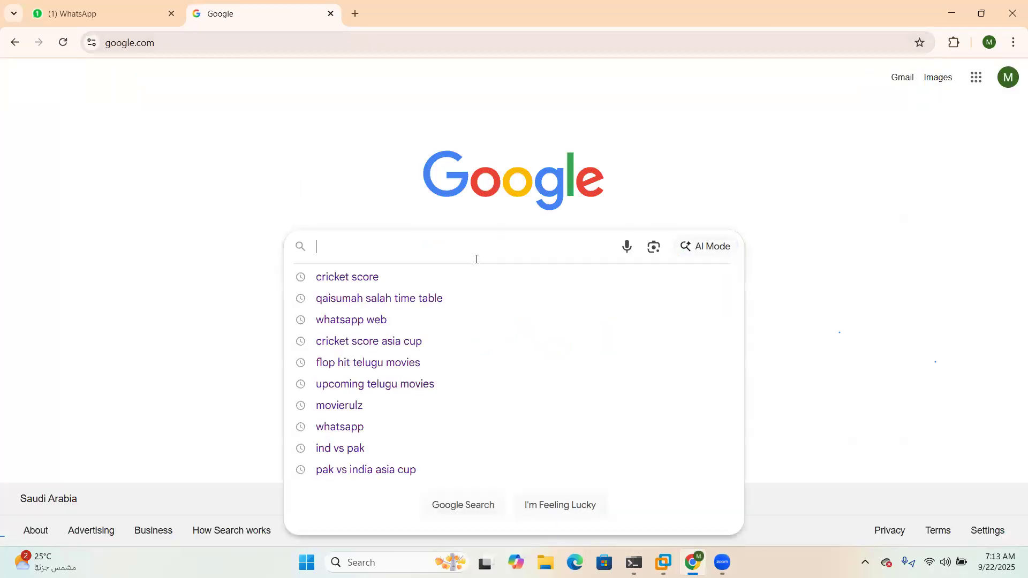
pyautogui.write('cit')
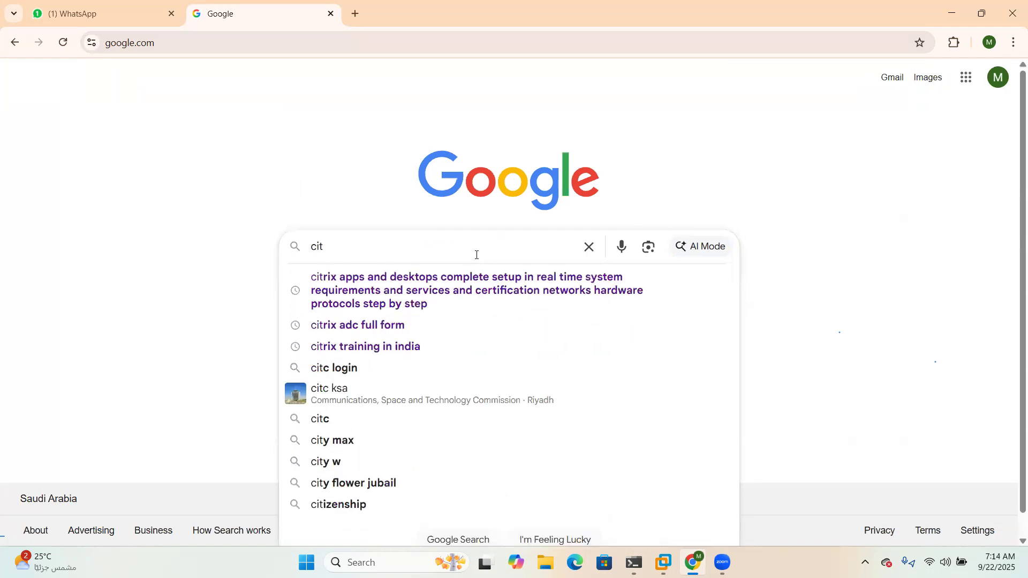
pyautogui.write('rix')
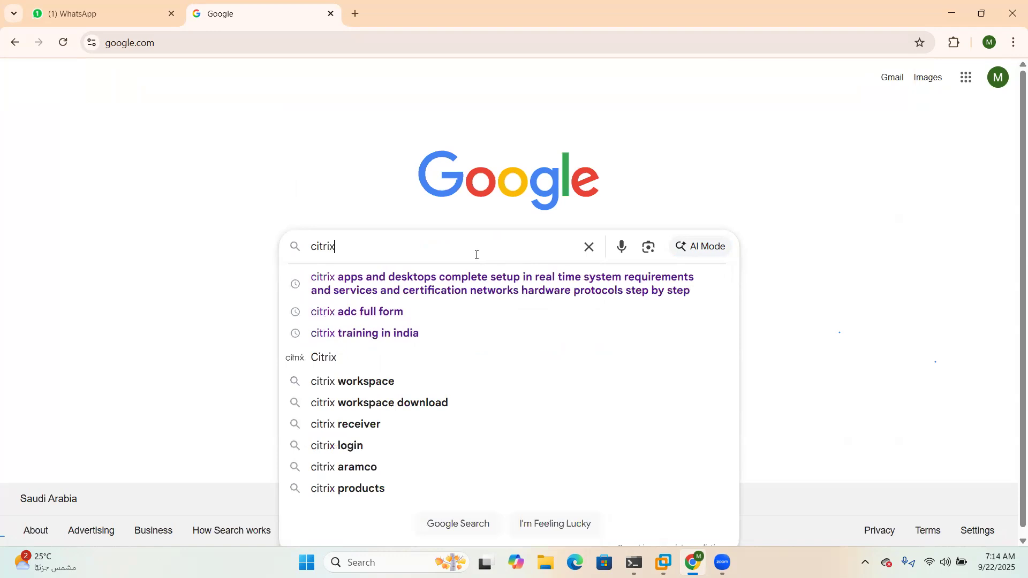
pyautogui.write(' wor')
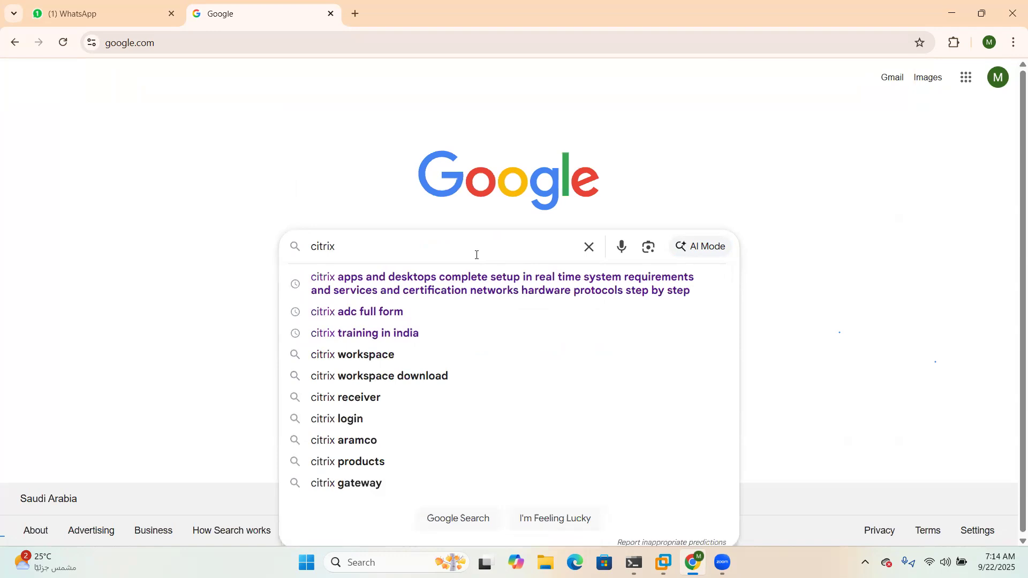
pyautogui.write('kspace')
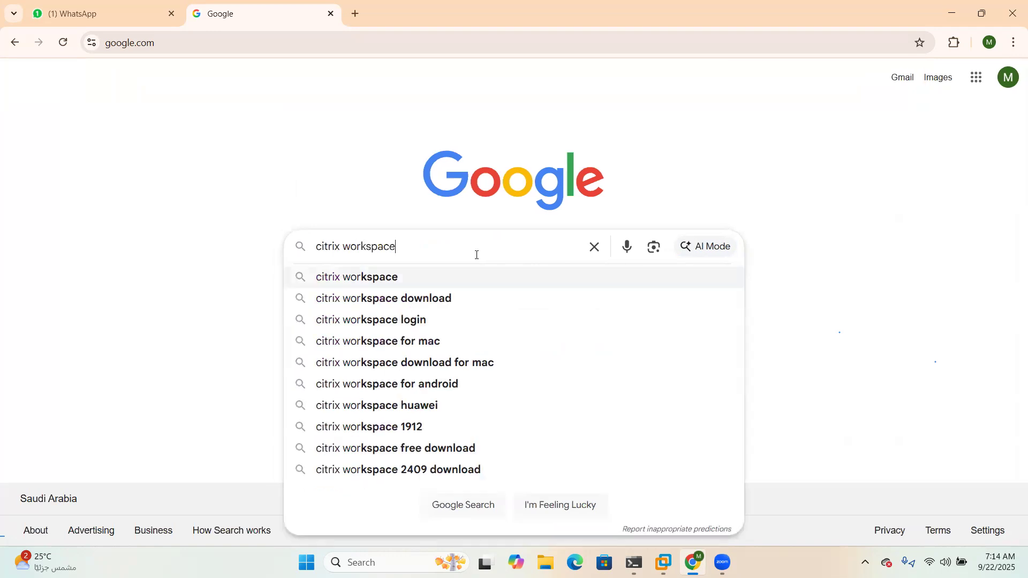
pyautogui.write(' app')
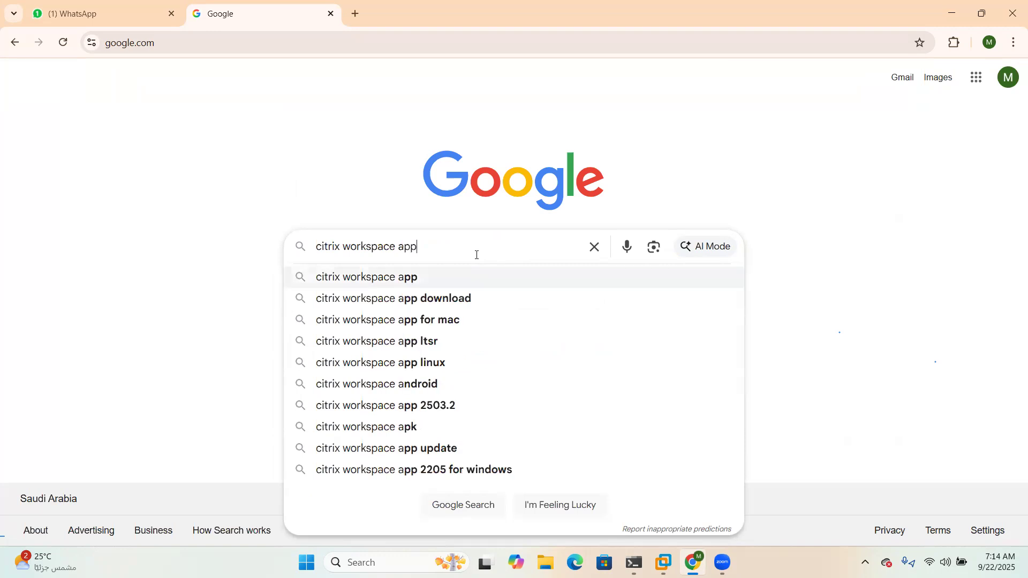
pyautogui.press('Down')
pyautogui.press('Return')
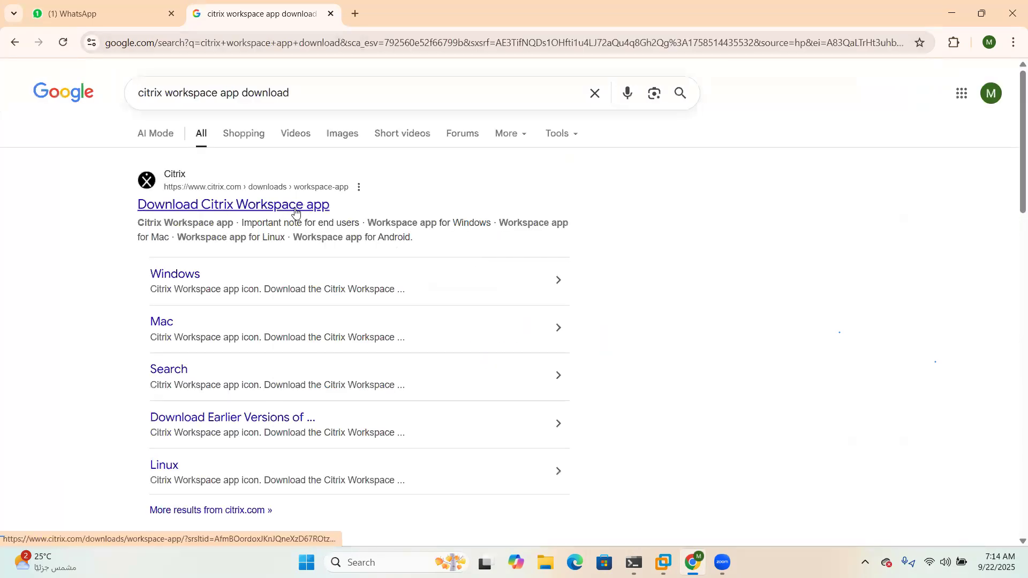
pyautogui.click(191, 280)
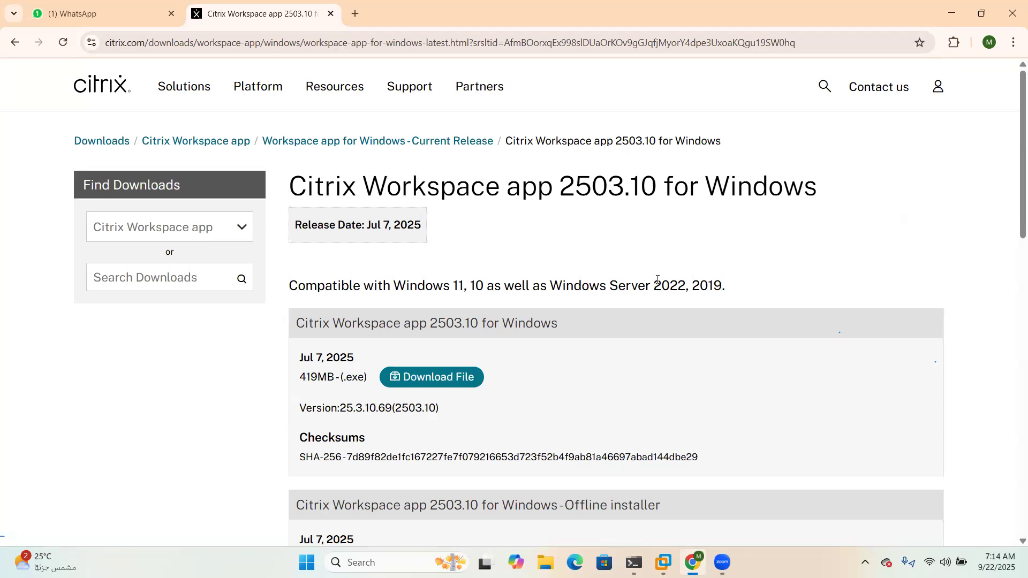
# Accept the Citrix EULA and save CitrixWorkspaceApp.exe (2503.10 for Windows), then watch its download progress
pyautogui.click(457, 380)
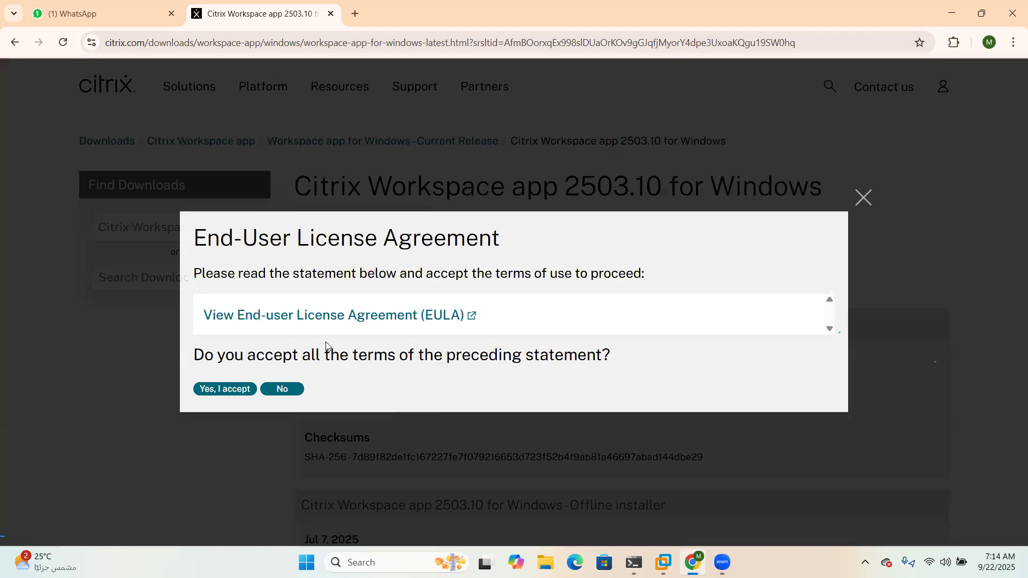
pyautogui.click(234, 392)
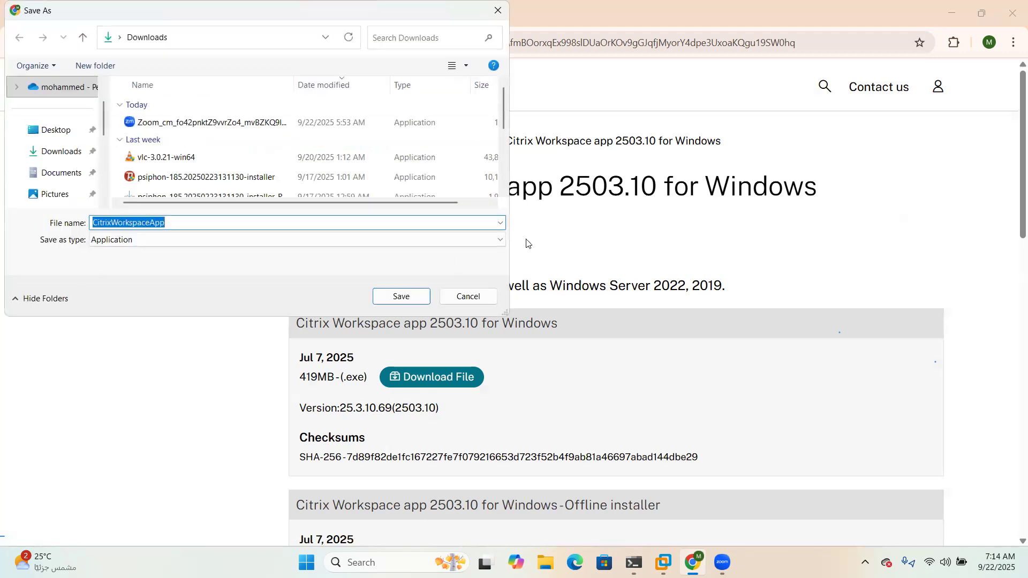
pyautogui.click(412, 298)
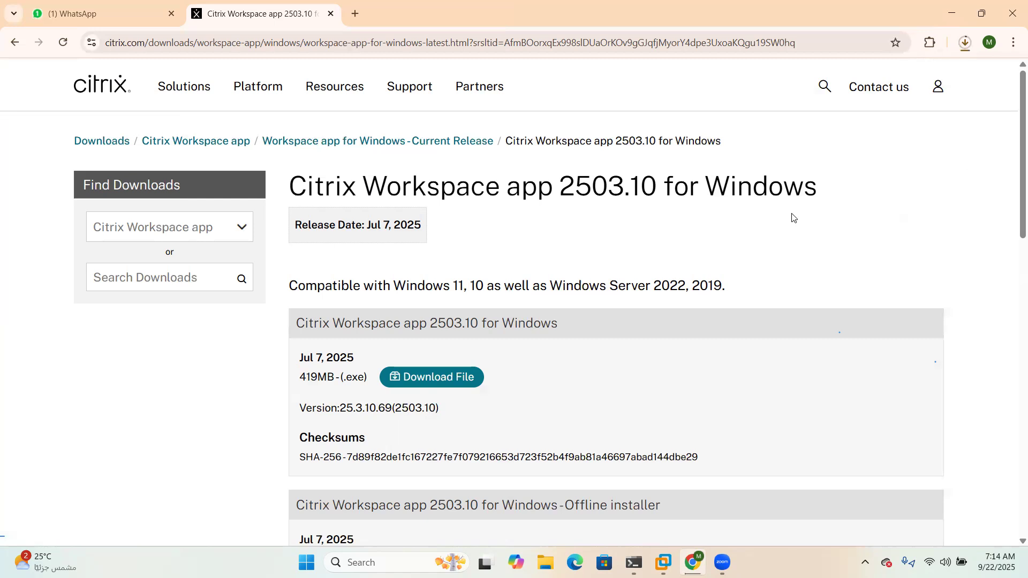
pyautogui.click(965, 43)
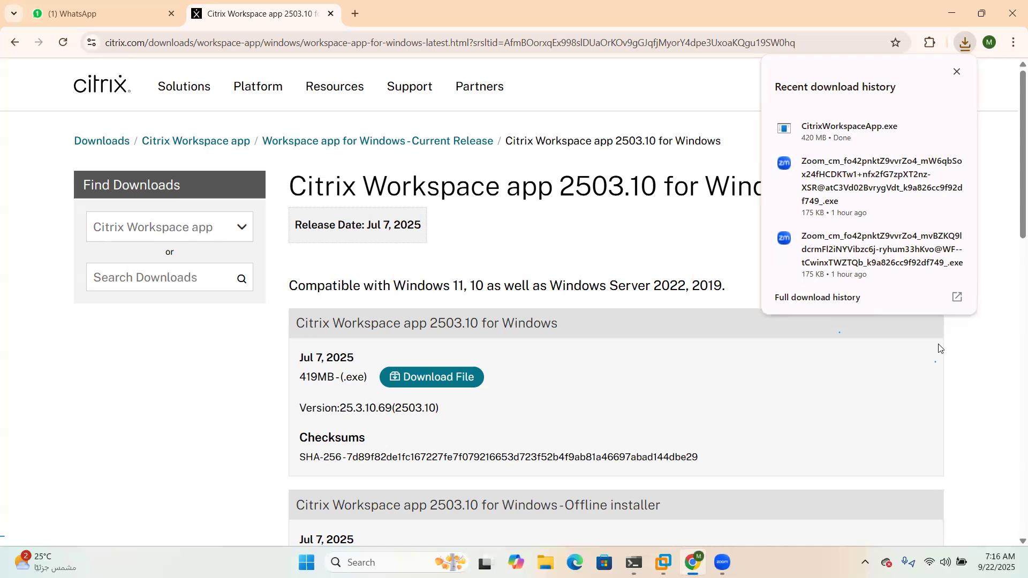
# Confirm CitrixWorkspaceApp.exe sits in the Downloads folder, then bring up the CTX-ADC VM desktop
pyautogui.moveTo(876, 129)
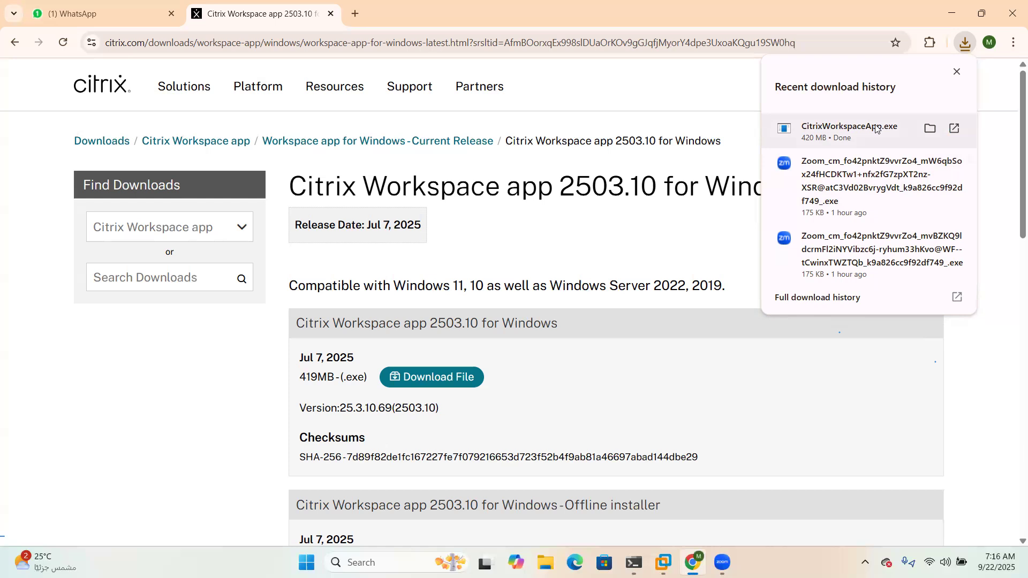
pyautogui.click(932, 130)
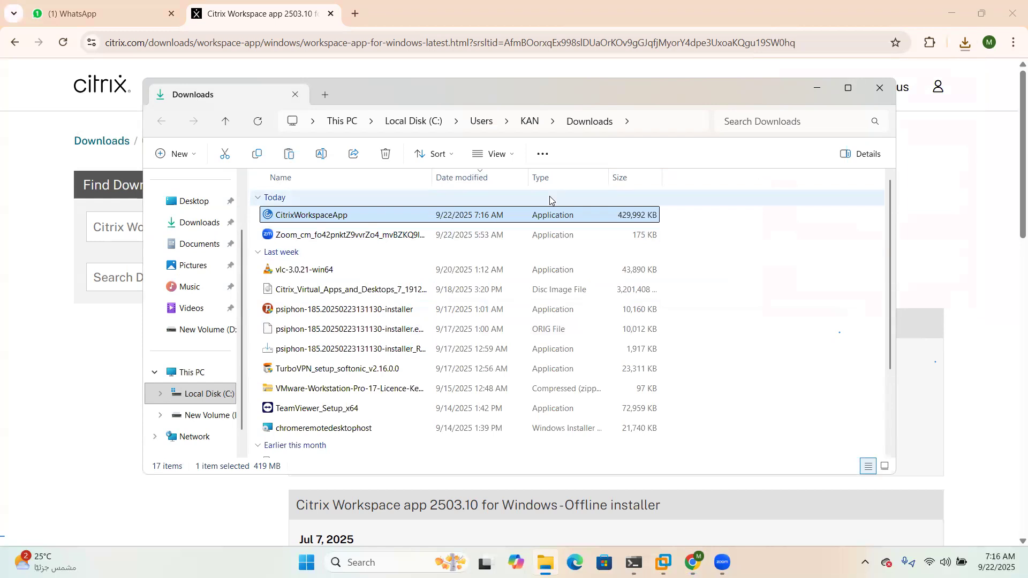
pyautogui.click(818, 88)
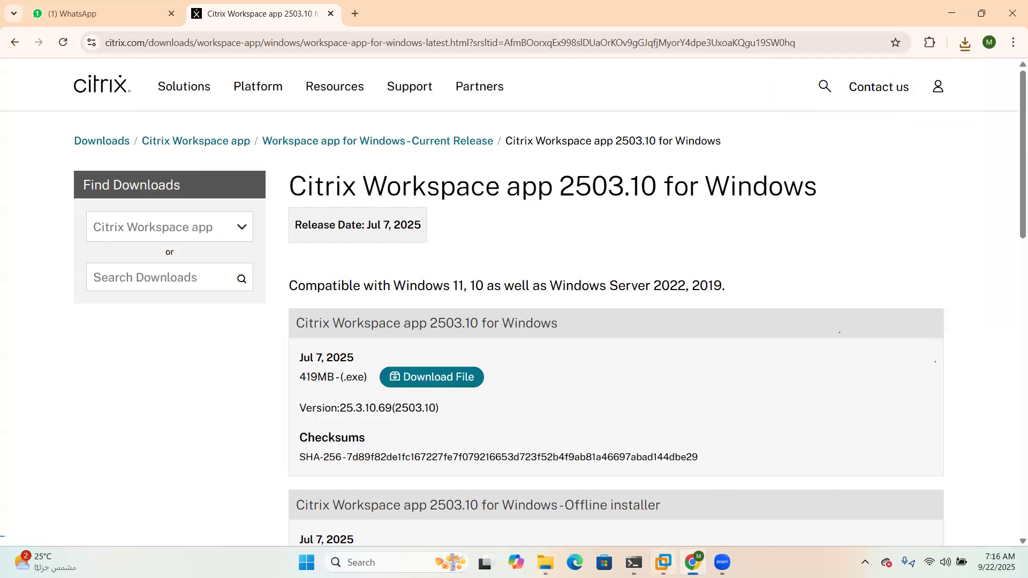
pyautogui.moveTo(664, 562)
pyautogui.click(729, 477)
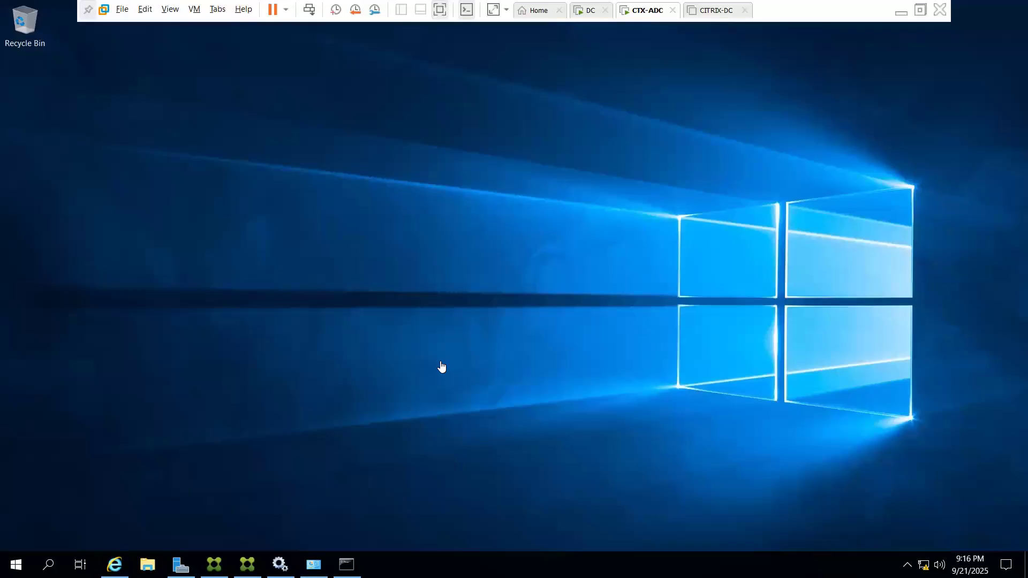
# Paste CitrixWorkspaceApp onto the CTX-ADC desktop, run it with admin approval, and dismiss the .NET Core 8.0 error
pyautogui.hotkey('ctrl', 'v')
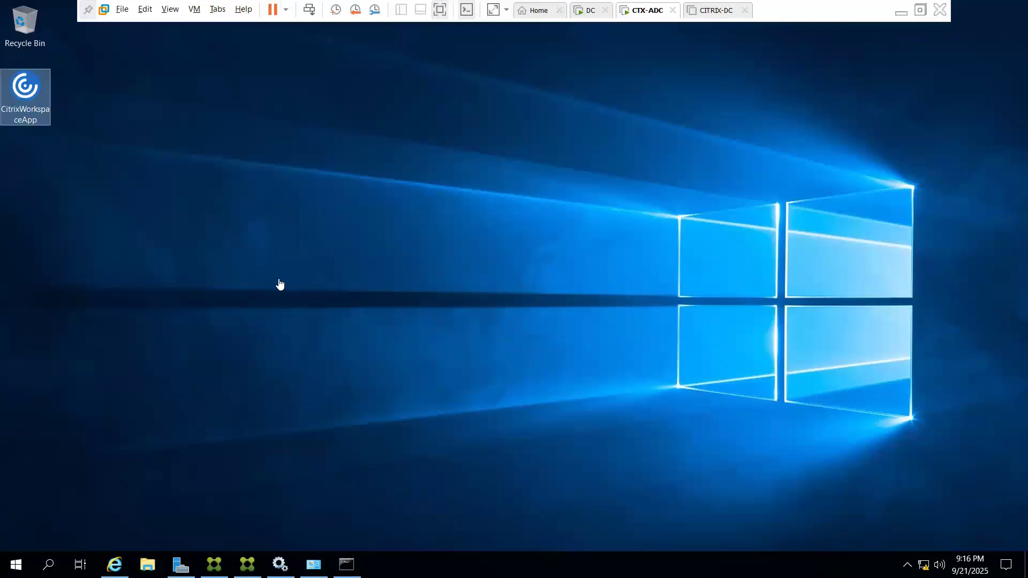
pyautogui.doubleClick(27, 103)
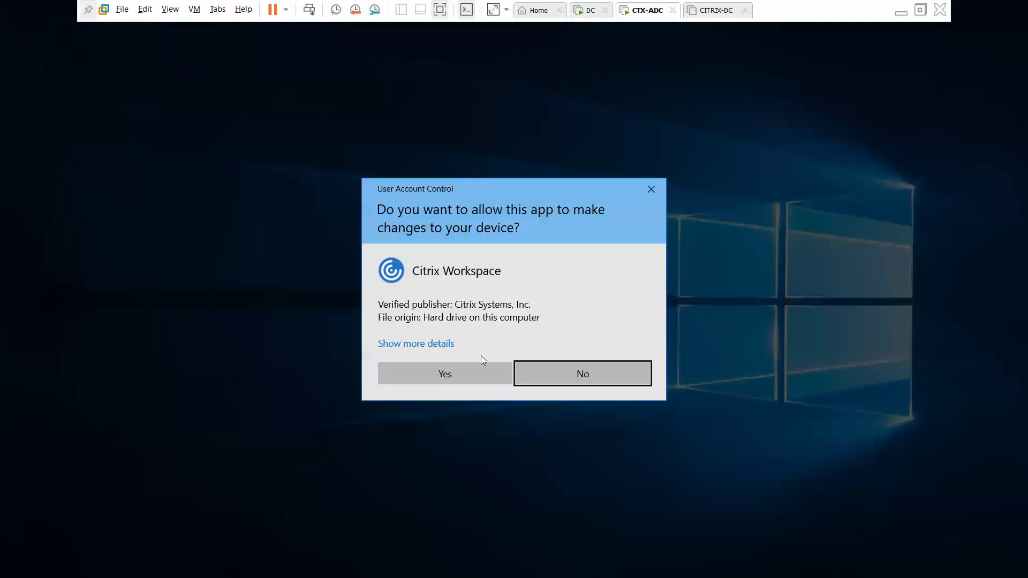
pyautogui.click(485, 376)
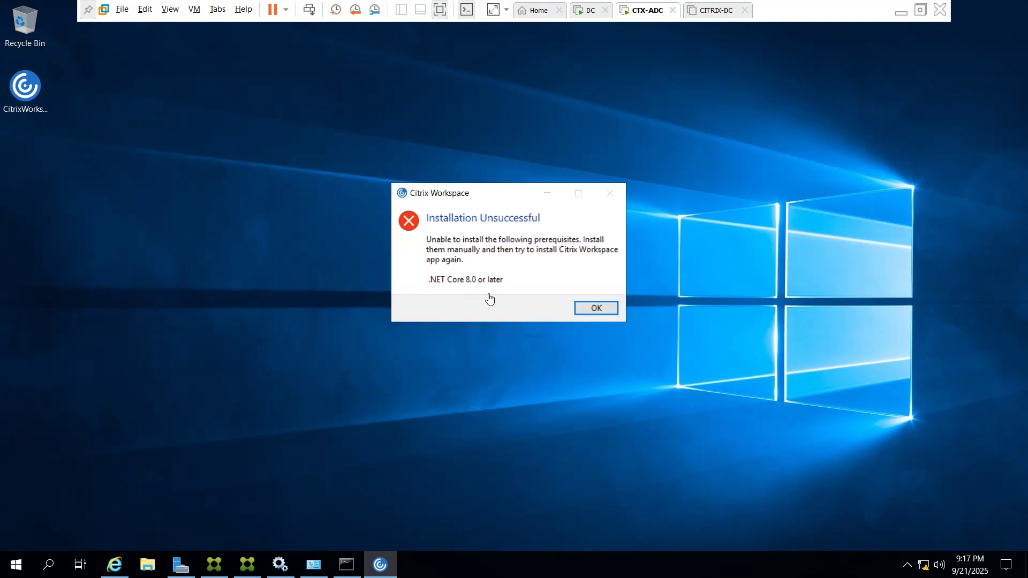
pyautogui.click(594, 309)
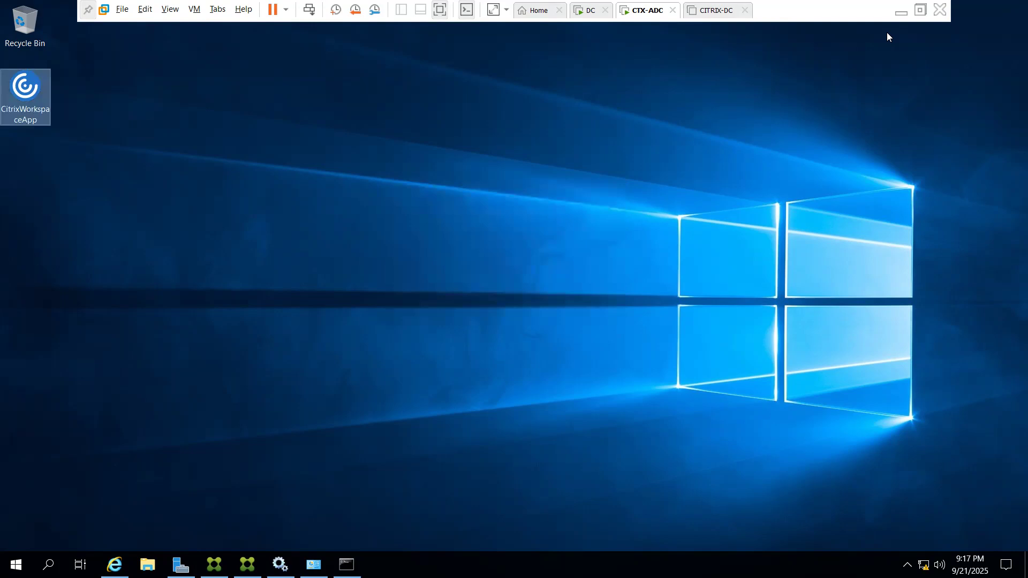
pyautogui.click(902, 16)
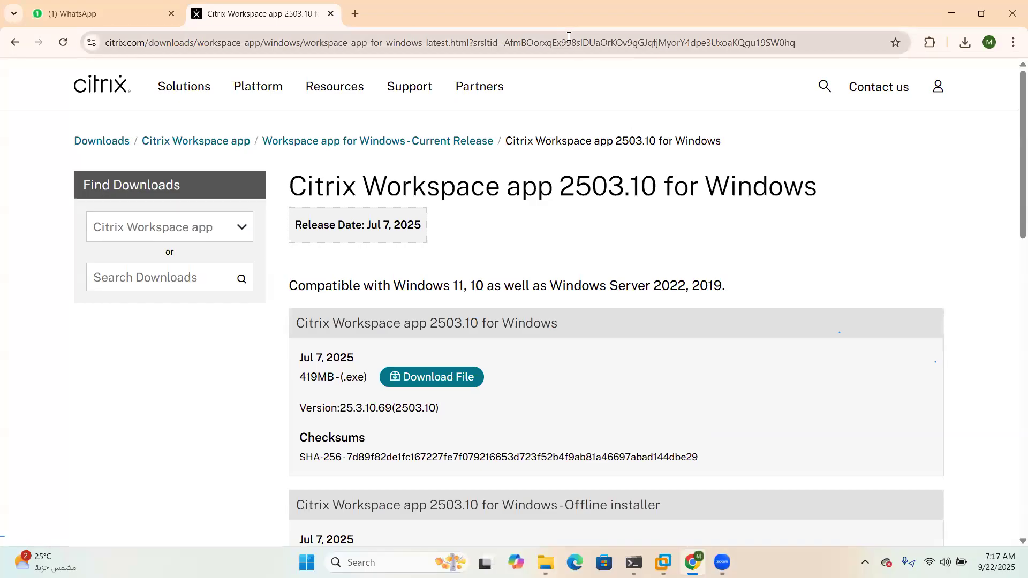
# Search for .net framework 4.8 and save the .NET Framework 4.8 Runtime installer ndp48-web.exe
pyautogui.click(569, 36)
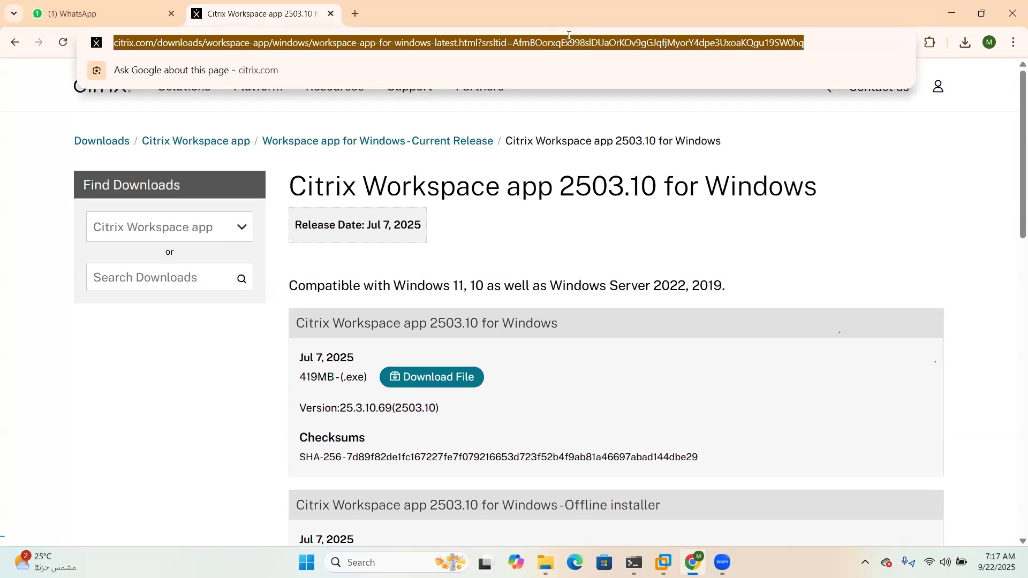
pyautogui.write('.net')
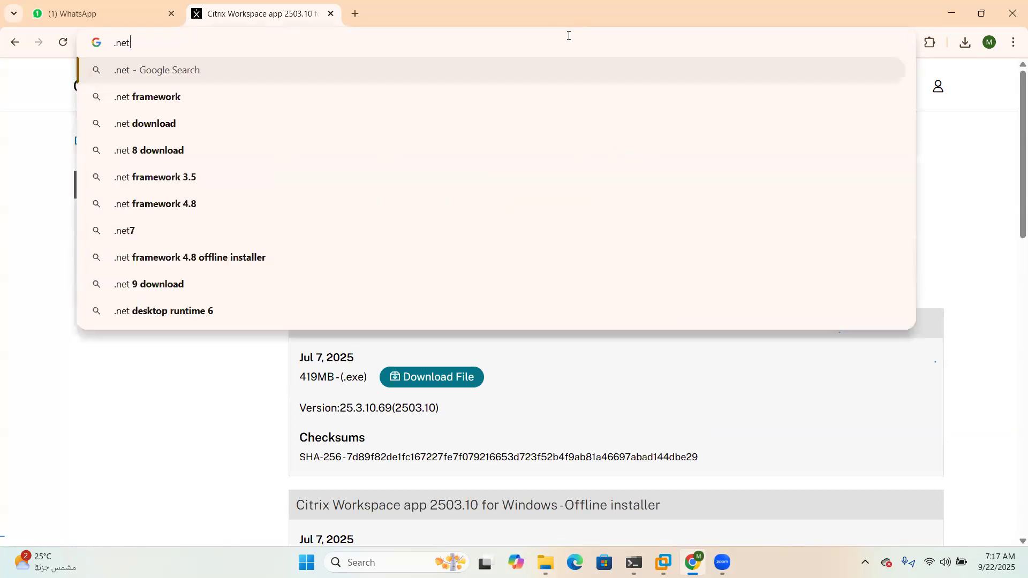
pyautogui.press('Down')
pyautogui.press('Down')
pyautogui.press('Down')
pyautogui.press('Down')
pyautogui.press('Down')
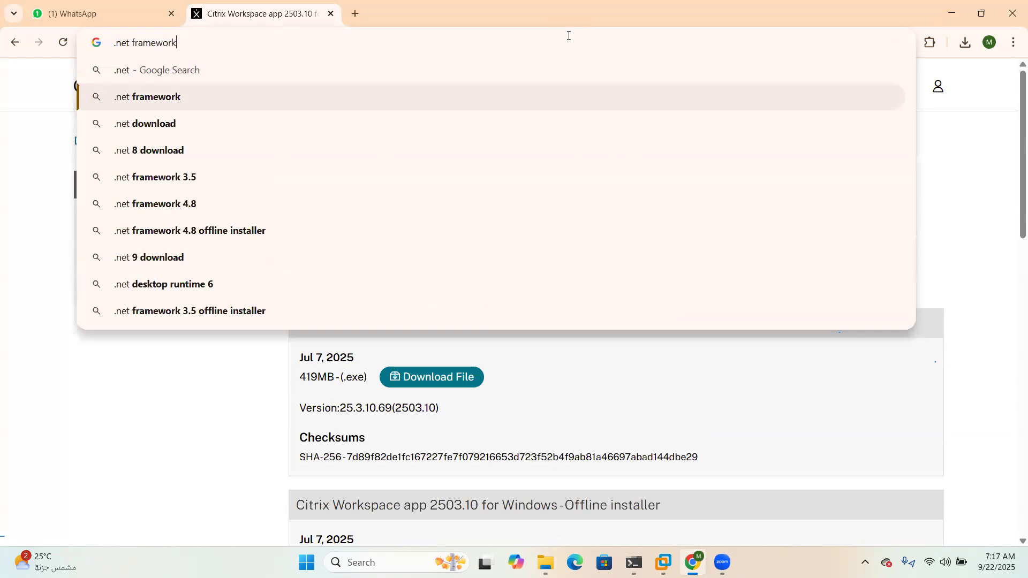
pyautogui.press('Return')
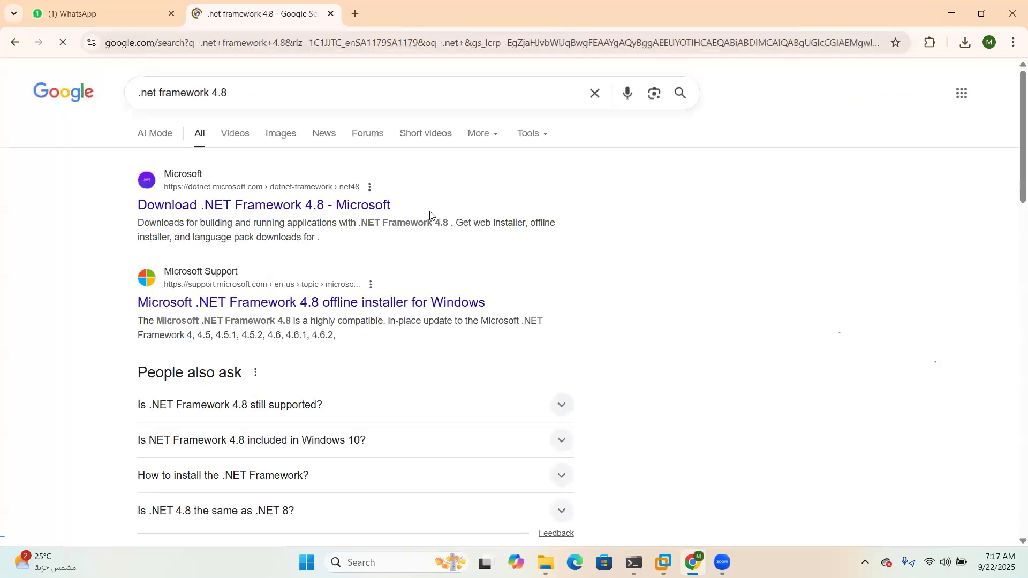
pyautogui.click(306, 210)
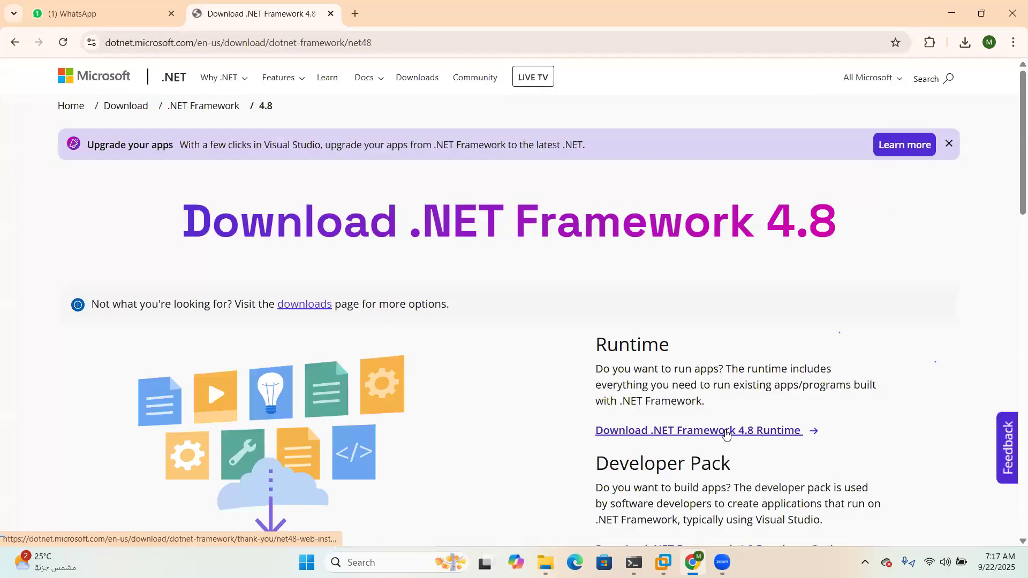
pyautogui.click(726, 431)
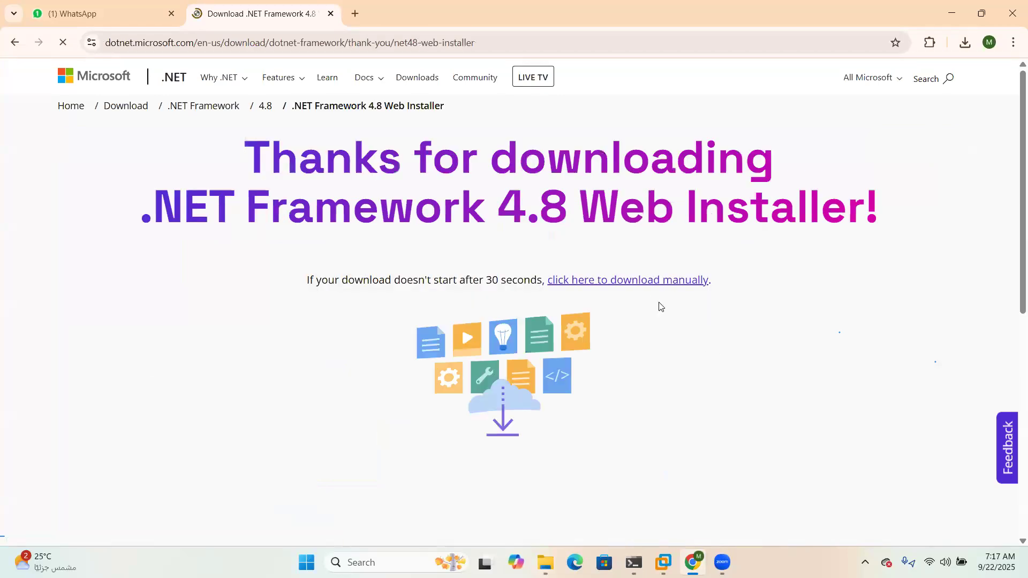
pyautogui.click(402, 297)
# Verify ndp48-web.exe is in the Downloads folder, then return to the CTX-ADC virtual machine
pyautogui.click(965, 43)
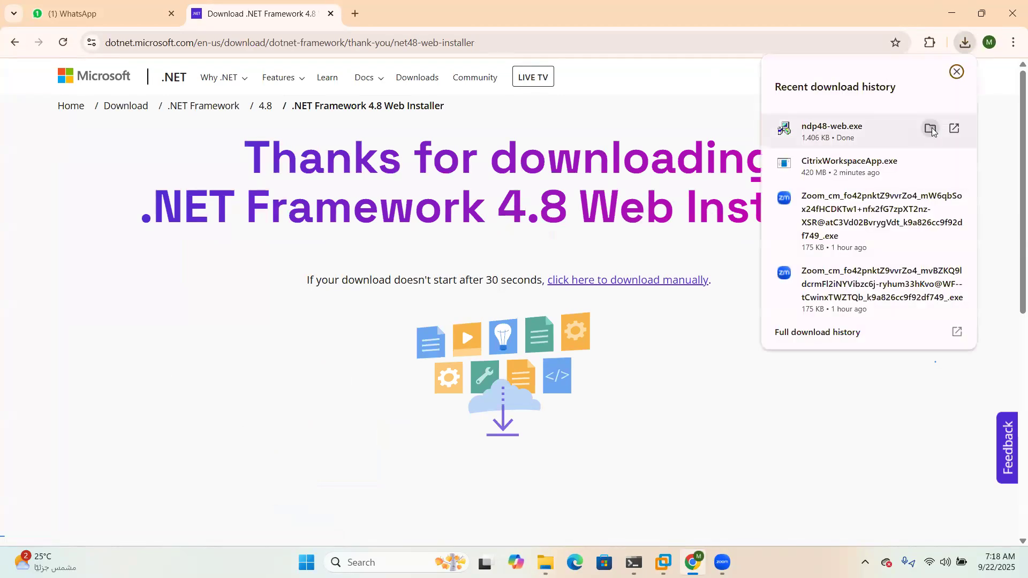
pyautogui.click(931, 127)
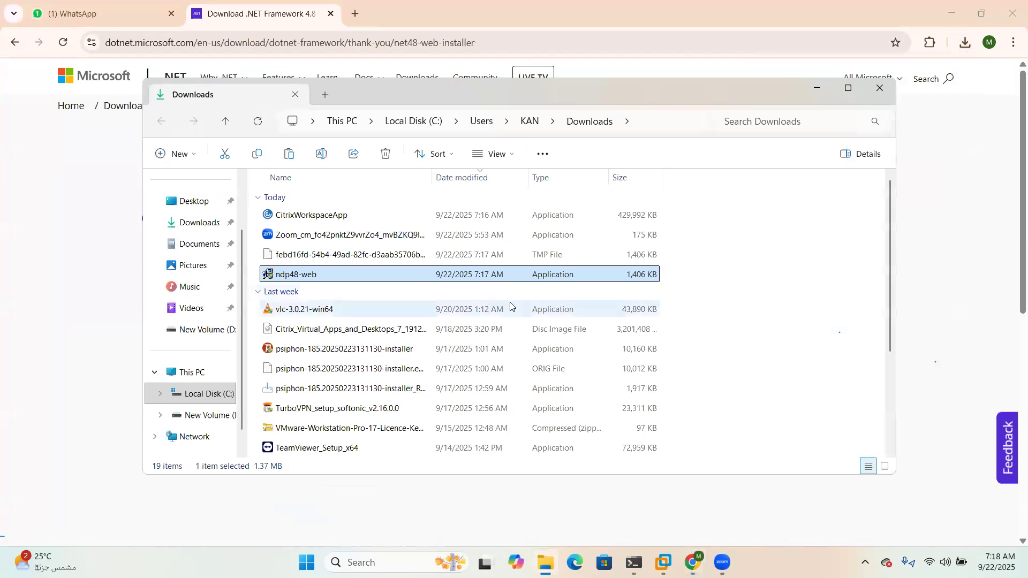
pyautogui.click(879, 88)
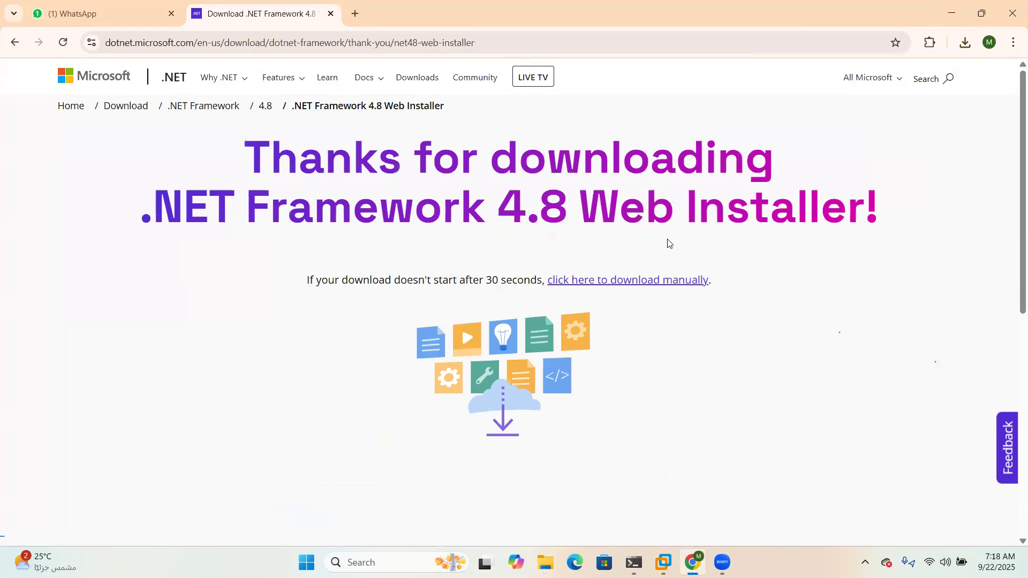
pyautogui.click(659, 559)
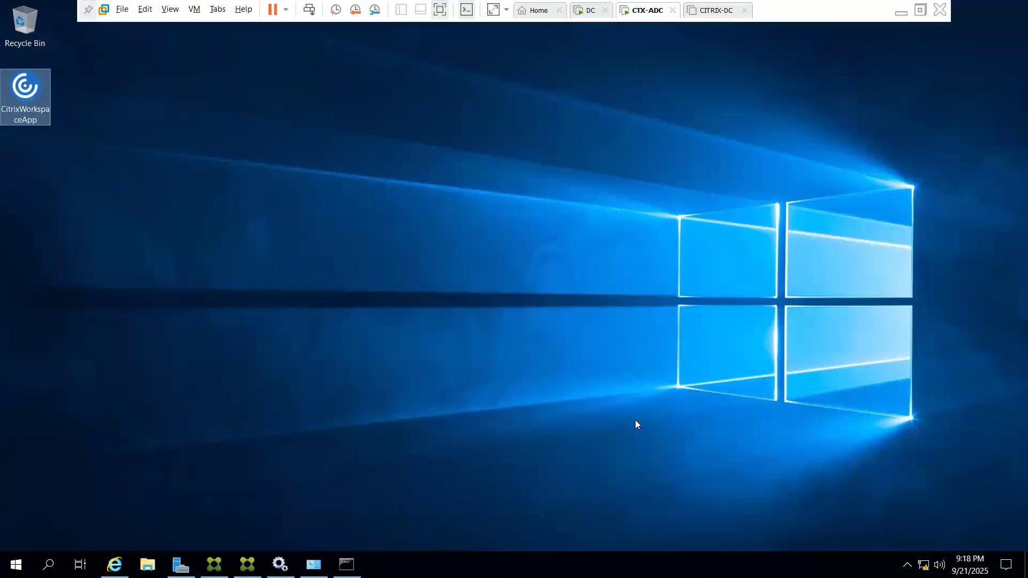